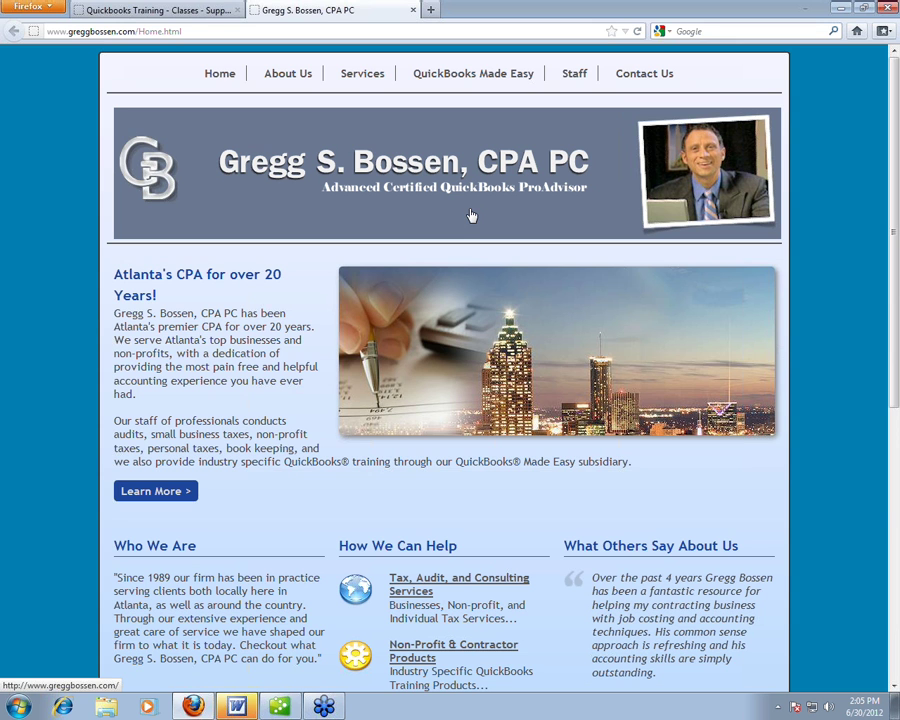
- Switch Firefox to the quickbooksmadeeasy.com training tab showing the nonprofit seminar dates
left_click(196, 14)
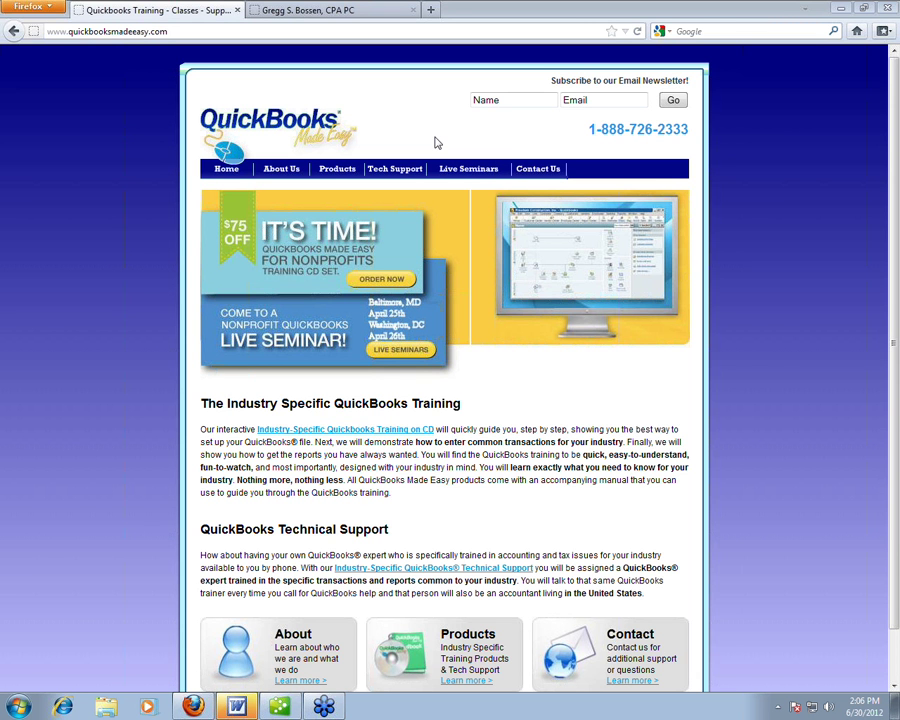
- Switch from Firefox to the QuickBooks window showing the Synergy Now Home page
left_click(282, 706)
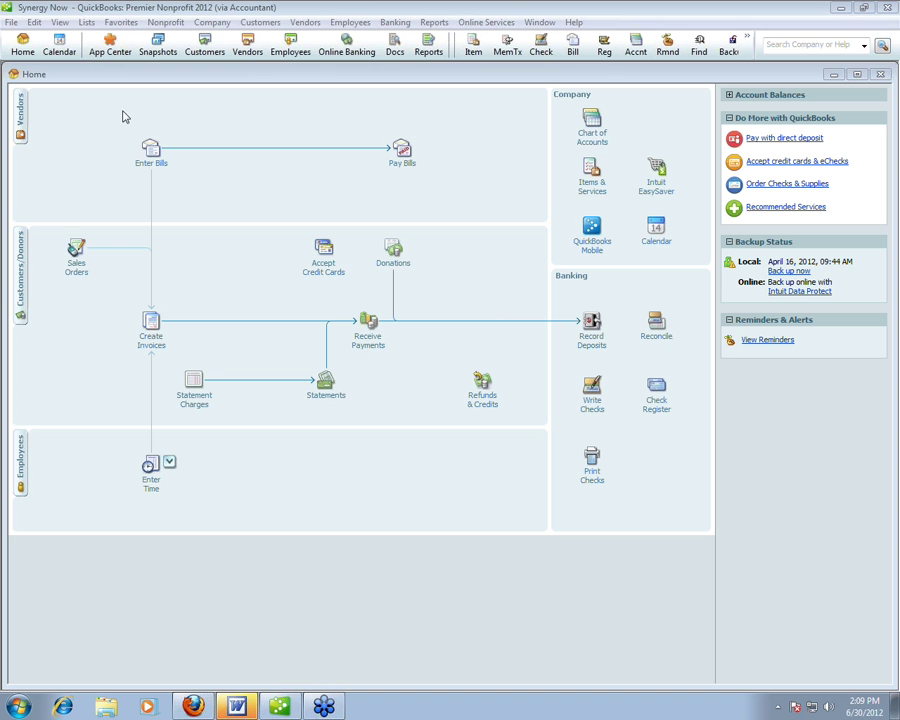
left_click(10, 22)
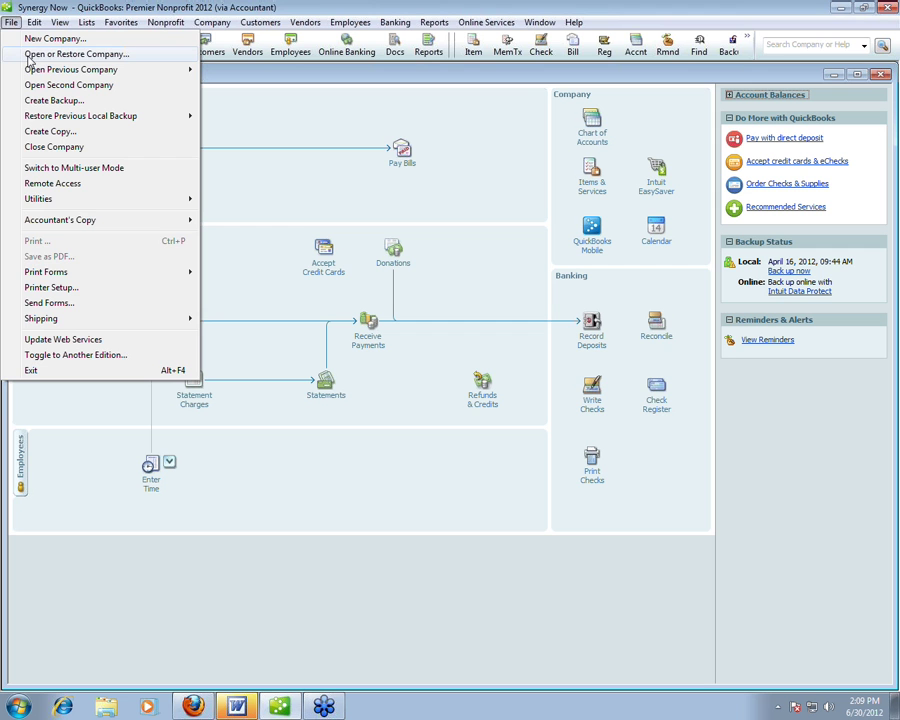
left_click(267, 112)
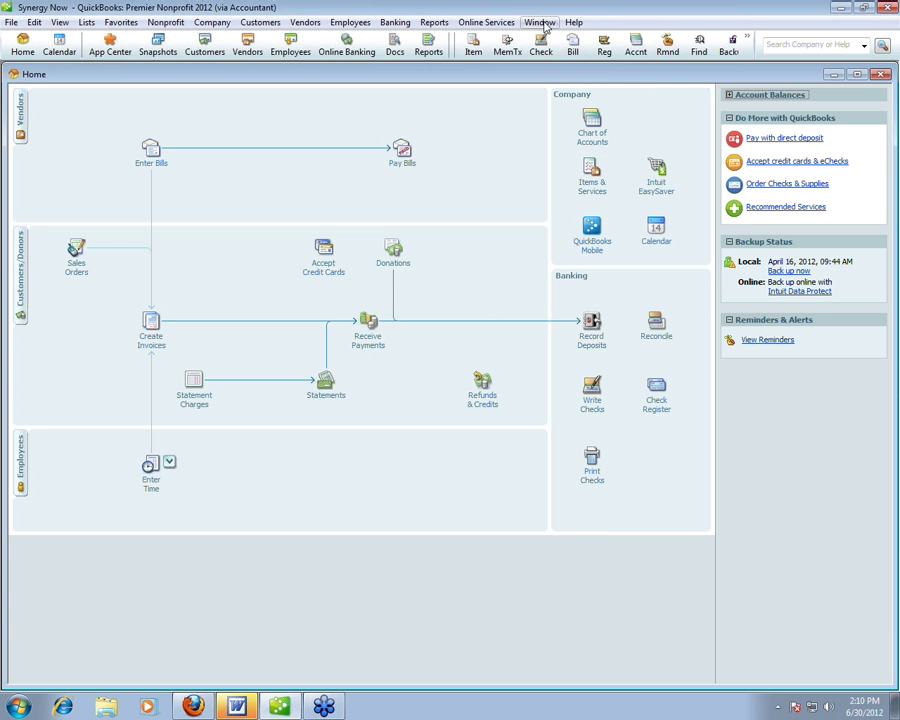
- Browse the Vendors menu, then open and close the blank Write Checks form twice
left_click(488, 22)
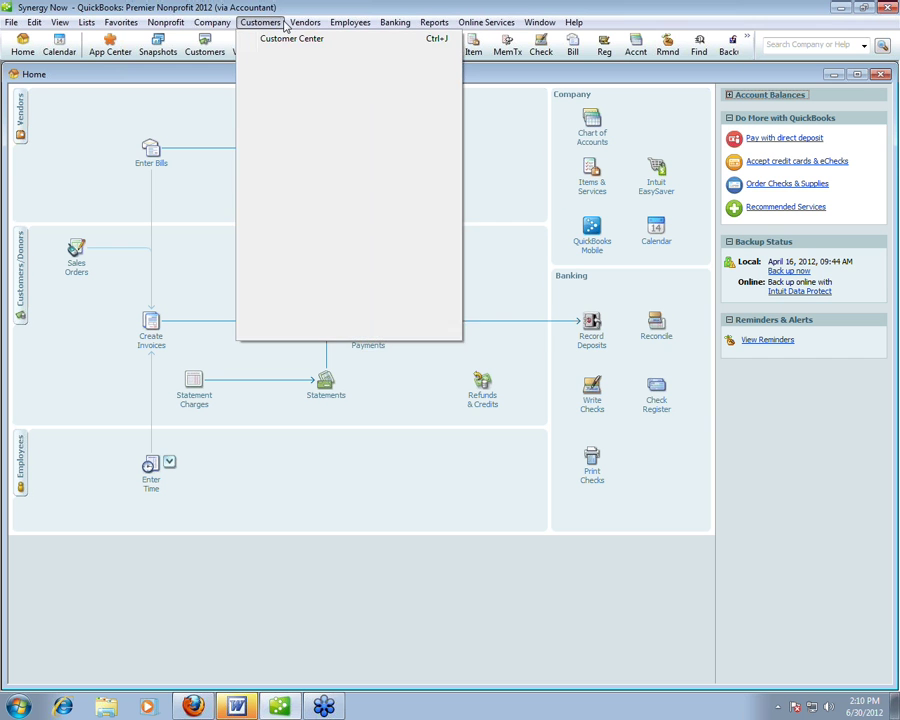
left_click(520, 252)
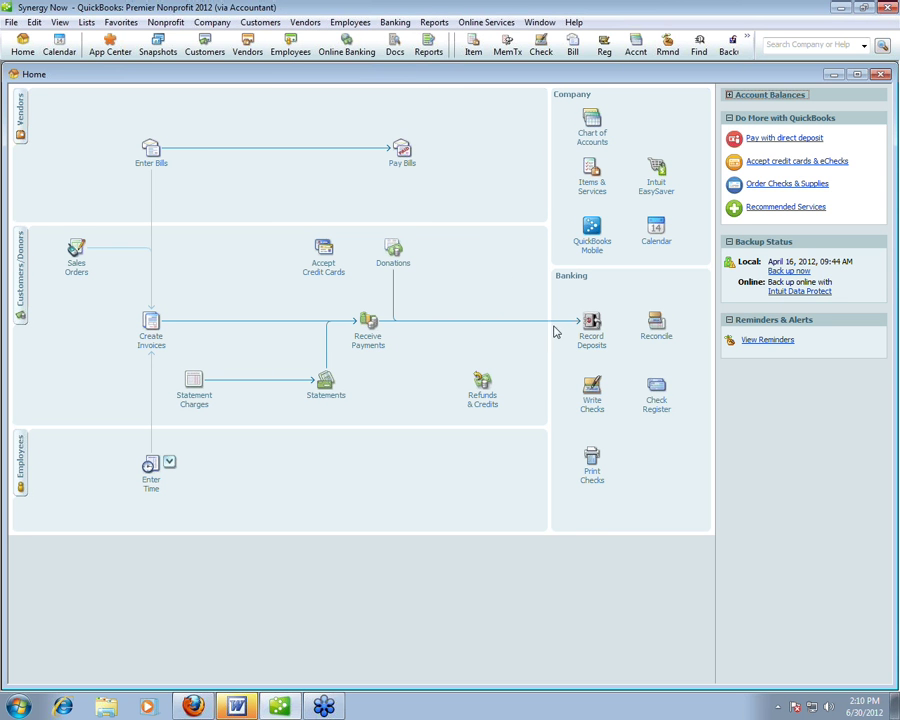
left_click(591, 398)
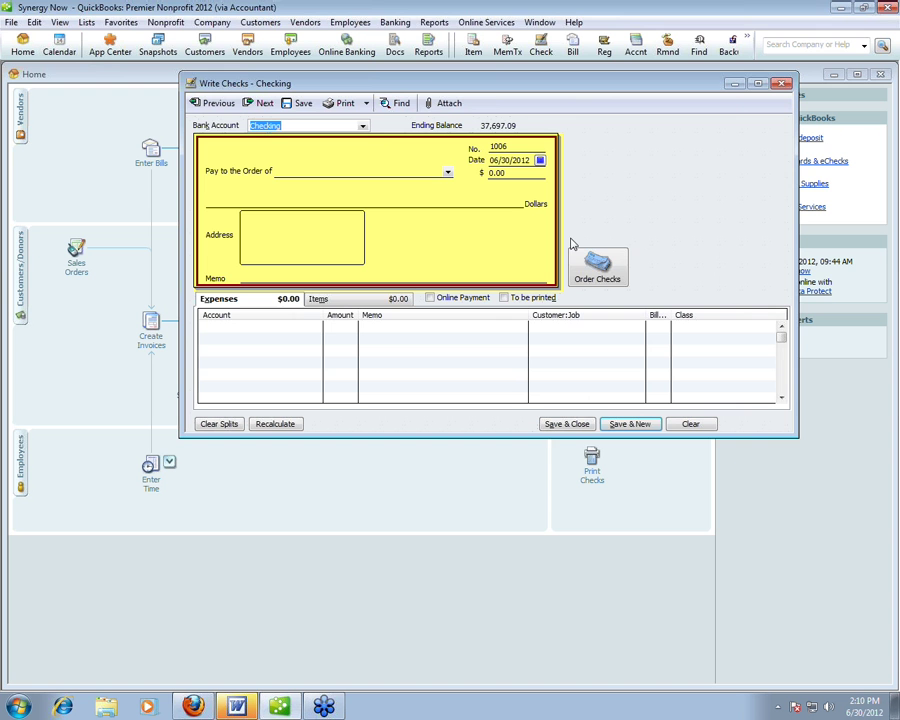
left_click(781, 85)
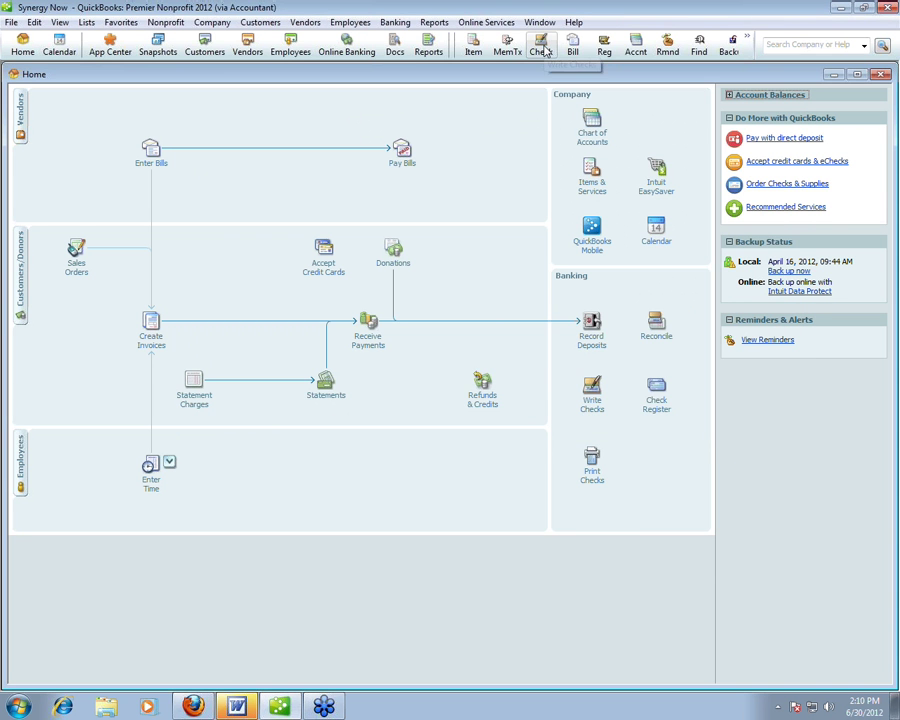
left_click(541, 47)
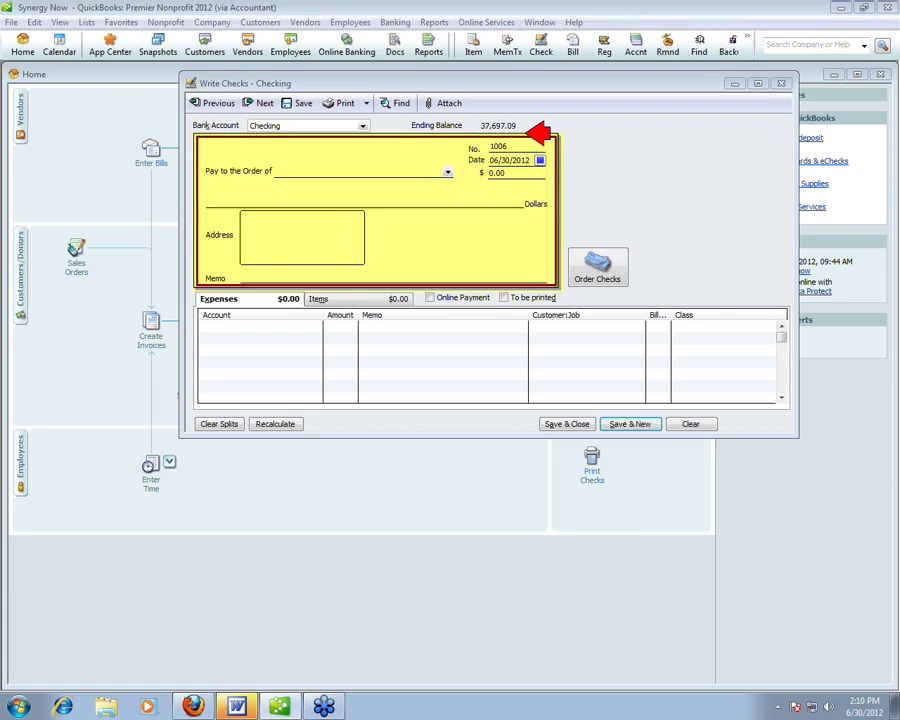
left_click(781, 84)
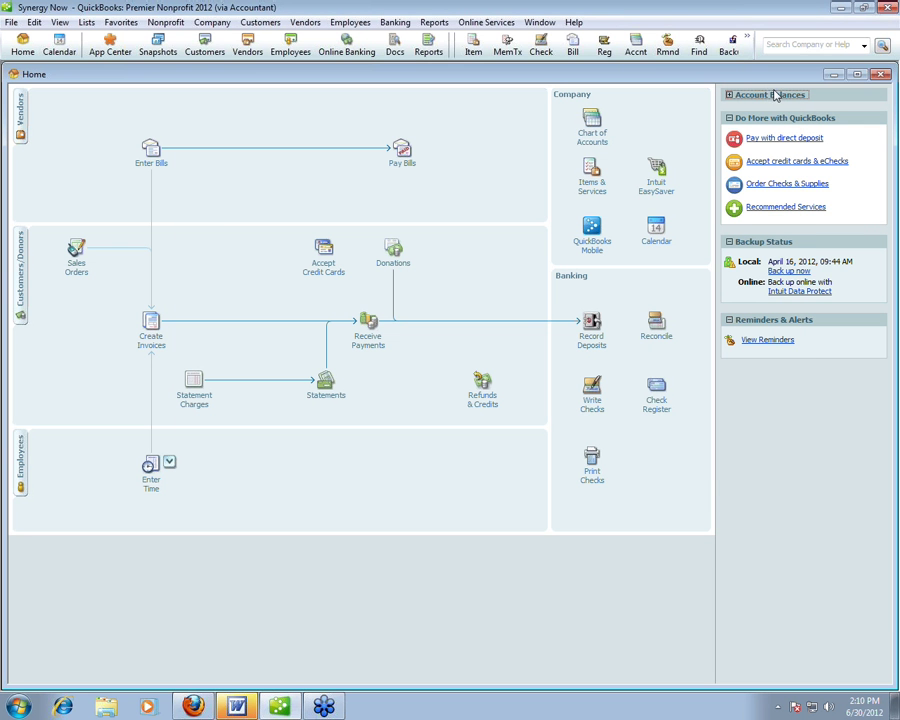
- Open Banking > Write Checks for the Checking account, on check number 1006
left_click(394, 22)
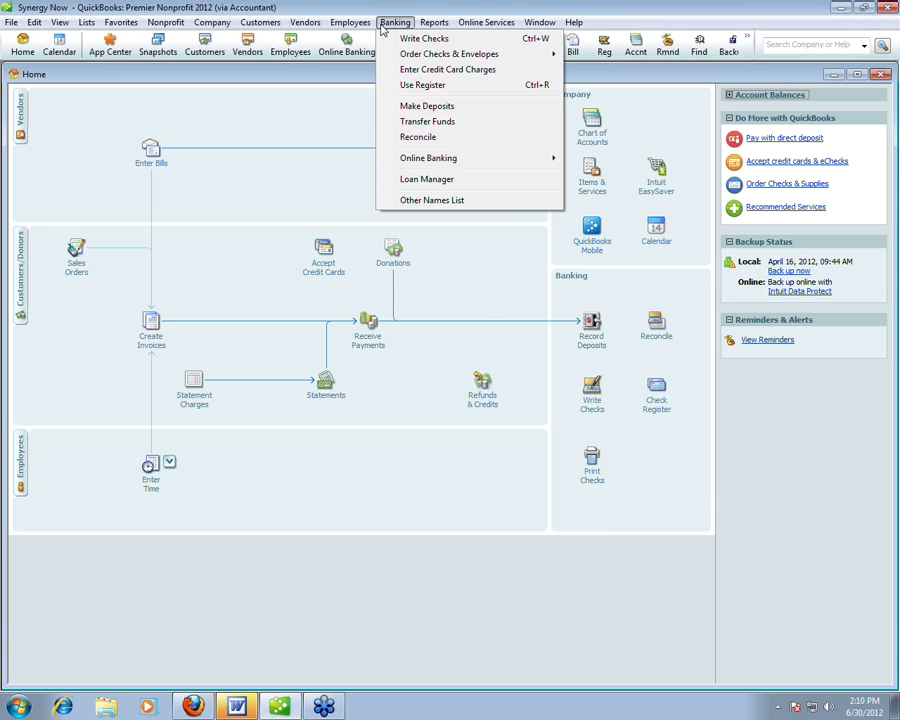
mouse_move(306, 26)
mouse_move(352, 24)
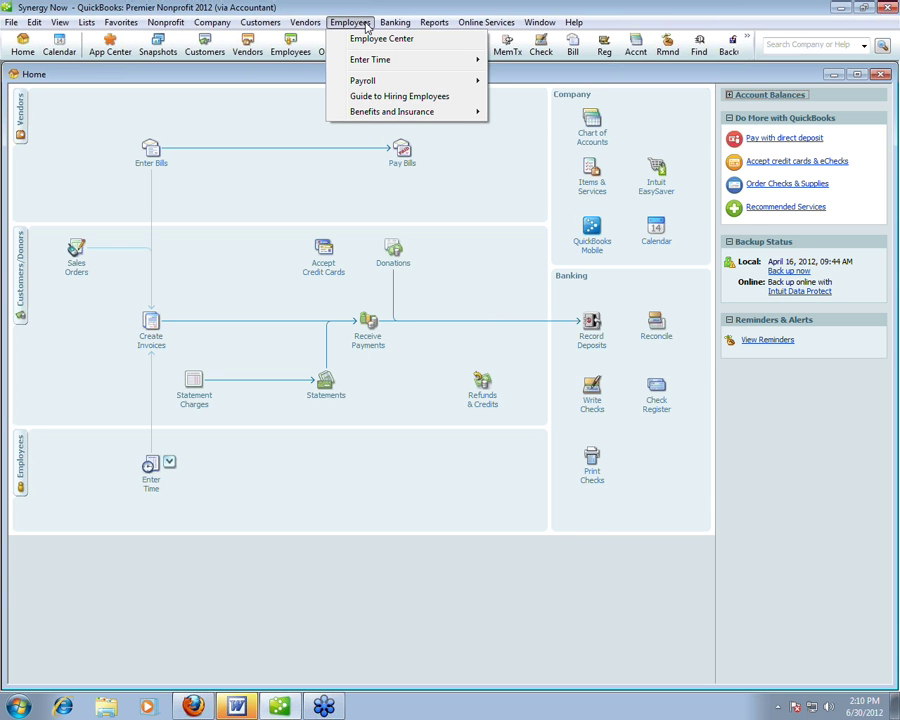
mouse_move(389, 30)
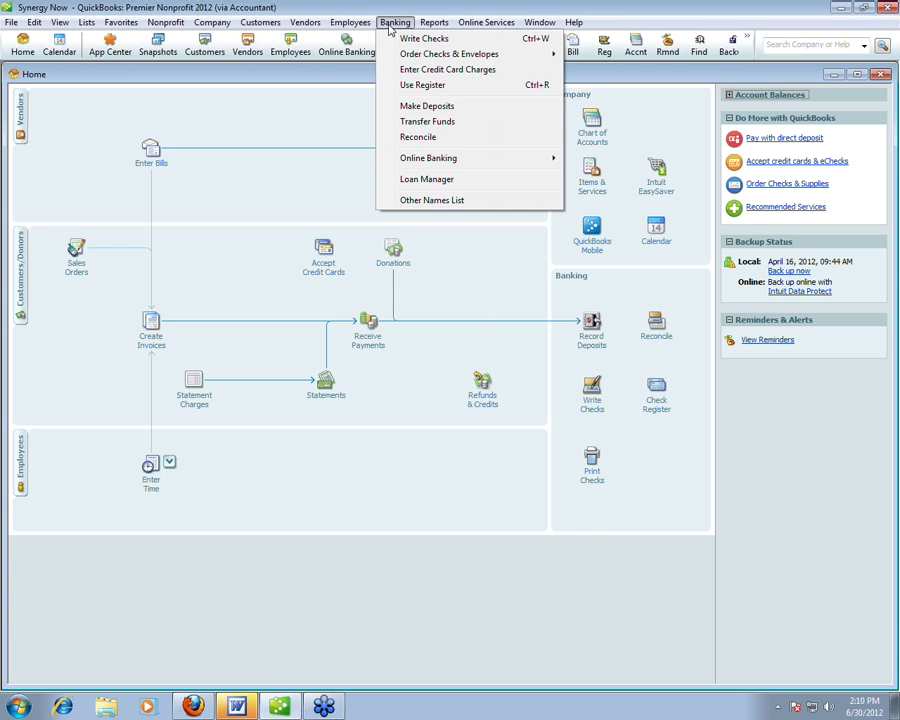
left_click(403, 41)
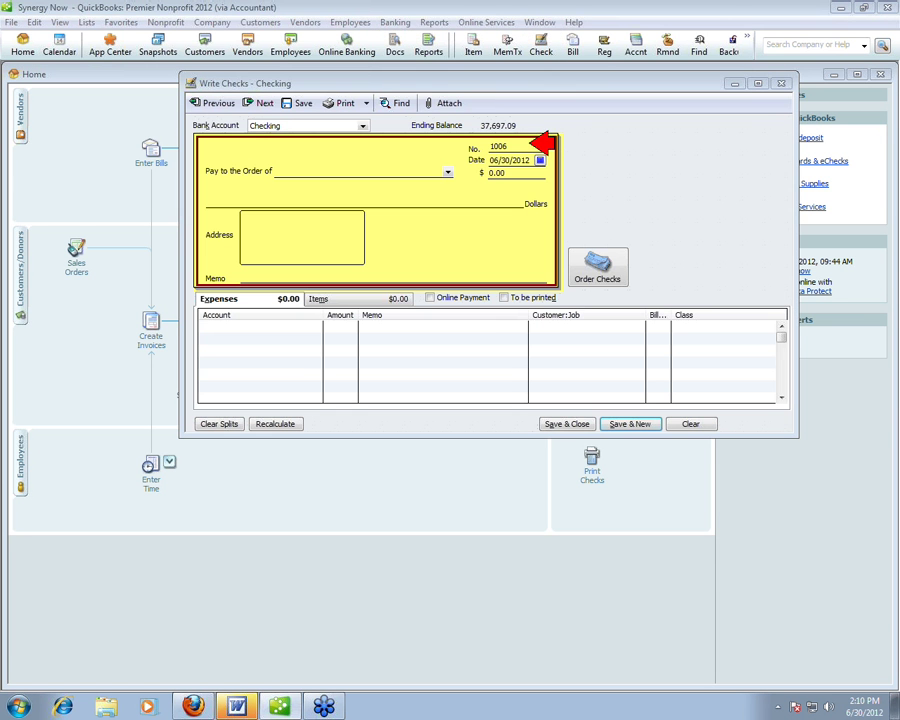
left_click(781, 83)
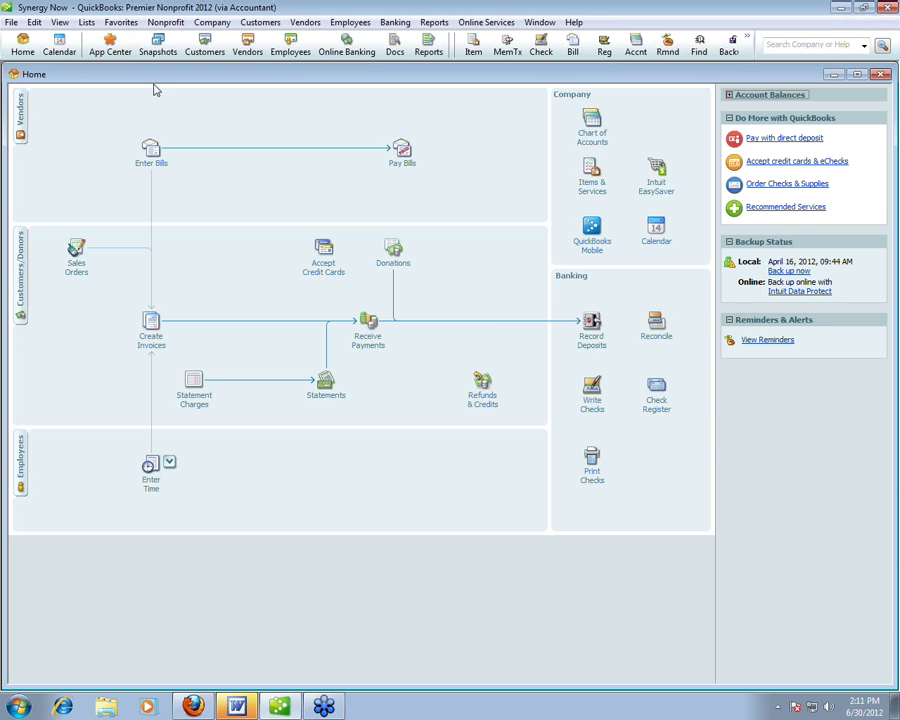
left_click(592, 388)
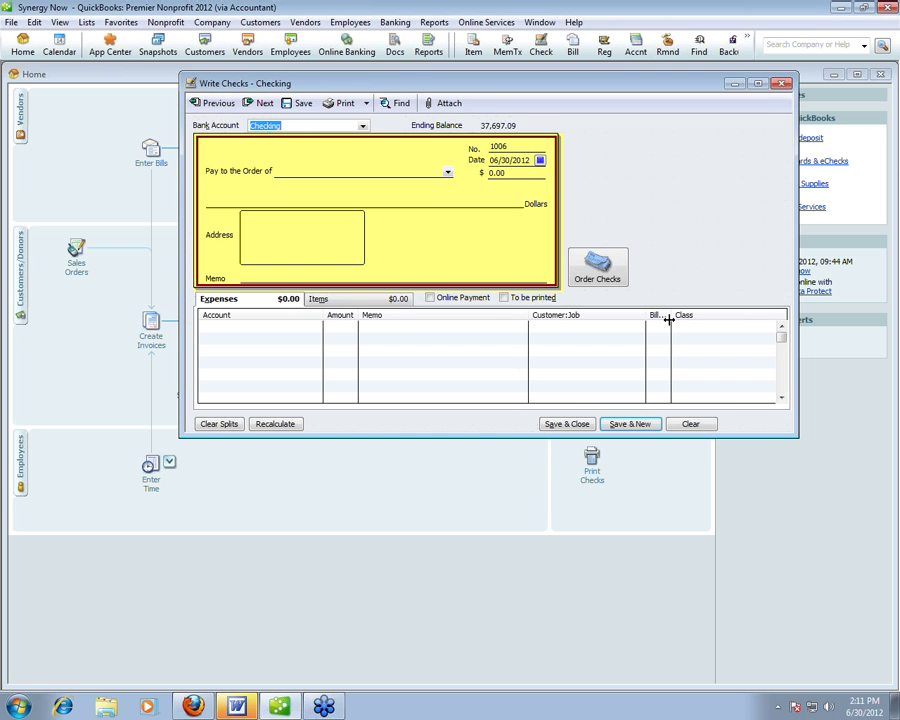
left_click(779, 86)
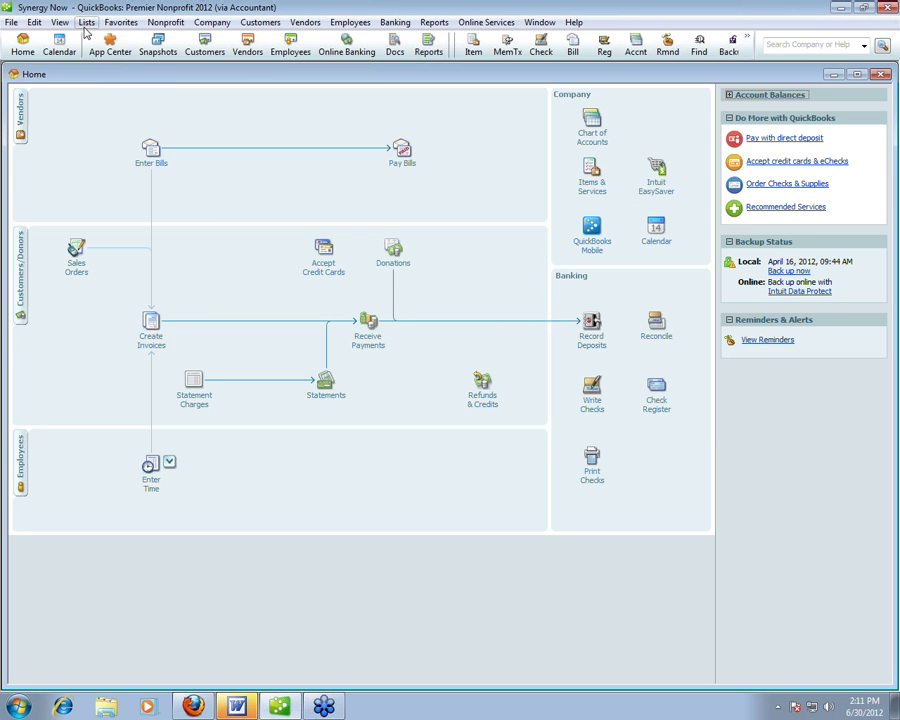
- Open the Chart of Accounts and scroll down to the Utilities:Gas expense accounts and back
left_click(85, 28)
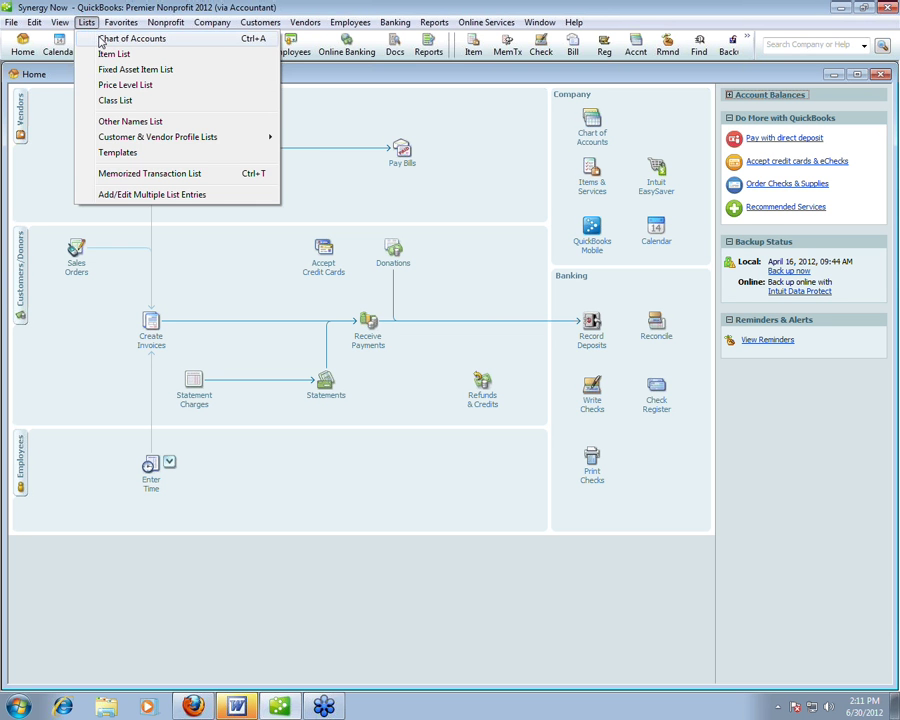
left_click(101, 40)
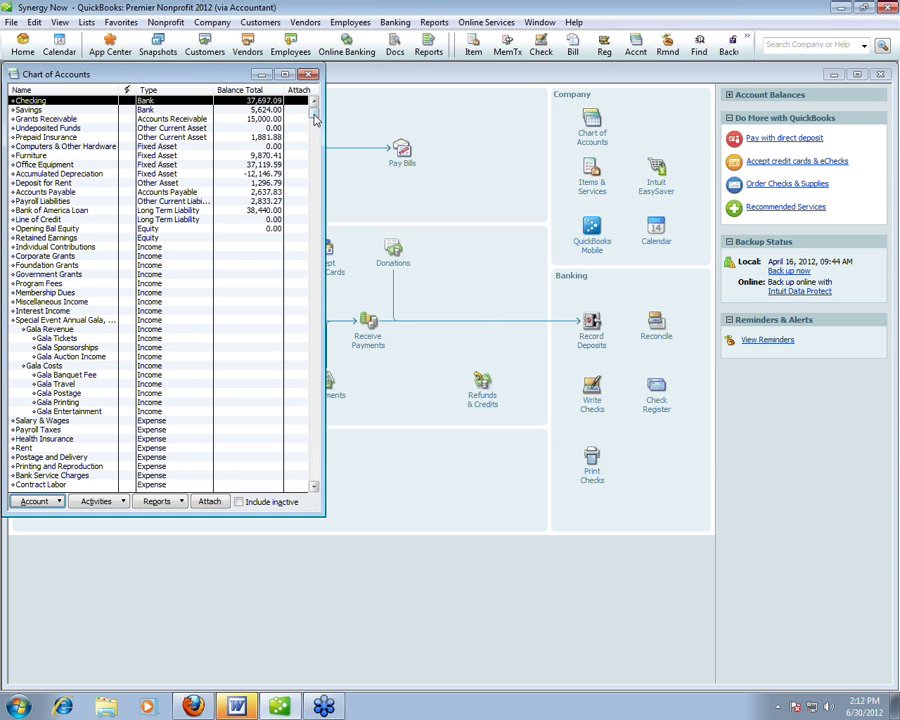
left_click_drag(316, 120, 314, 164)
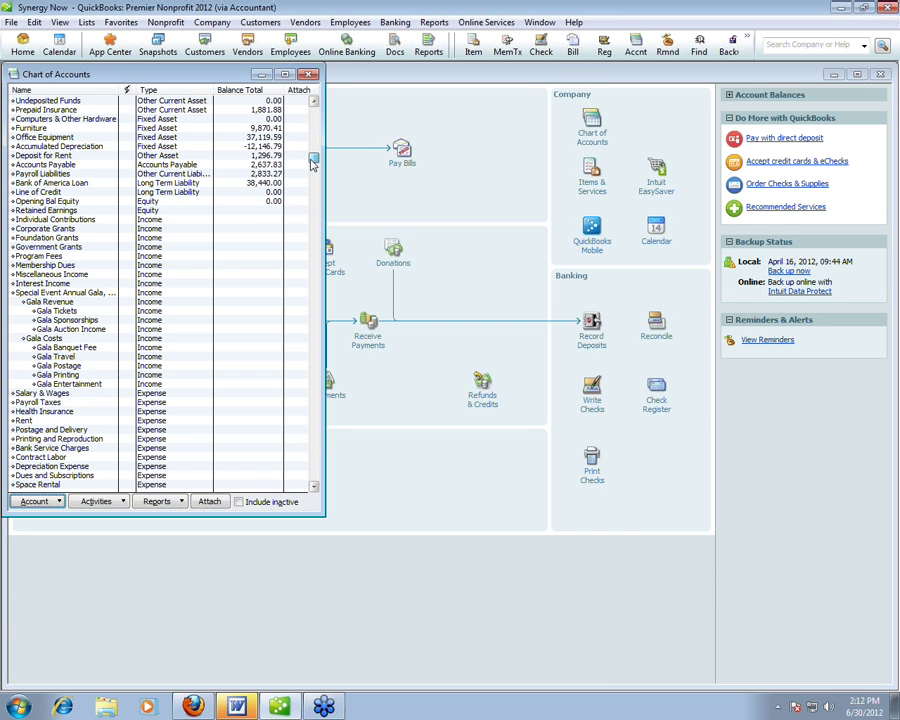
left_click_drag(313, 164, 314, 180)
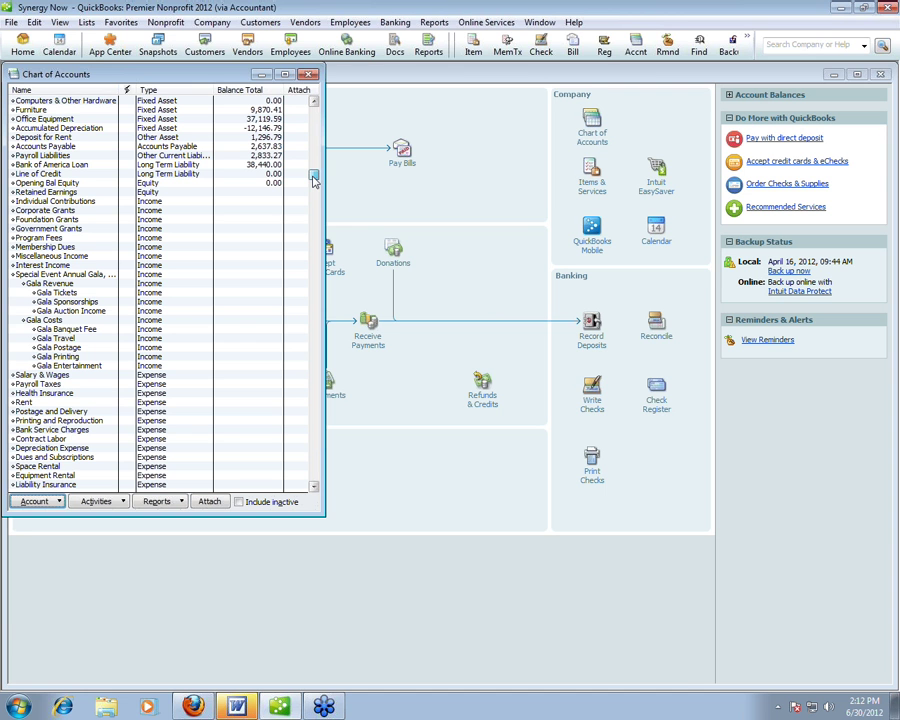
left_click_drag(313, 180, 313, 181)
left_click_drag(314, 182, 317, 320)
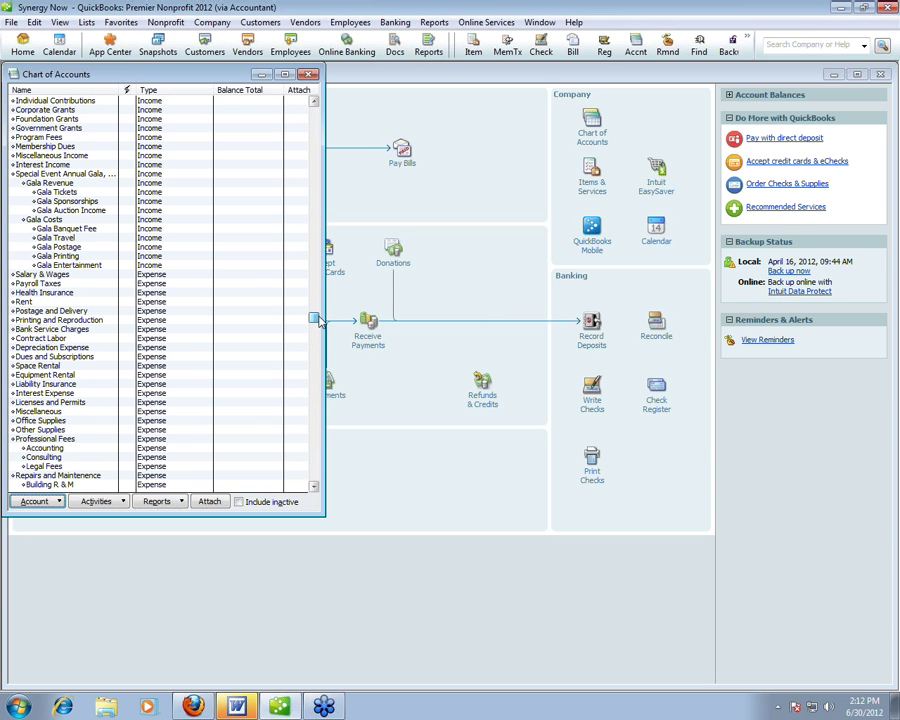
left_click_drag(318, 319, 316, 476)
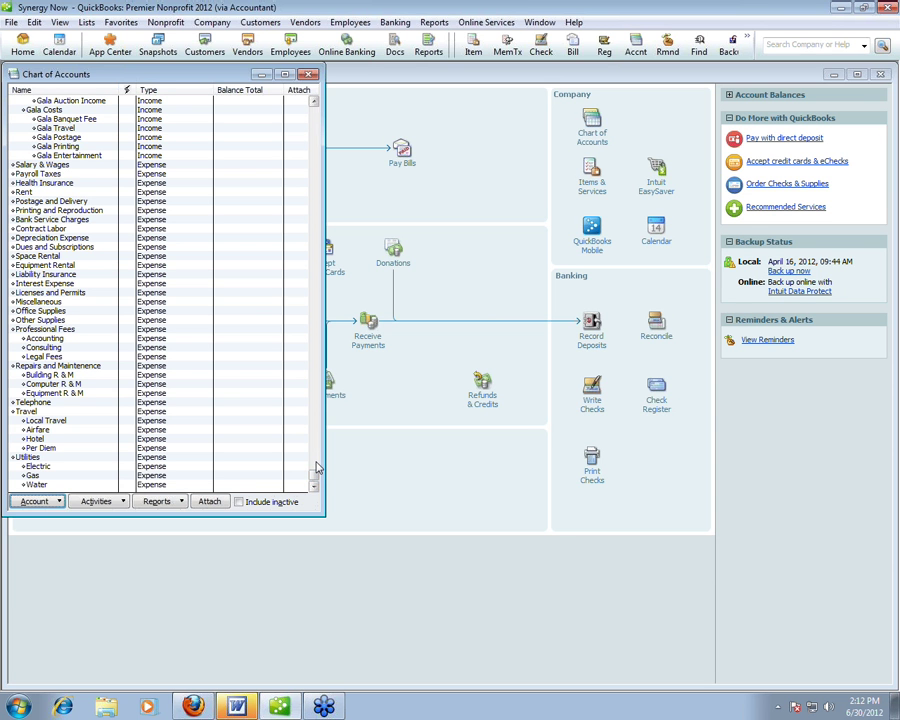
left_click_drag(316, 467, 313, 400)
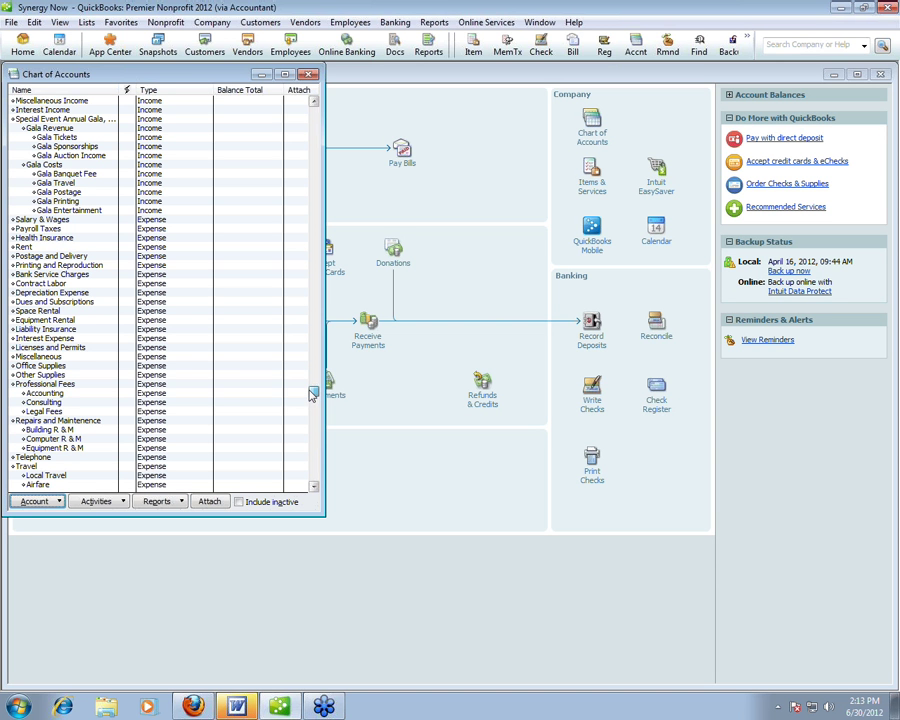
left_click_drag(312, 397, 308, 356)
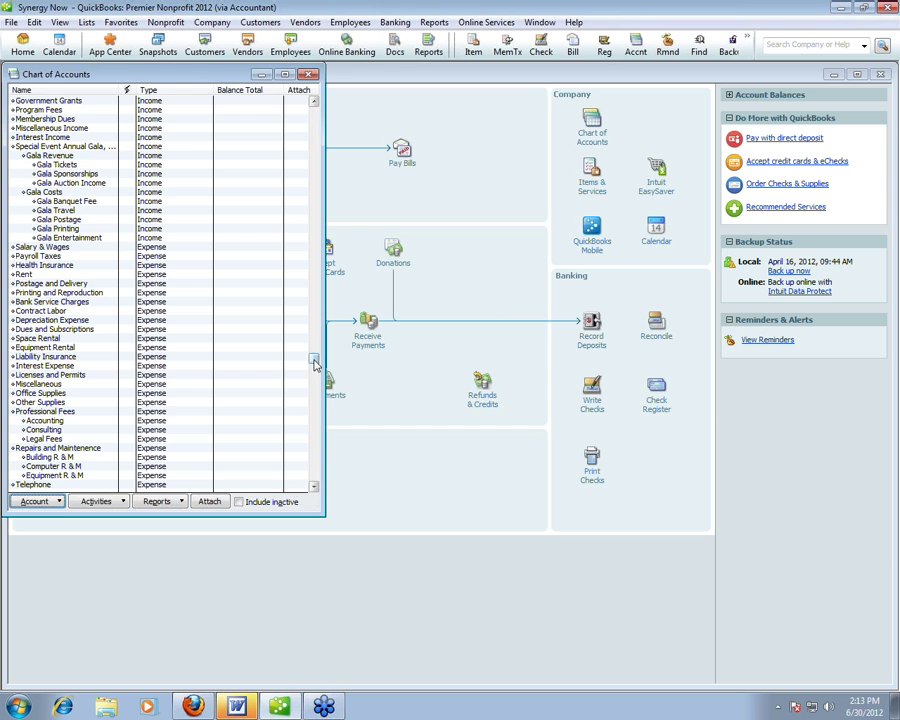
left_click_drag(313, 358, 312, 384)
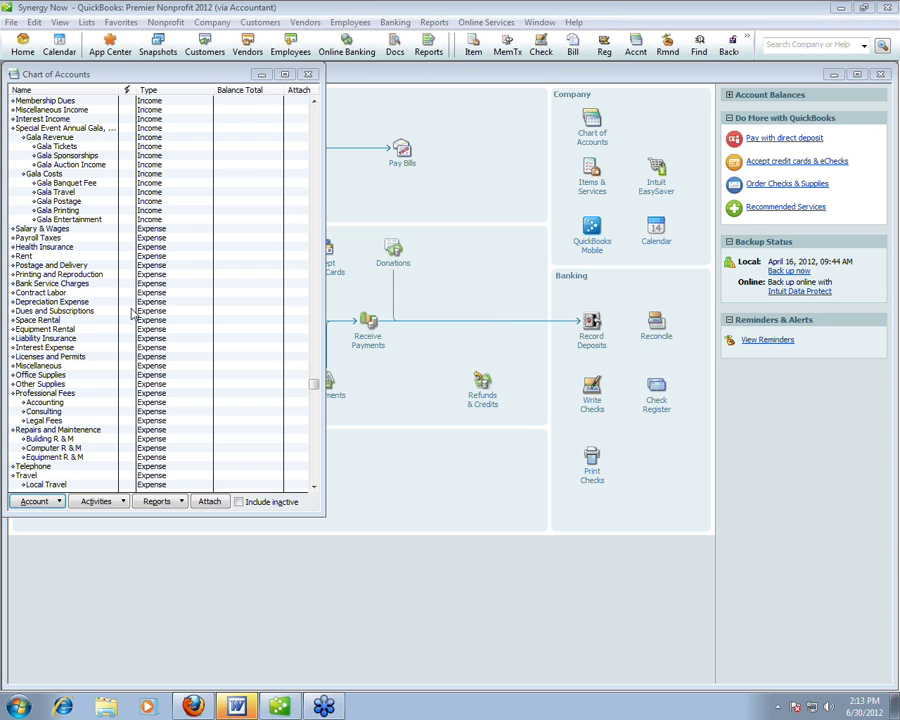
left_click(315, 386)
left_click_drag(315, 386, 314, 449)
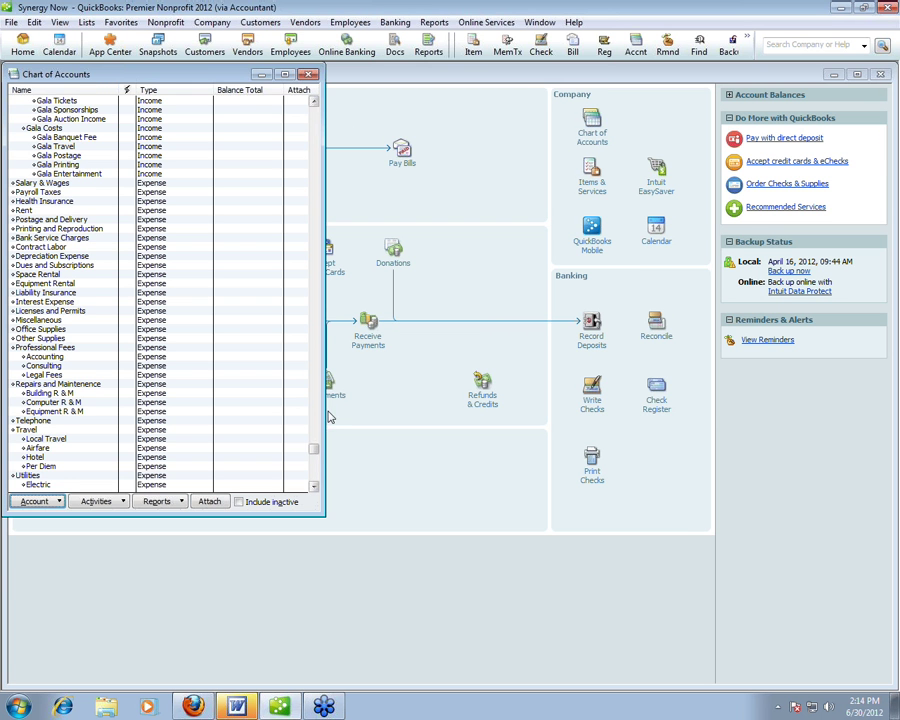
left_click_drag(315, 452, 314, 395)
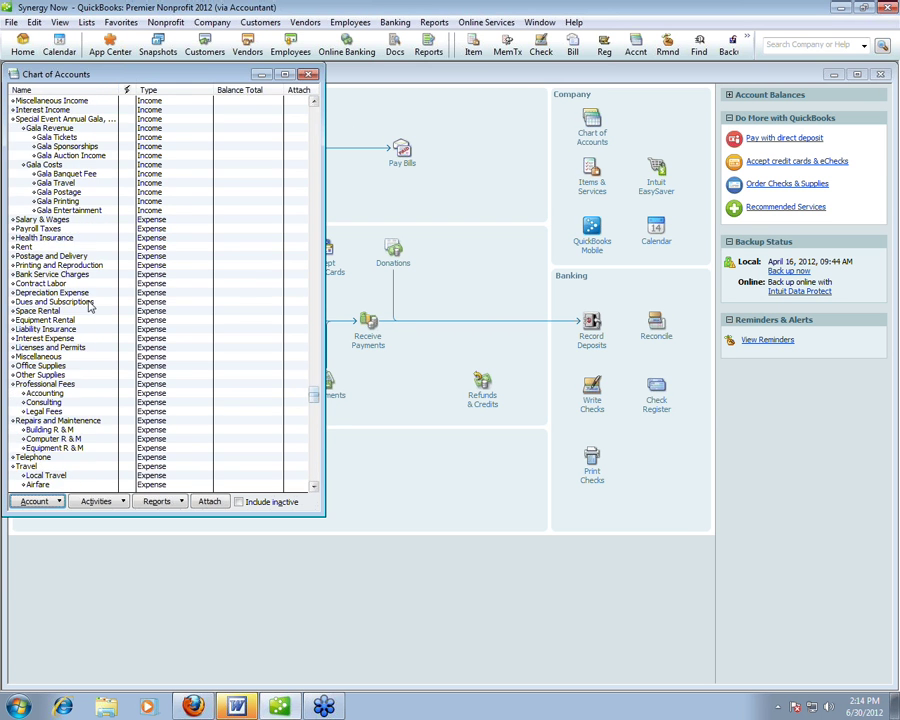
left_click(38, 247)
key("Down")
key("Down")
key("Down")
key("Down")
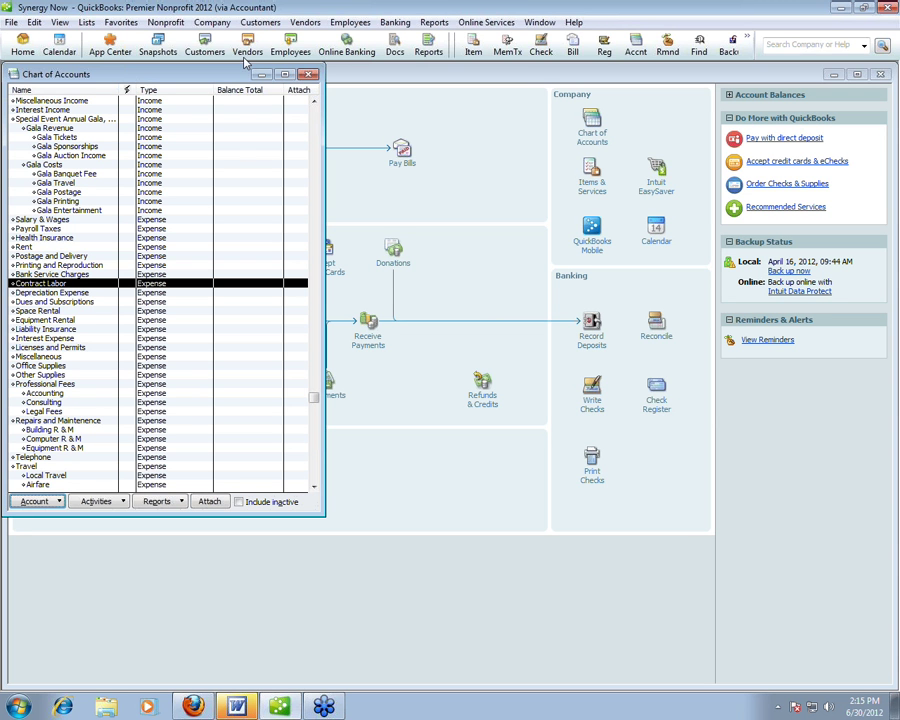
- Verify Use class tracking is checked in Accounting company preferences, then accept with OK
left_click(87, 23)
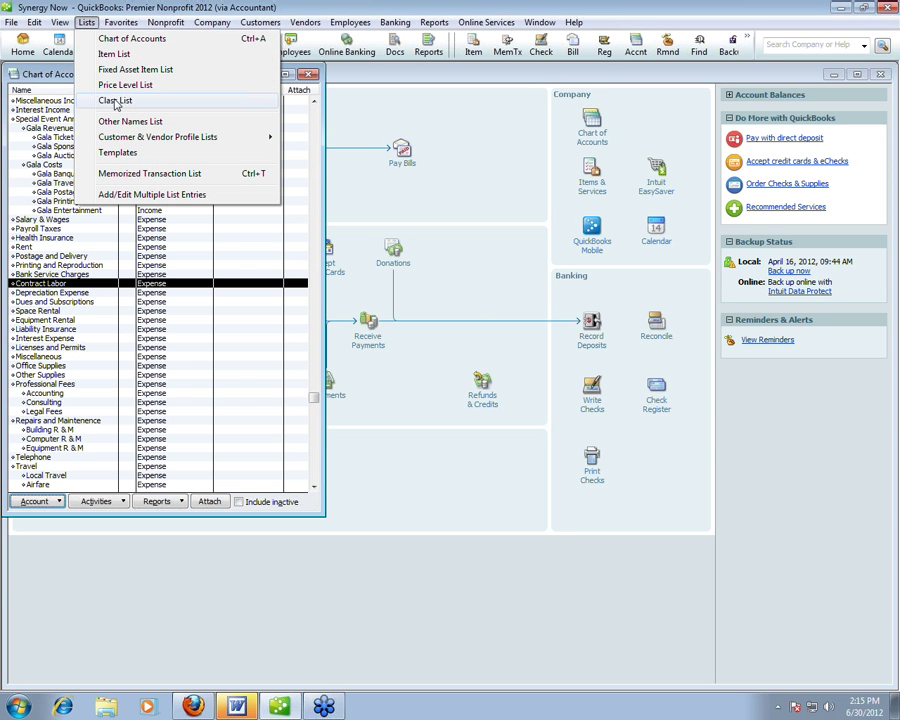
left_click(34, 23)
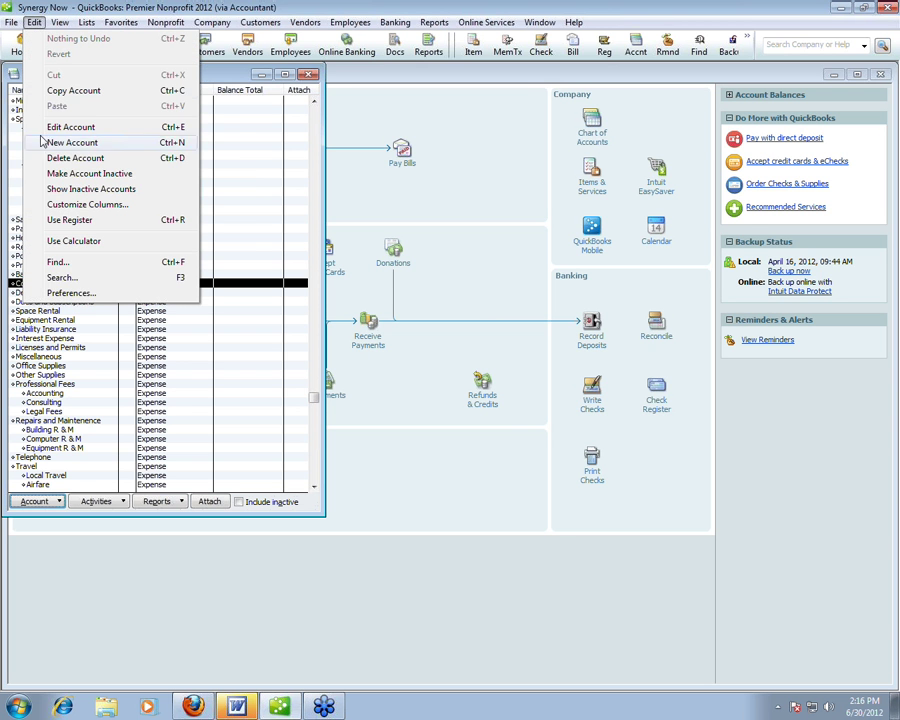
left_click(58, 292)
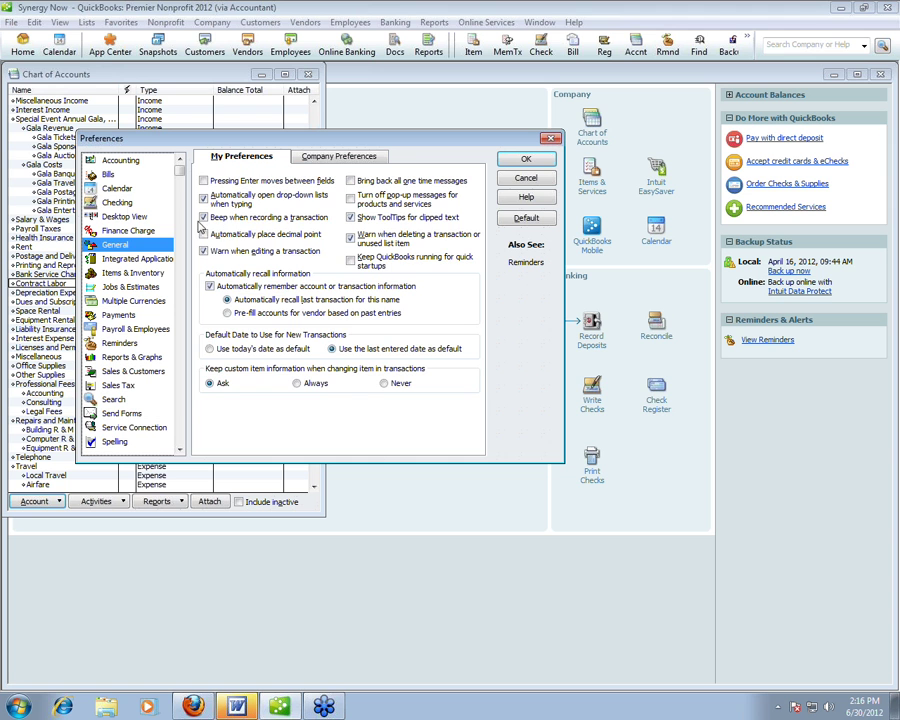
left_click(126, 205)
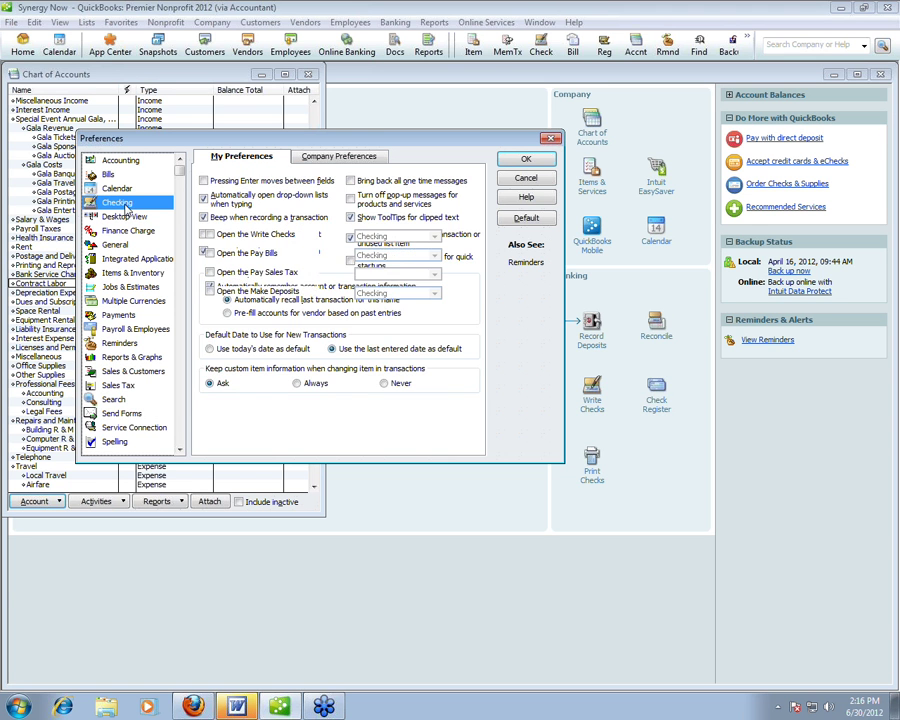
left_click(127, 162)
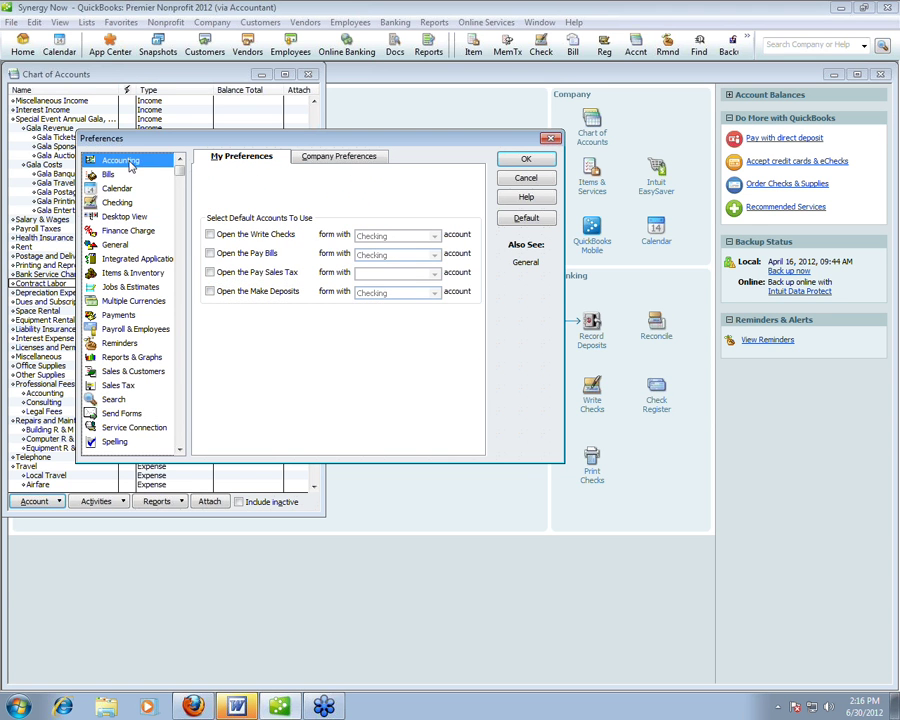
left_click(322, 160)
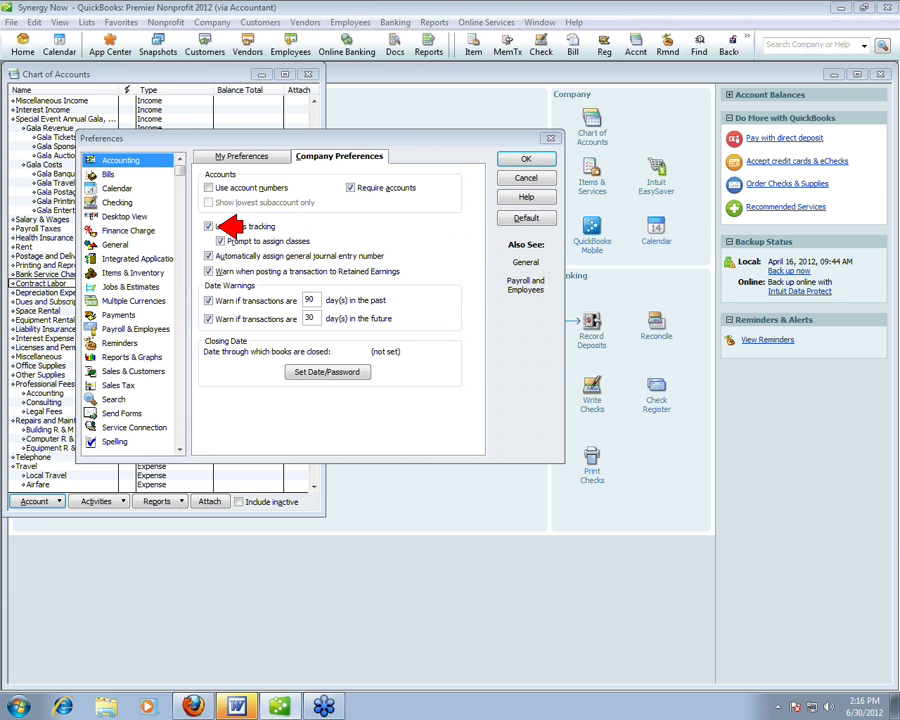
left_click(508, 161)
- Open Lists > Class List showing Go-Green Guidance Center, Administrative and other classes
left_click(87, 22)
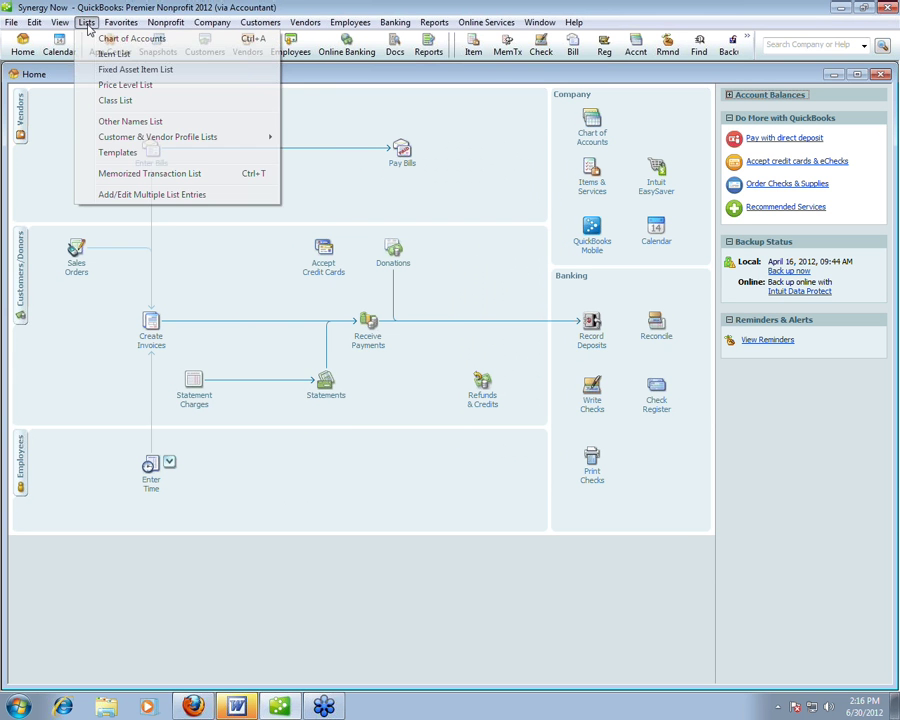
left_click(114, 101)
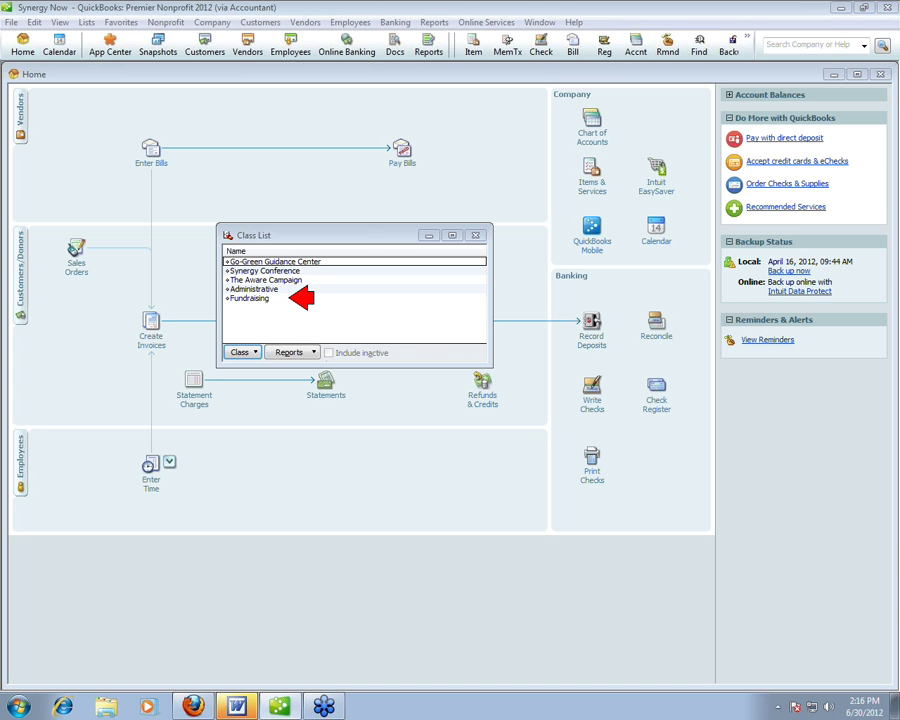
- Open the Go-Green Guidance Center class for editing, close it unchanged, and close the Class List
left_click(254, 357)
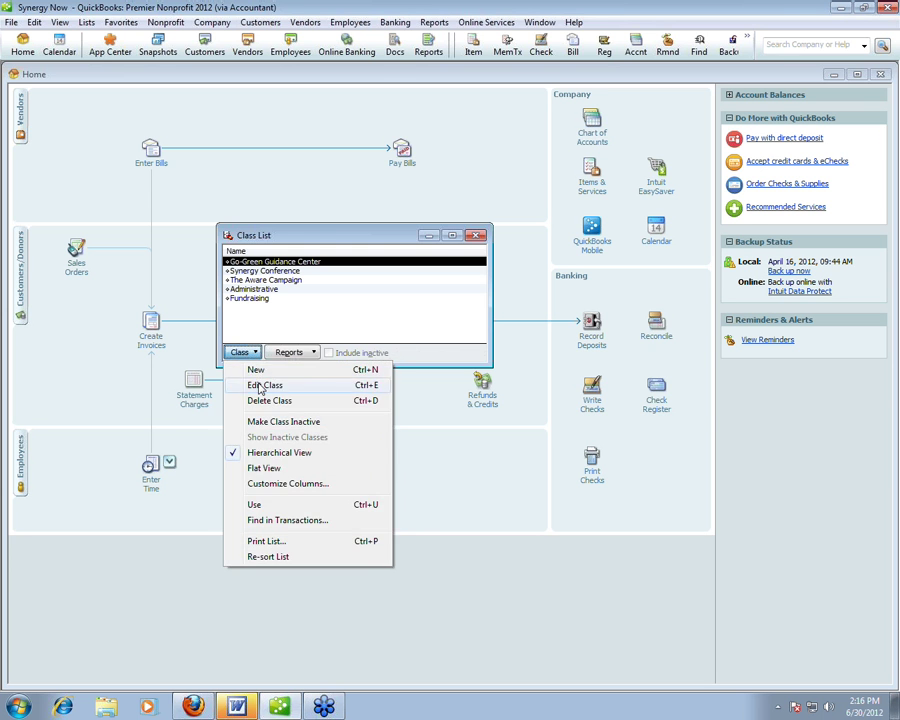
left_click(261, 386)
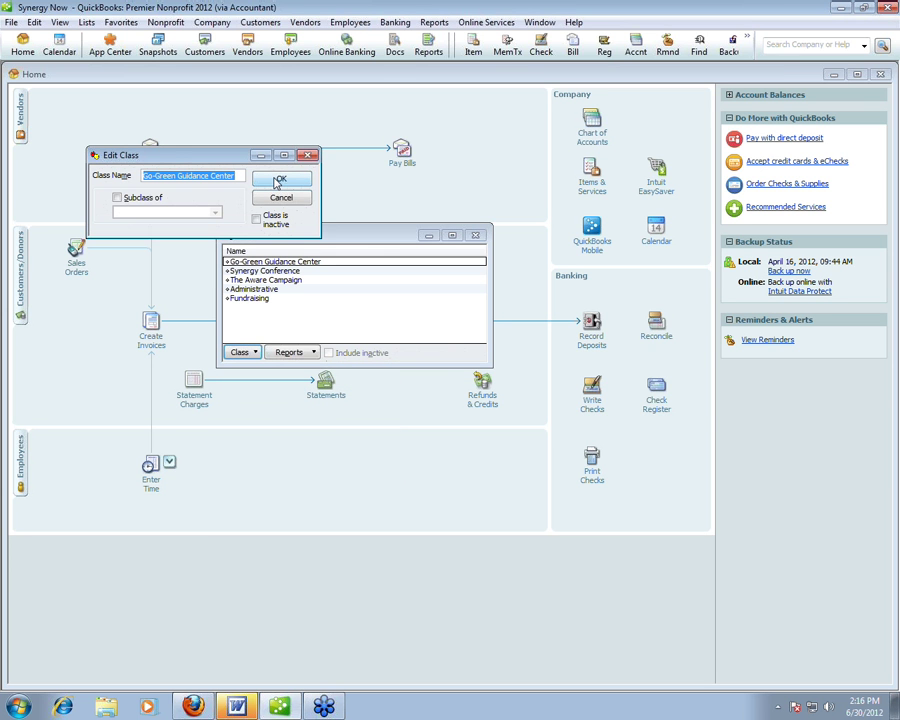
left_click(279, 181)
key("Escape")
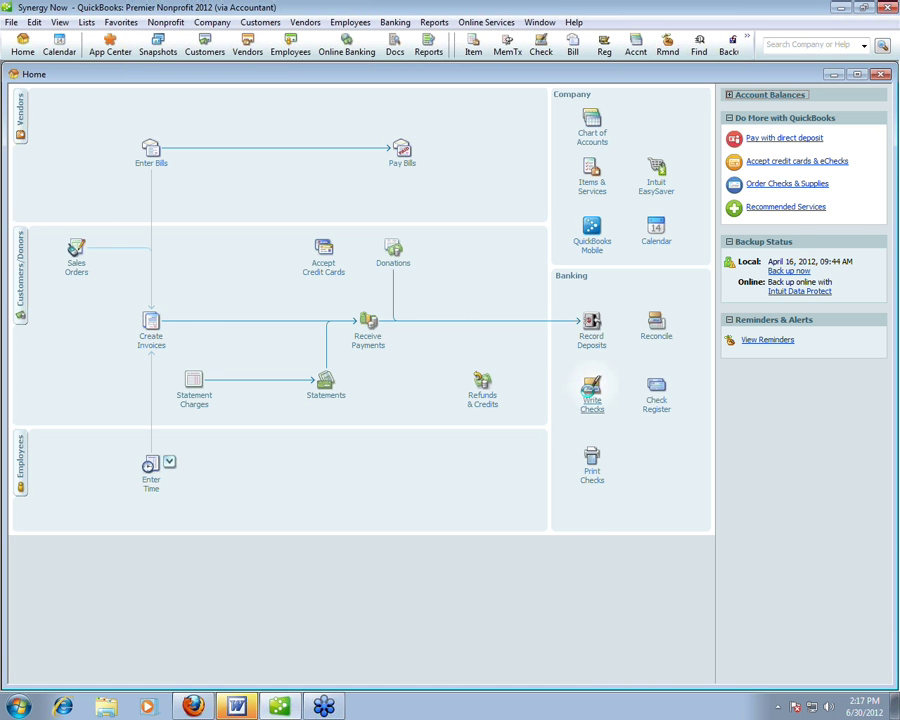
- Start a new check with a Rent expense line classed Go-Green Guidance Center
left_click(591, 390)
type("Rent")
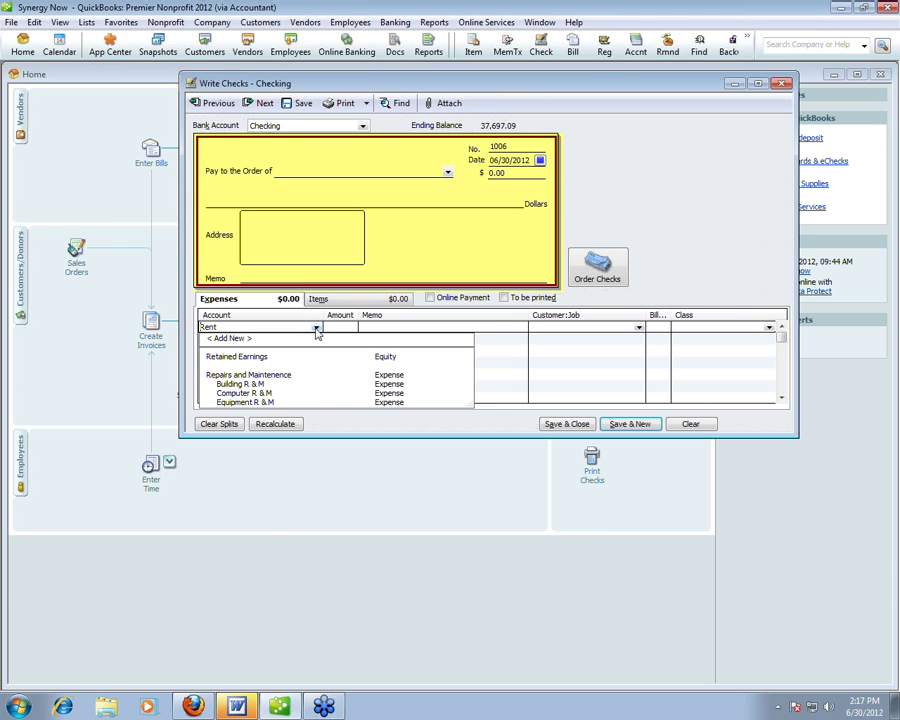
key("Tab")
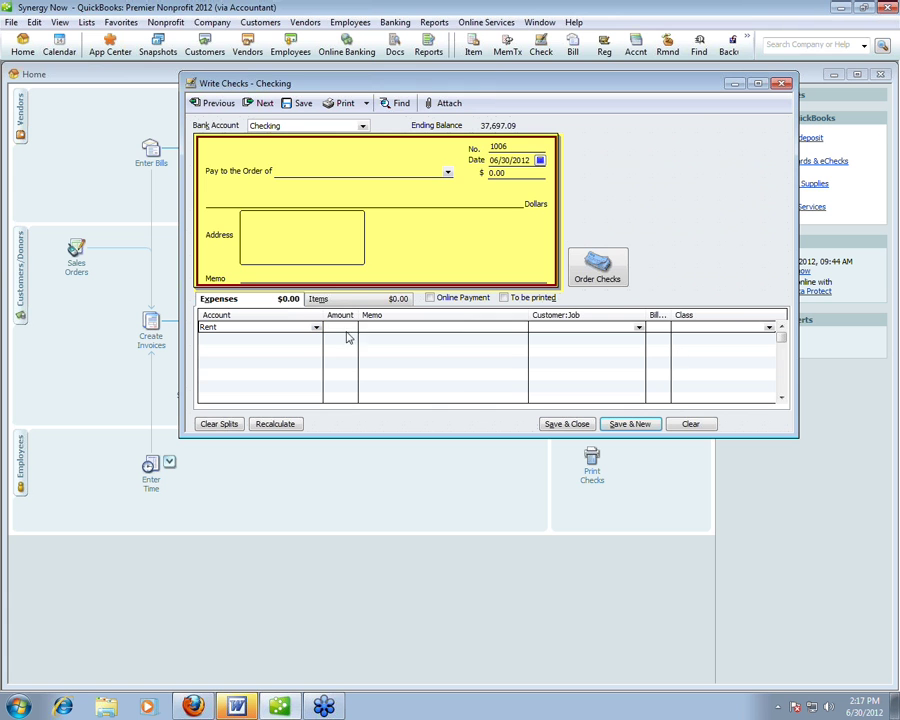
left_click(769, 327)
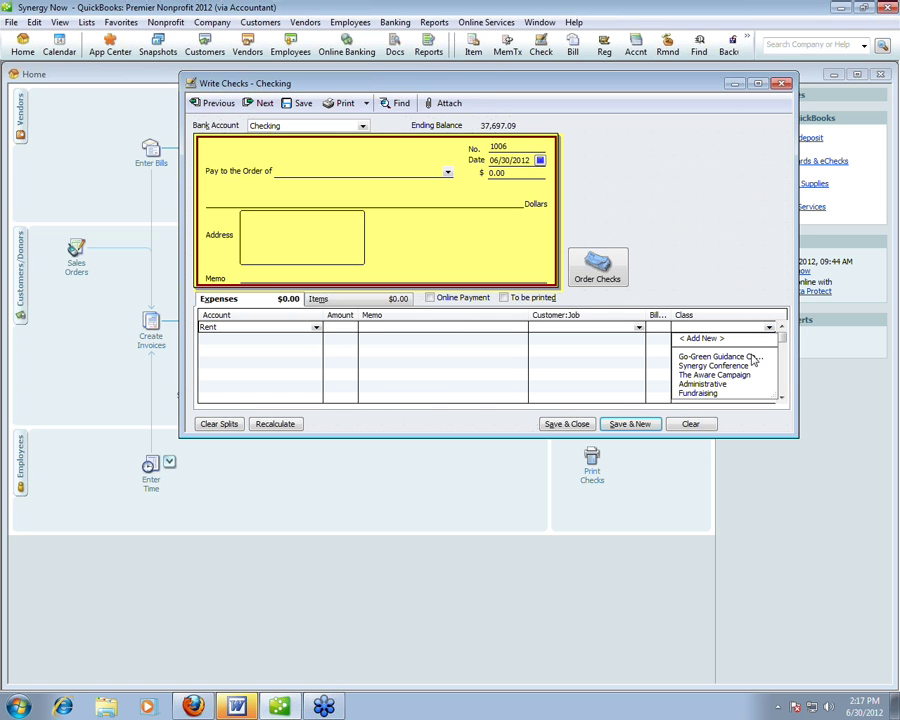
left_click(751, 358)
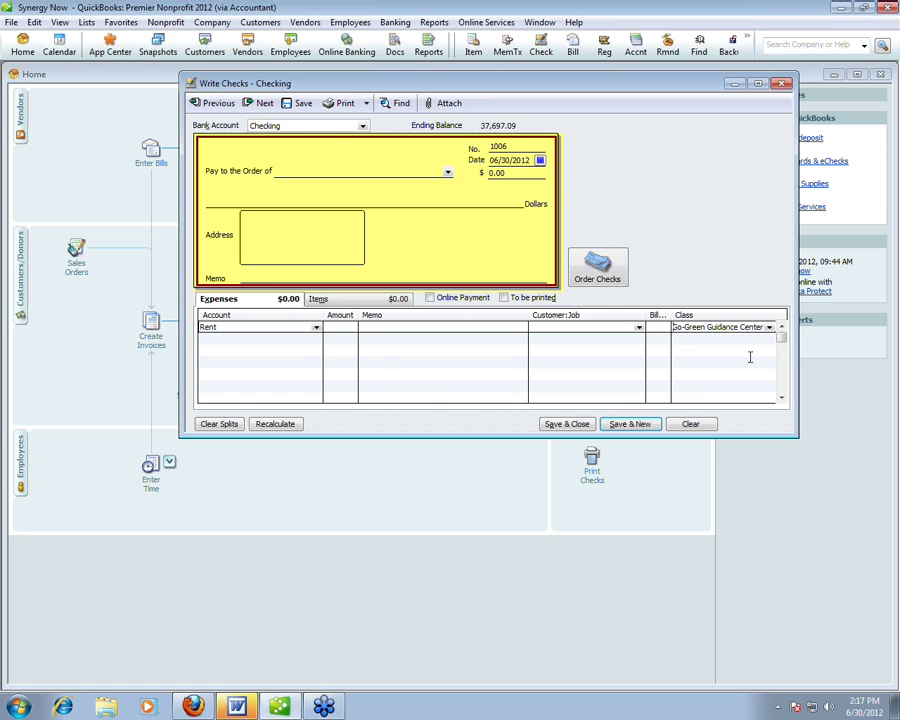
- Add a second Rent line classed Administrative, then close the check without saving
left_click(310, 338)
type("R")
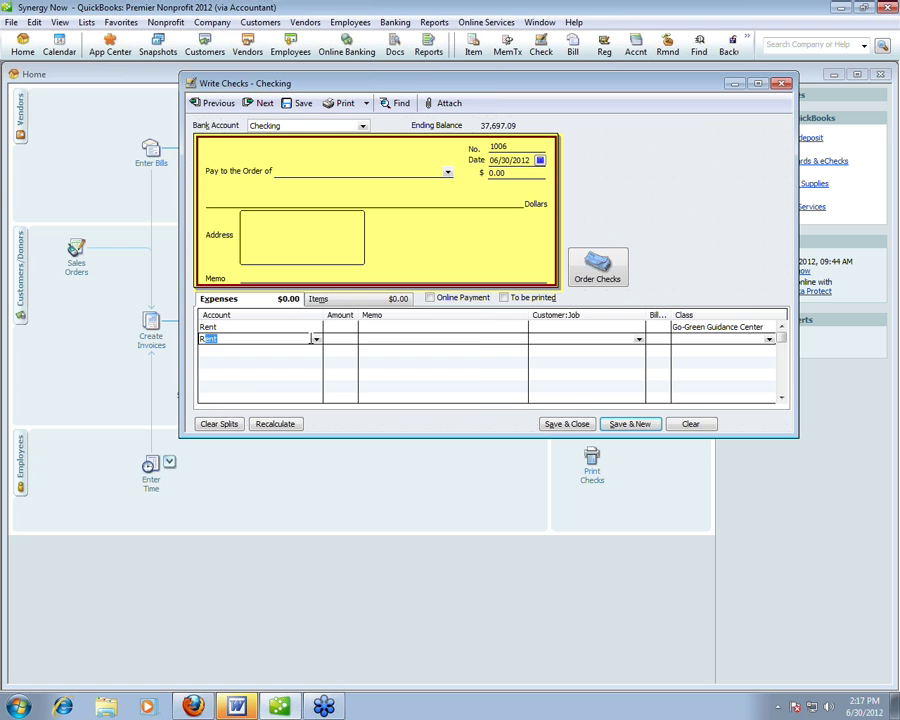
type("ent")
left_click(768, 340)
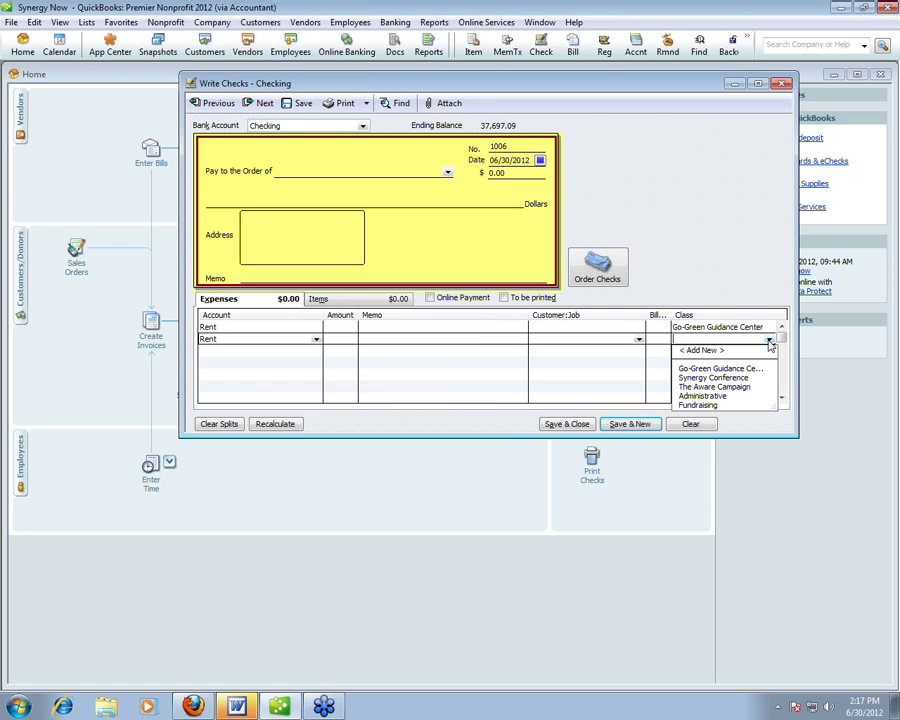
left_click(724, 396)
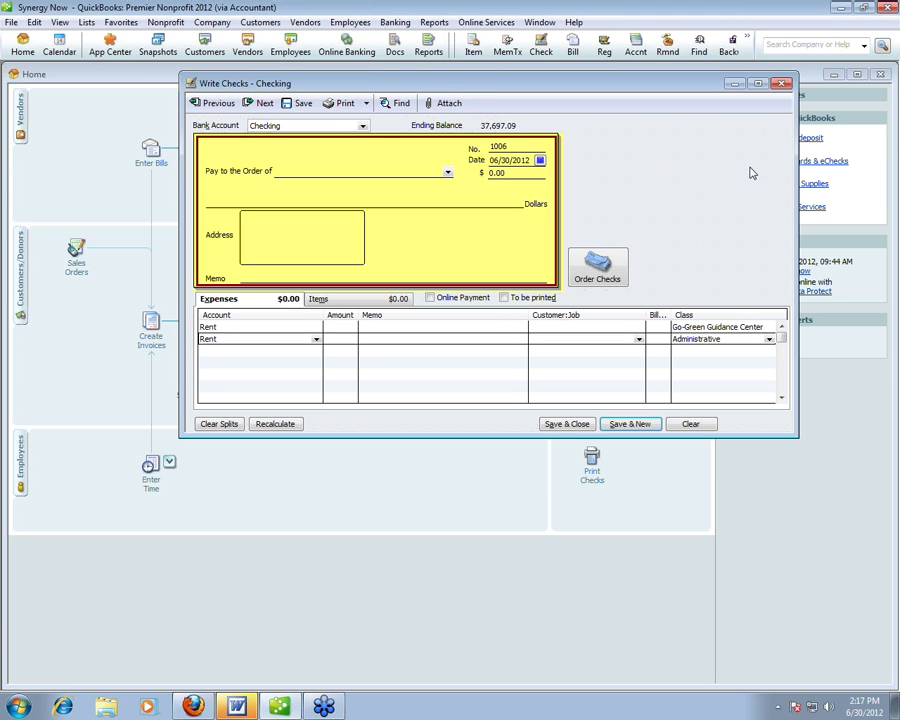
left_click(780, 86)
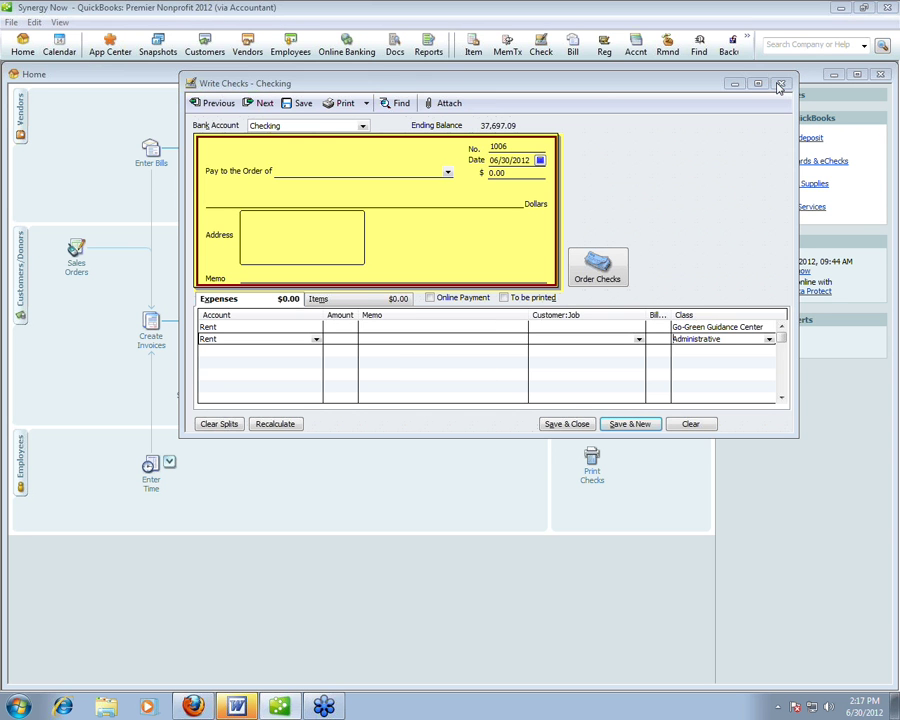
left_click(456, 217)
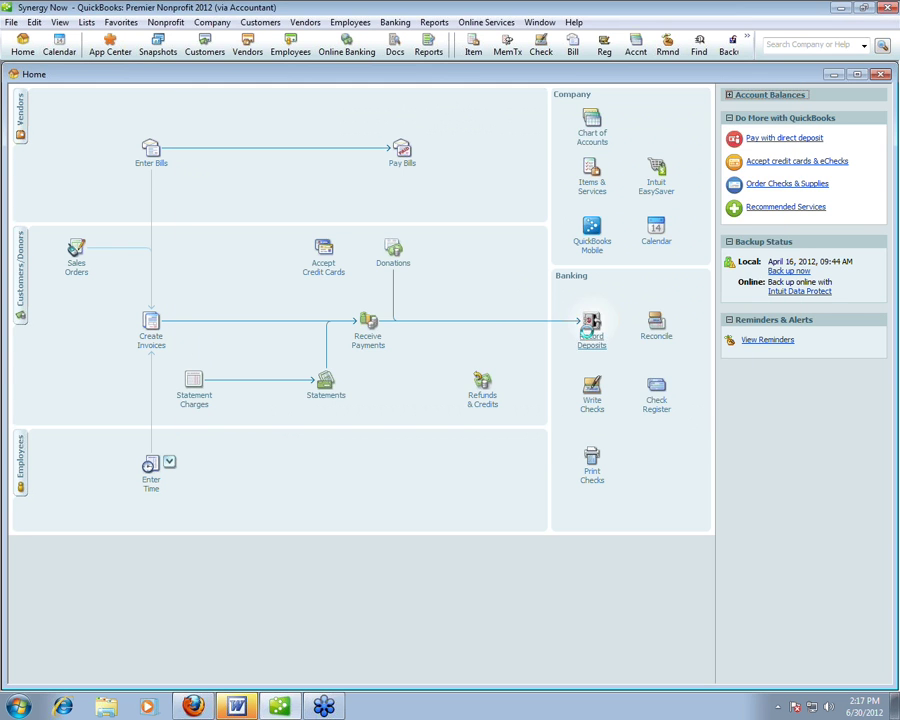
- Start a deposit with an Individual Contributions line classed Go-Green Guidance Center
left_click(591, 325)
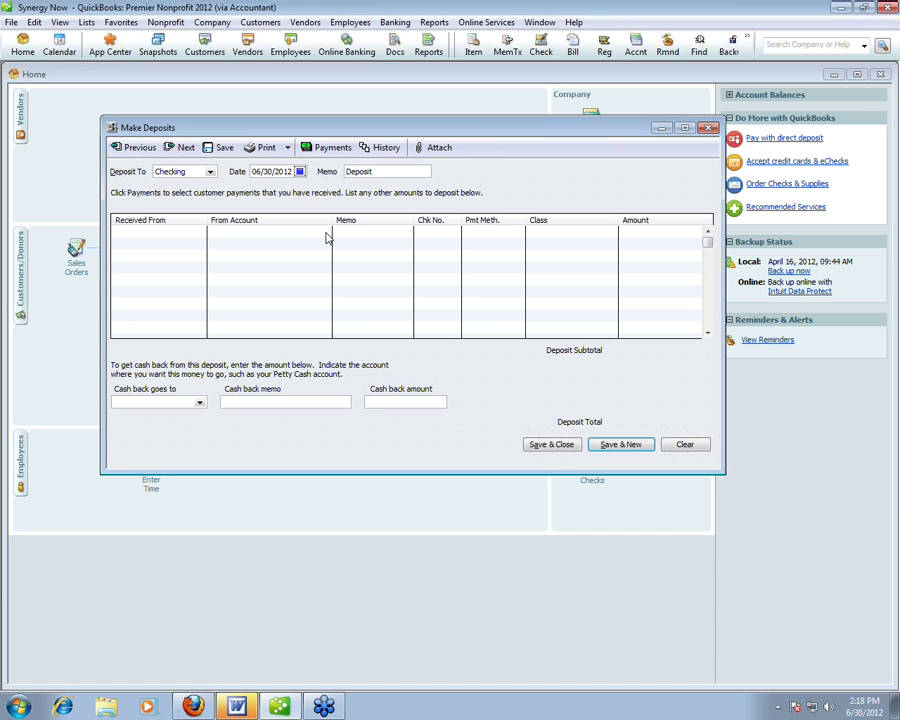
left_click(326, 232)
left_click(281, 410)
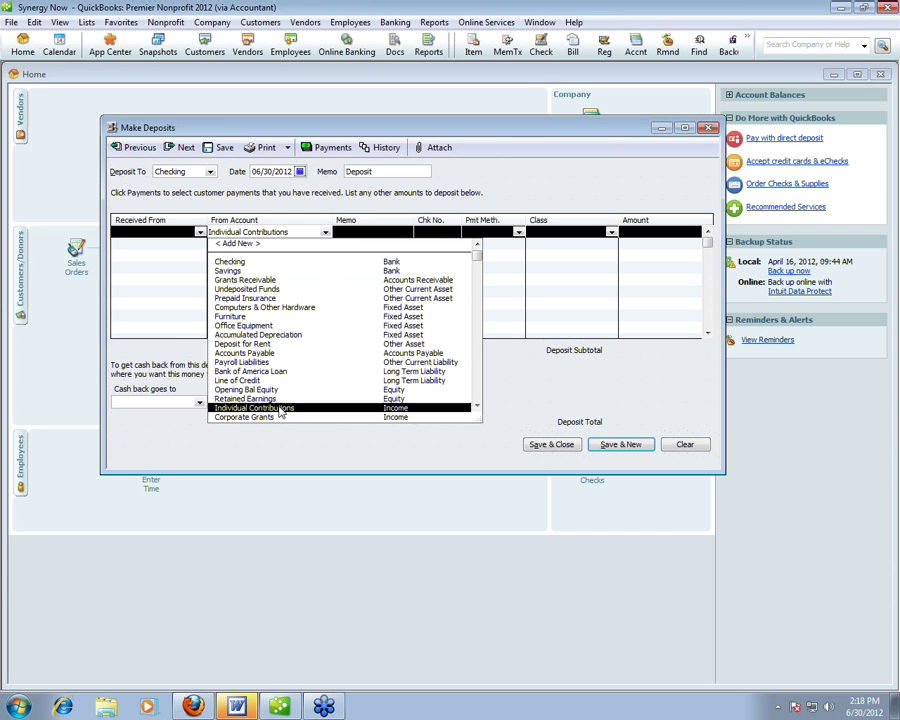
left_click(611, 232)
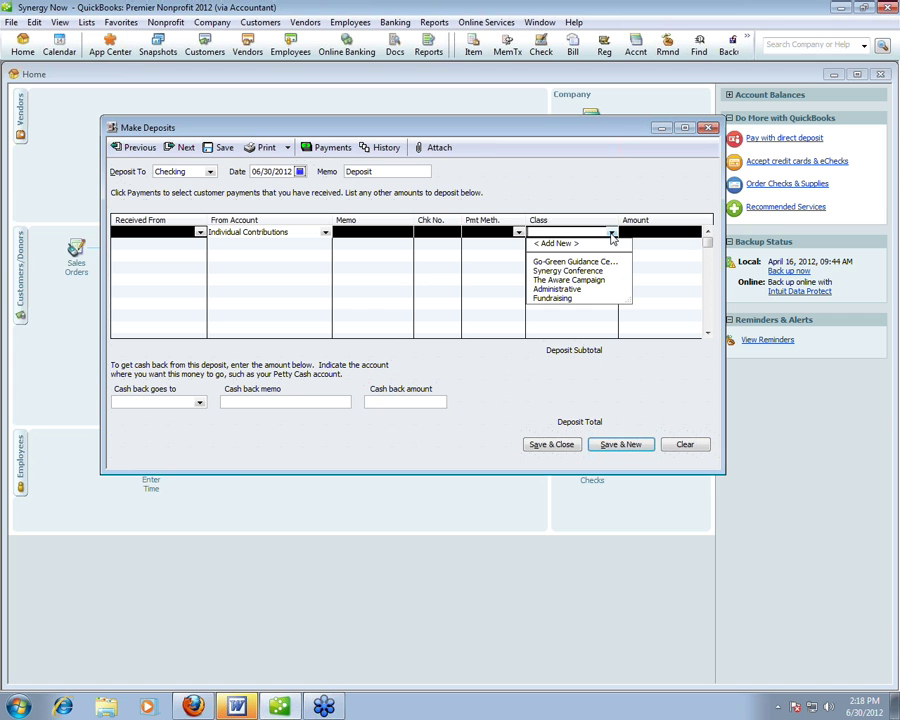
left_click(597, 262)
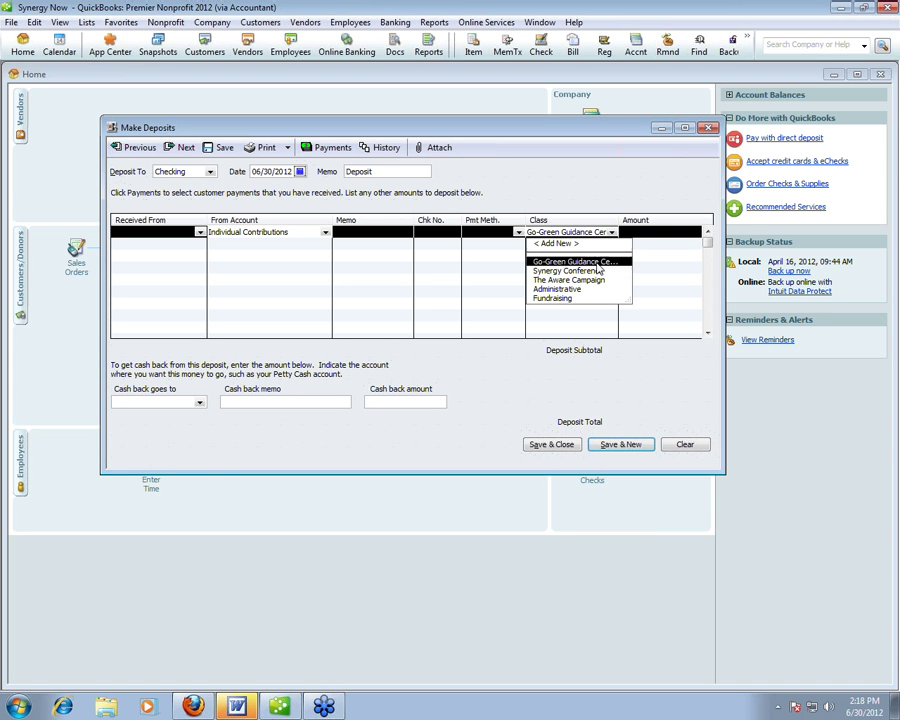
- Change the deposit line's class to Fundraising, then clear the entries and close Make Deposits
left_click(611, 232)
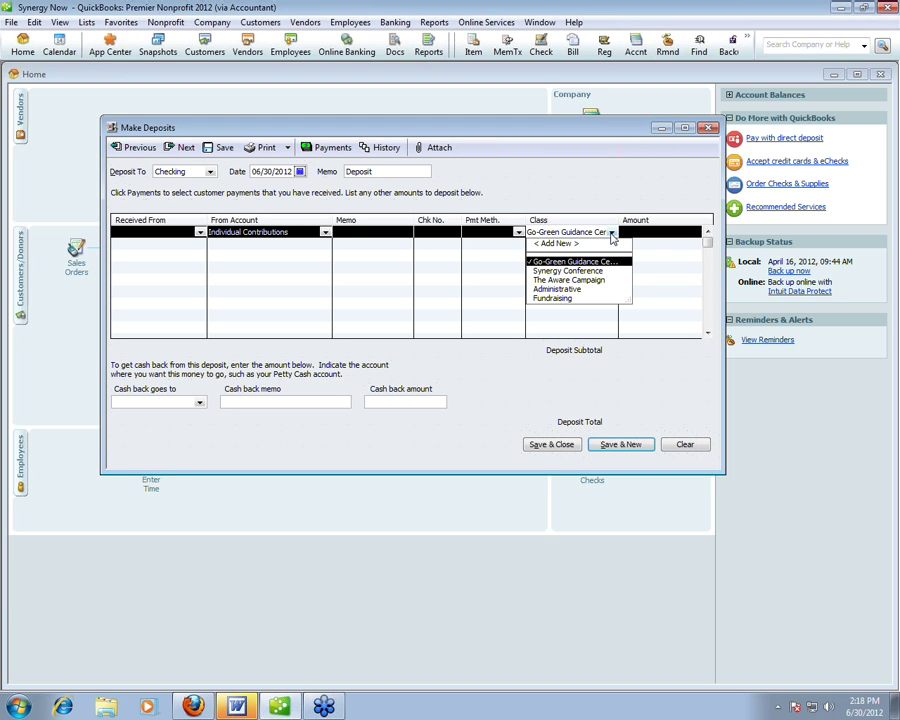
left_click(553, 298)
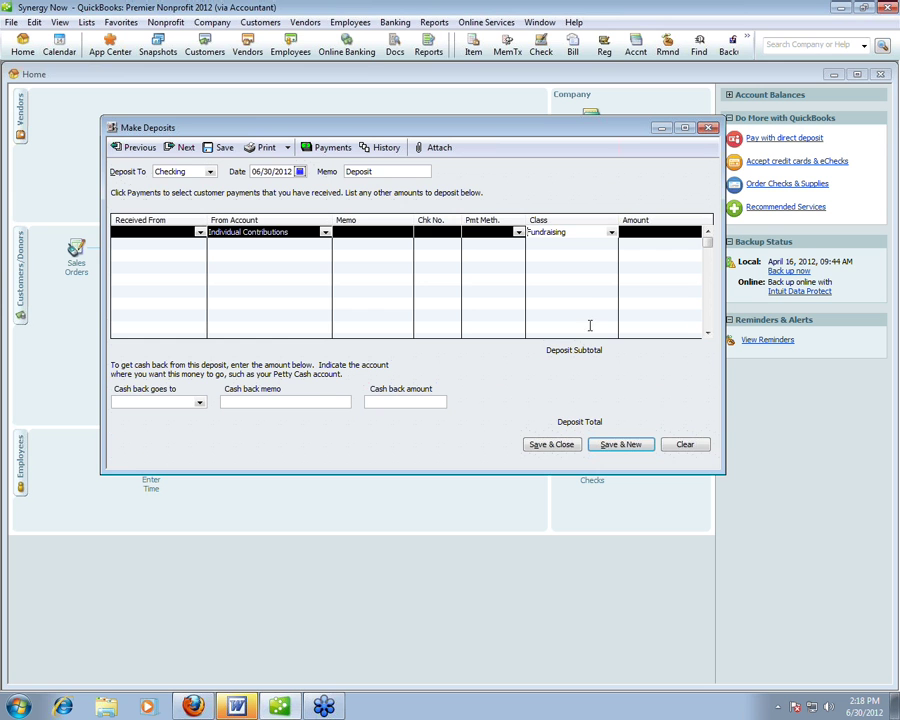
left_click(677, 445)
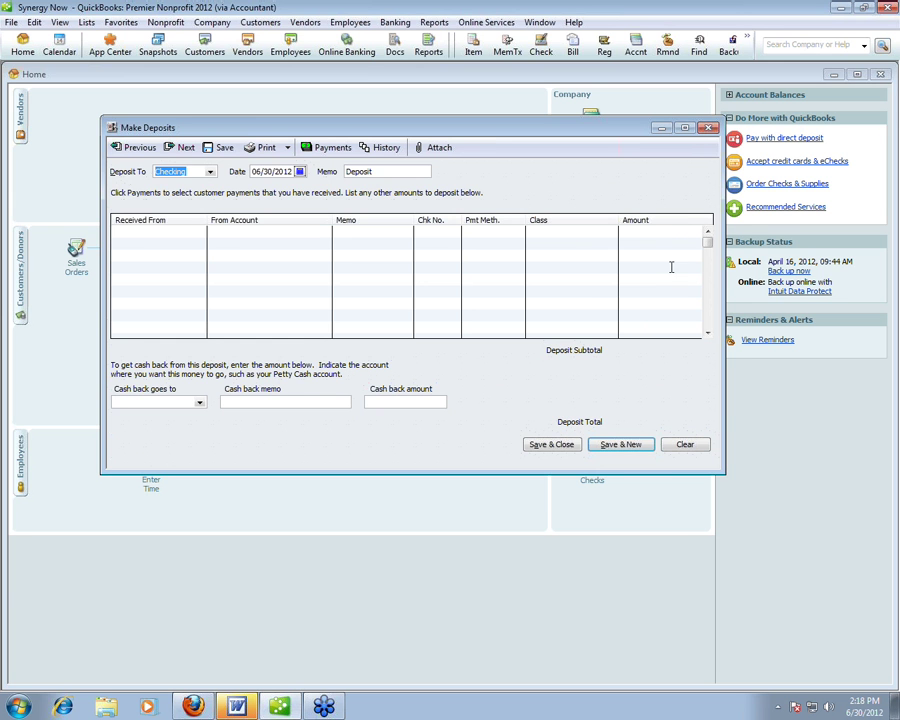
left_click(708, 127)
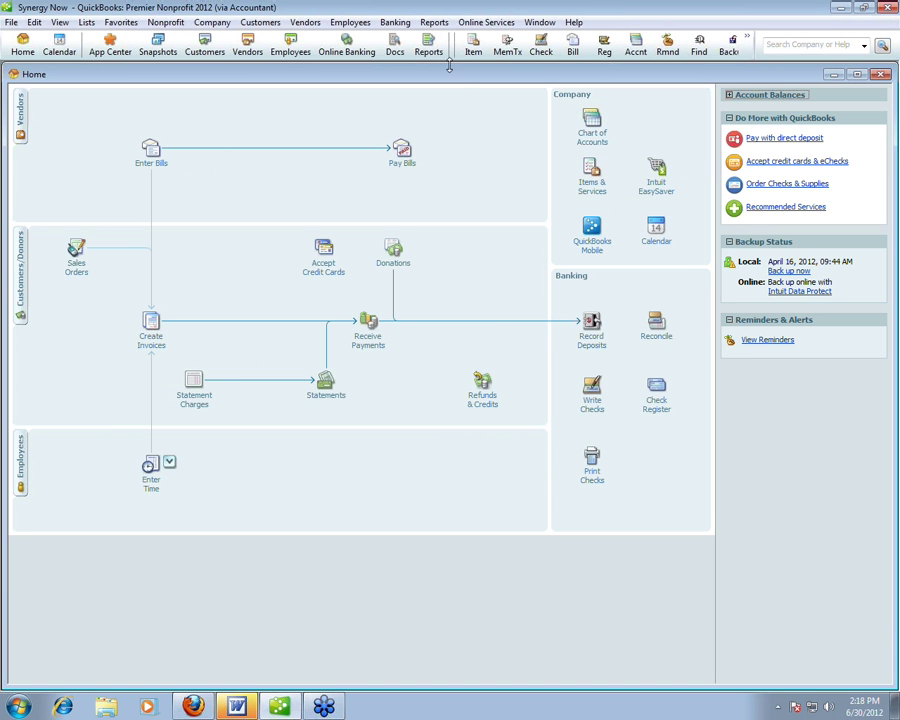
left_click(436, 24)
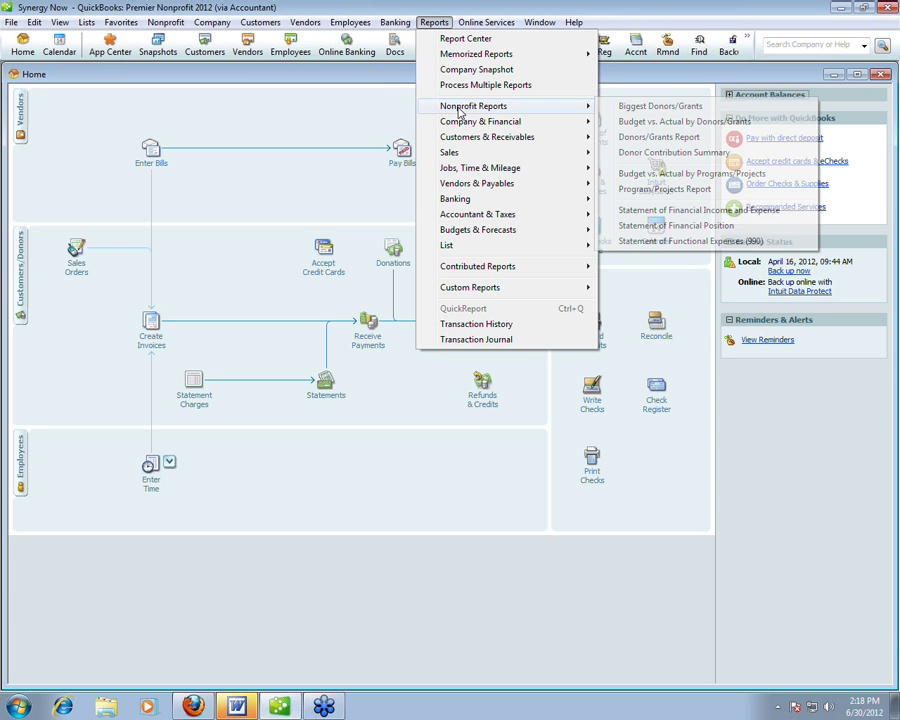
mouse_move(462, 124)
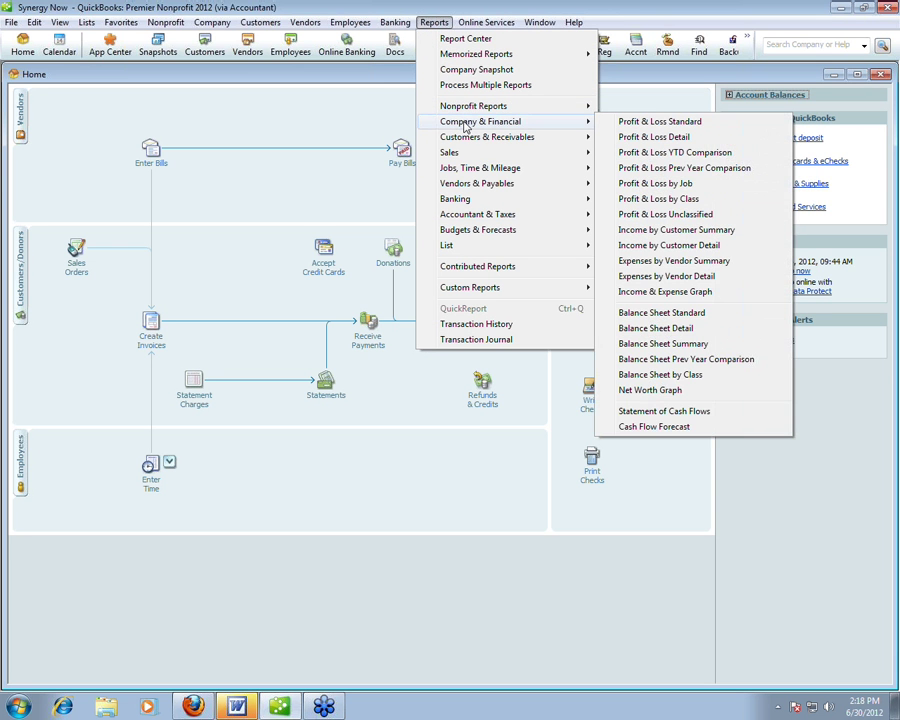
left_click(657, 200)
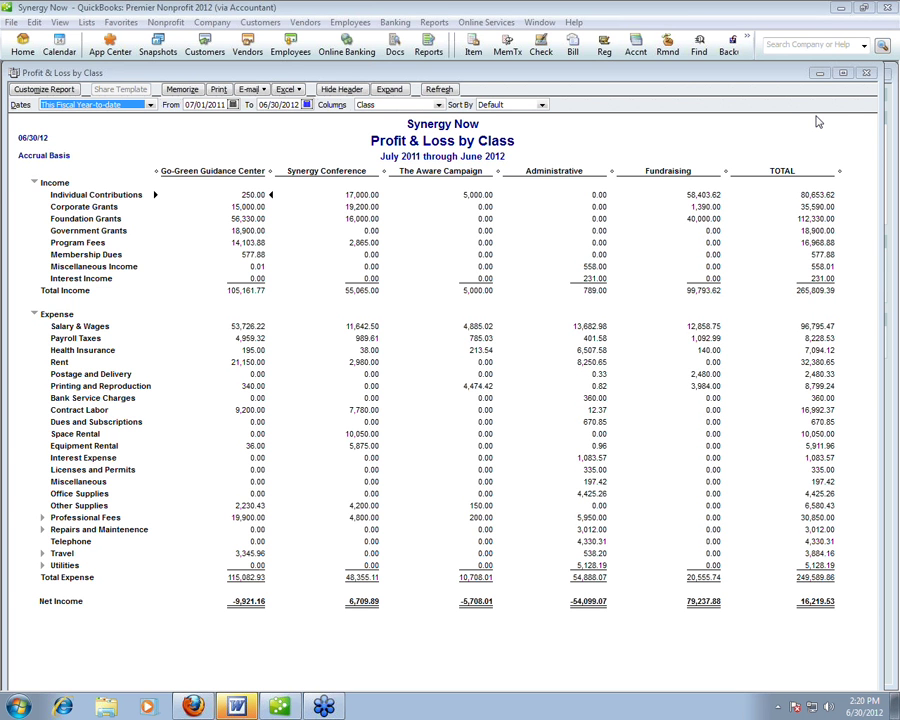
left_click(866, 78)
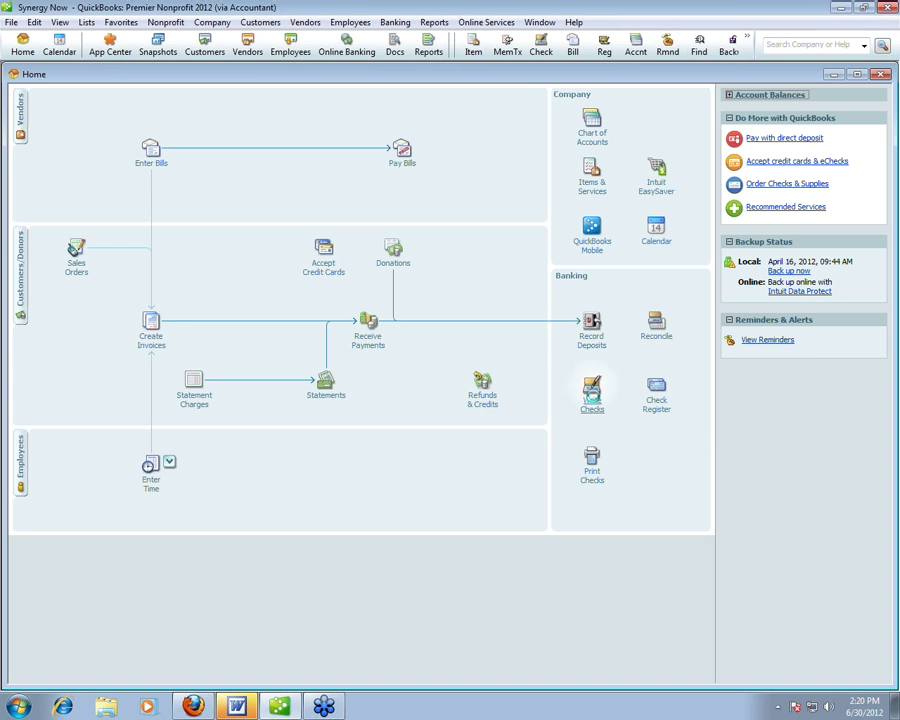
- Set the $8,527.00 Annual Gala check's date to 06/30/2012 and Save & Close
left_click(592, 393)
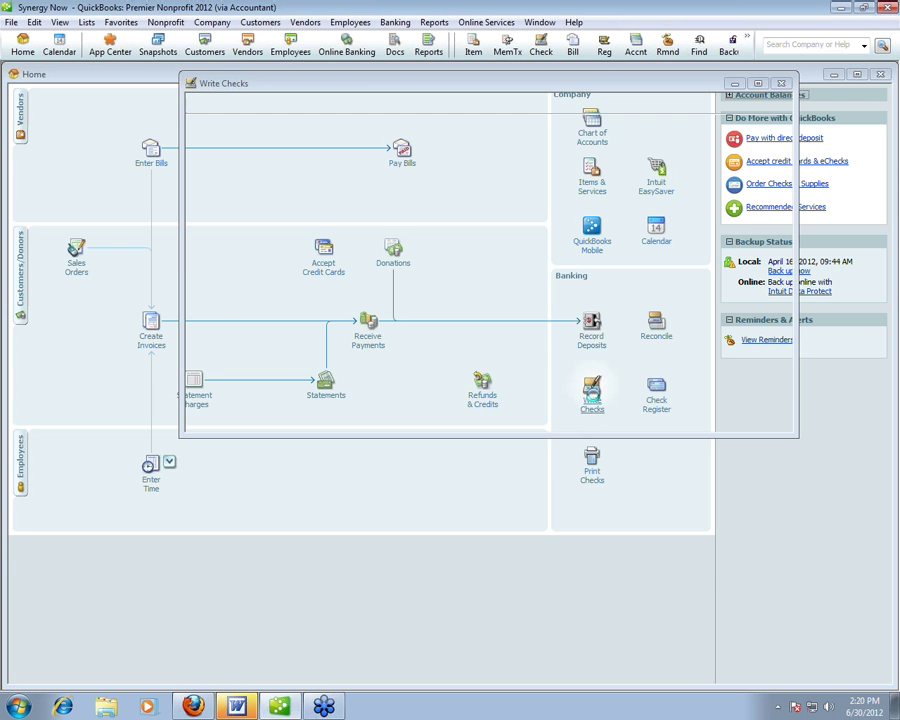
left_click(209, 103)
left_click(539, 160)
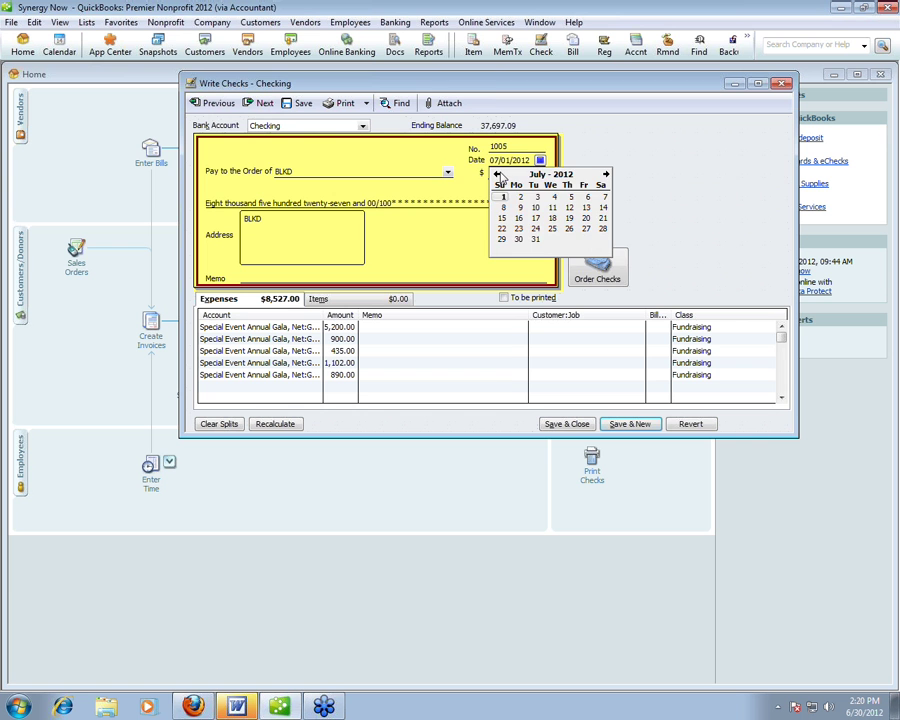
left_click(496, 174)
left_click(603, 239)
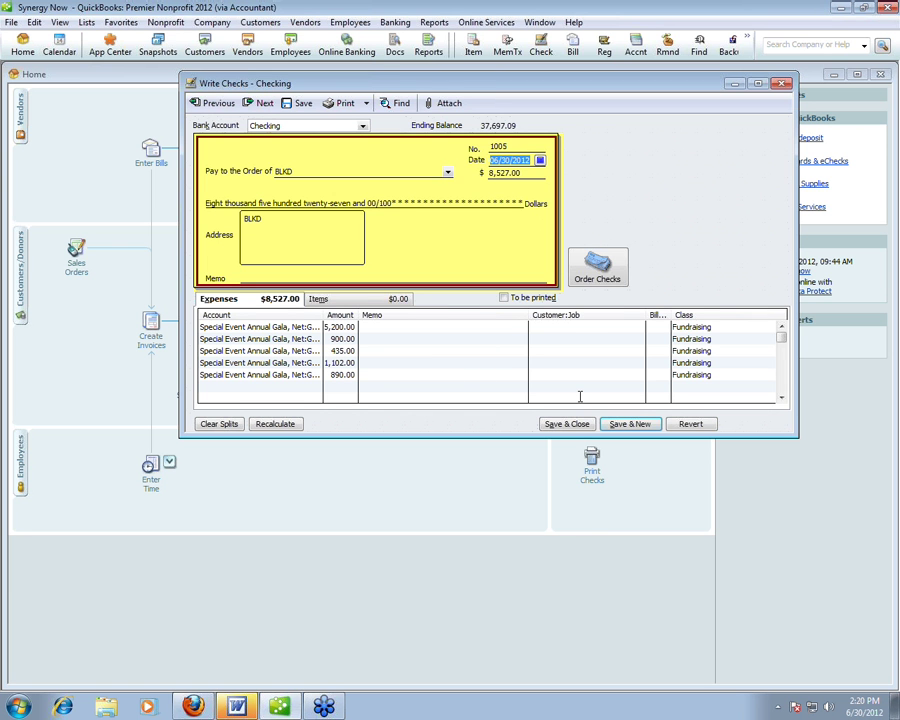
left_click(568, 424)
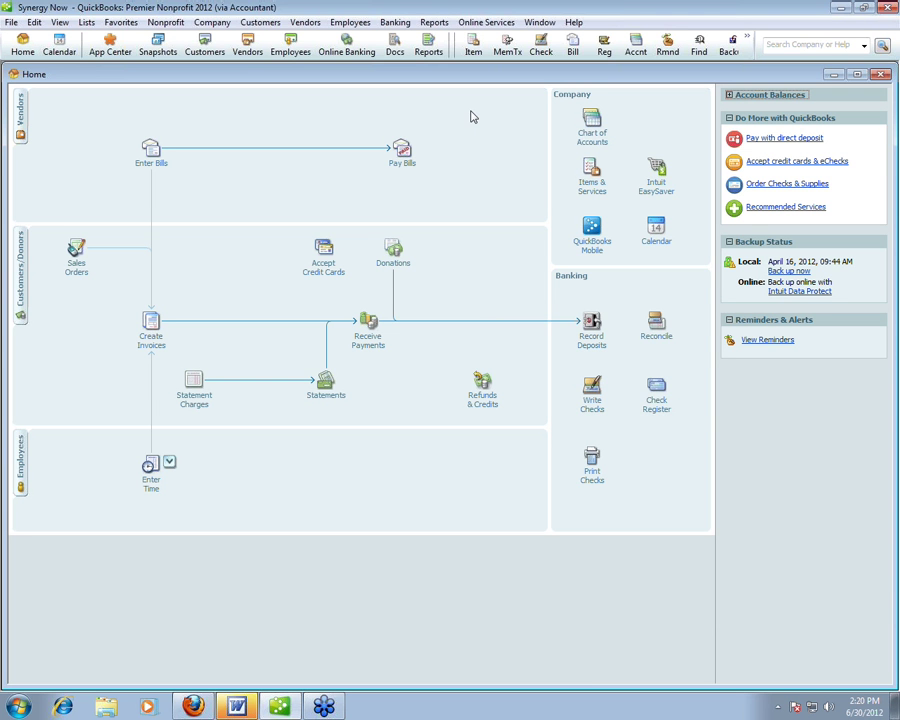
left_click(435, 23)
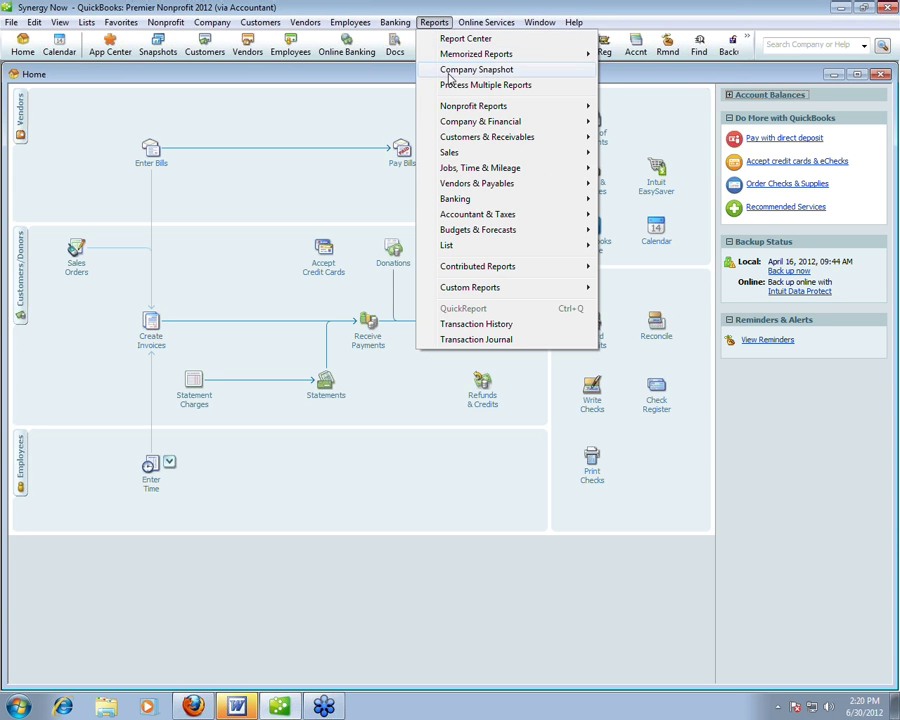
mouse_move(453, 112)
left_click(291, 129)
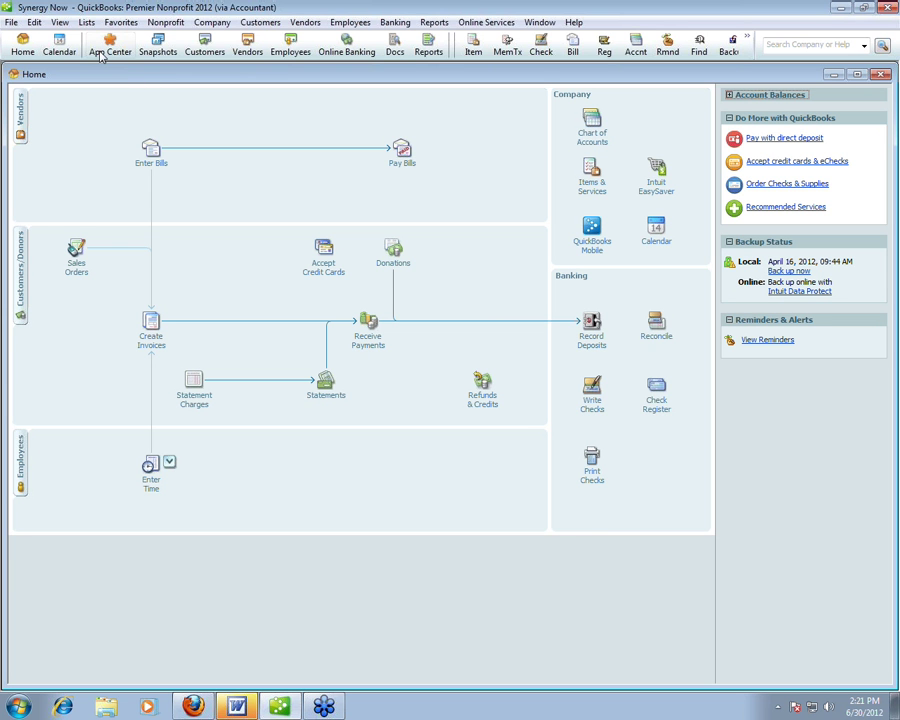
- In the Class List, change the Synergy Conference class name to 'Gala Dinner'
left_click(87, 22)
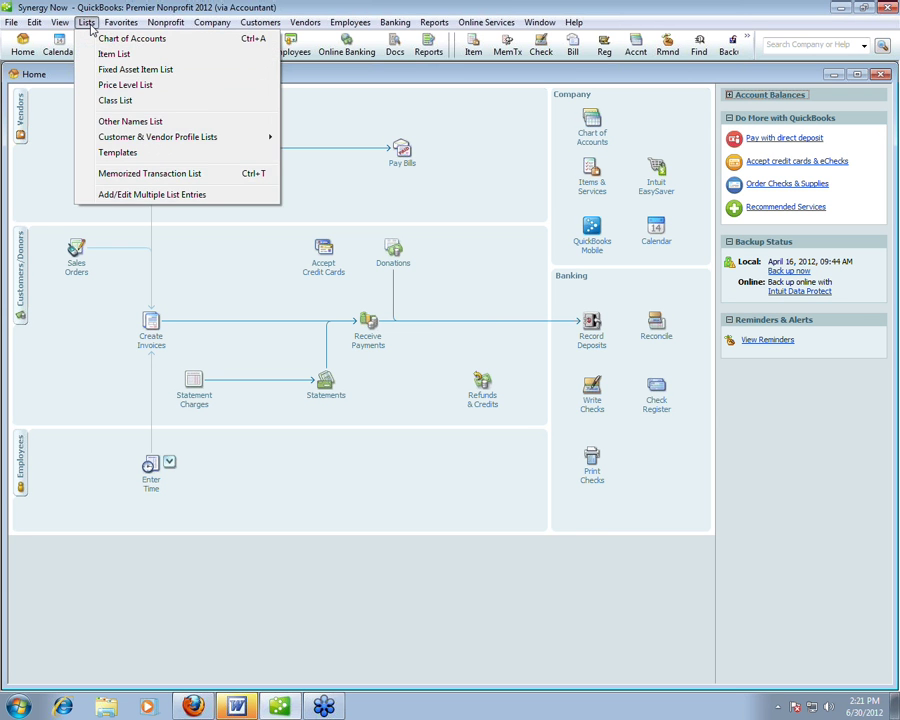
left_click(111, 101)
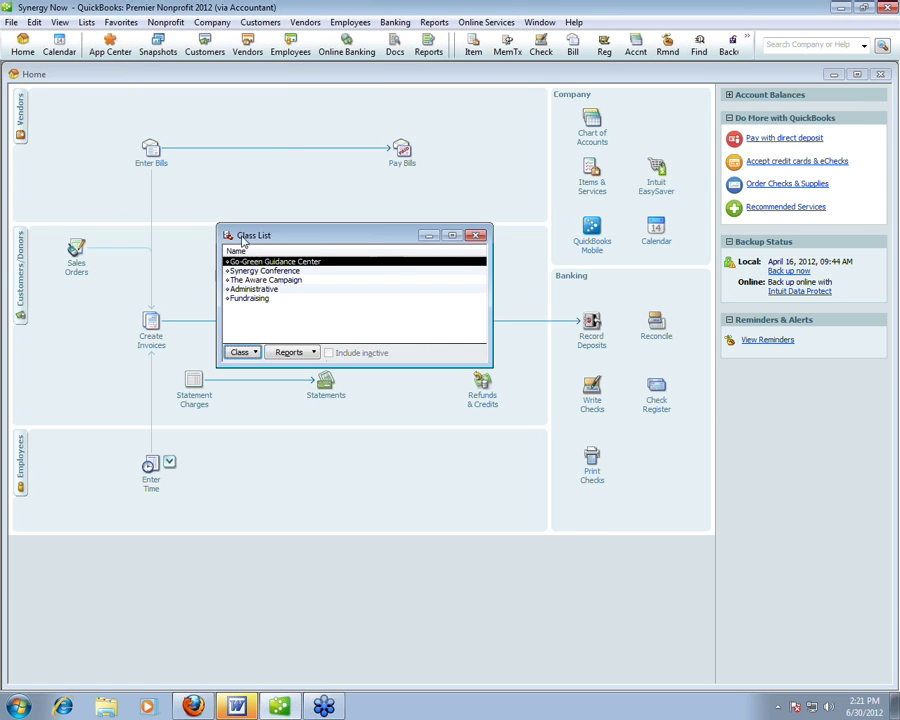
double_click(285, 272)
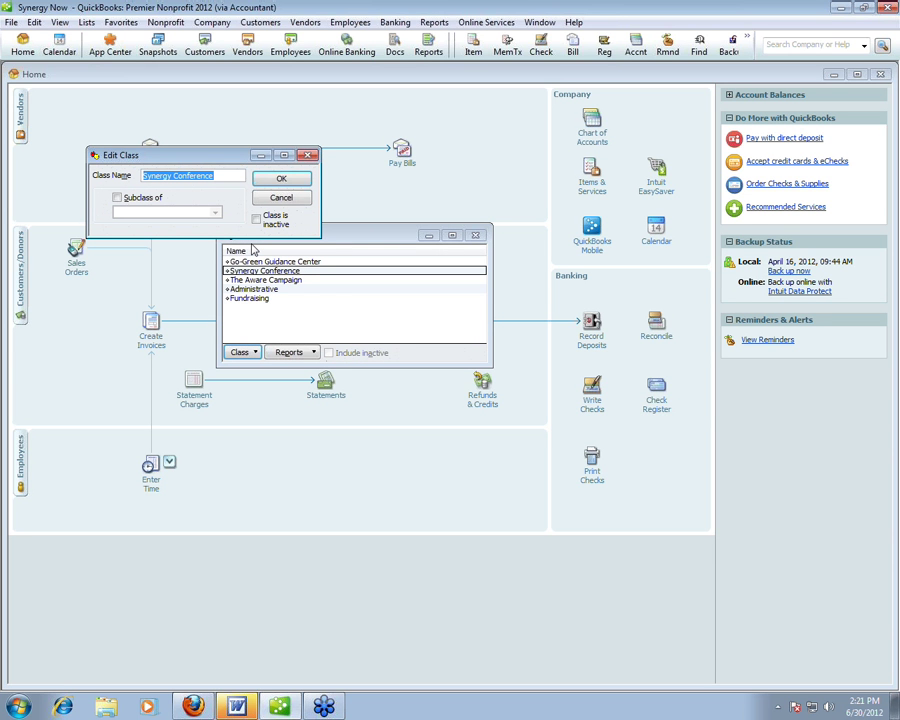
type("Gala ")
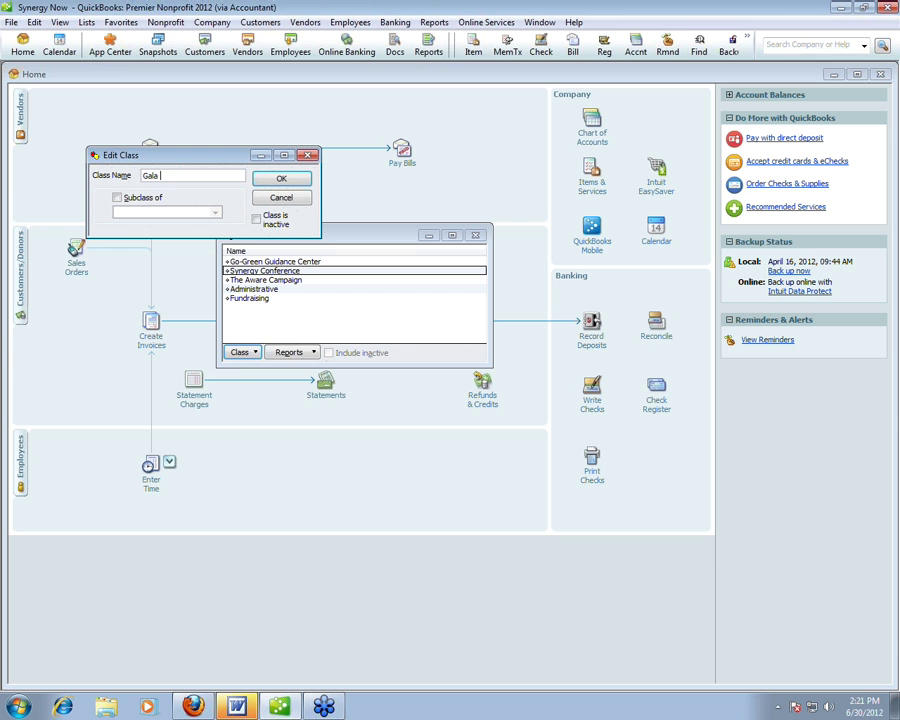
type("Dinner")
left_click(282, 178)
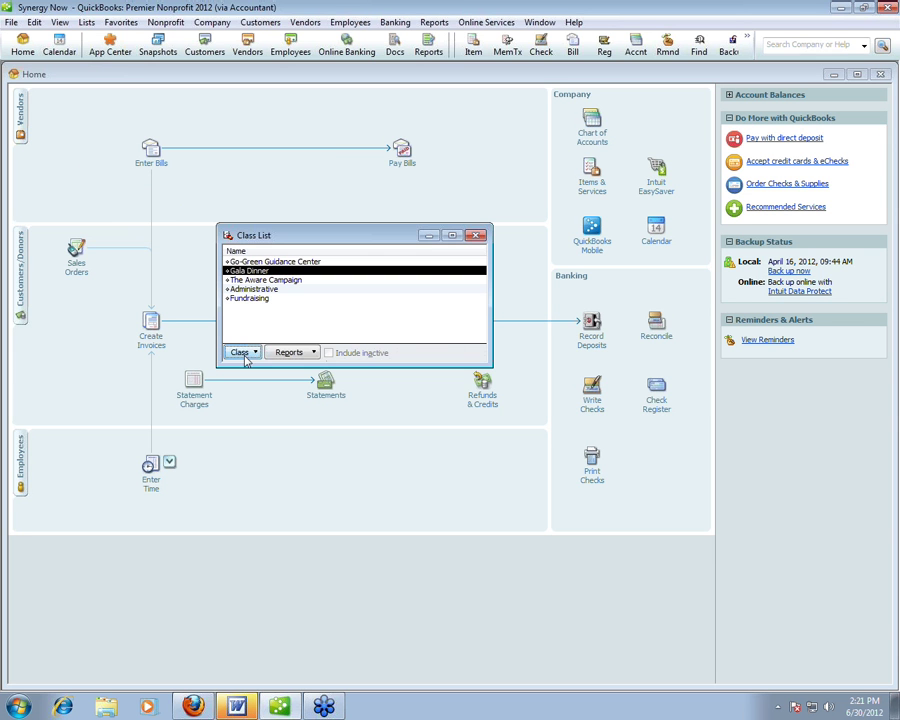
- Close the Class List and bring up check 1005 to BLKD in Write Checks
left_click(478, 236)
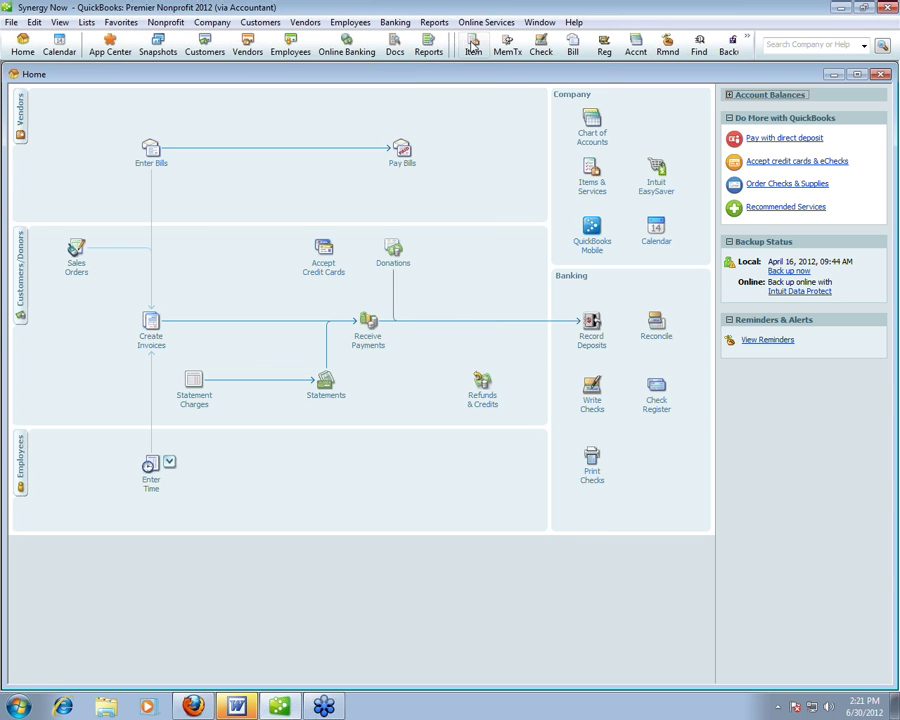
left_click(435, 23)
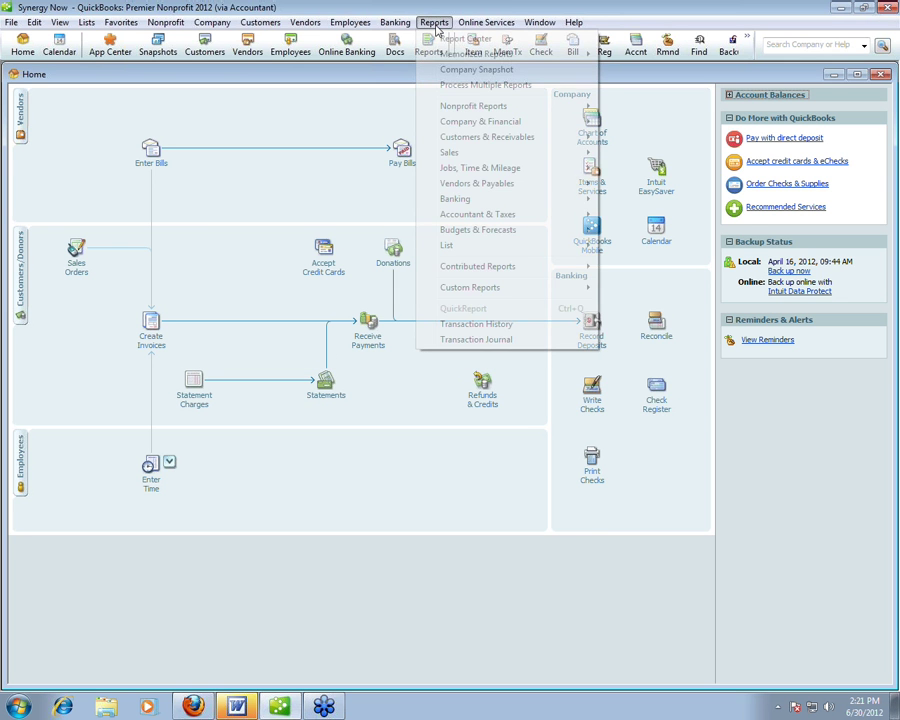
mouse_move(461, 123)
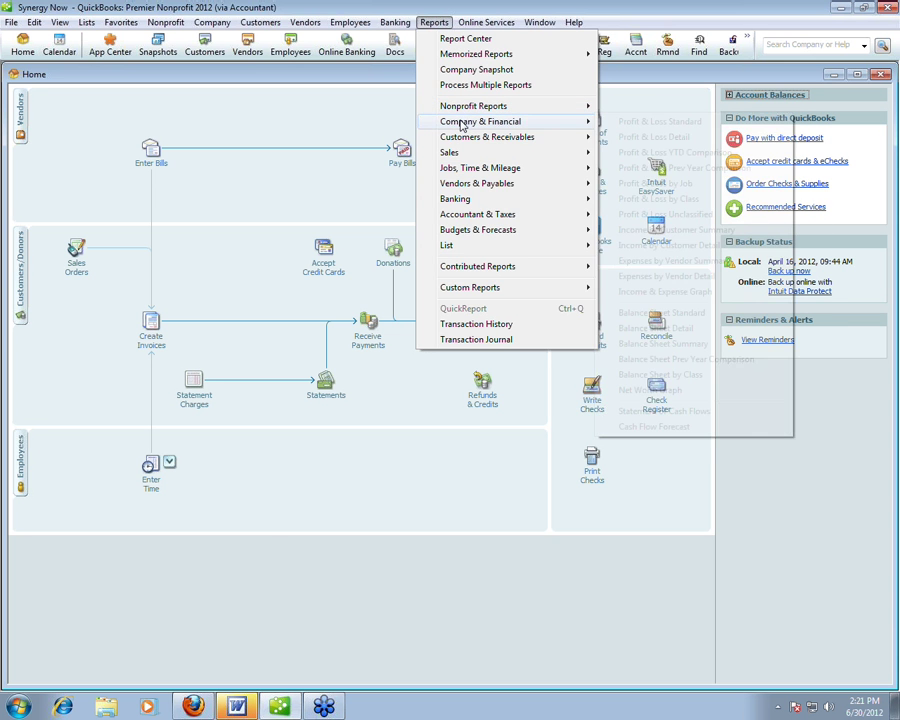
left_click(352, 378)
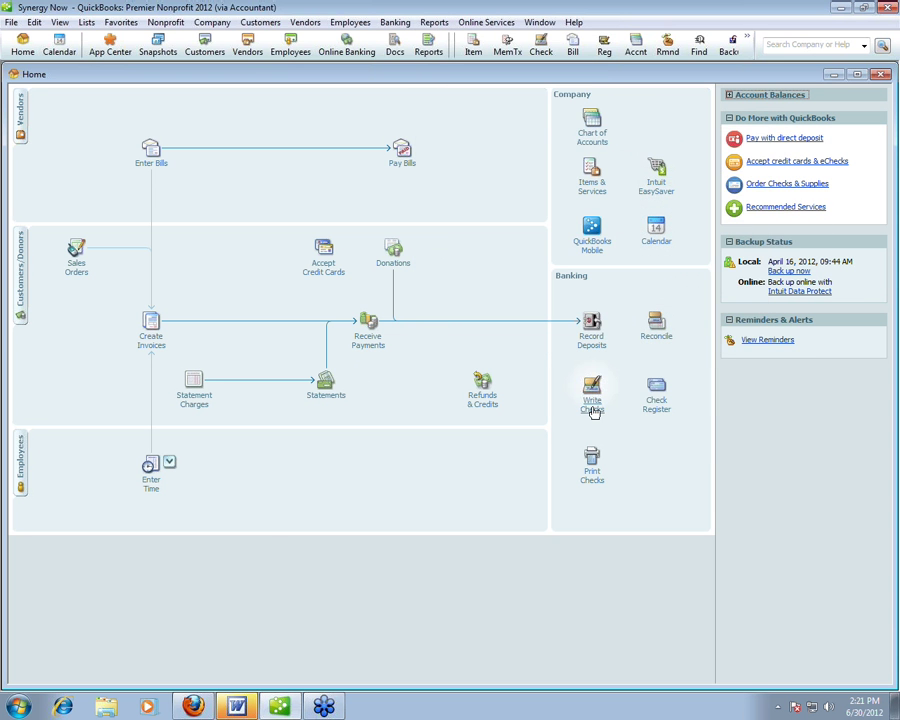
key("ctrl+w")
left_click(214, 105)
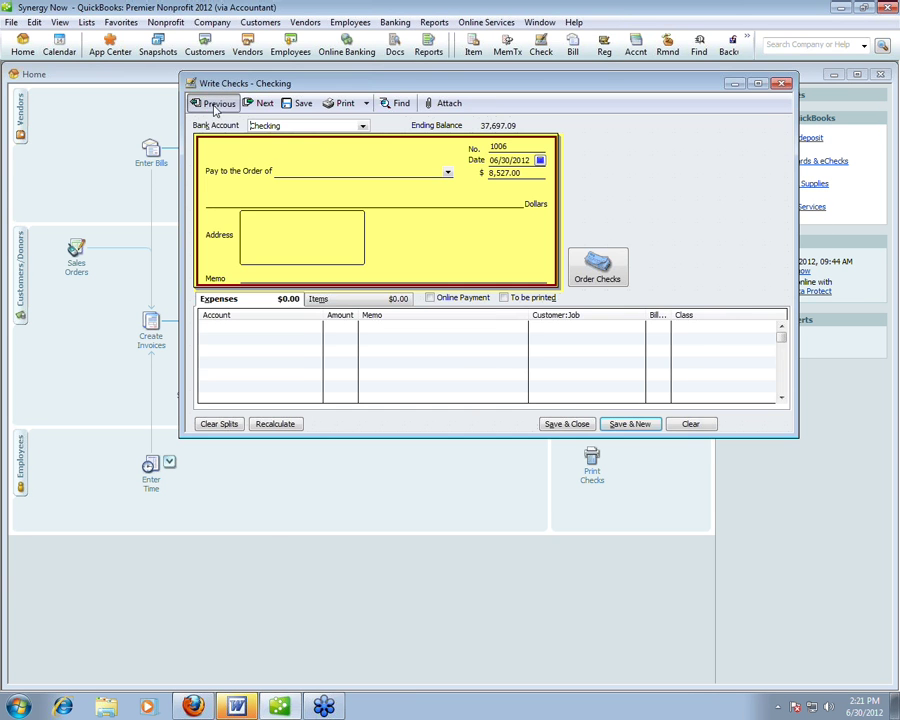
- Redate check 1005 to 07/31/2012, save it past the warnings, and turn off check reminders
left_click(539, 160)
left_click(605, 175)
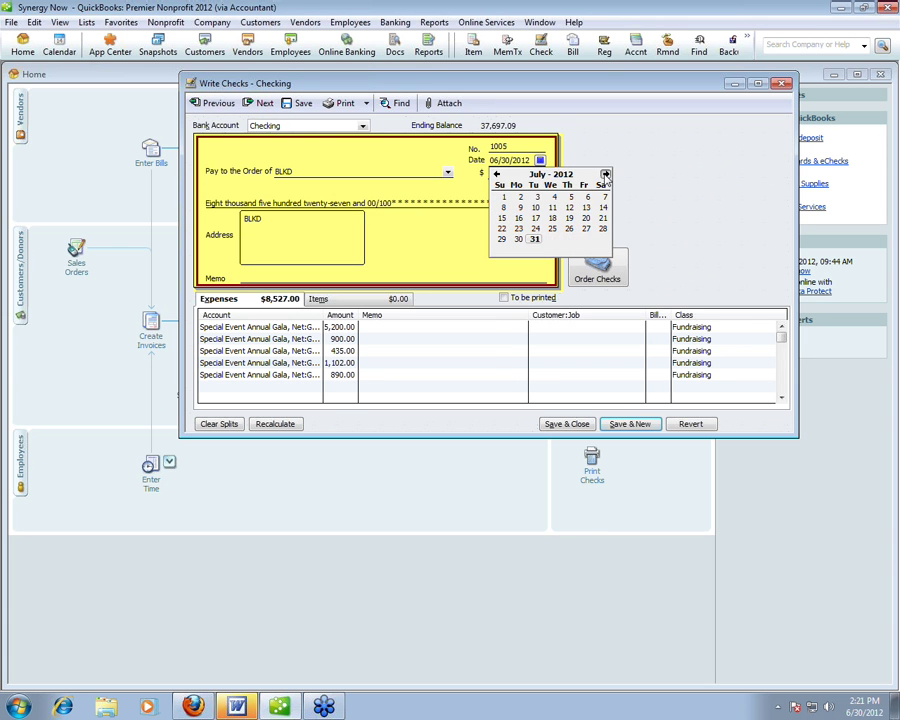
left_click(535, 239)
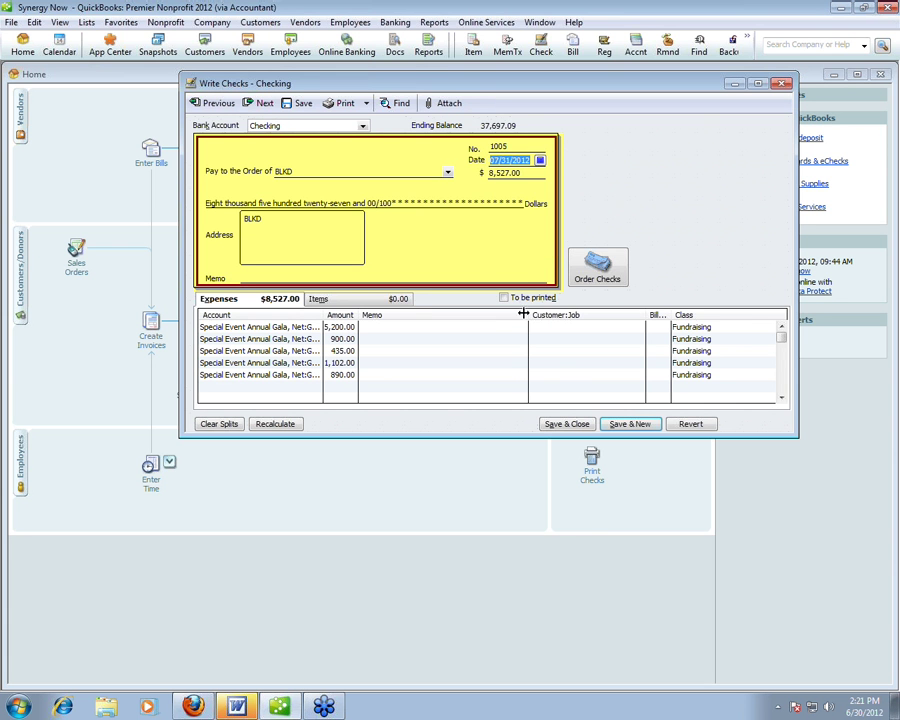
left_click(566, 423)
left_click(390, 219)
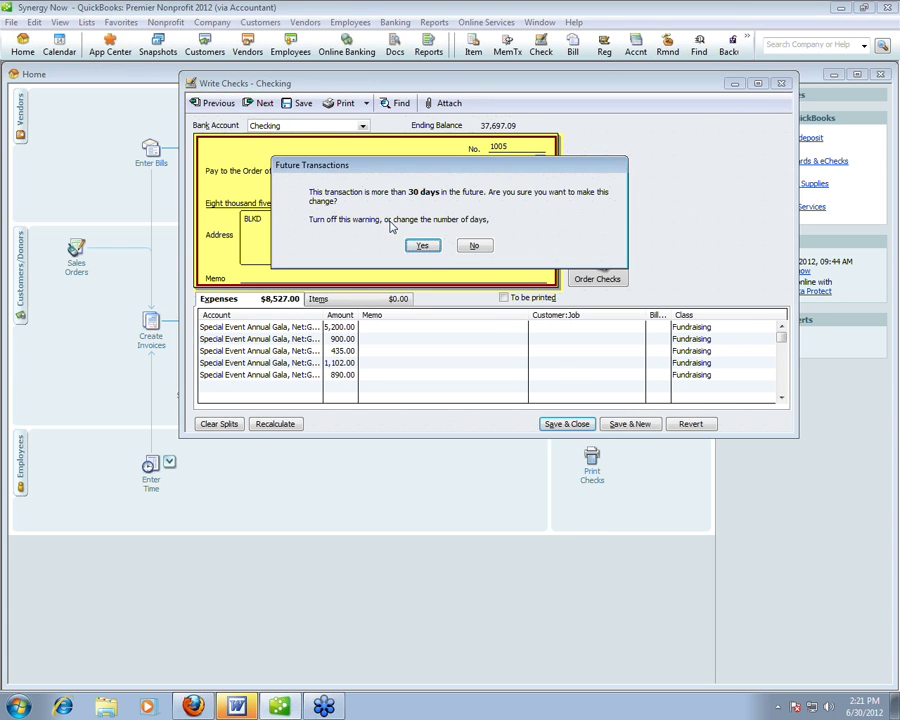
left_click(421, 245)
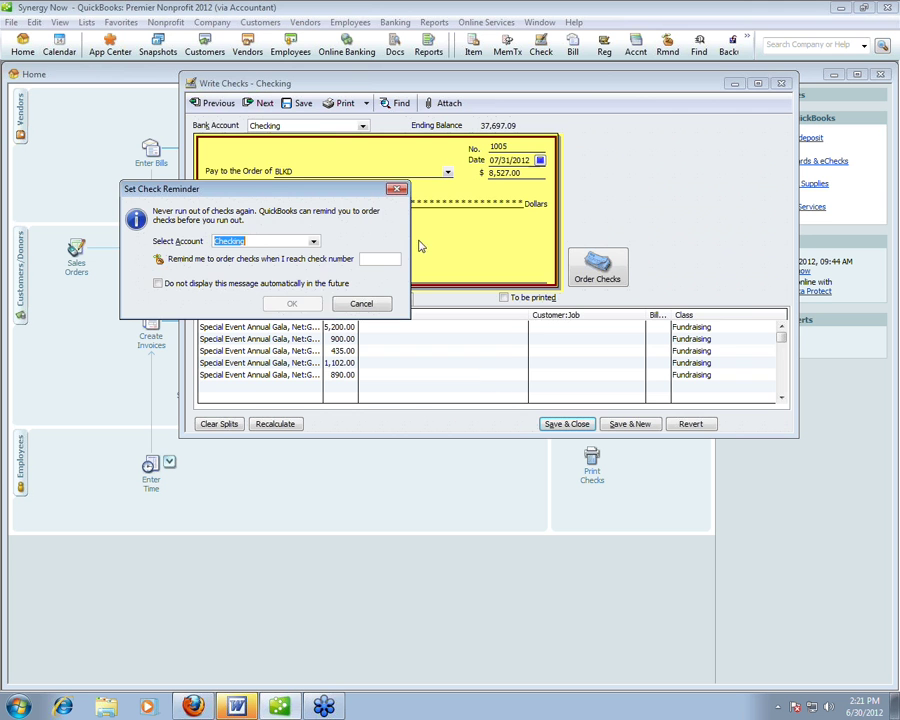
left_click(157, 283)
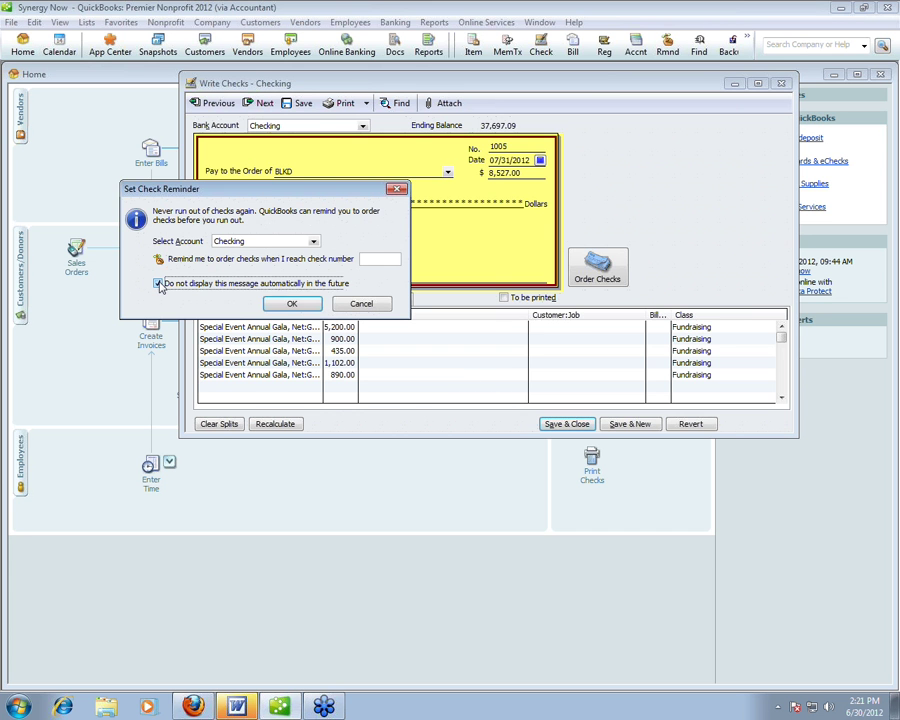
left_click(311, 306)
- Run Profit & Loss by Class from Company & Financial reports and collapse its subaccount rows
left_click(434, 22)
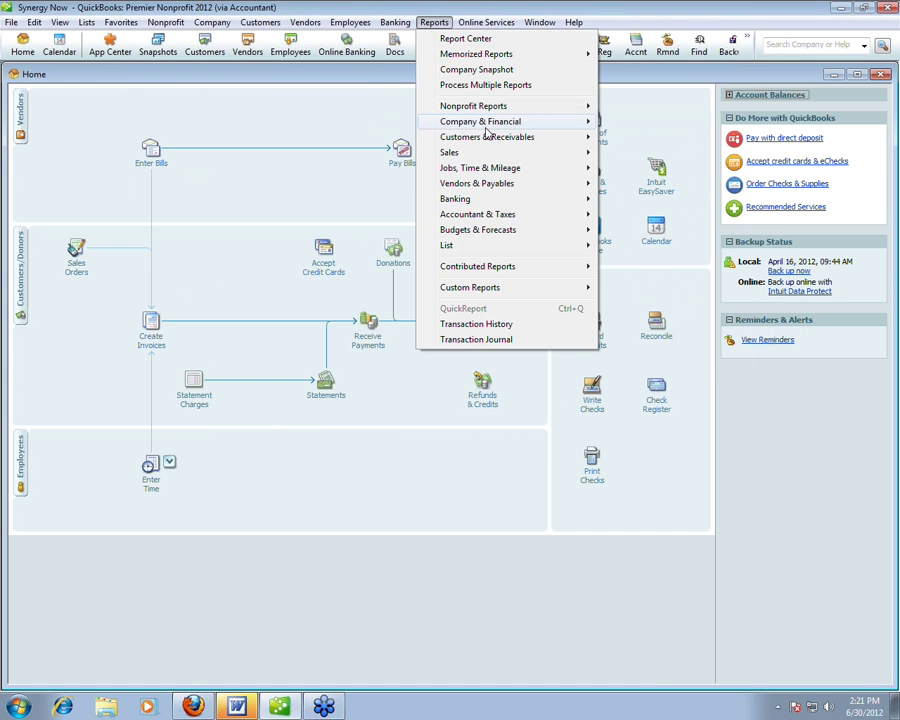
mouse_move(488, 131)
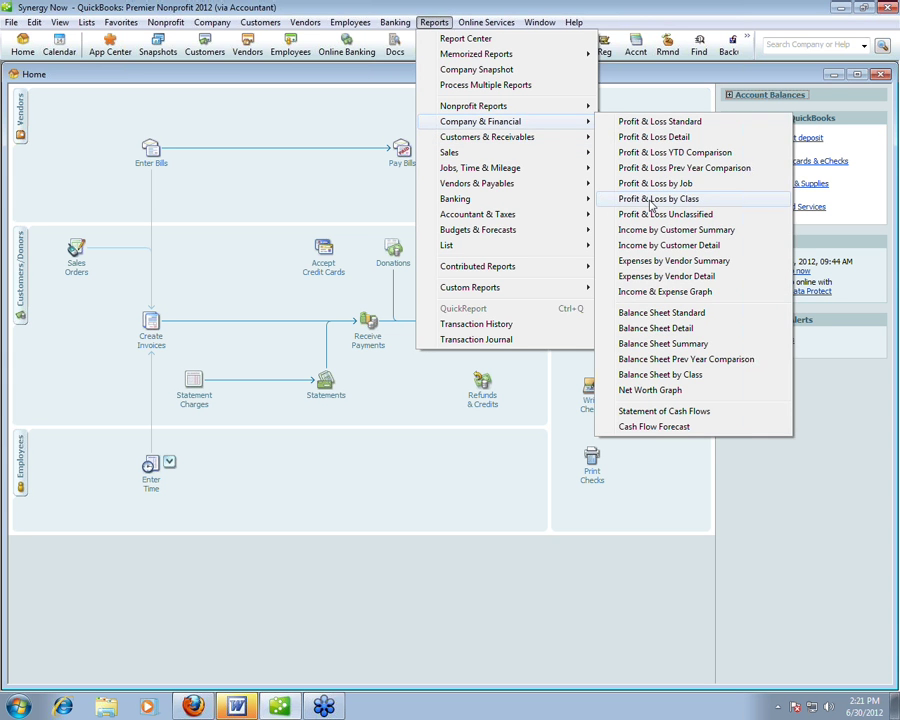
left_click(652, 200)
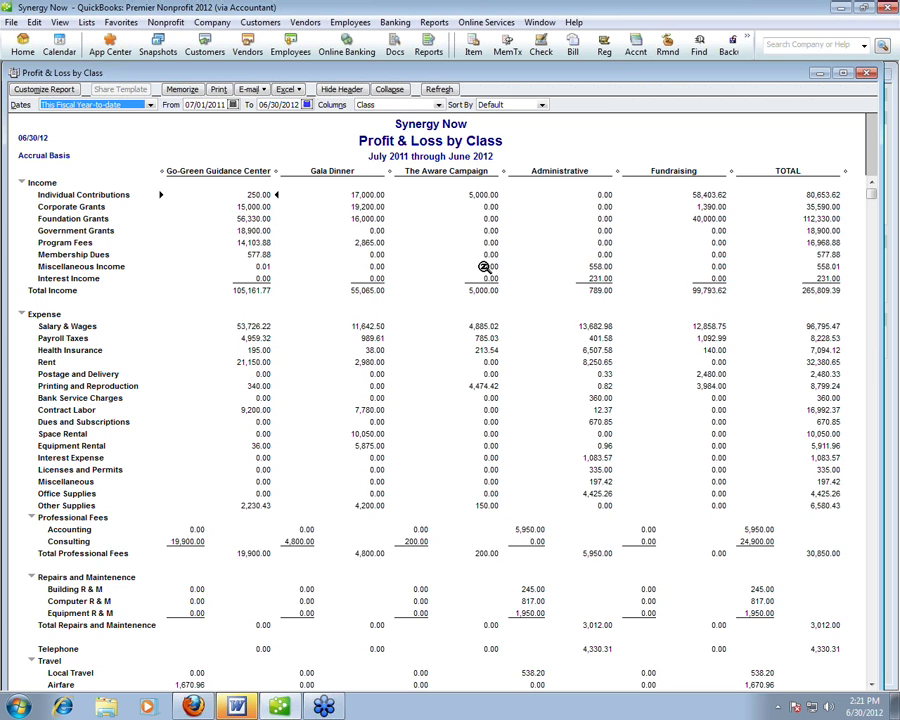
left_click(389, 89)
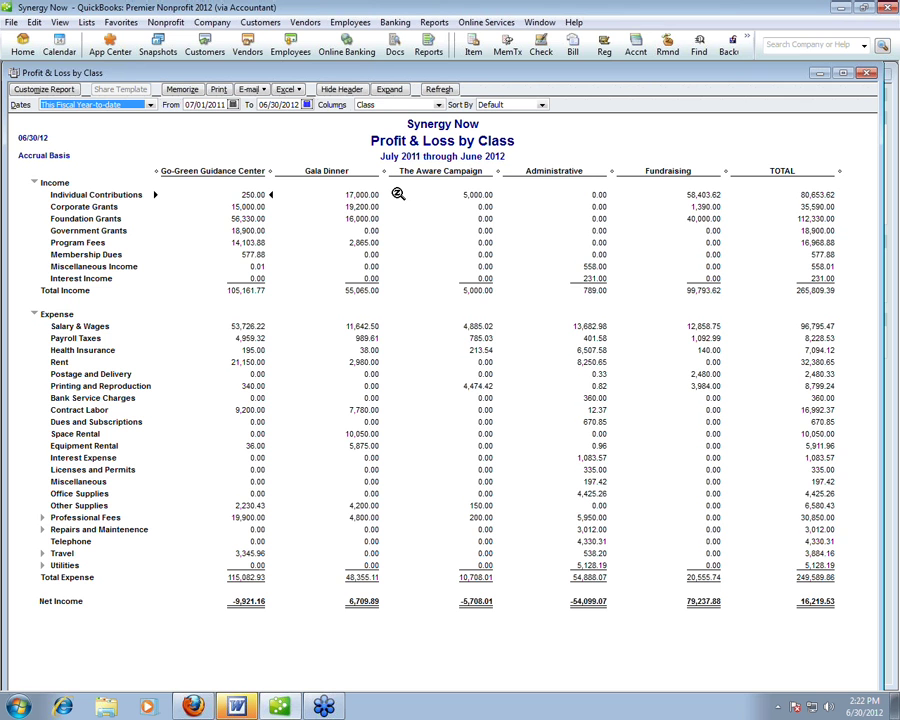
- Set the Profit & Loss report's Columns option to Total only
left_click(438, 105)
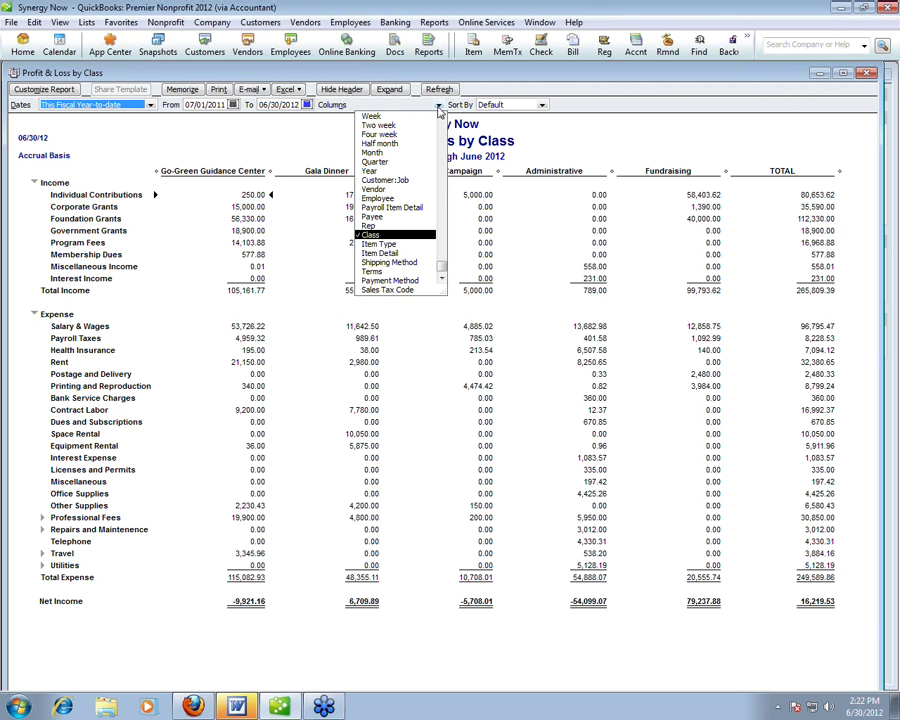
scroll(442, 130, "up", 1)
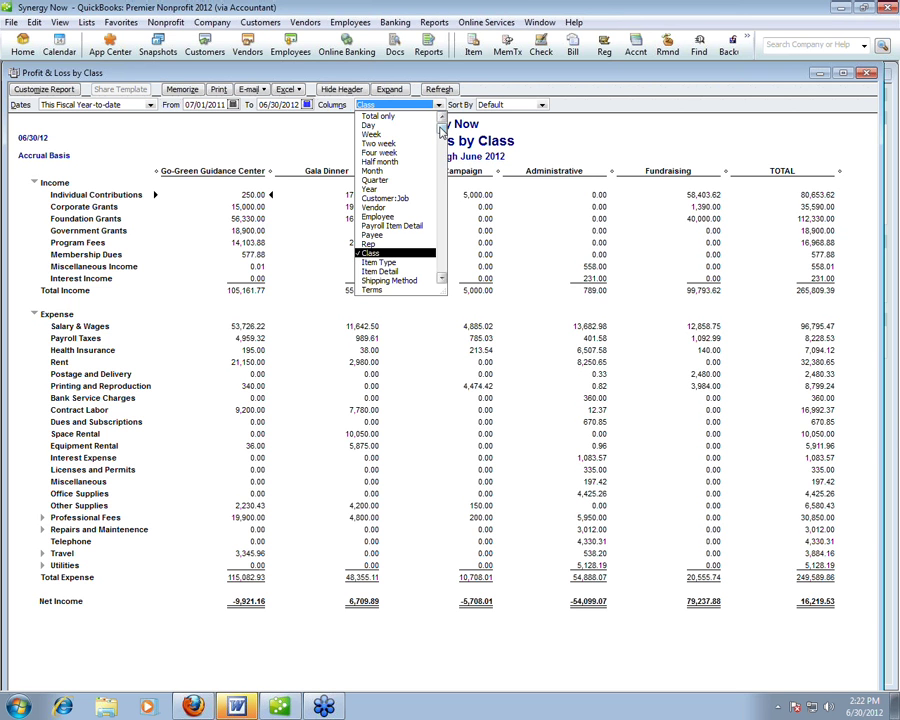
left_click(378, 116)
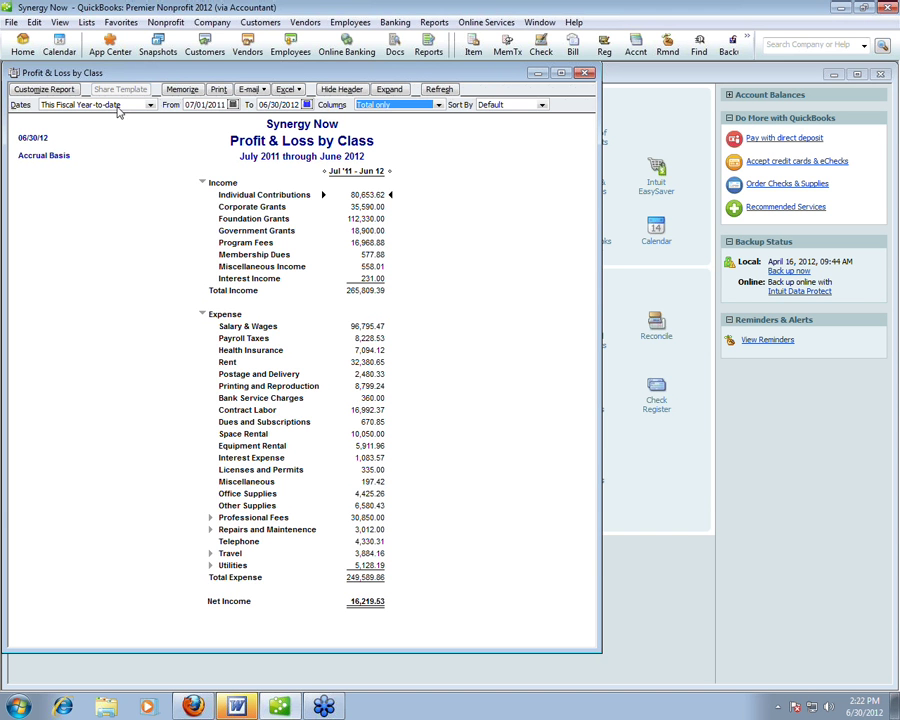
- Change the Gala Dinner class name back to 'Synergy Conference', then close the Class List and report
left_click(87, 23)
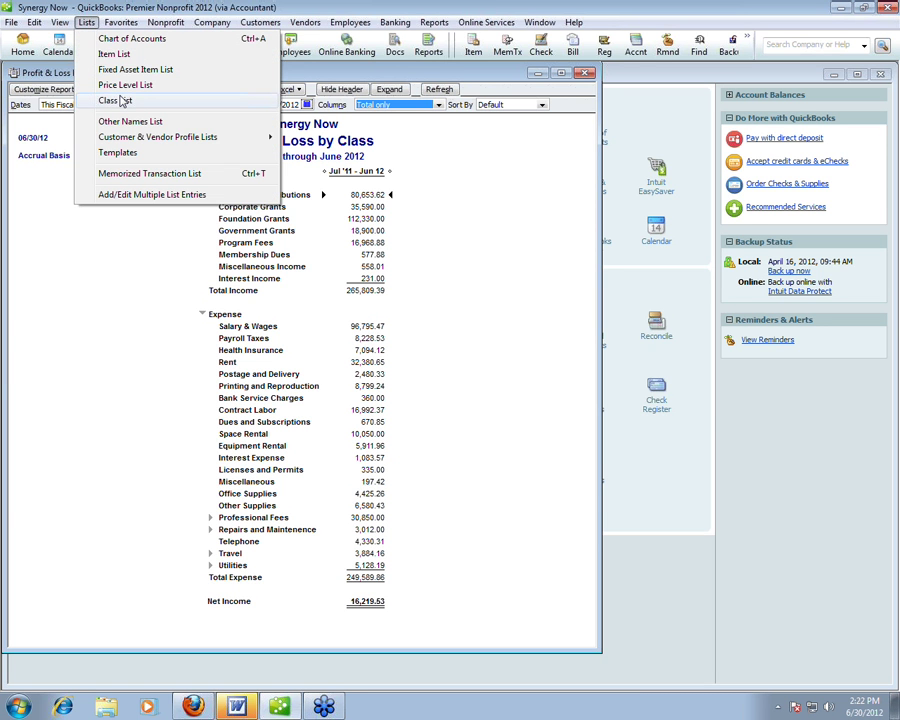
left_click(115, 101)
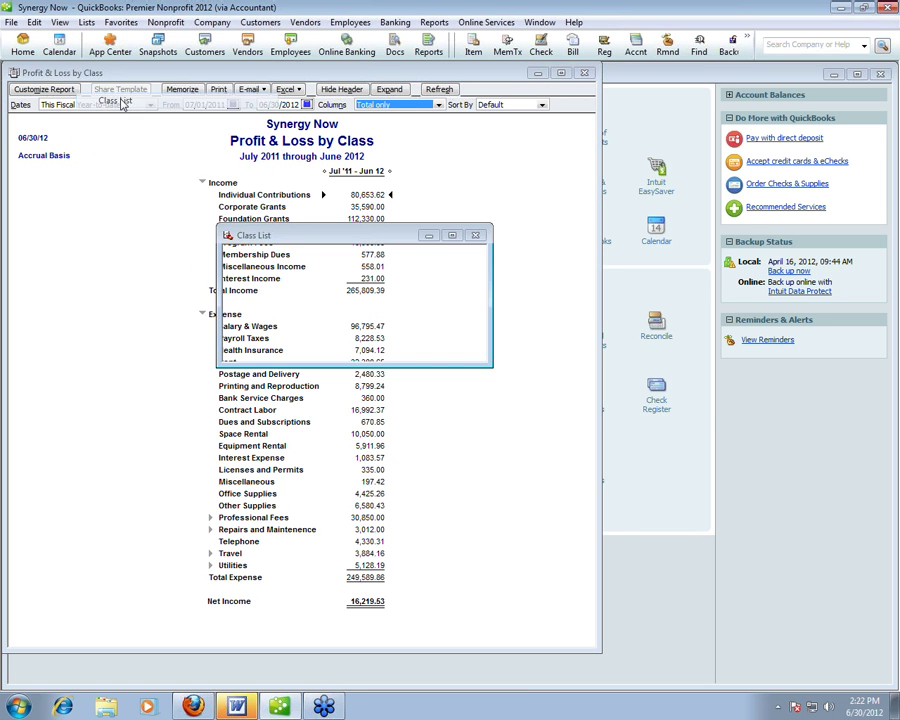
double_click(249, 270)
type("Syner")
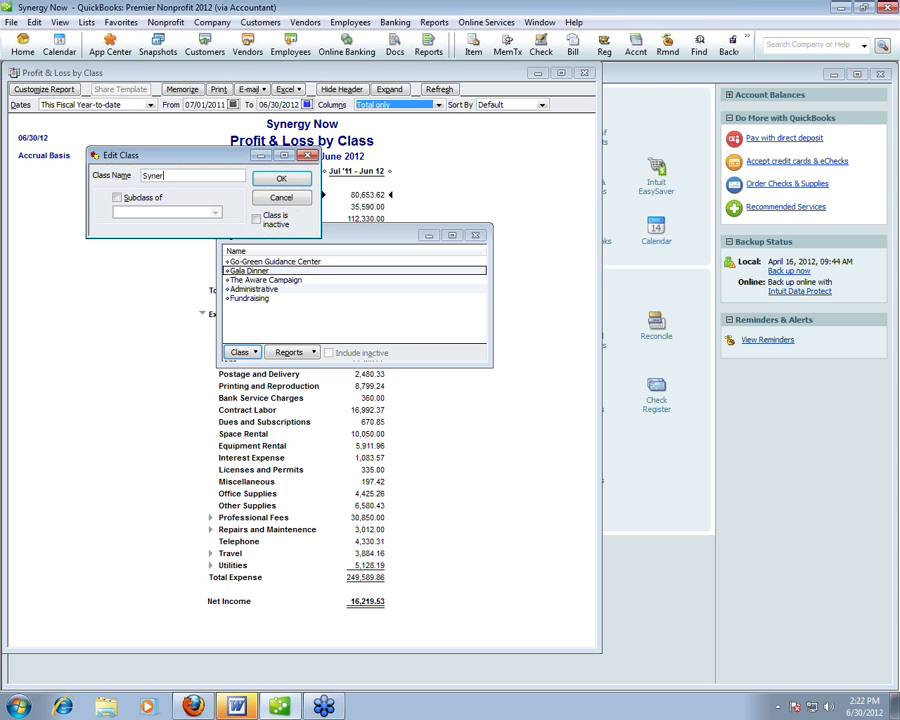
type("gy Conference")
left_click(265, 181)
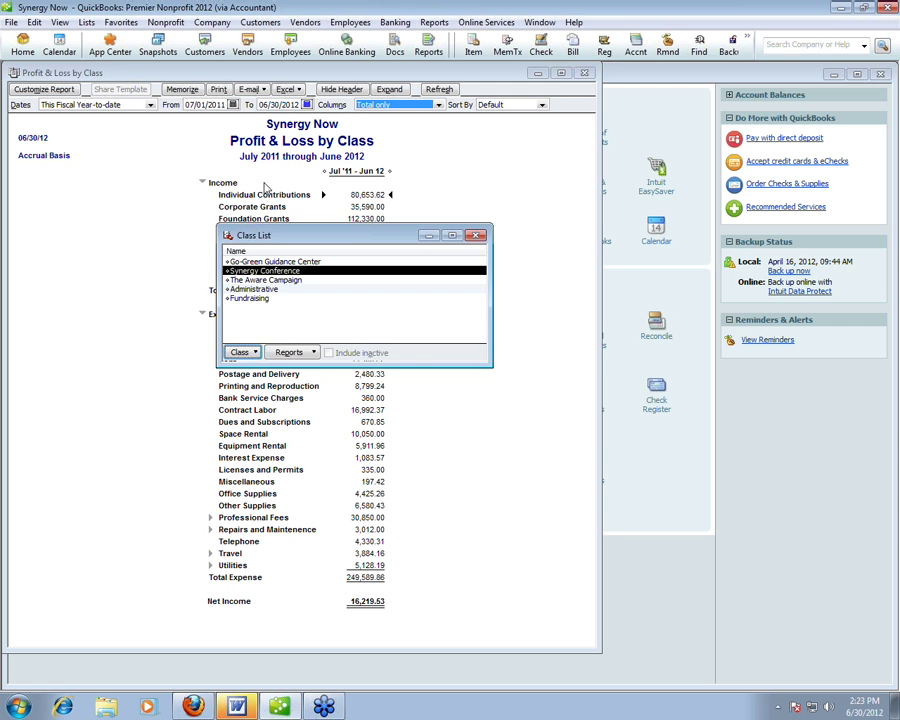
left_click(479, 236)
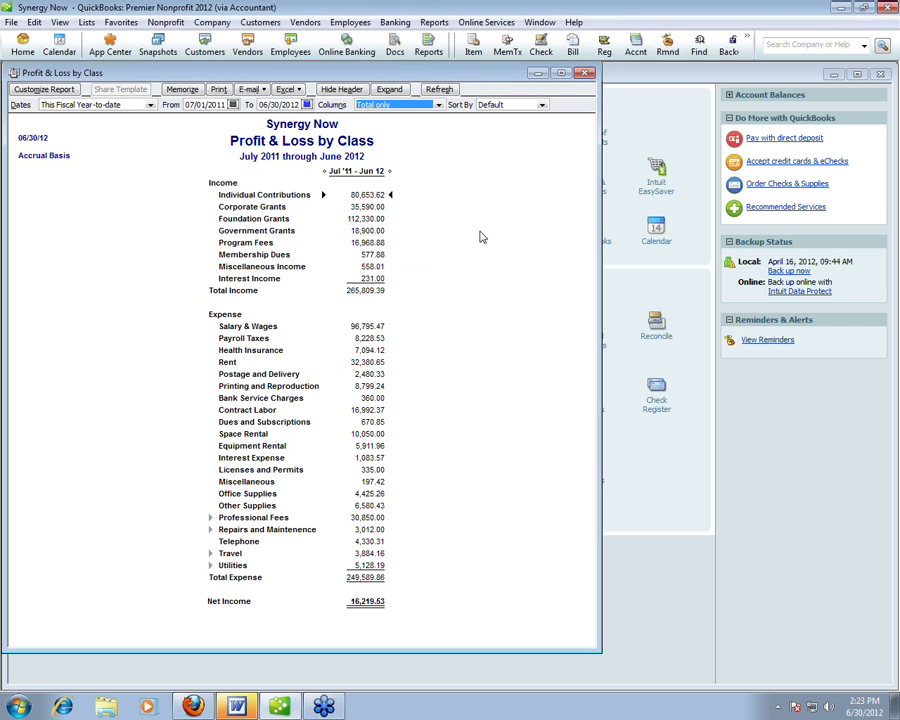
left_click(584, 78)
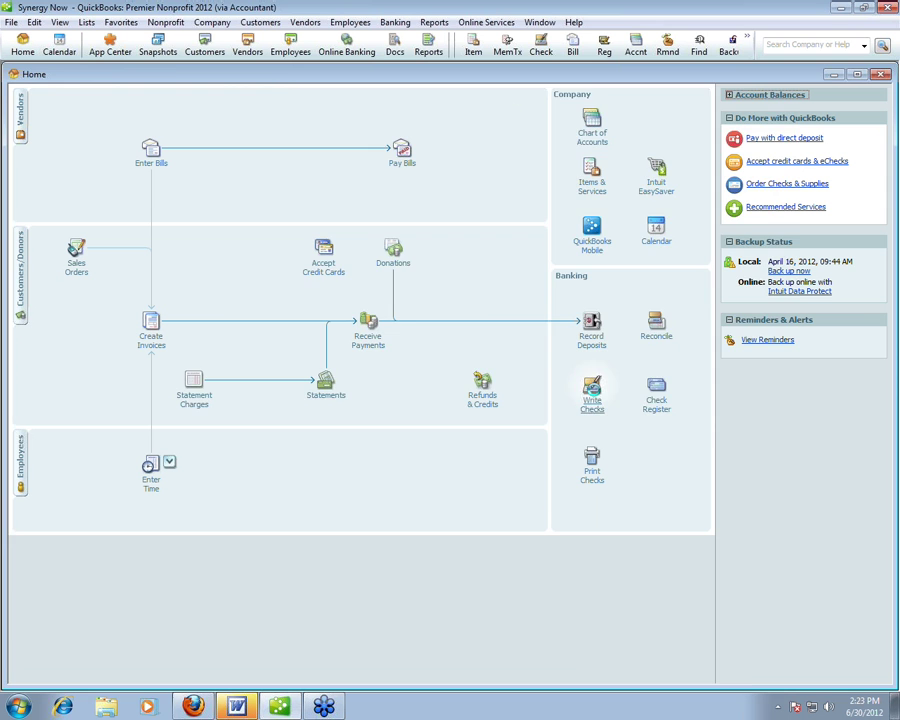
- Change check 1005 to BLKD back to 06/30/2012 and save the date change
left_click(592, 392)
left_click(215, 103)
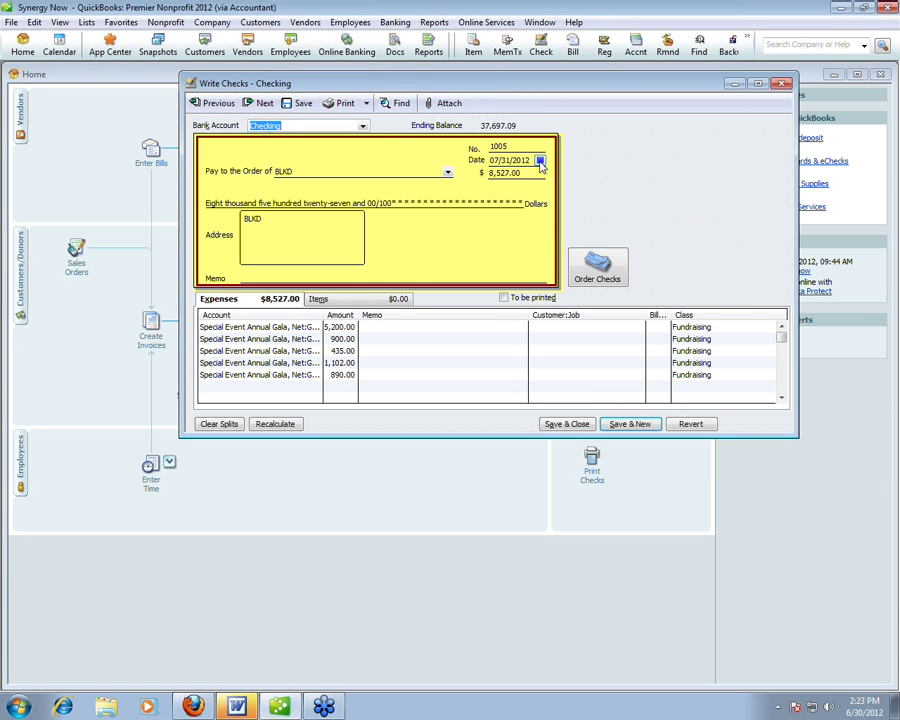
left_click(541, 161)
left_click(490, 174)
left_click(598, 243)
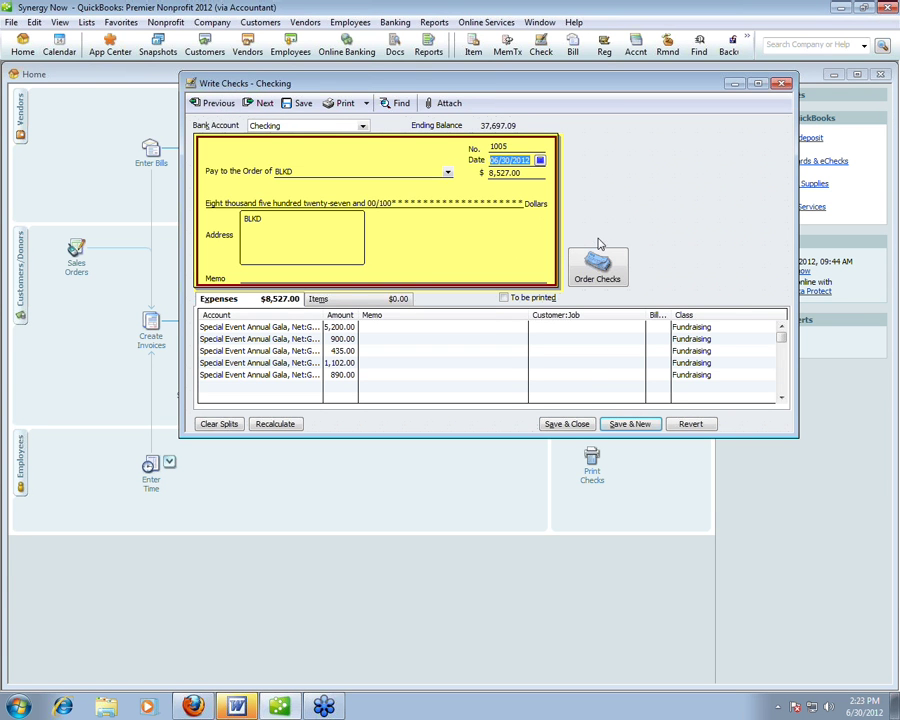
left_click(586, 428)
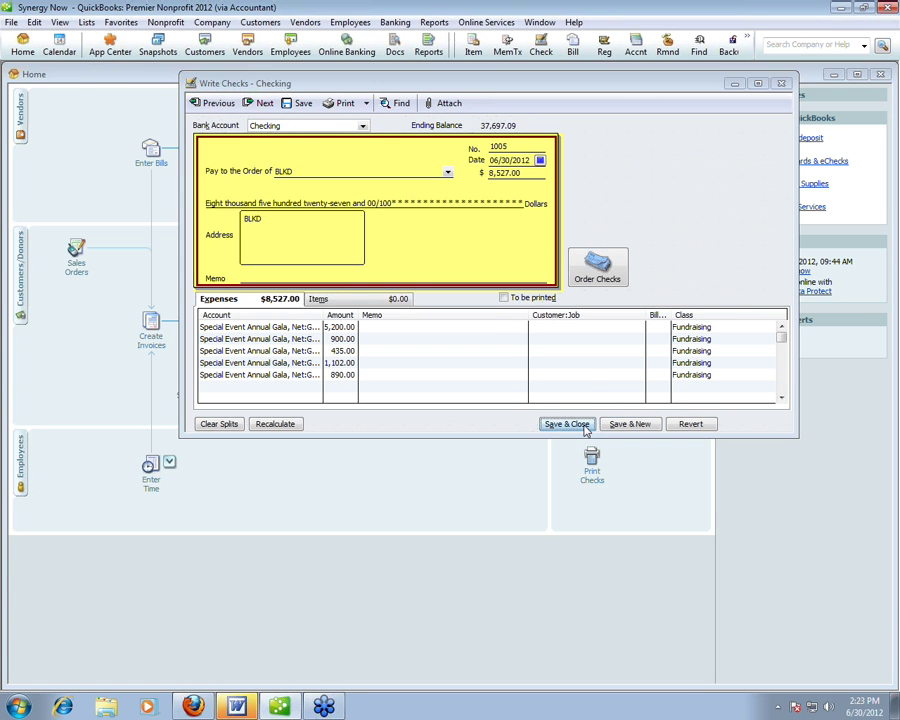
left_click(397, 218)
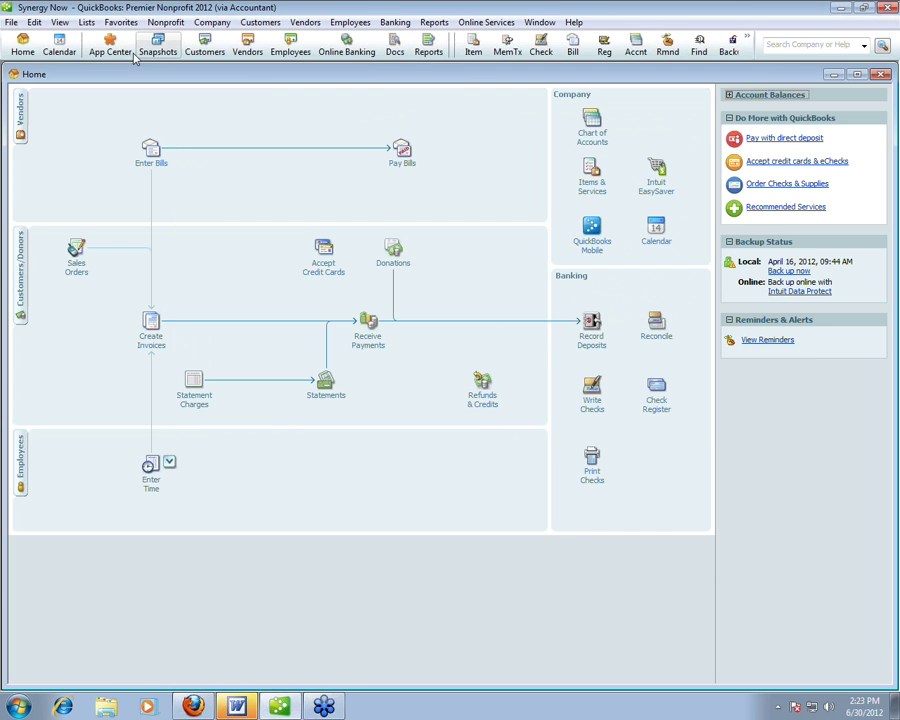
left_click(86, 22)
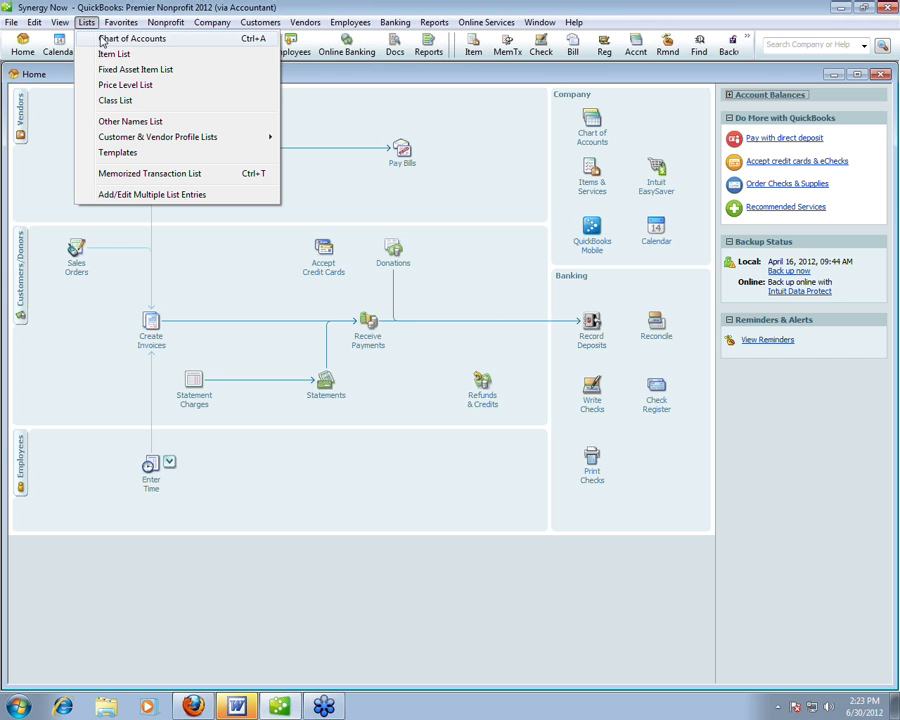
- Open the Chart of Accounts, scroll down, and widen the Name column to show gala account names
left_click(102, 40)
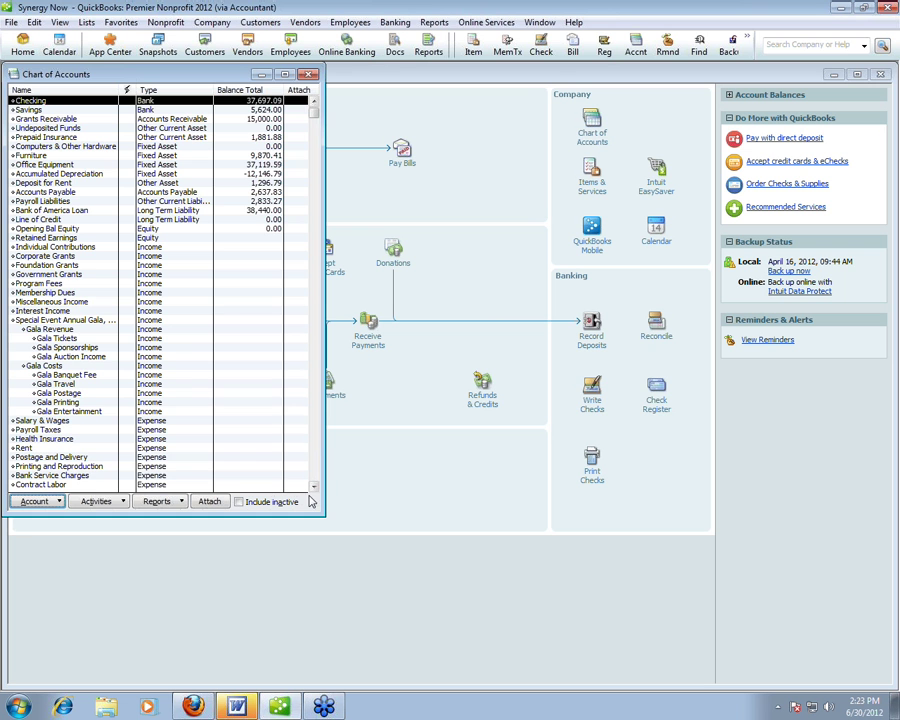
left_click(313, 487)
scroll(313, 487, "down", 3)
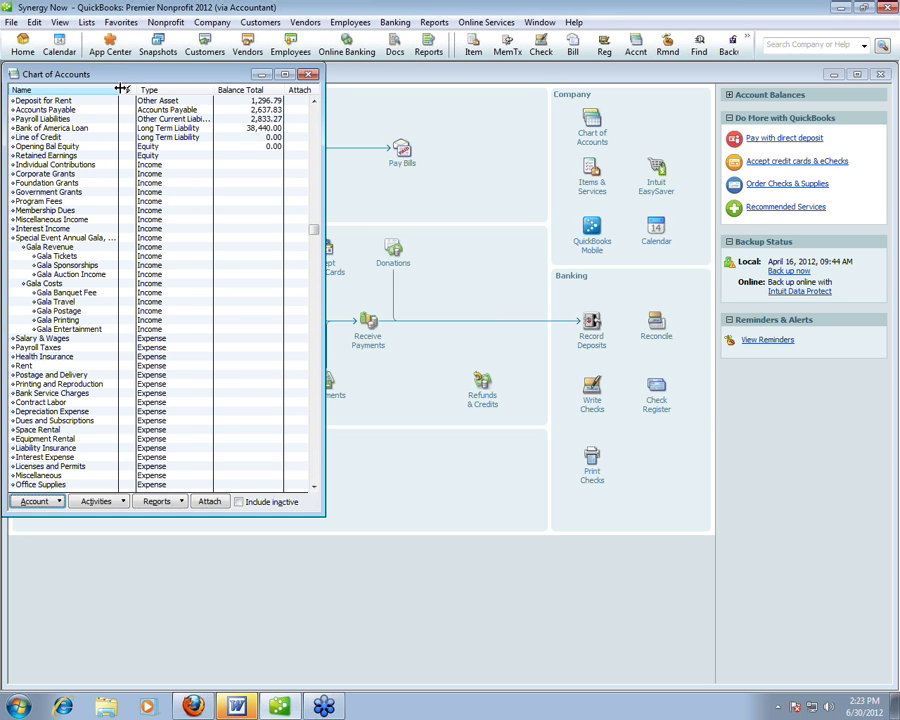
left_click_drag(121, 89, 131, 92)
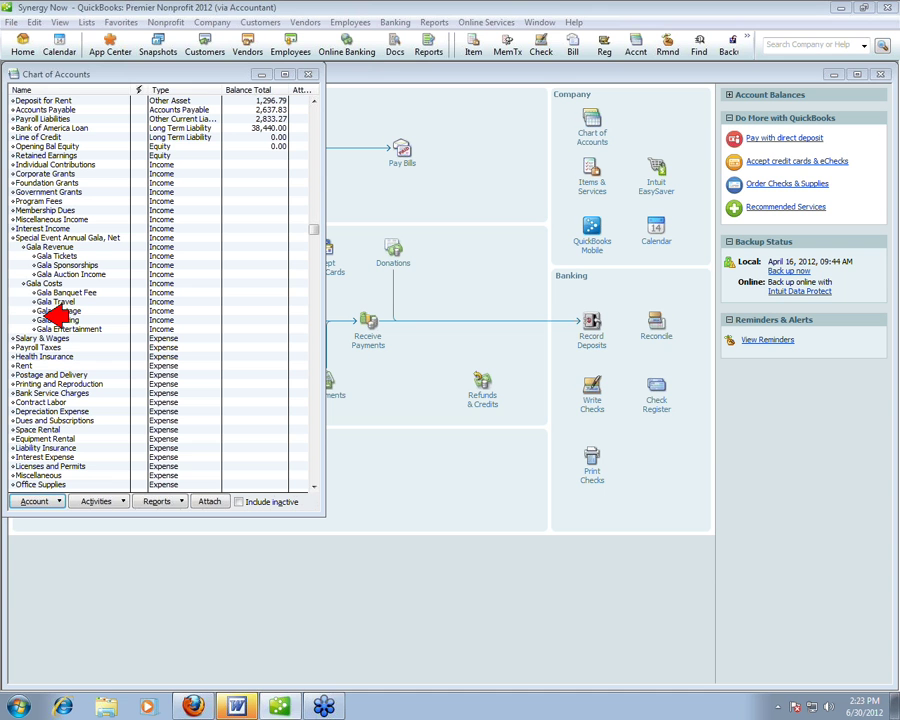
- Start a new check, try 'Gala Revenue:Ga' as the first expense account, then clear and close it
left_click(592, 405)
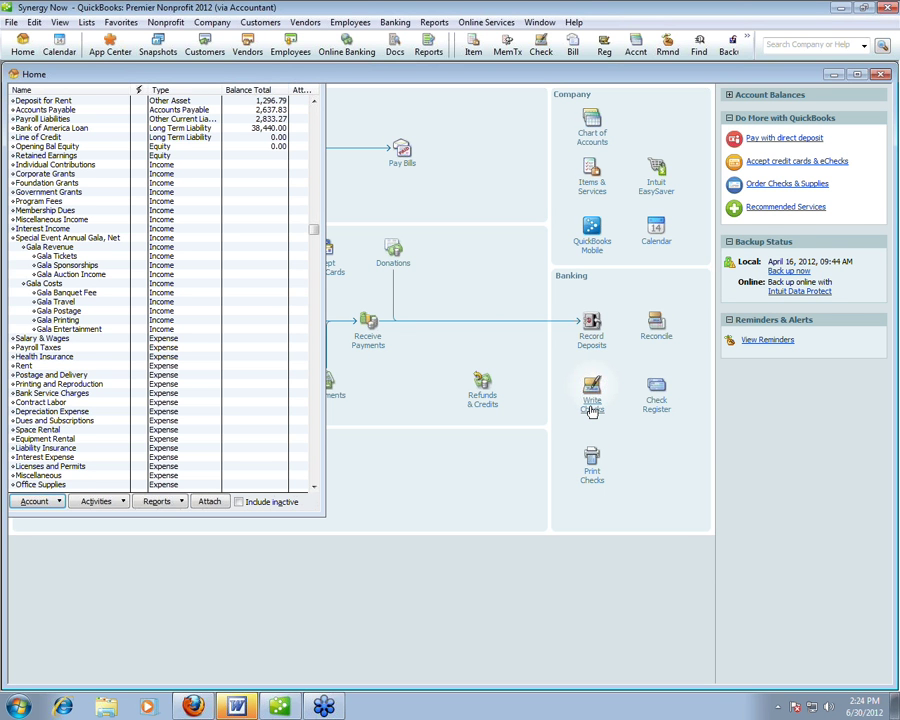
left_click(592, 405)
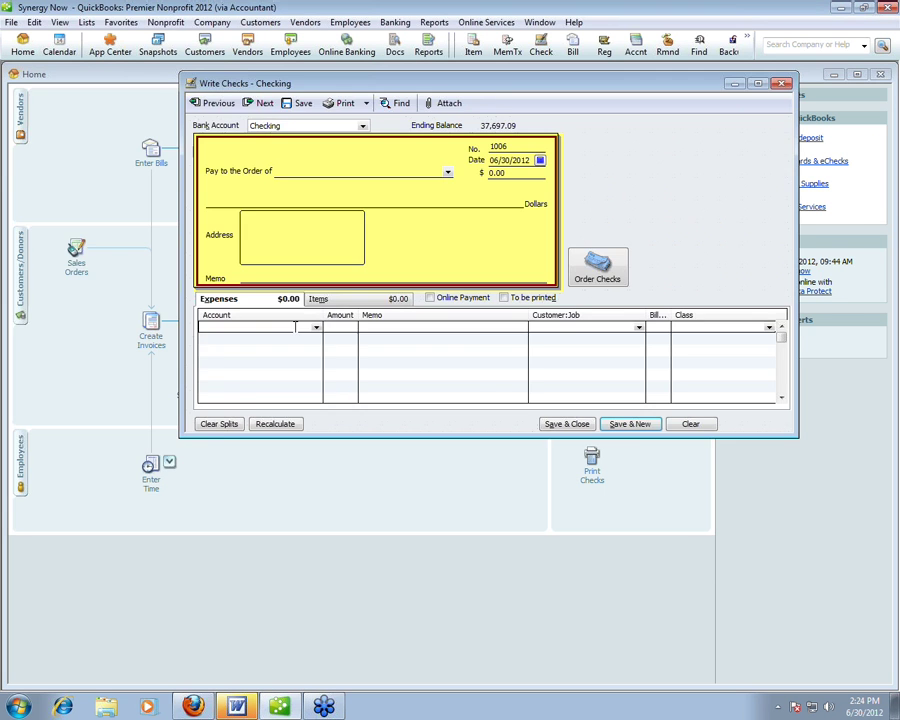
left_click(250, 327)
type("Gala Revenue:Ga")
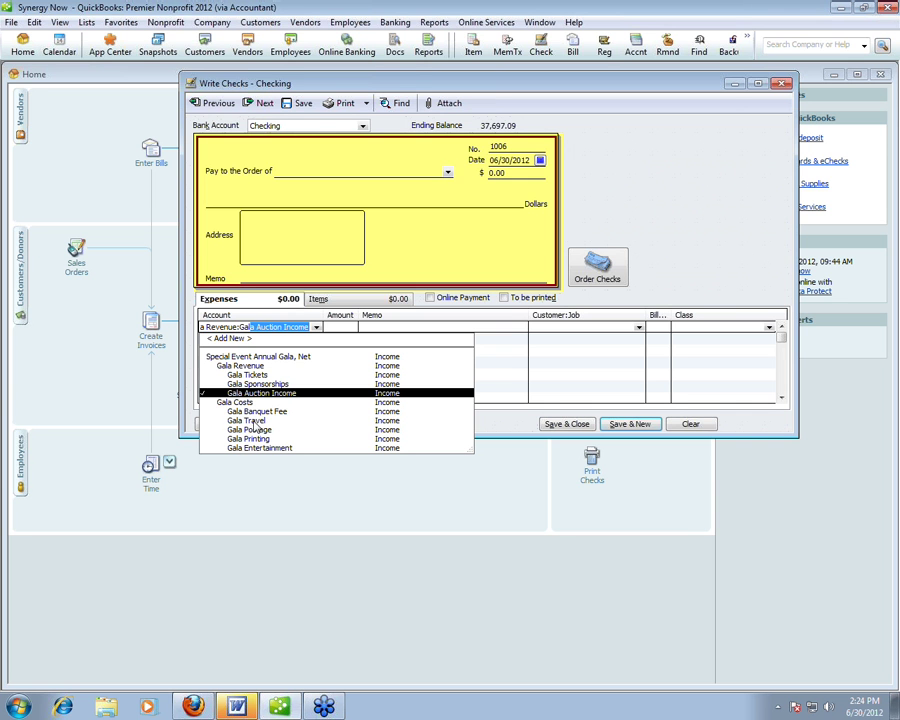
left_click(683, 424)
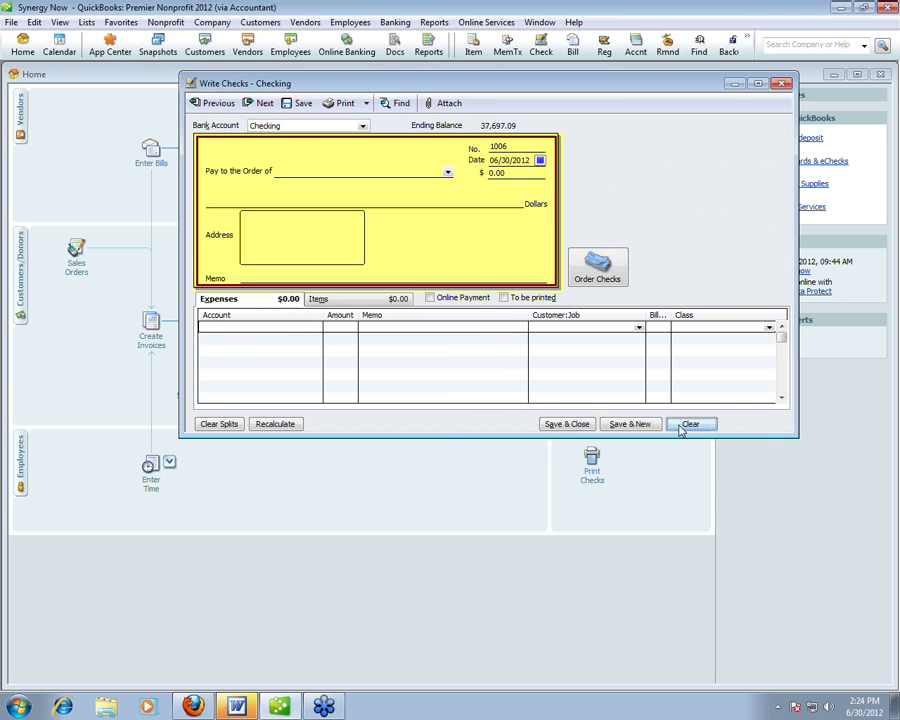
left_click(782, 84)
- Open the Chart of Accounts from Lists and choose New from its Account menu
left_click(87, 22)
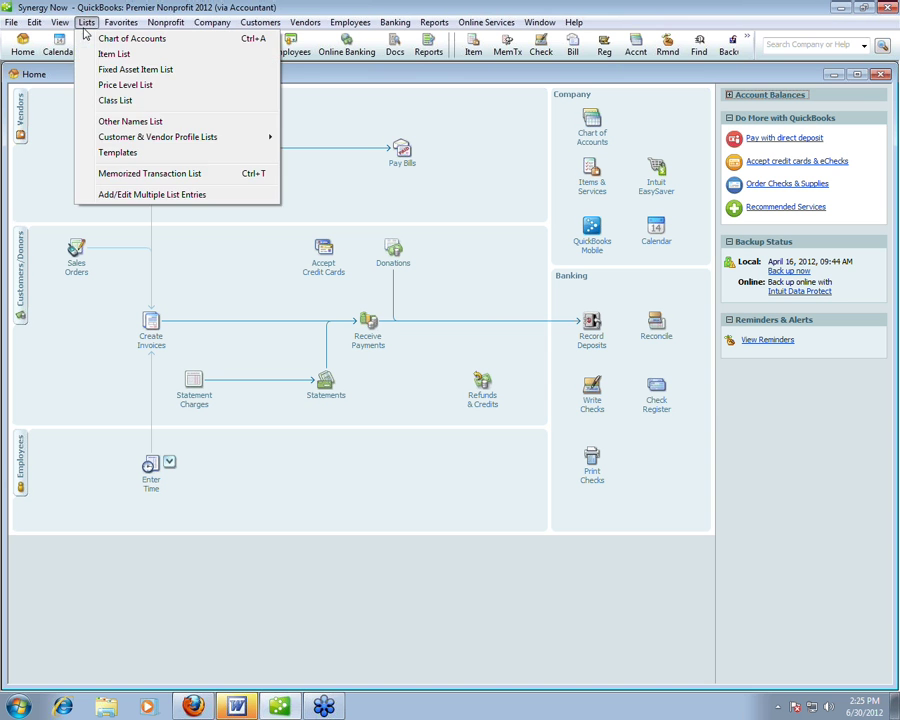
left_click(92, 39)
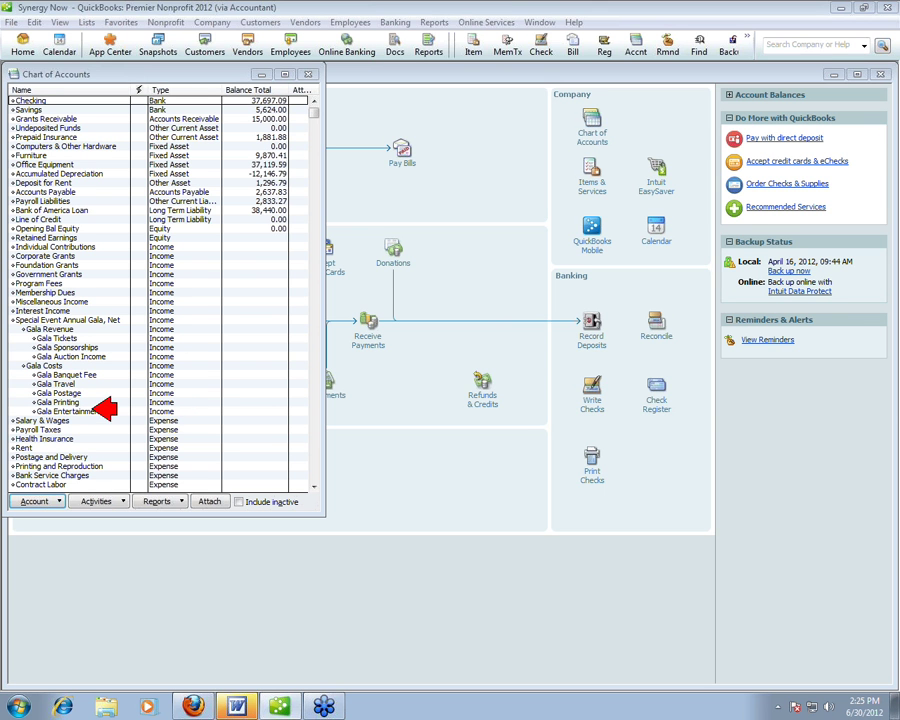
left_click(60, 503)
left_click(57, 283)
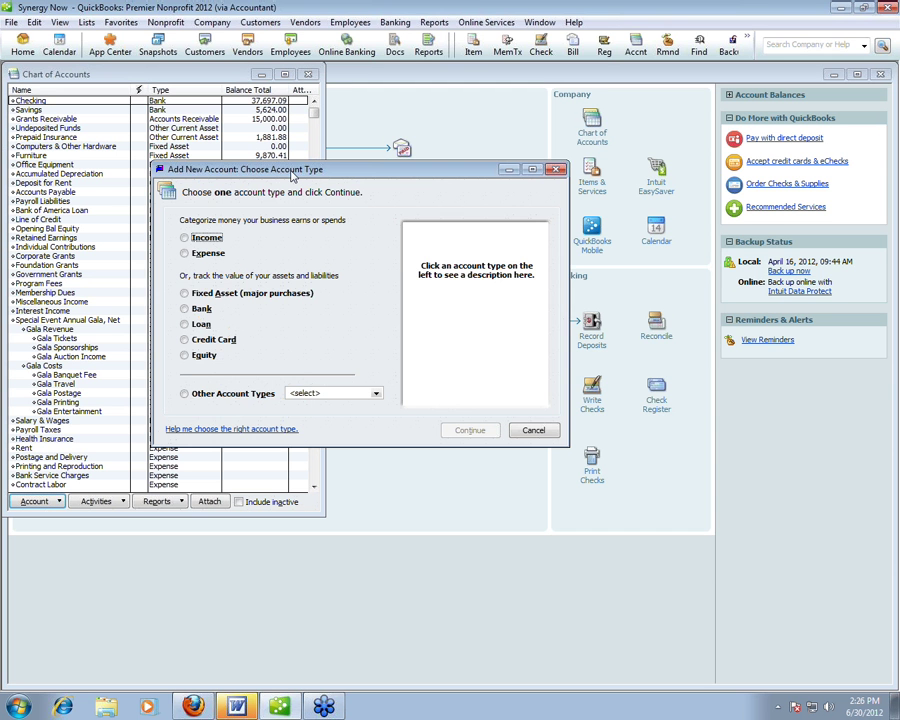
- Create Income account 'Gala Equipment Rental' with Gala Costs as its parent account, and save it
left_click_drag(292, 172, 377, 171)
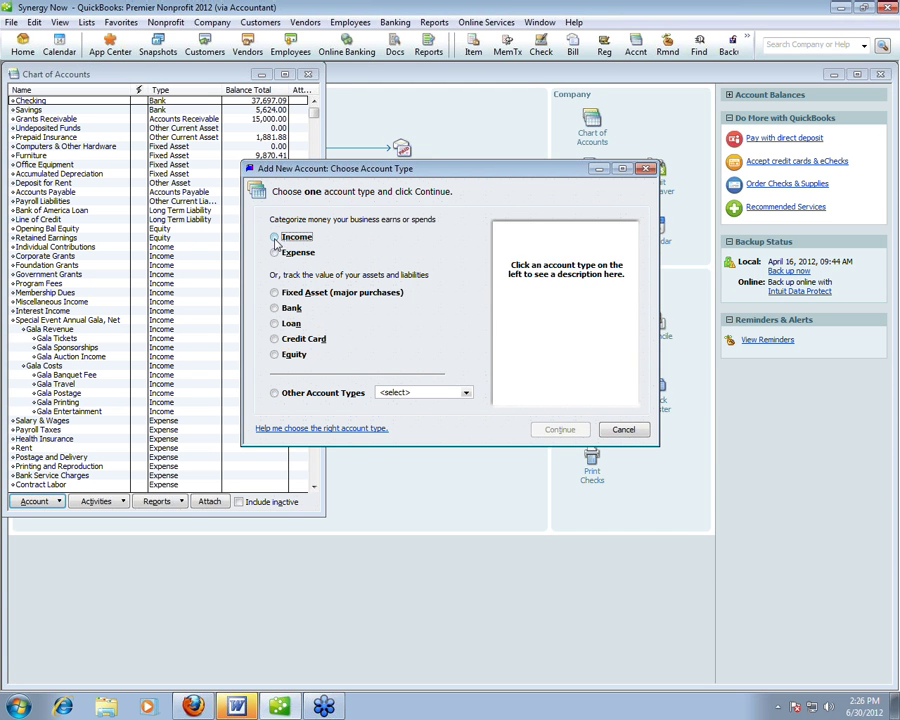
left_click(274, 237)
left_click(546, 433)
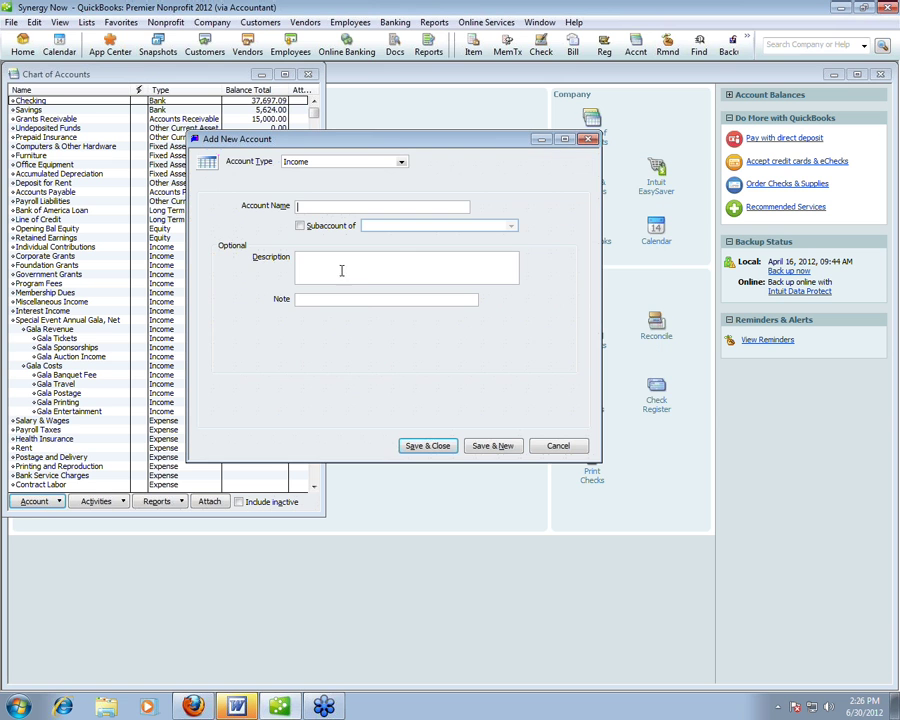
type("Gala Equipment Rental")
left_click(300, 226)
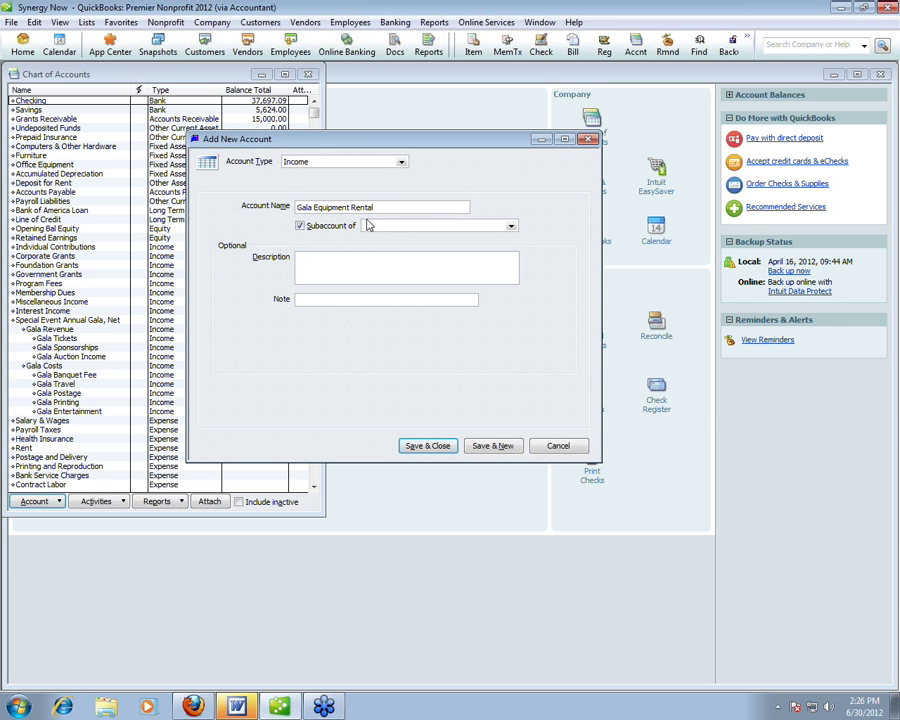
left_click(368, 226)
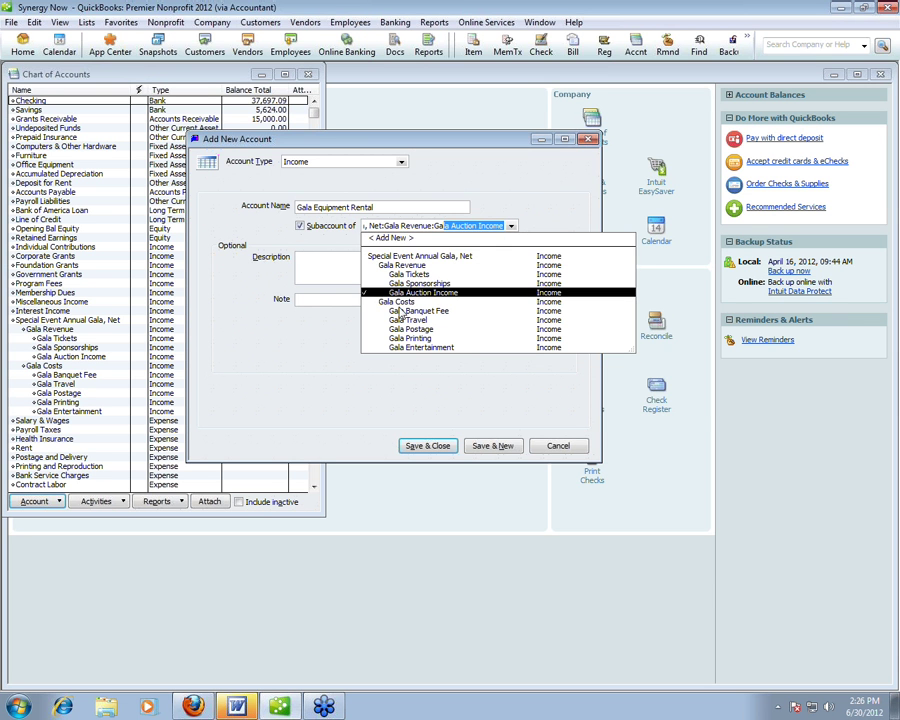
left_click(398, 302)
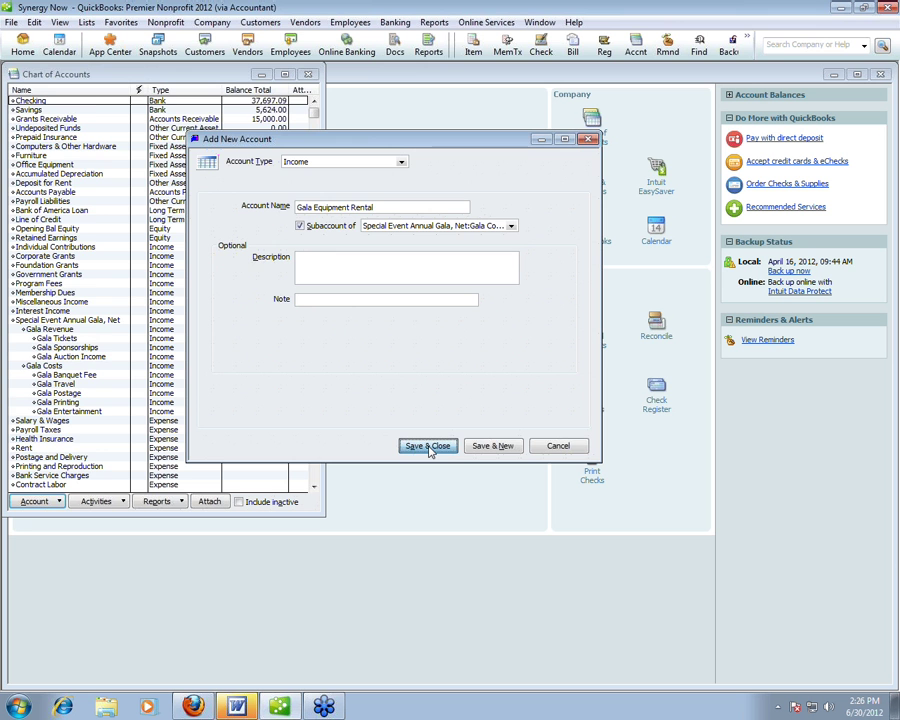
left_click(428, 446)
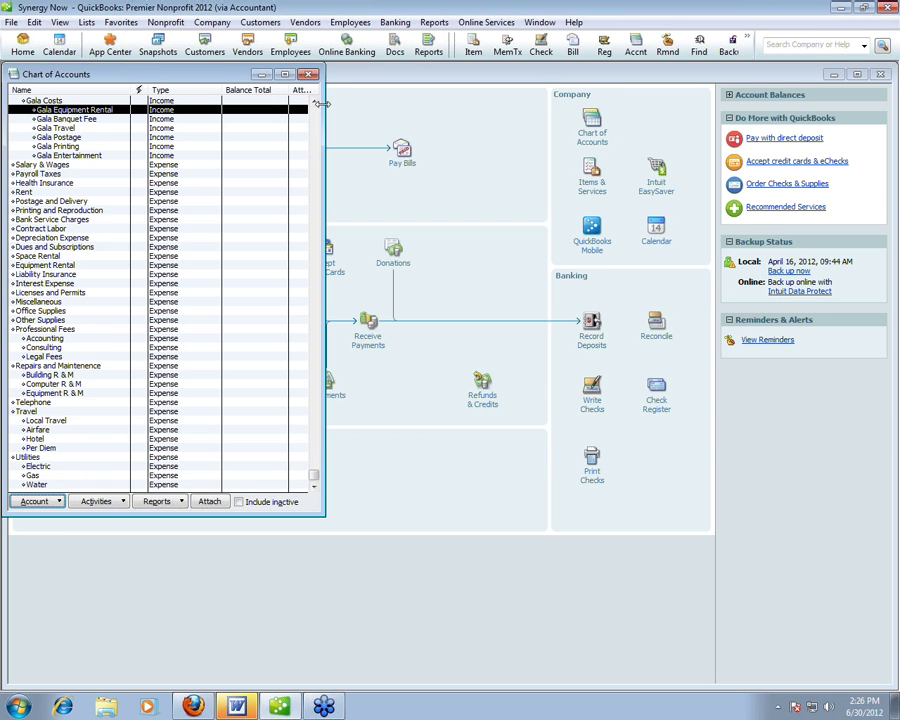
left_click(313, 103)
scroll(313, 103, "up", 4)
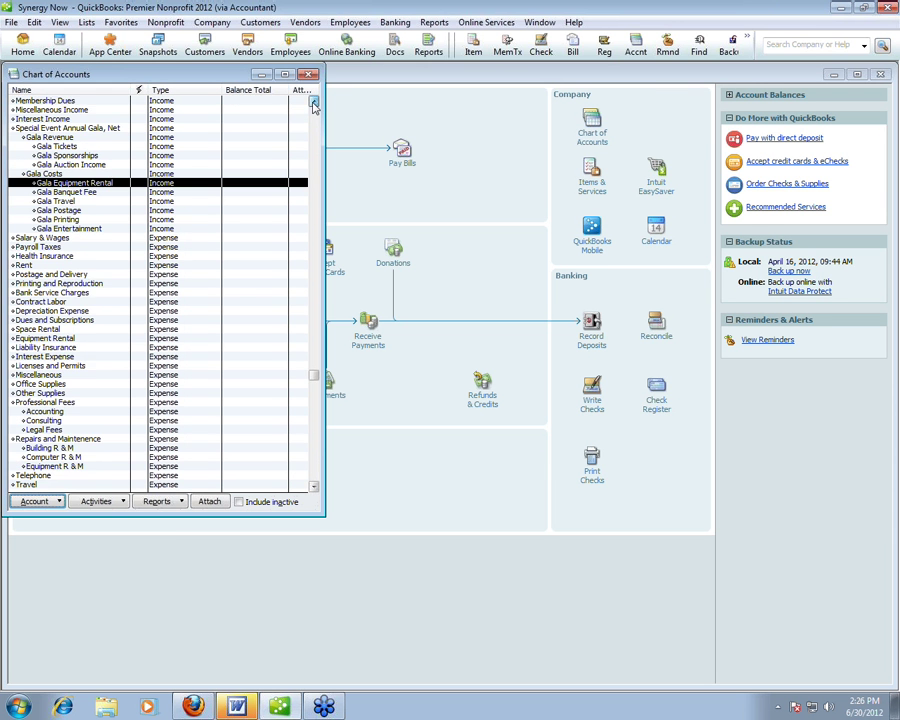
- Start a new check and type 'Gala Revenue:Ga' in the Account column to confirm Gala Equipment Rental is listed
left_click(592, 396)
left_click(592, 396)
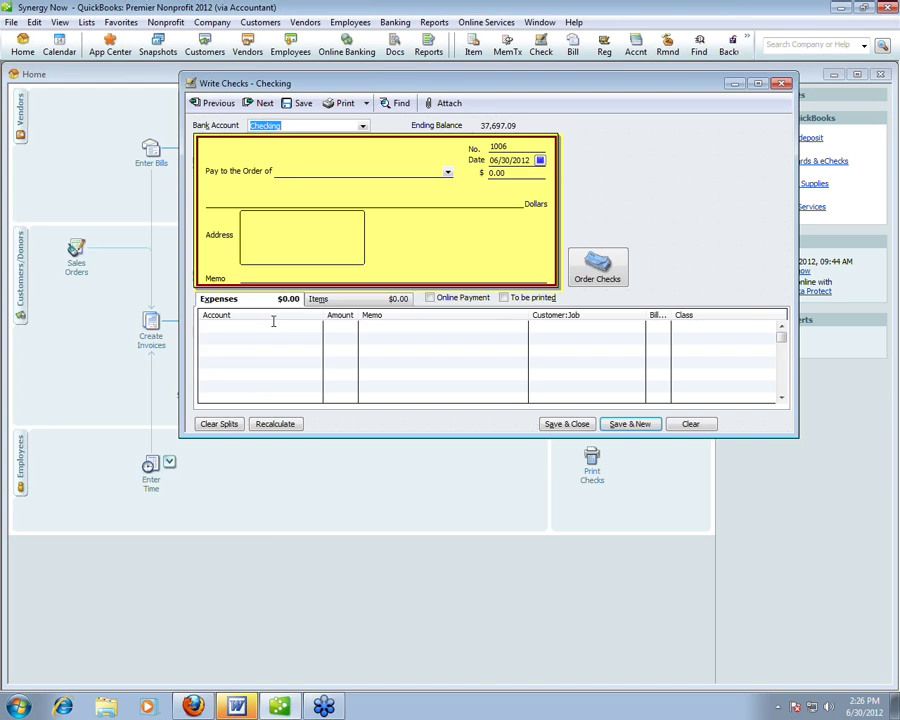
left_click(273, 327)
type("Gala Revenue:Ga")
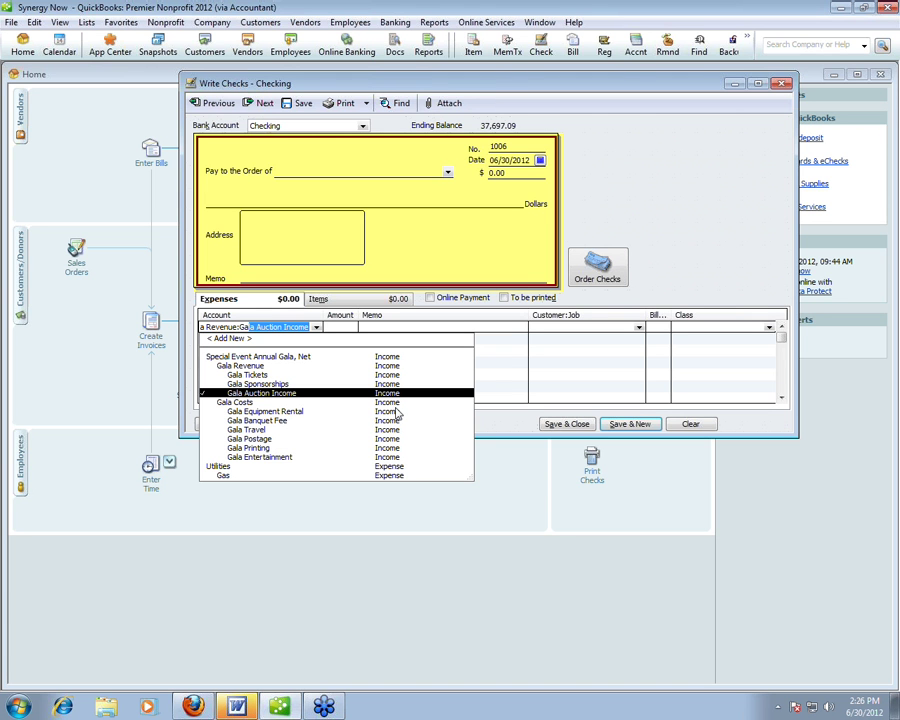
- Close the check without recording the unfinished transaction
left_click(777, 88)
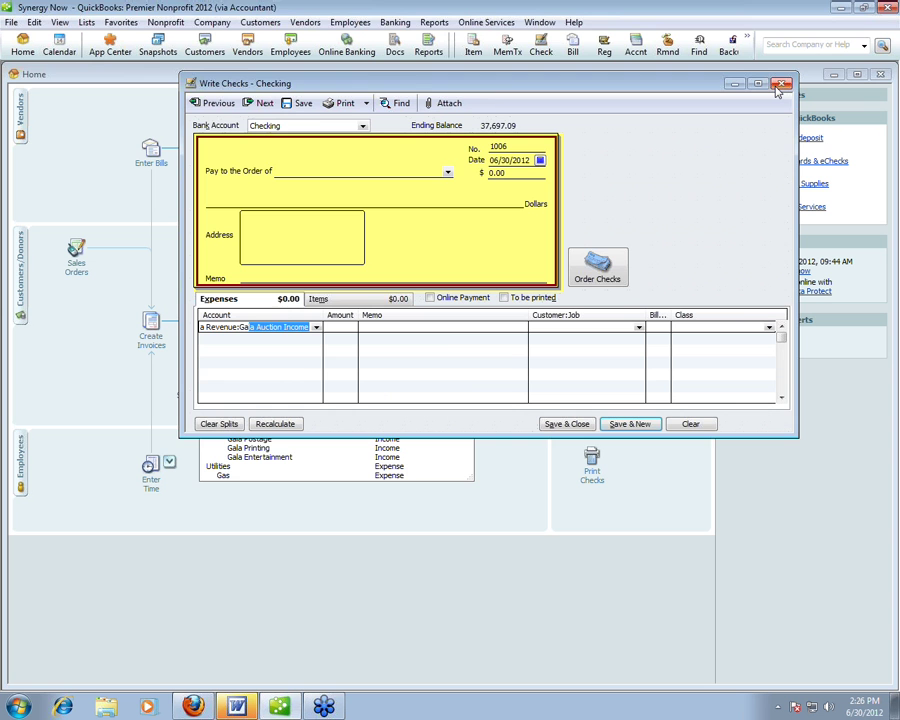
left_click(779, 88)
left_click(396, 217)
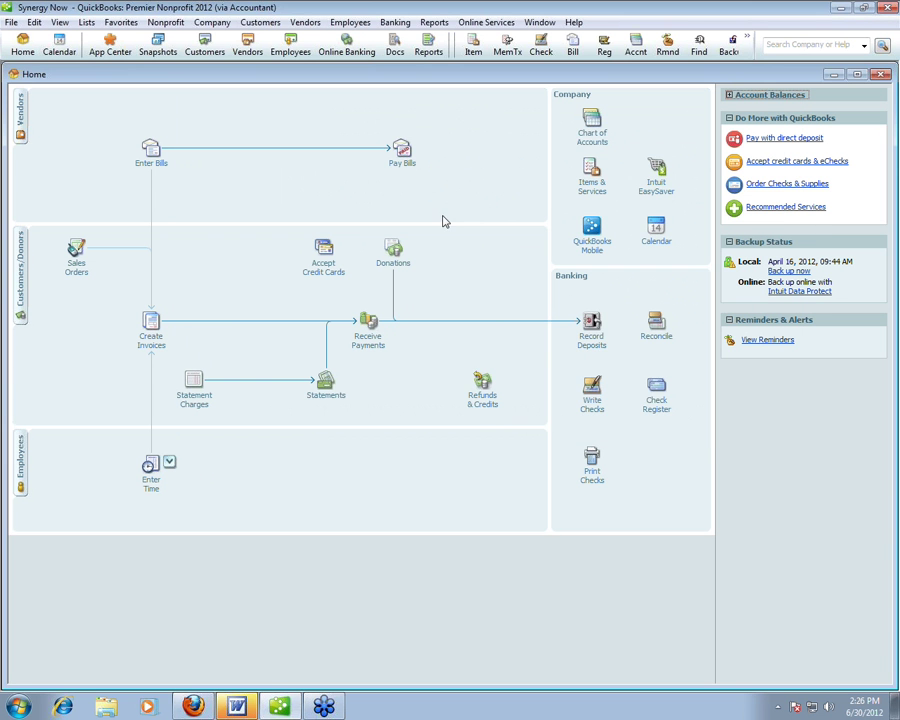
- Open a new deposit and enter a first line of 12,350.00 from a Gala account
left_click(591, 325)
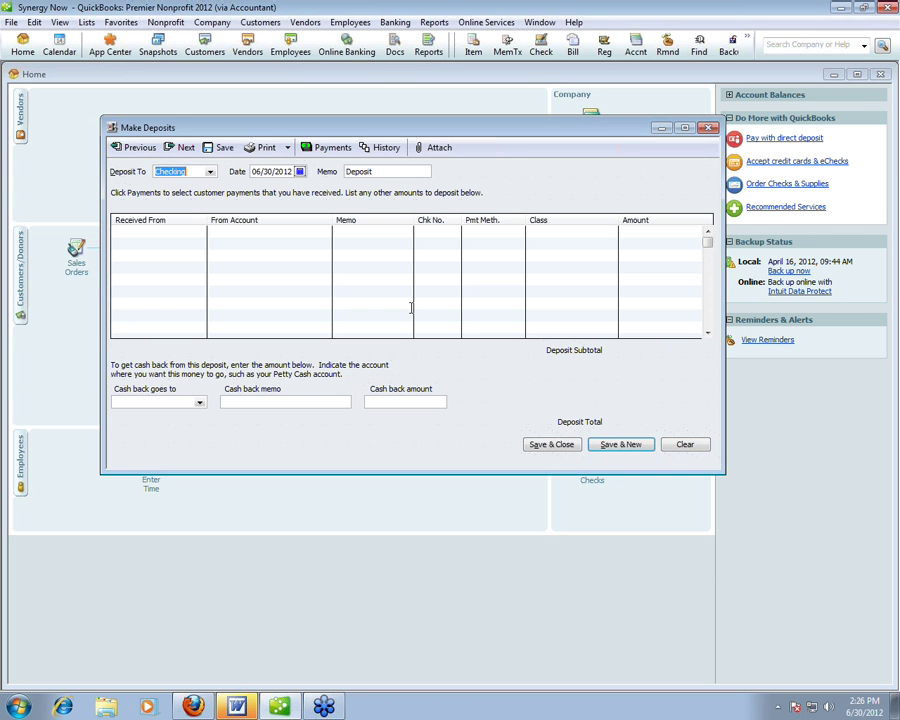
left_click(325, 233)
type("Gala, Net:G")
left_click(636, 232)
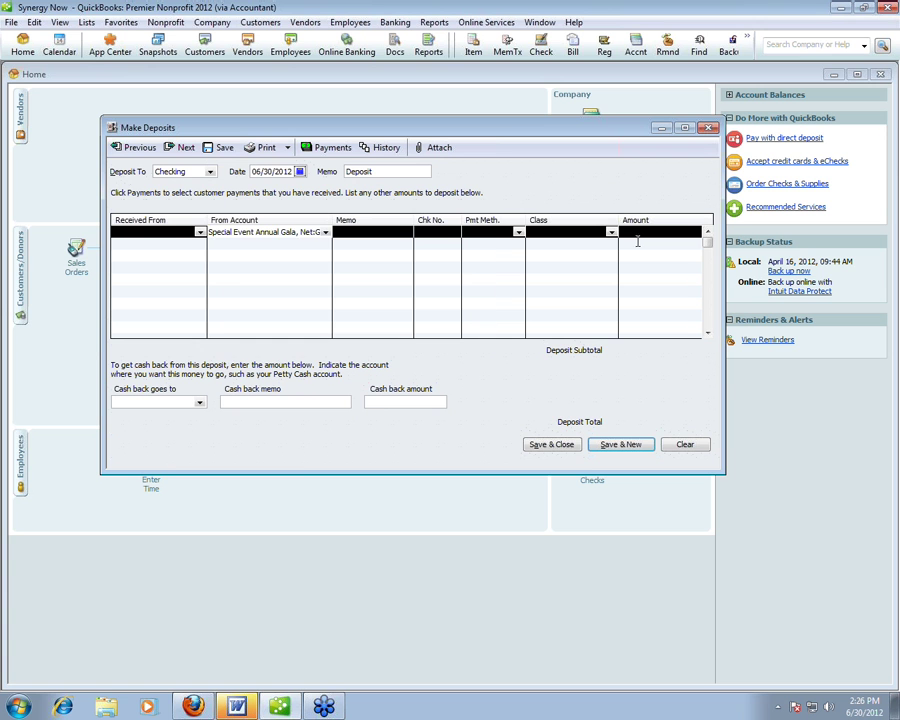
type("123")
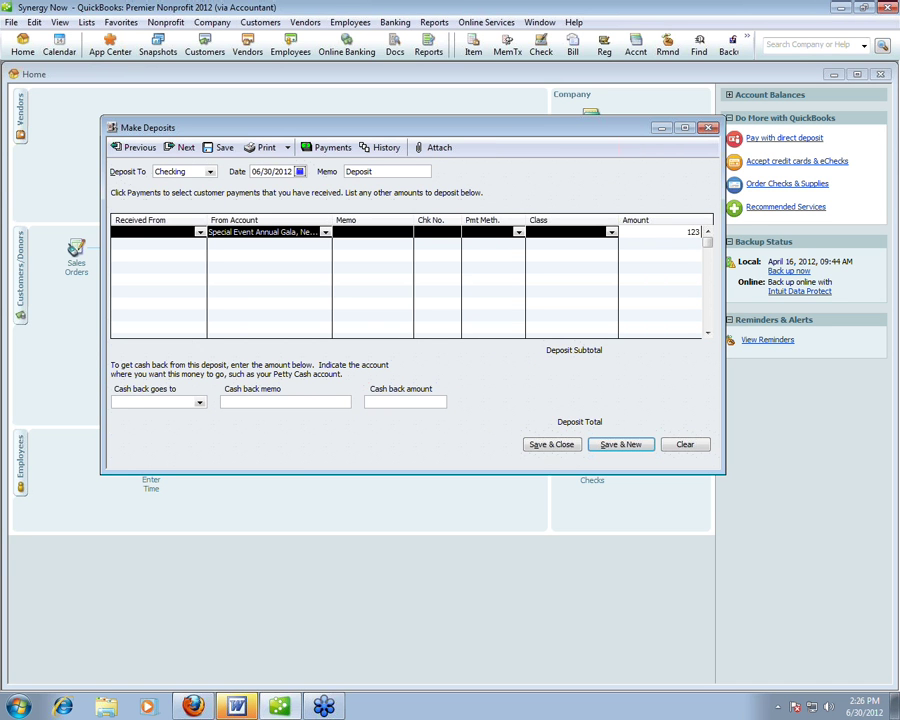
type("50")
key("Tab")
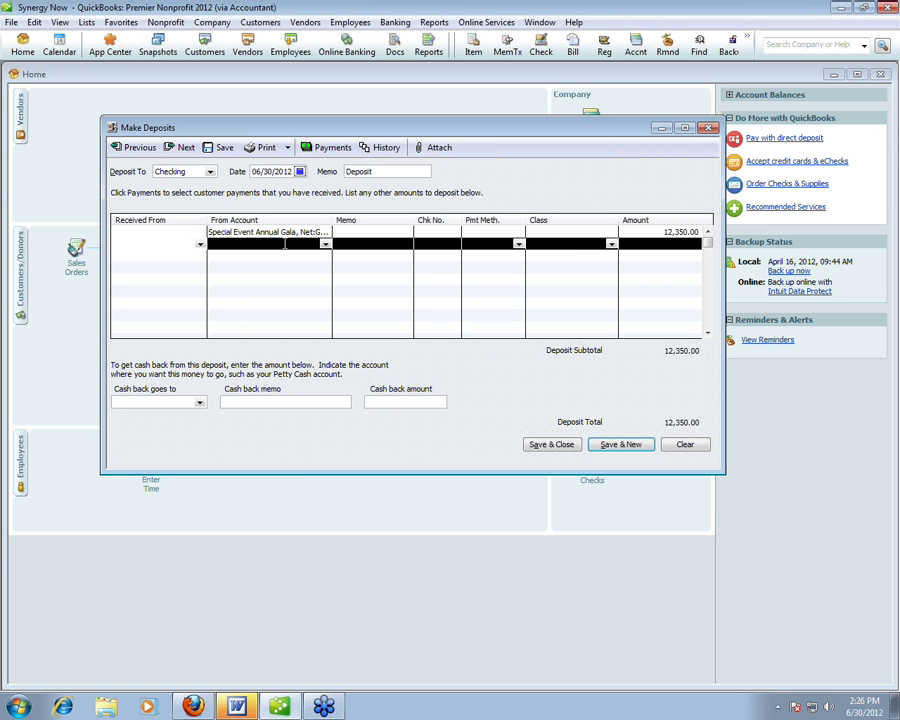
- Add a second deposit line of 20,000.00 from a Gala account
left_click(285, 243)
type("Government Grants")
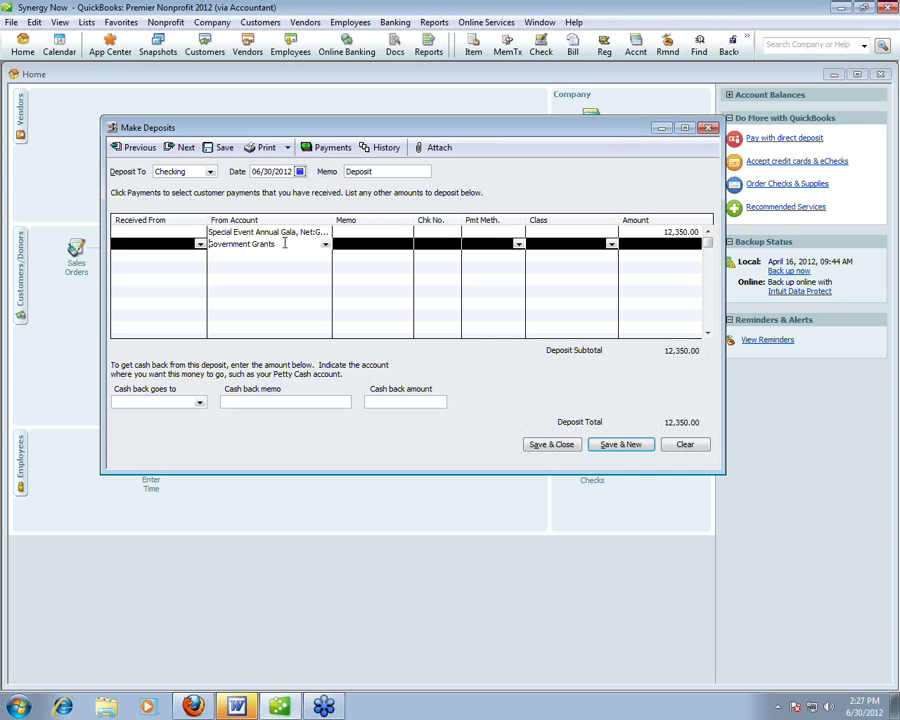
left_click(325, 244)
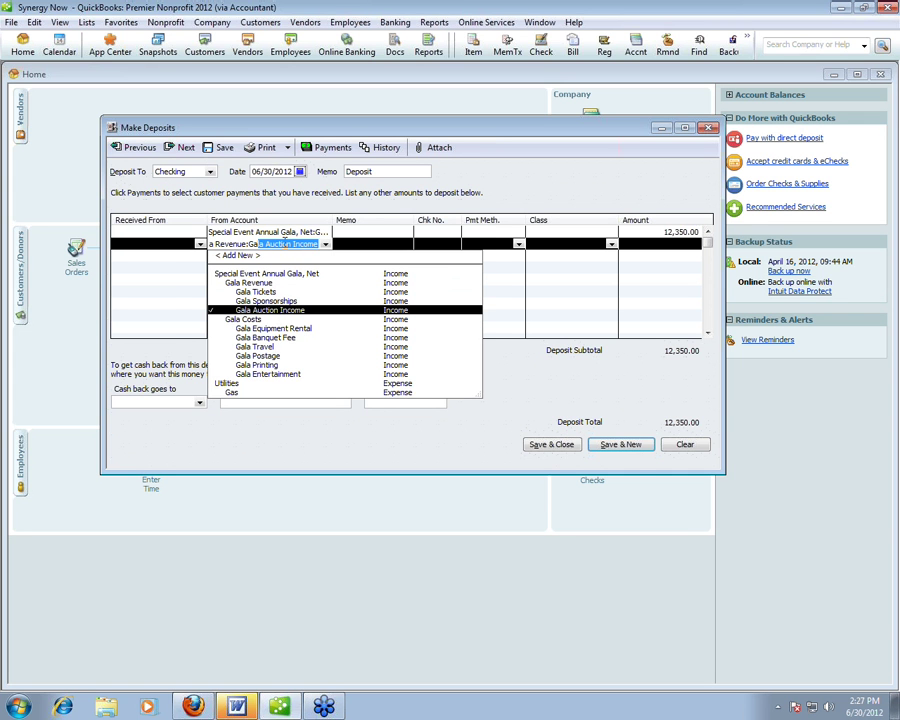
left_click(262, 297)
left_click(645, 245)
type("2")
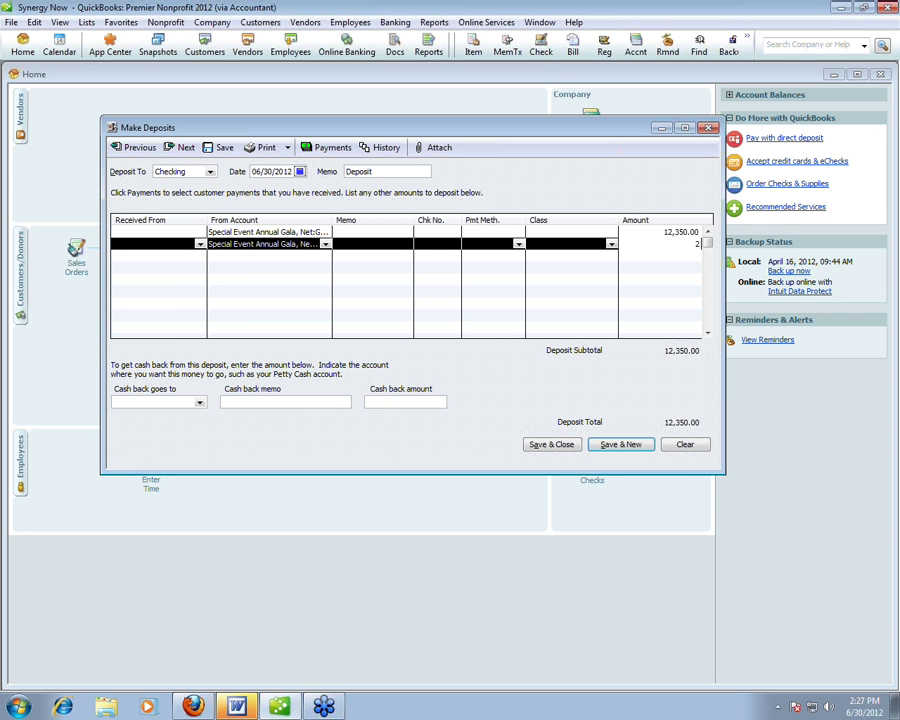
type("0000")
- Add a third deposit line of 7,250.00 from Gala Auction Income
left_click(277, 256)
type("Government Grants")
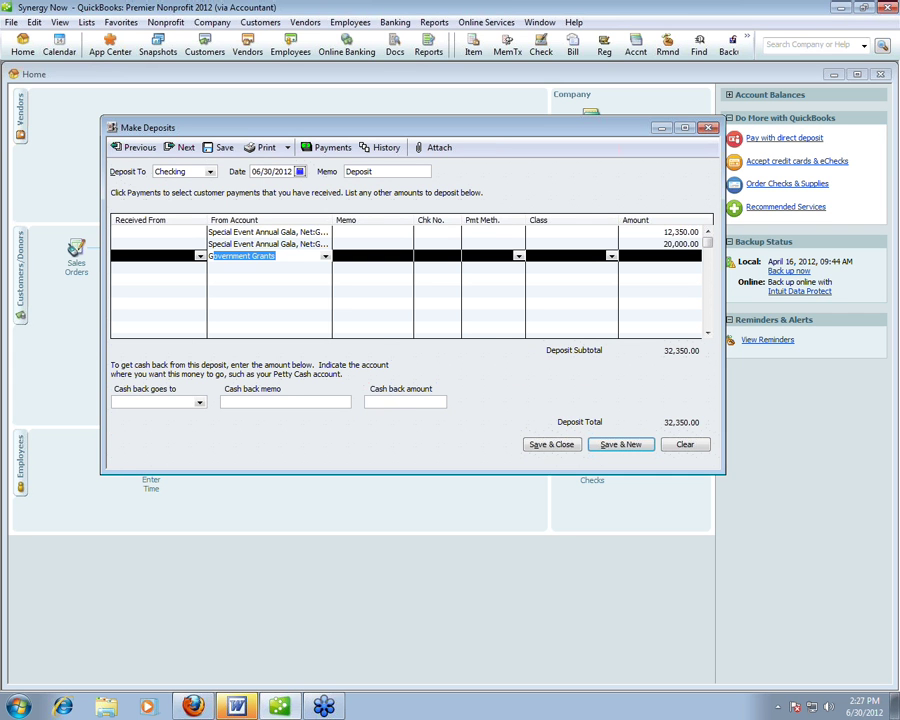
key("Down")
key("Down")
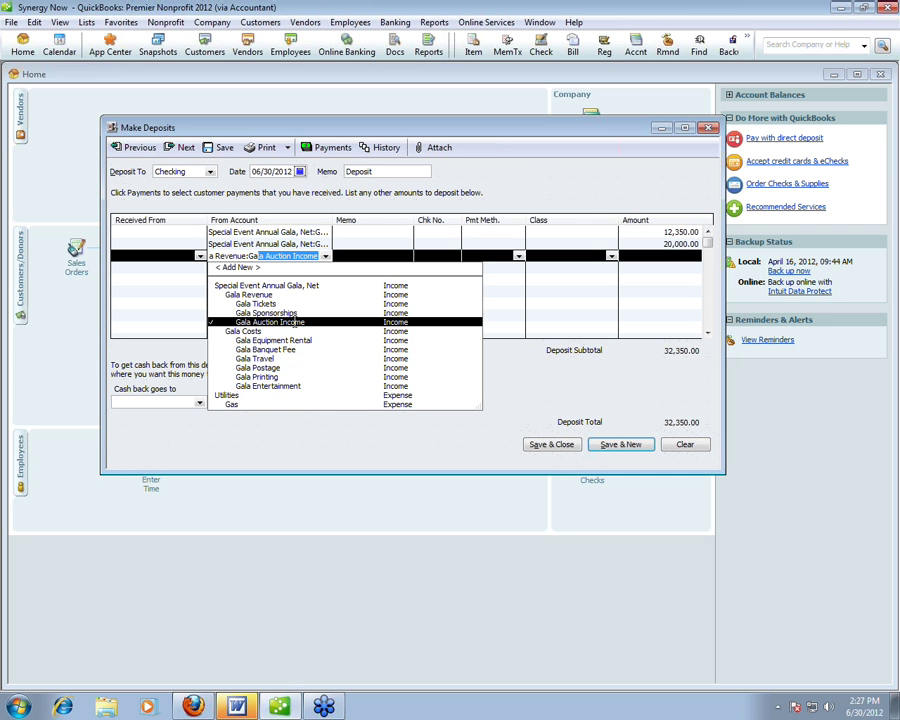
key("Tab")
left_click(689, 256)
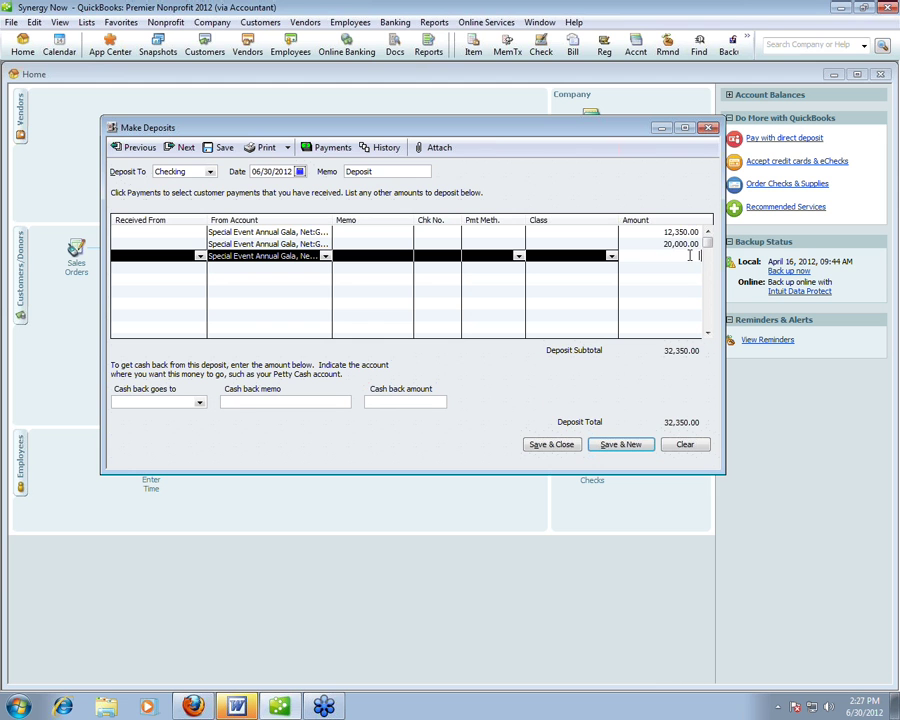
type("7250")
key("Tab")
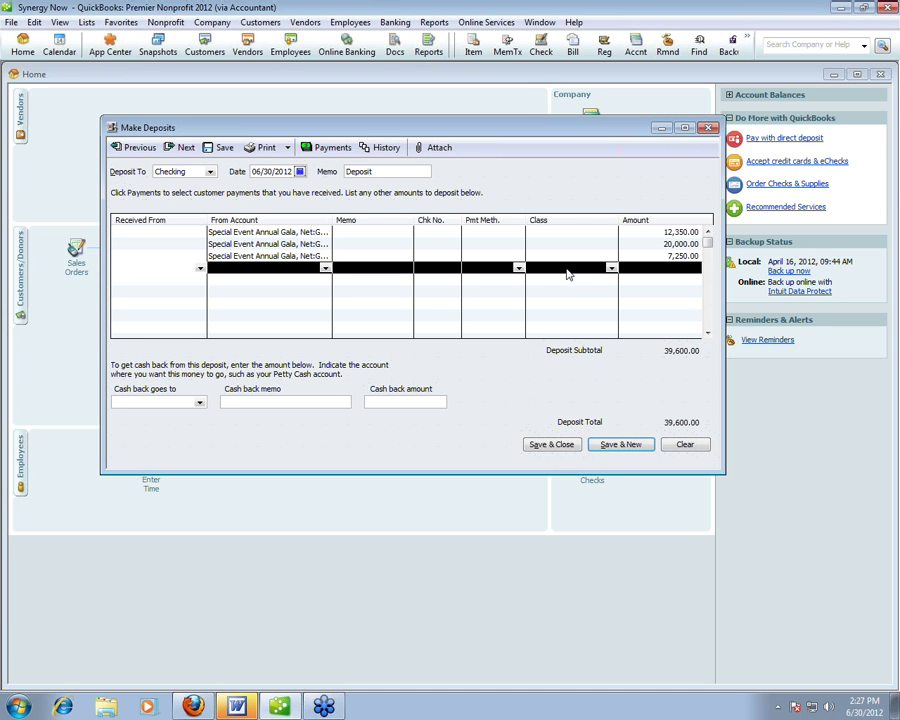
- Run the Profit & Loss by Class report to review the class names, then close it
left_click(435, 24)
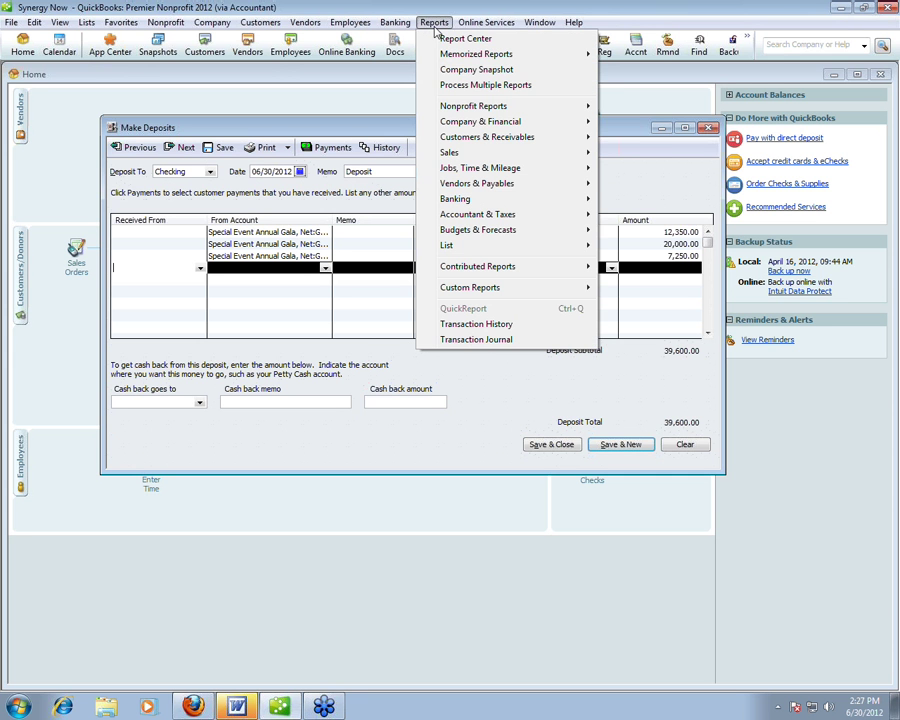
mouse_move(465, 123)
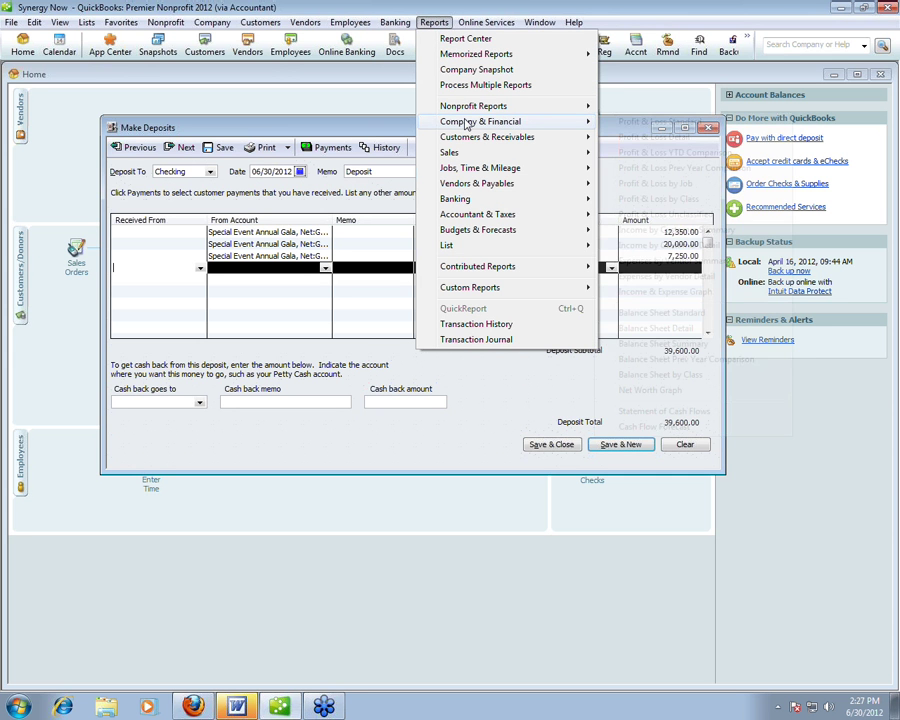
left_click(641, 199)
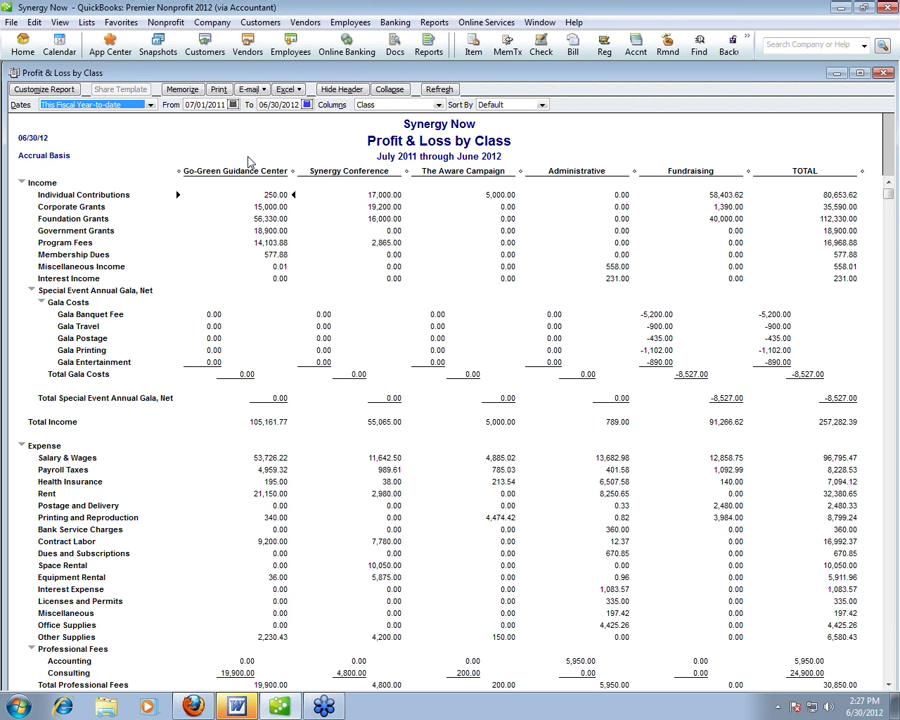
left_click_drag(633, 82, 561, 91)
key("Escape")
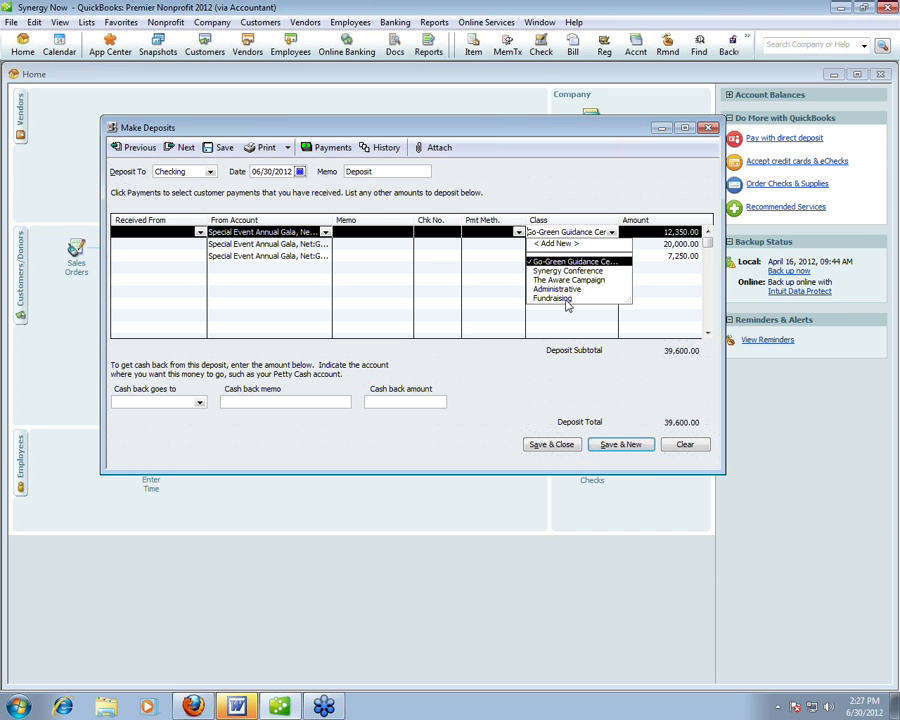
- Set the class of deposit lines 1–3 to Fundraising and save and close the 39,600.00 deposit
left_click(567, 299)
left_click(612, 242)
left_click(612, 242)
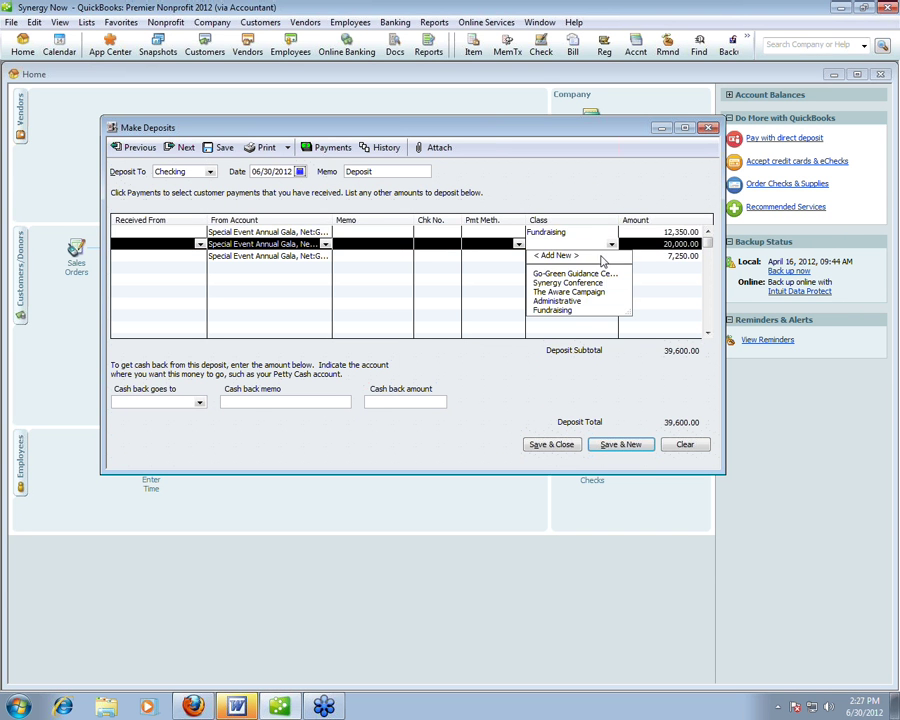
left_click(567, 305)
left_click(612, 256)
left_click(612, 256)
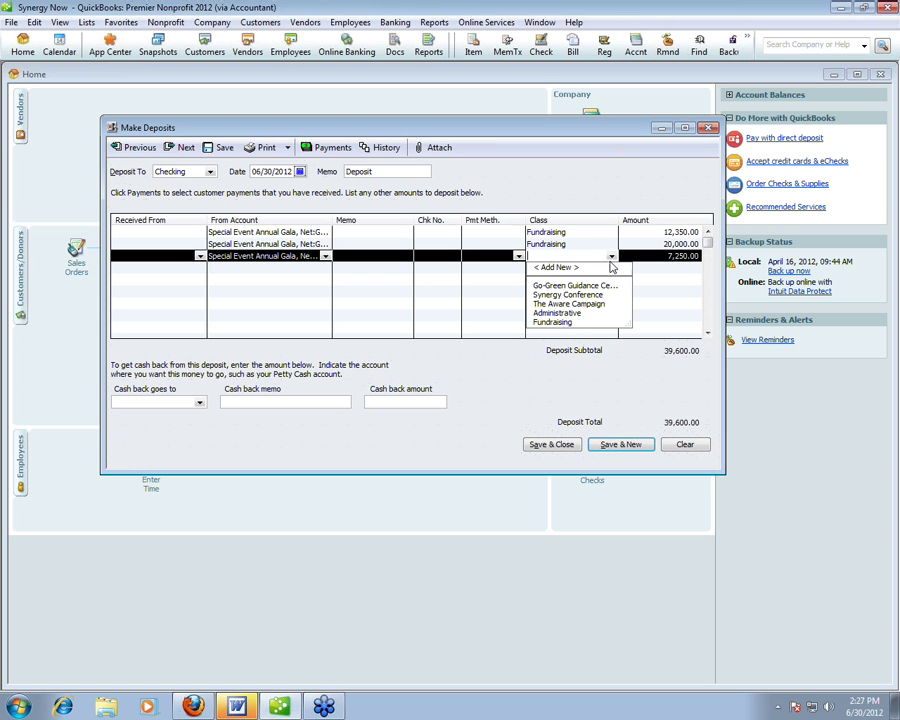
left_click(567, 318)
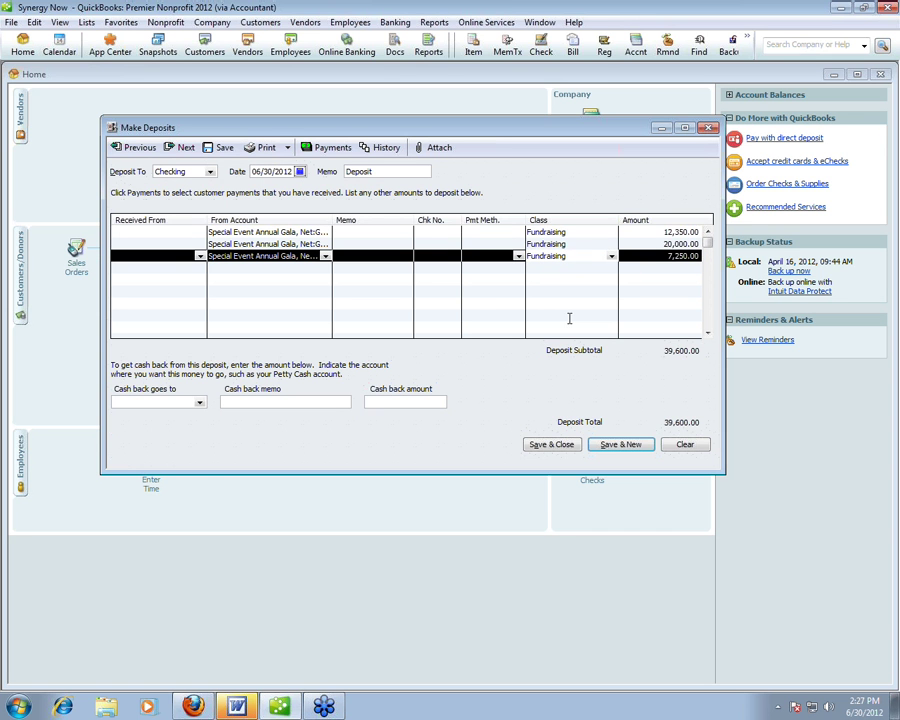
left_click(560, 444)
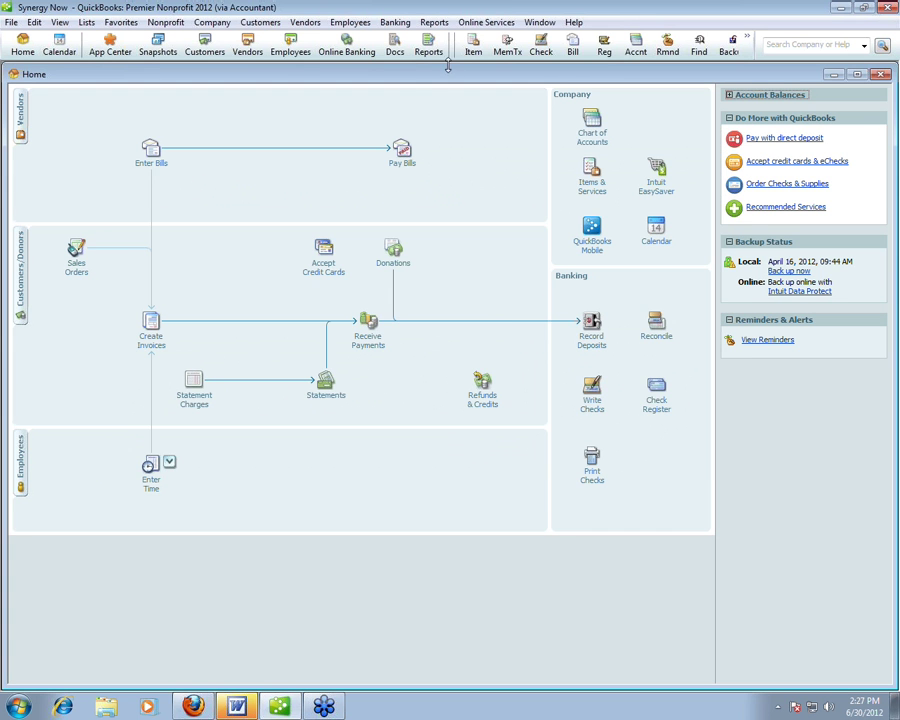
- Run the Profit & Loss Standard report and collapse it so Special Event Annual Gala, Net shows 31,073.00
left_click(434, 24)
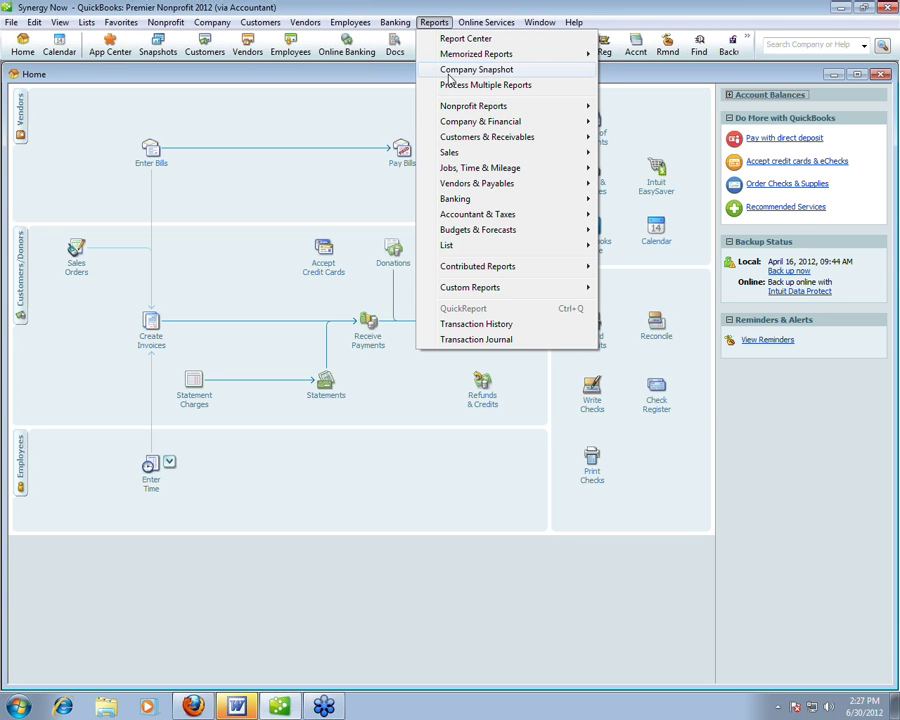
mouse_move(458, 121)
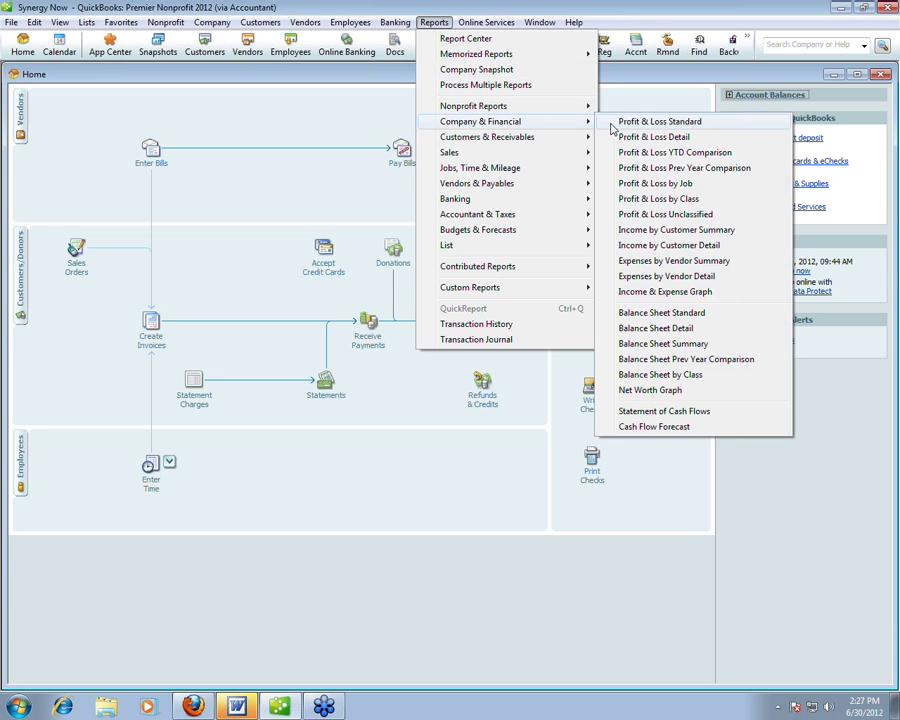
left_click(610, 122)
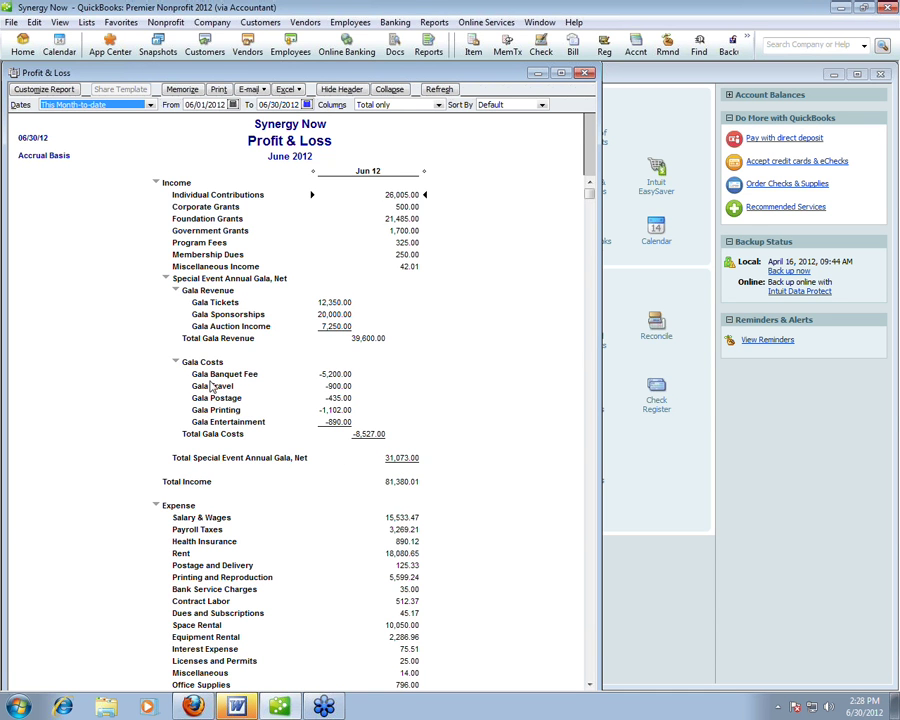
left_click(390, 90)
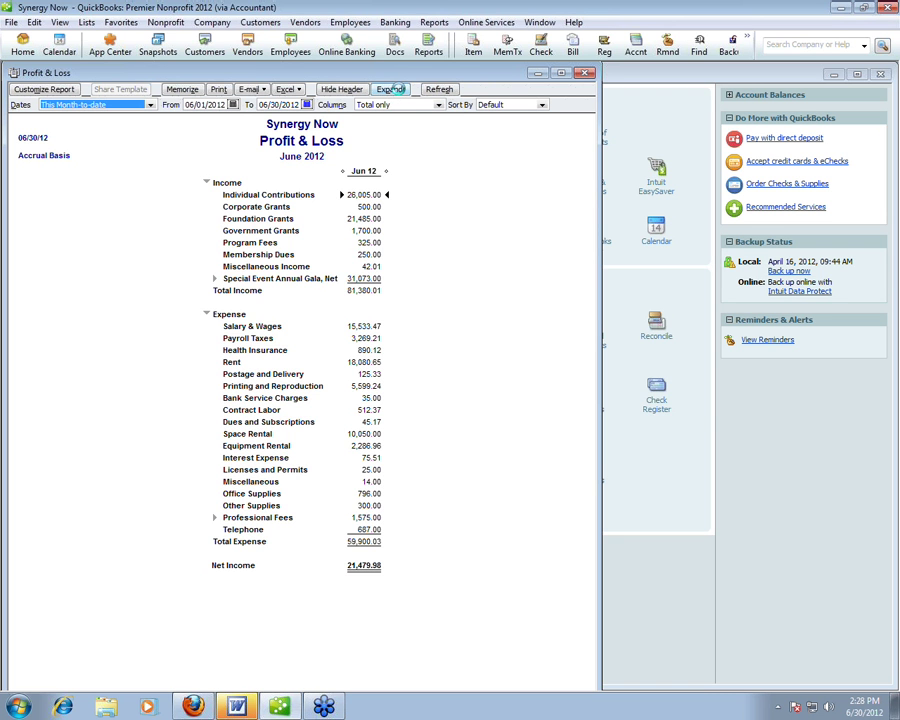
left_click(392, 90)
left_click(393, 91)
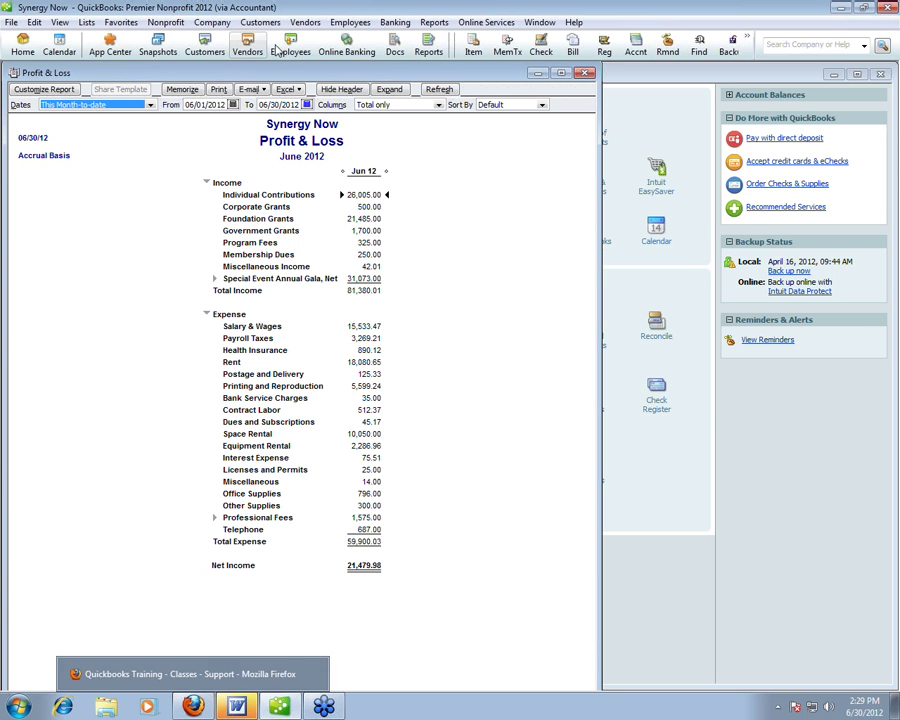
left_click(212, 22)
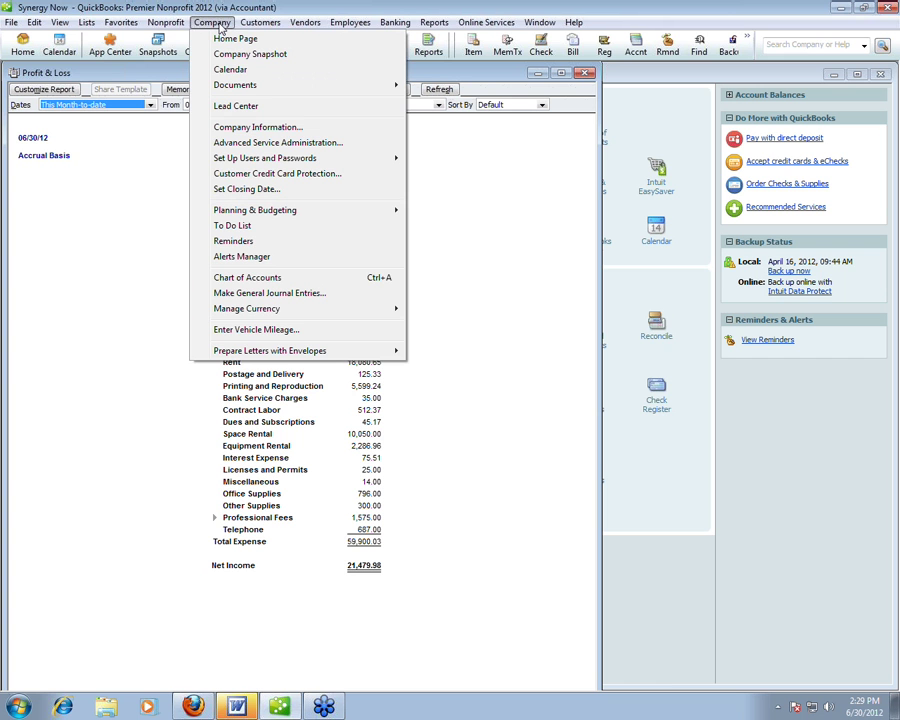
left_click(255, 293)
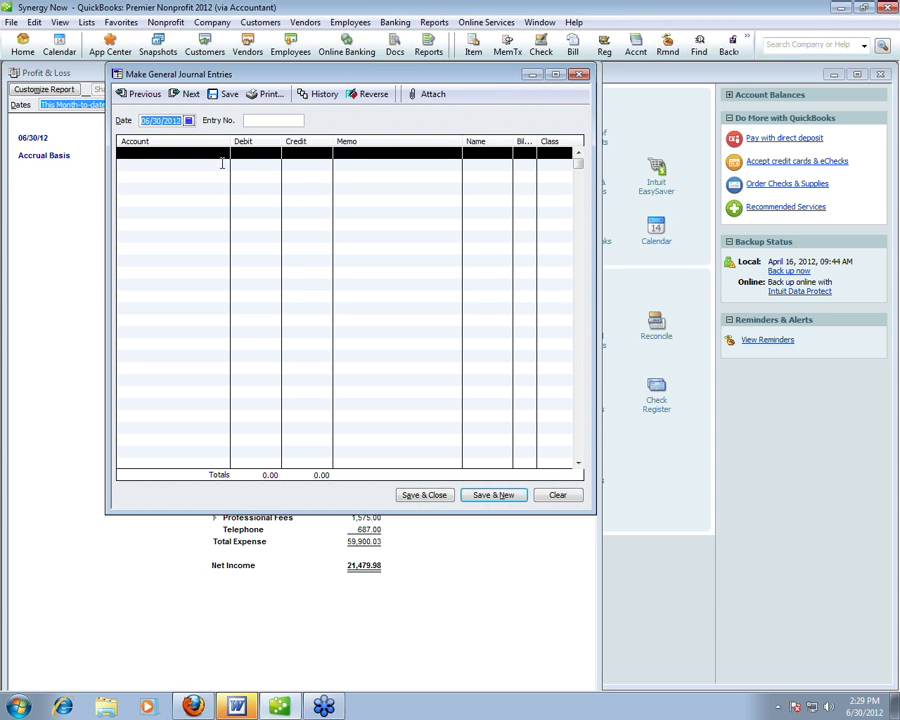
left_click(579, 74)
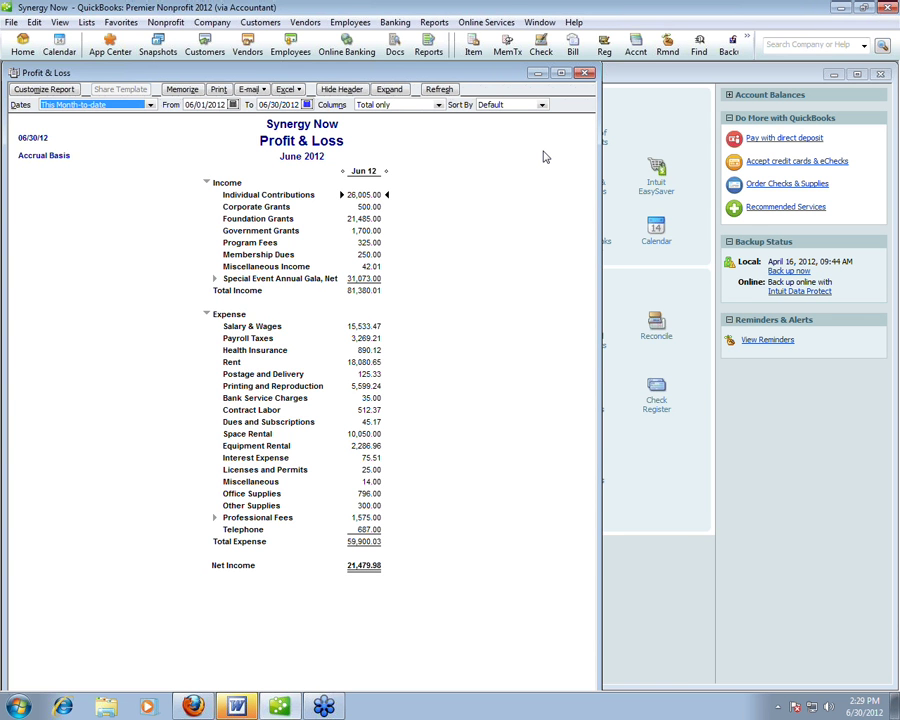
- Open the Chart of Accounts and view the Dues and Subscriptions account's edit window, cancelling without changes
left_click(87, 22)
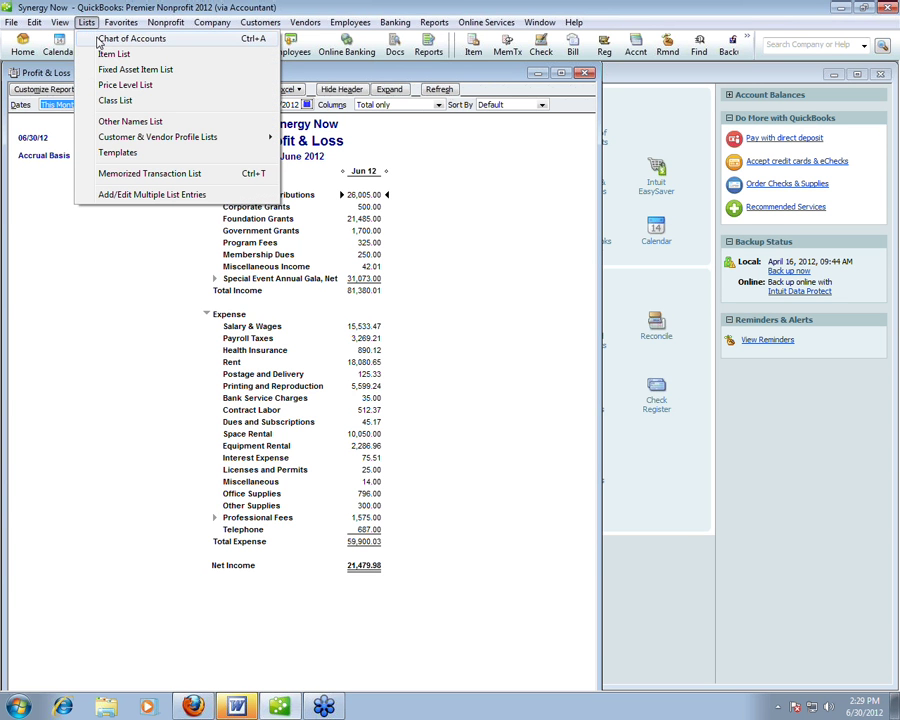
left_click(130, 39)
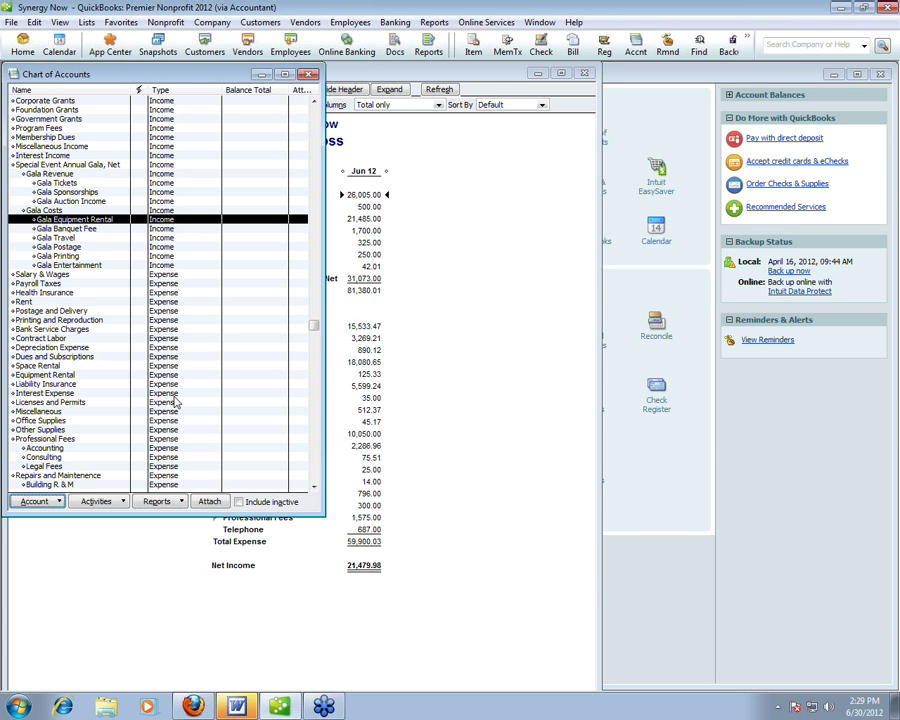
left_click(103, 357)
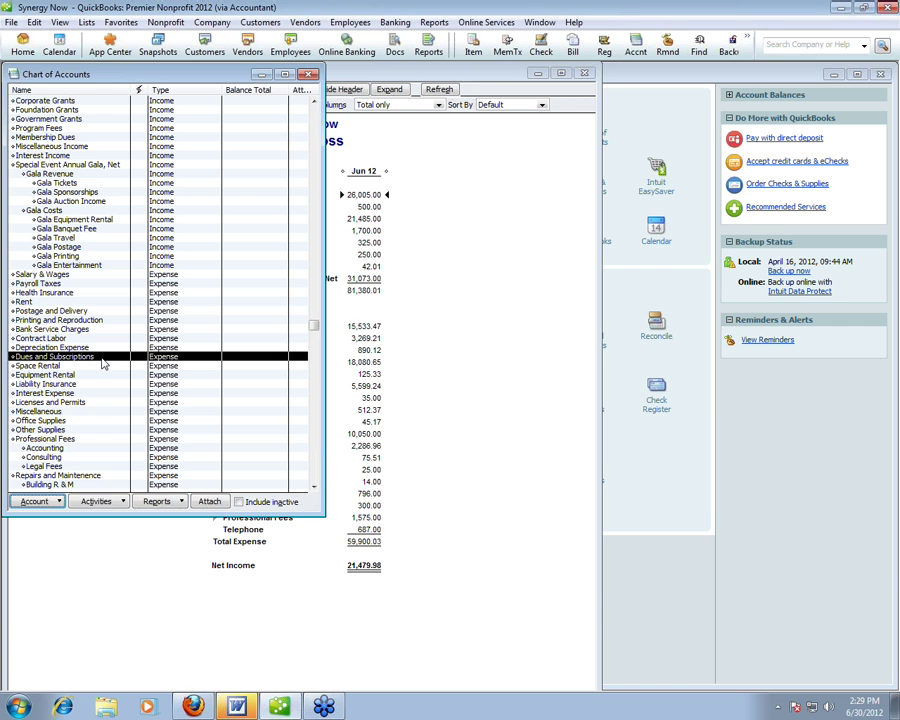
left_click(34, 501)
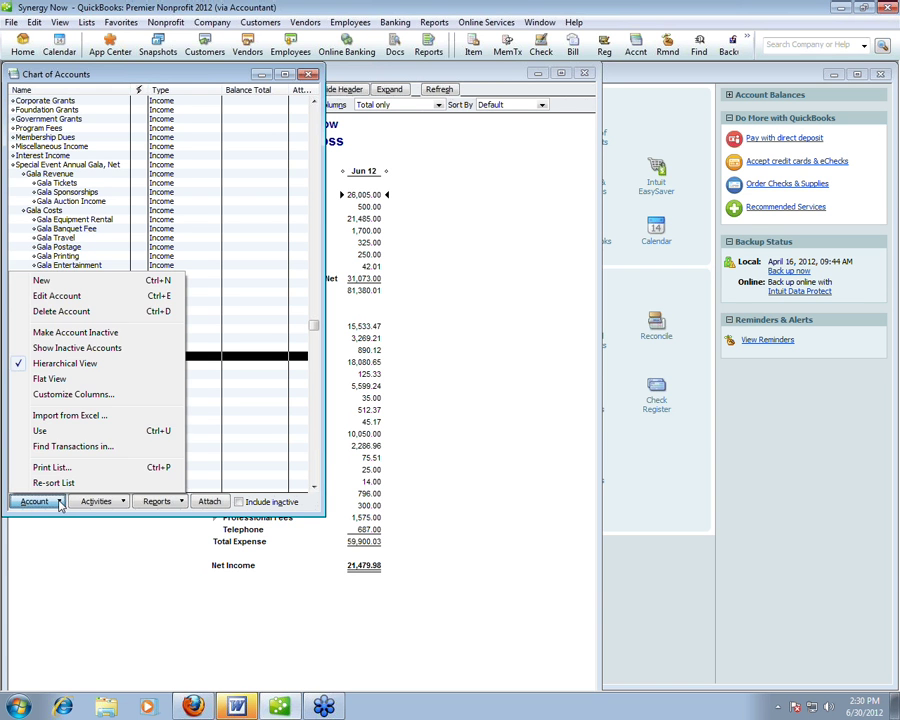
left_click(58, 295)
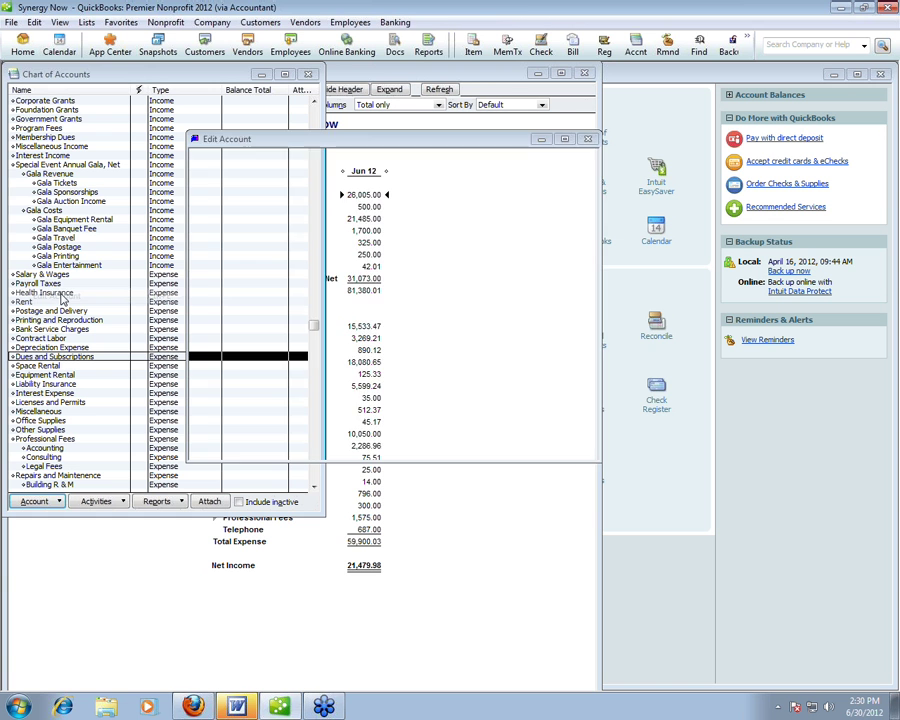
left_click(558, 446)
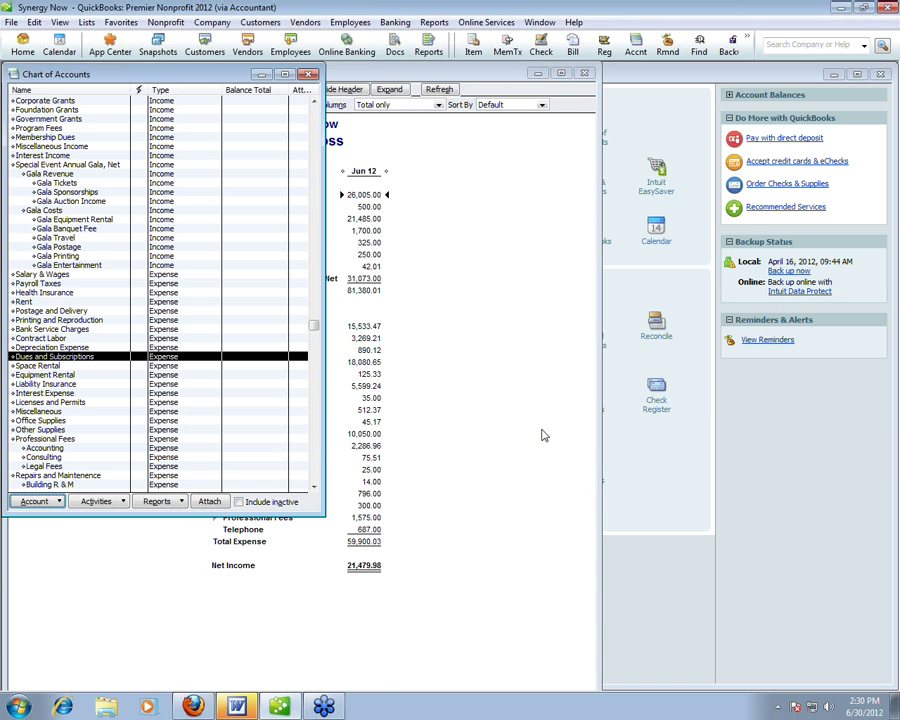
- Close the Chart of Accounts and Profit & Loss report, then open a blank donation sales receipt
left_click(309, 75)
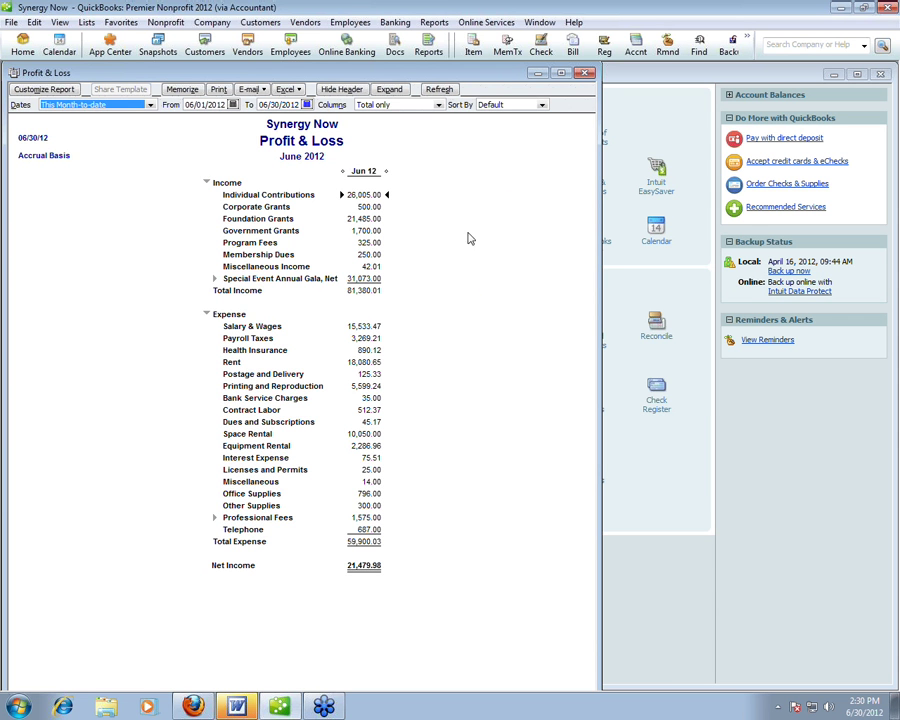
left_click(585, 75)
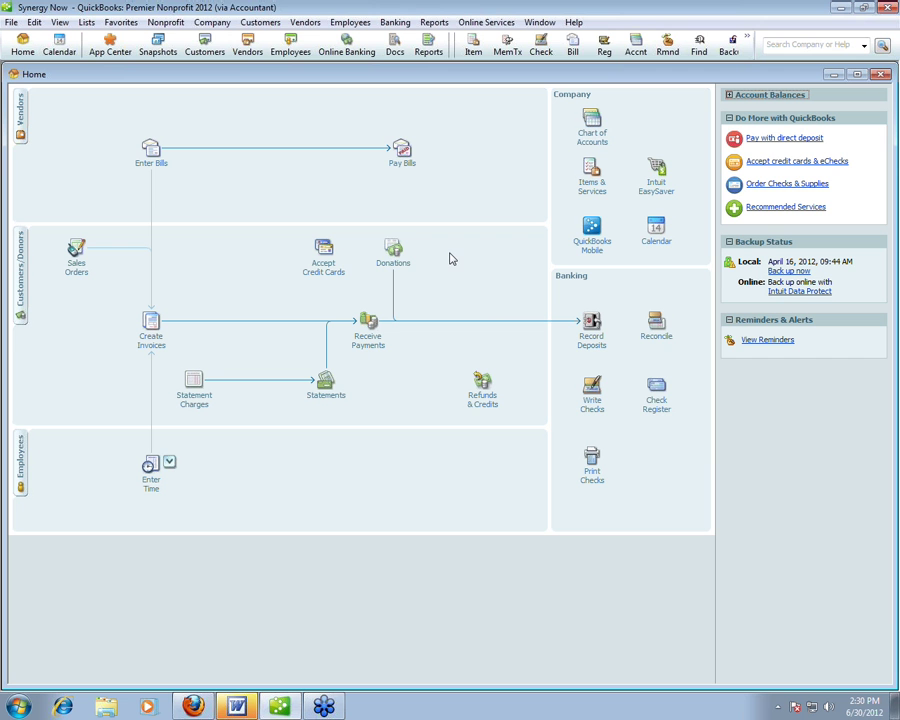
left_click(396, 255)
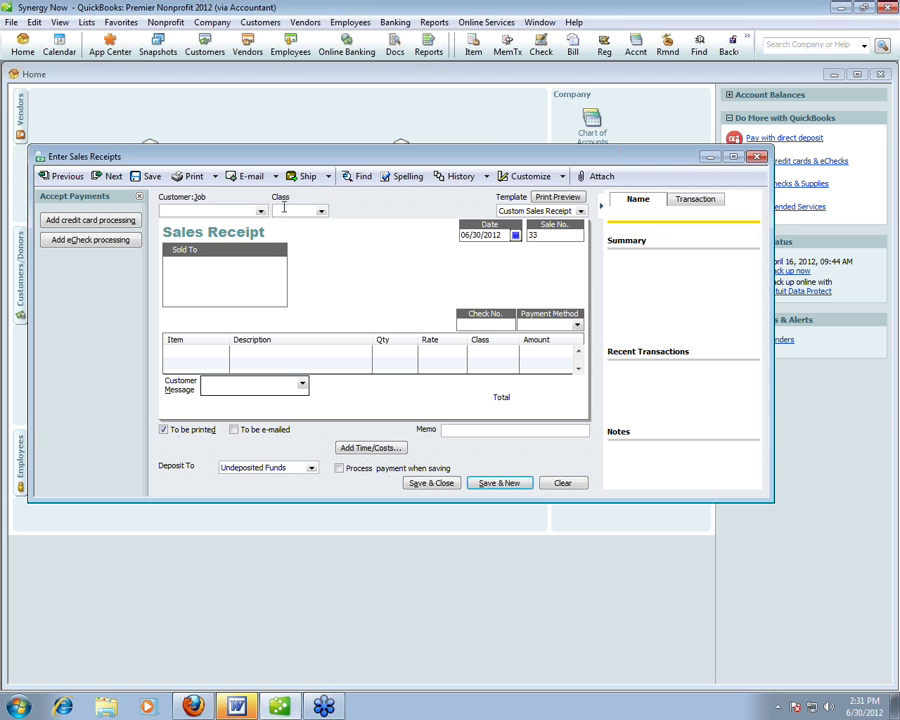
- Turn on the Class column for screen display in the sales receipt's data layout
left_click(530, 177)
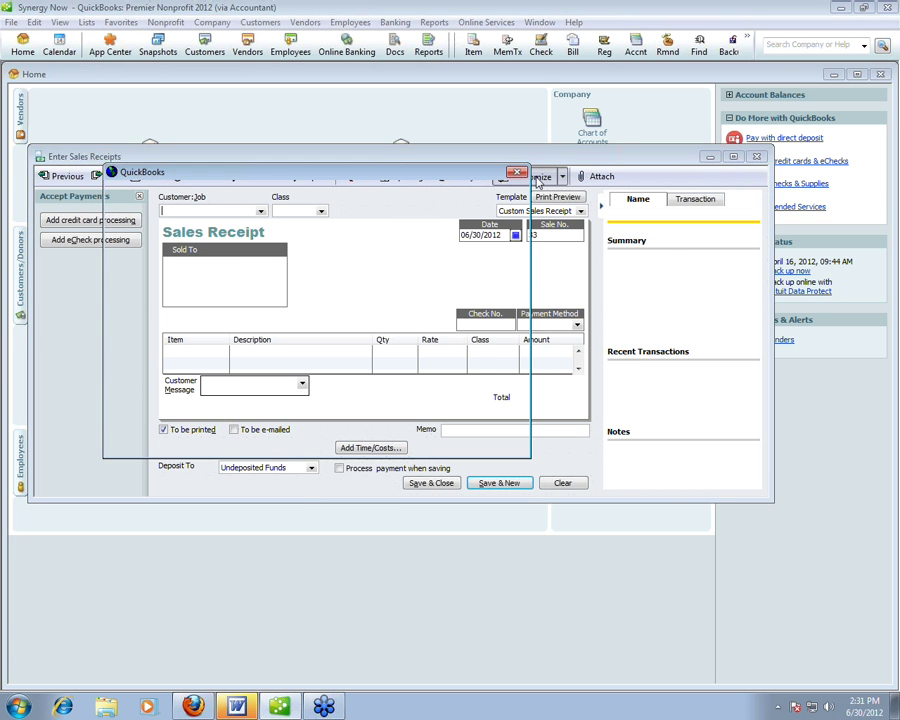
left_click(436, 490)
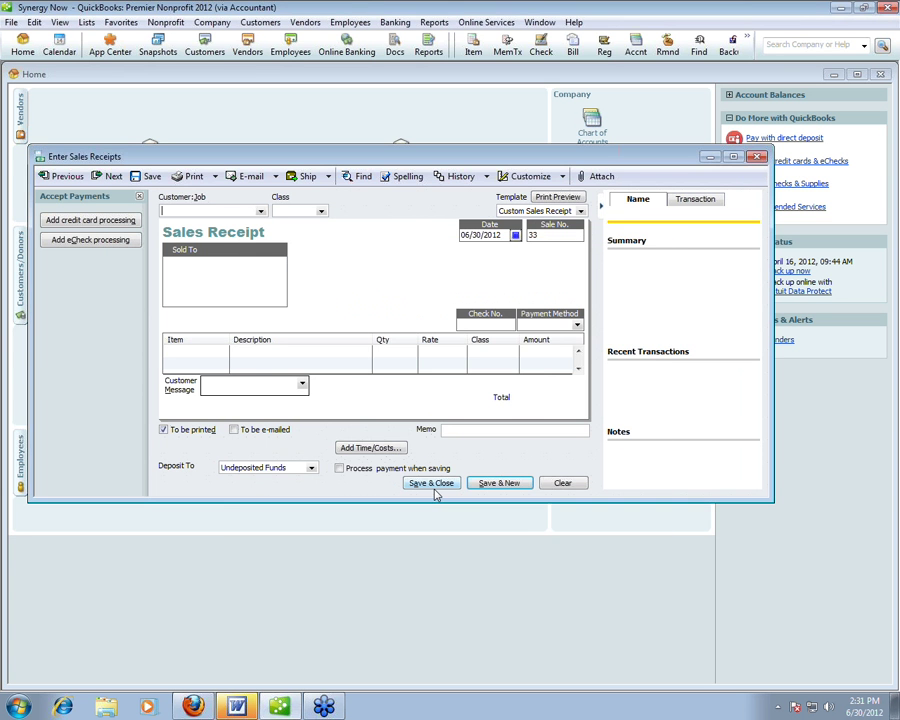
left_click(197, 238)
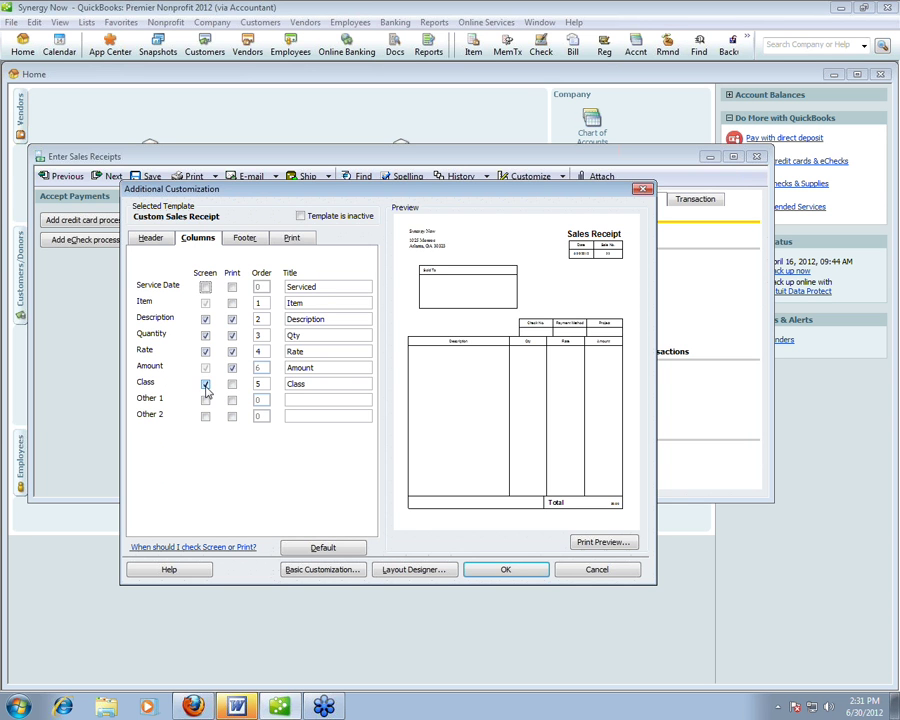
left_click(205, 387)
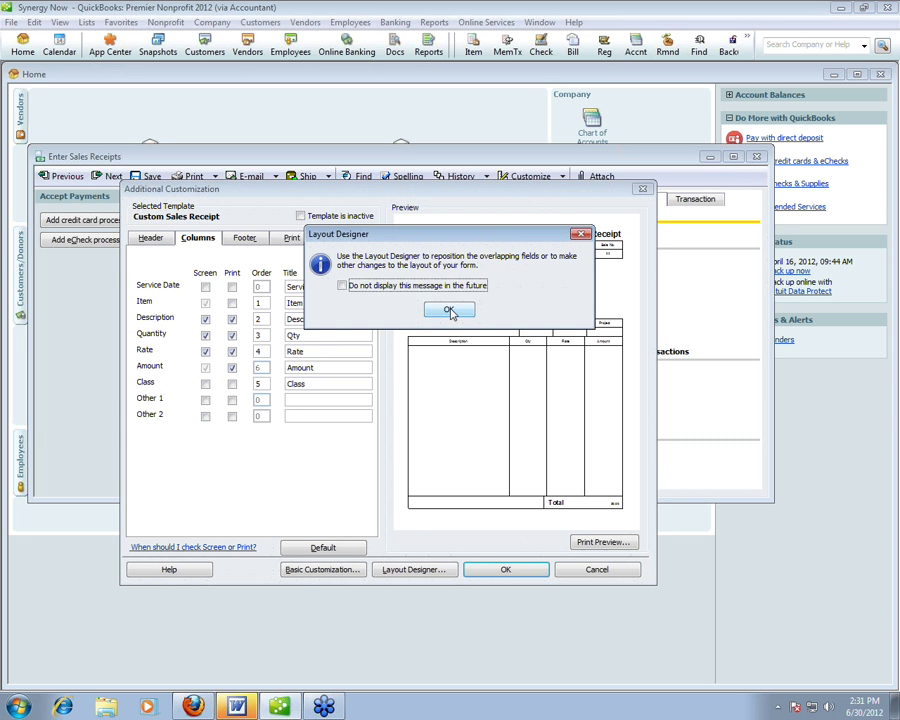
key("Return")
left_click(205, 385)
left_click(430, 310)
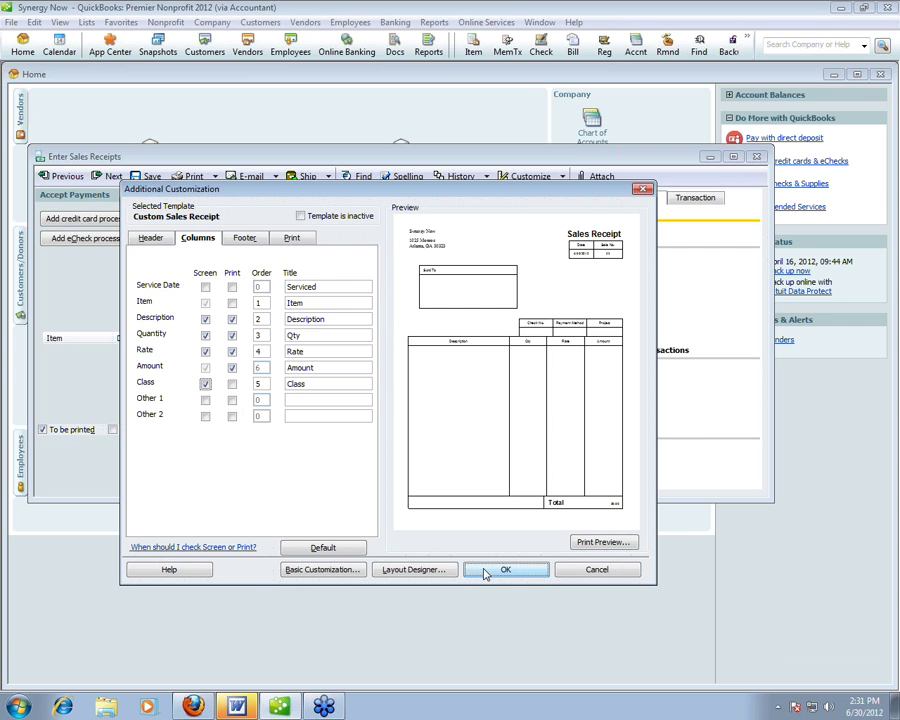
left_click(485, 572)
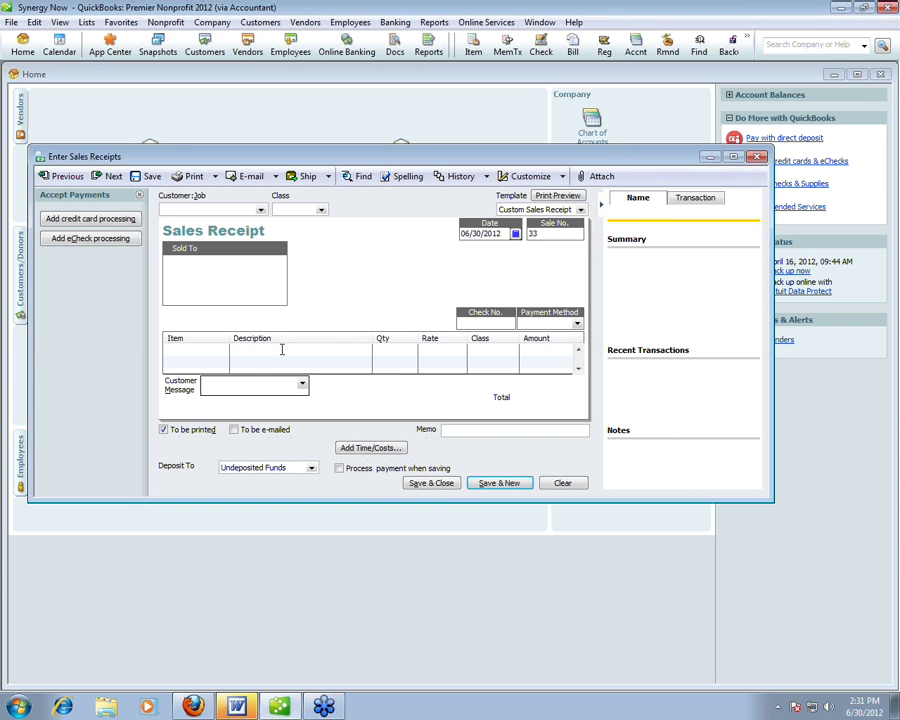
- Test the Class column with Go-Green Guidance Center and The Aware Campaign, then clear and close the receipt
left_click(513, 354)
left_click(512, 351)
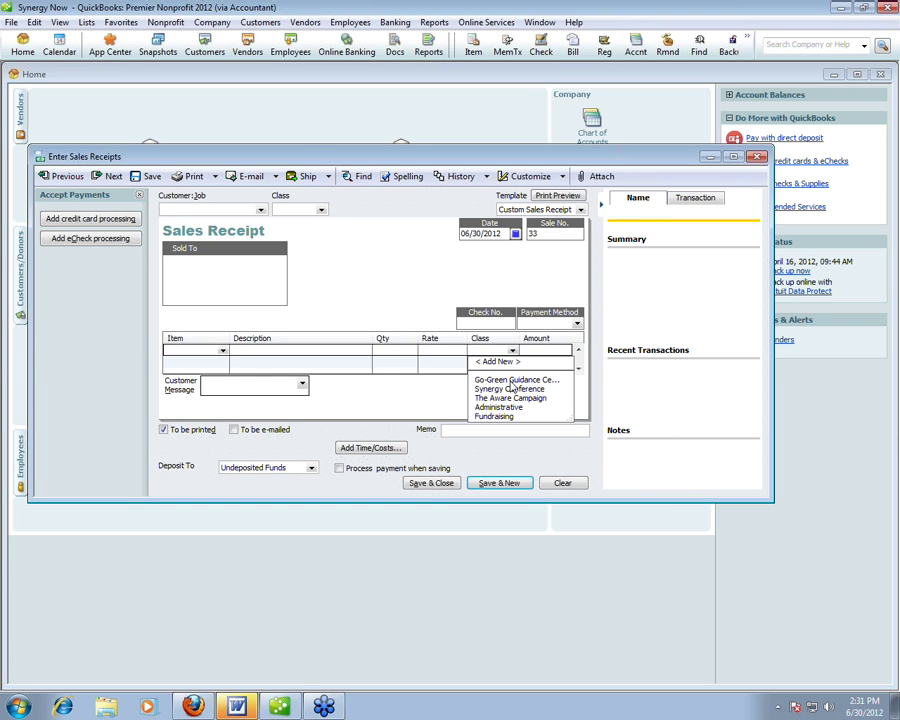
left_click(514, 375)
left_click(514, 363)
left_click(510, 410)
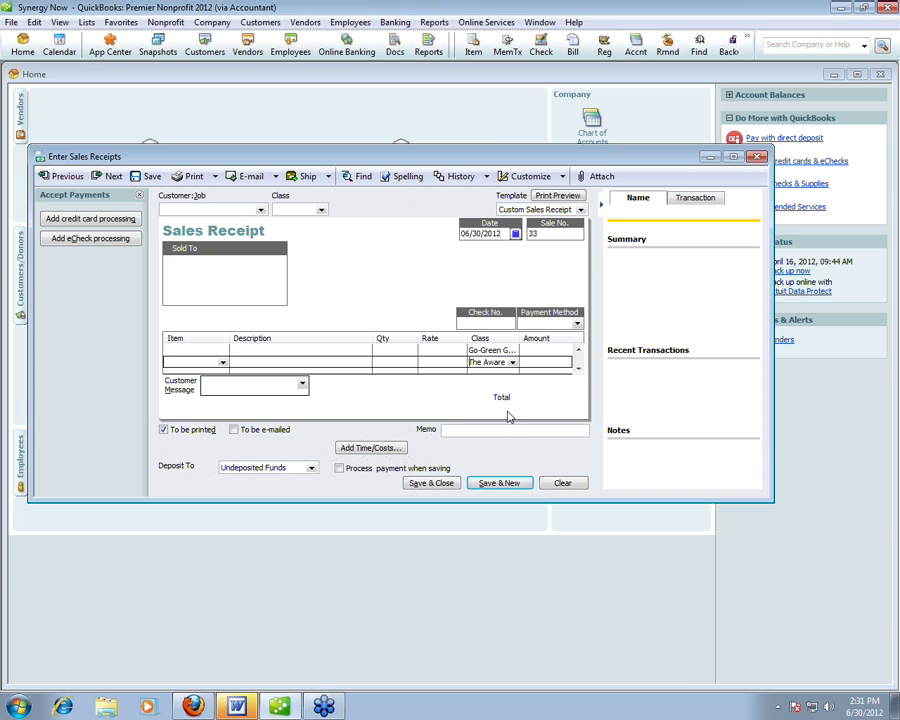
left_click(562, 483)
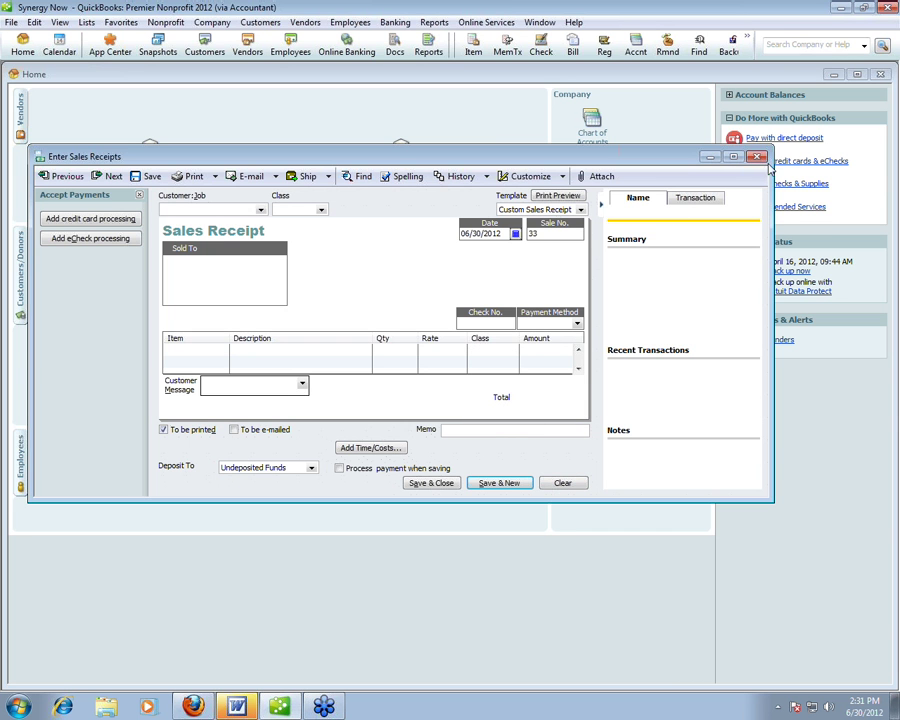
key("Escape")
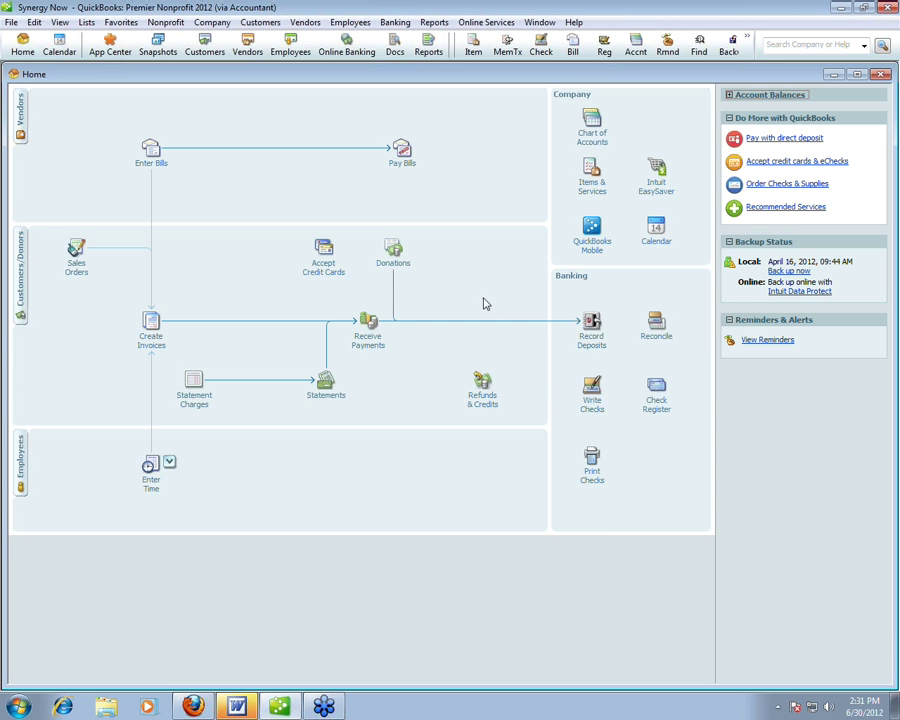
- Start a check to Atlanta Gas Light with a Utilities:Gas line classed Go-Green Guidance Center
left_click(588, 393)
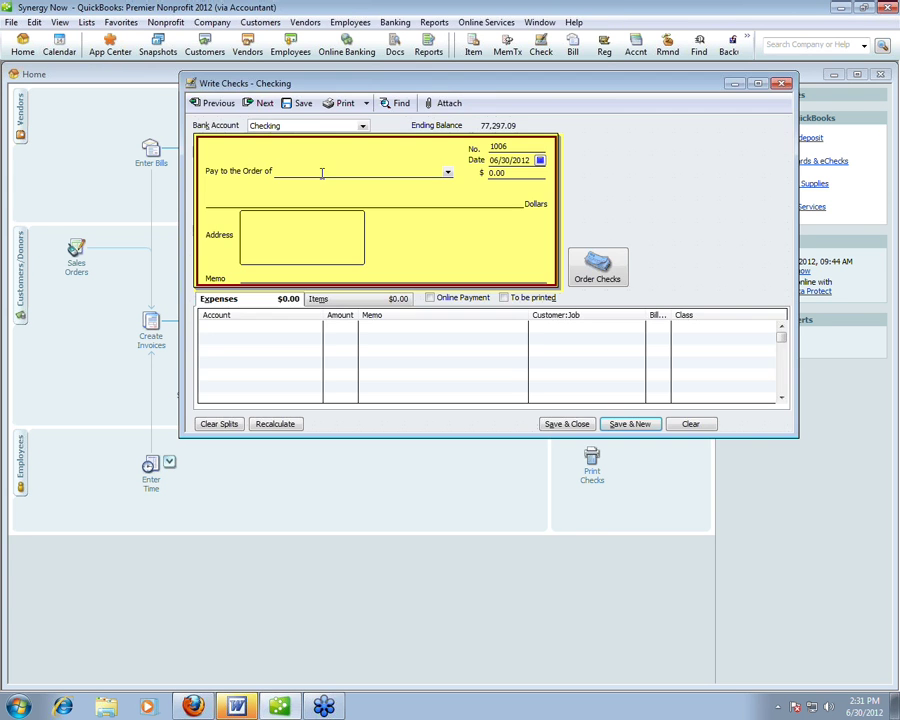
type("A")
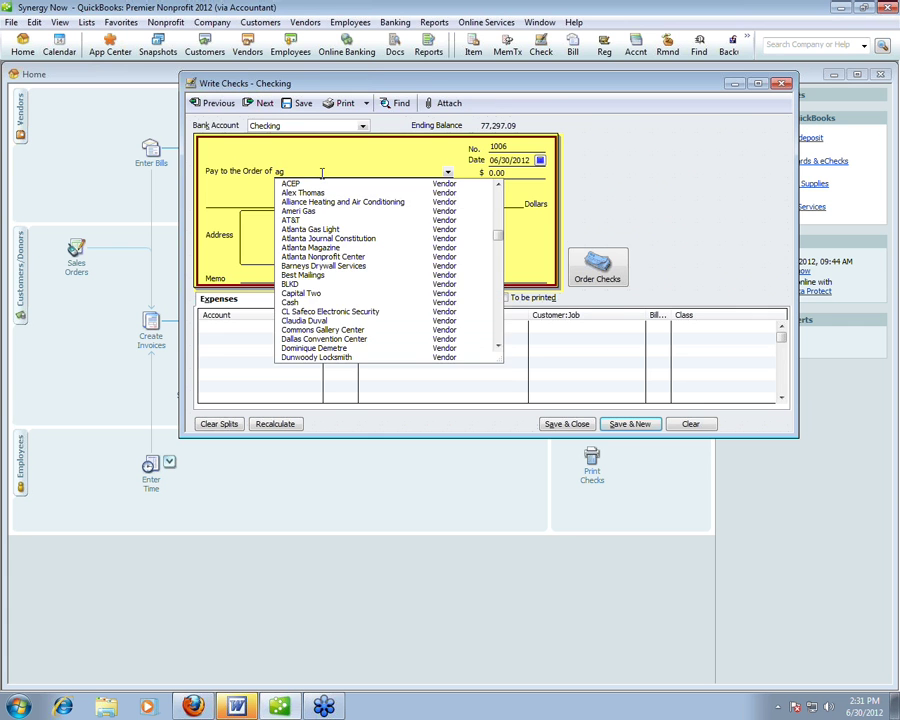
type("T&T")
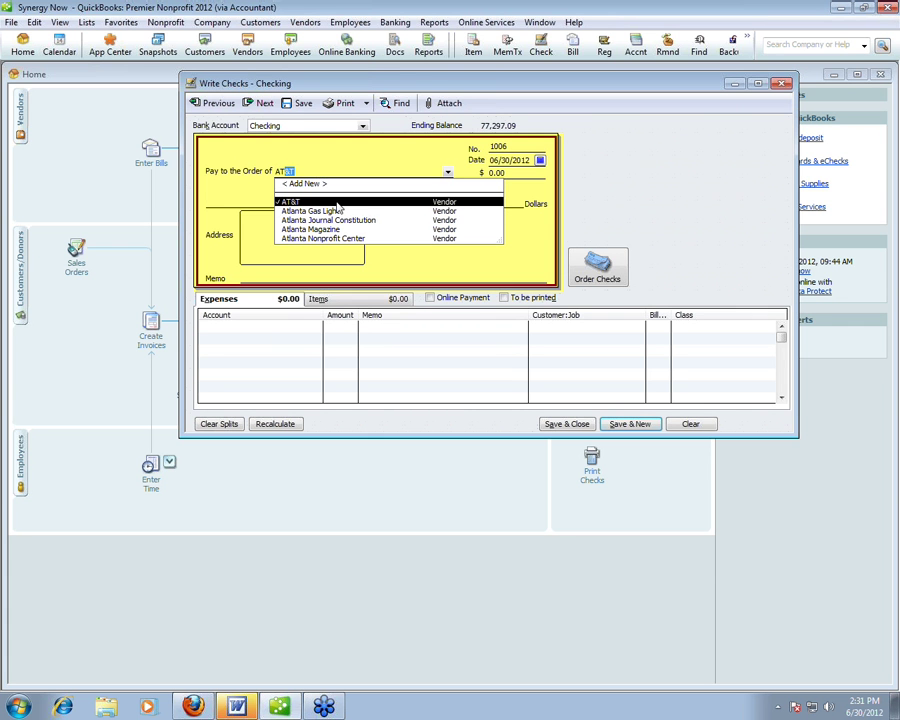
left_click(337, 211)
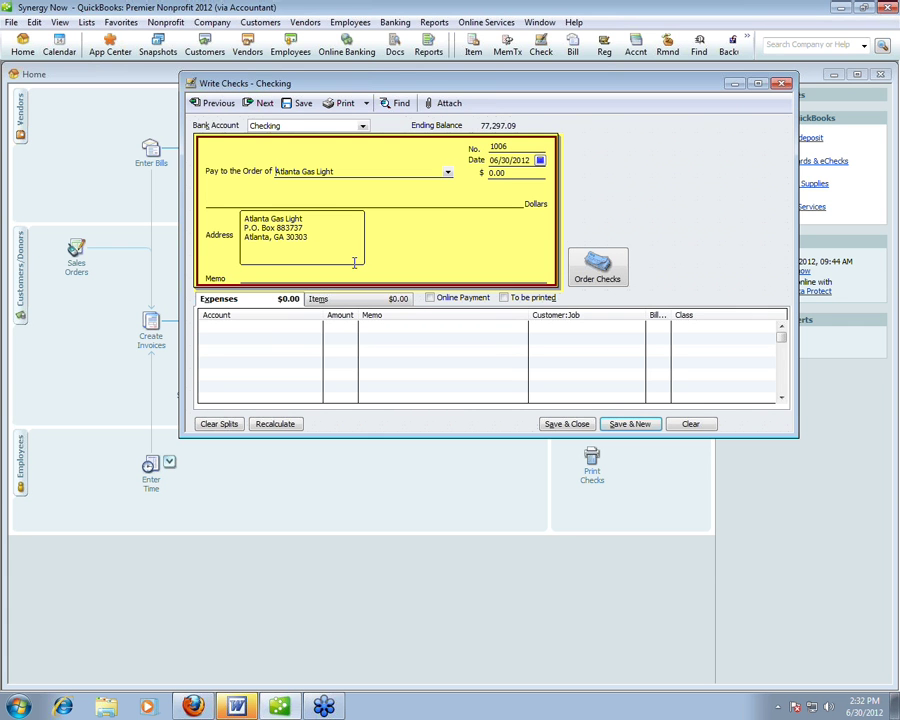
left_click(314, 329)
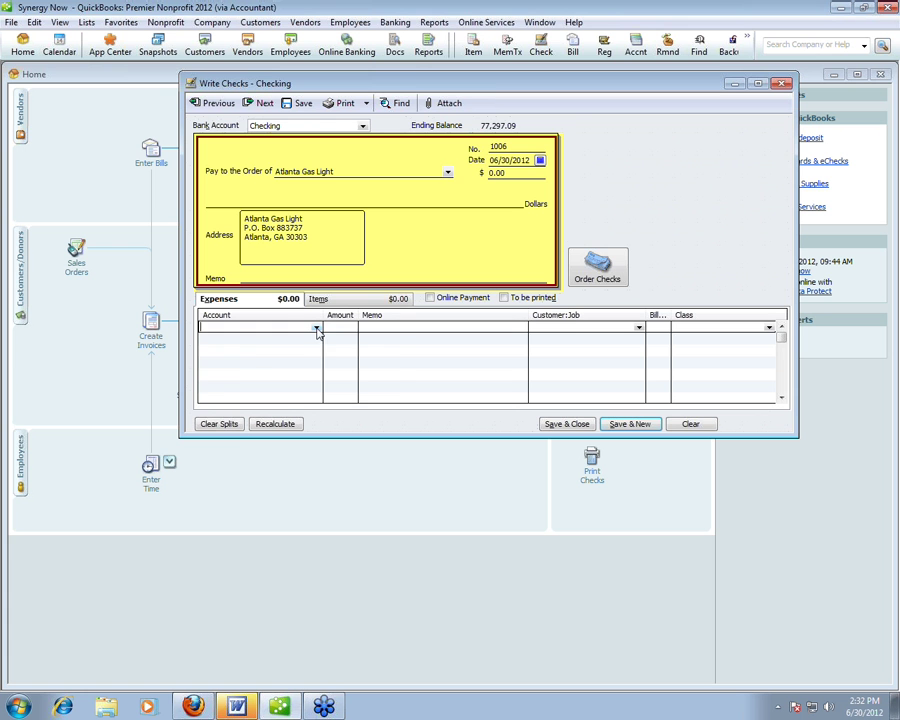
left_click(316, 327)
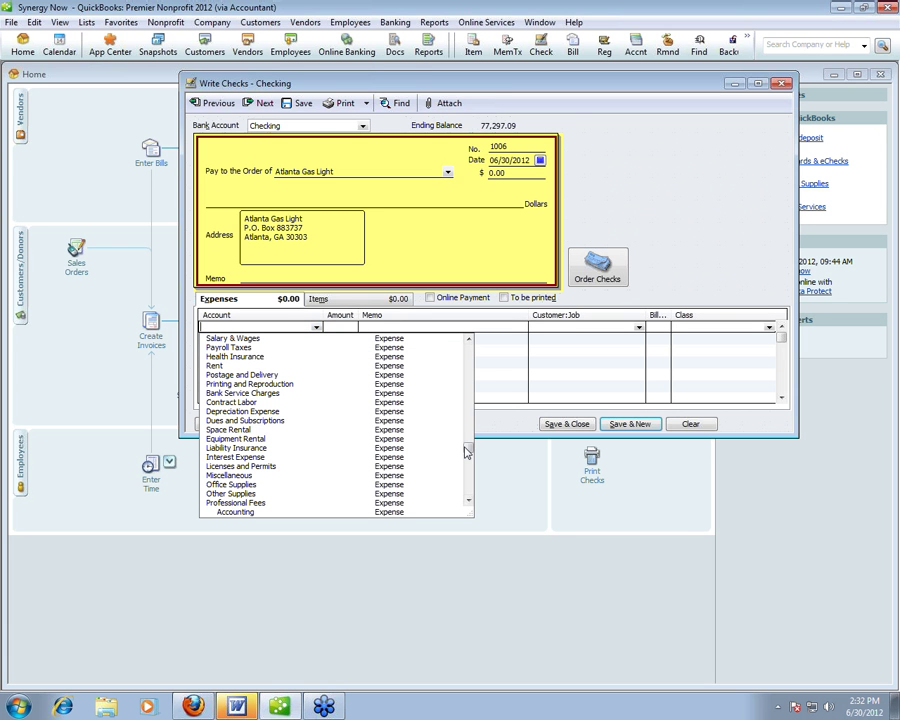
left_click_drag(466, 448, 466, 495)
left_click(215, 500)
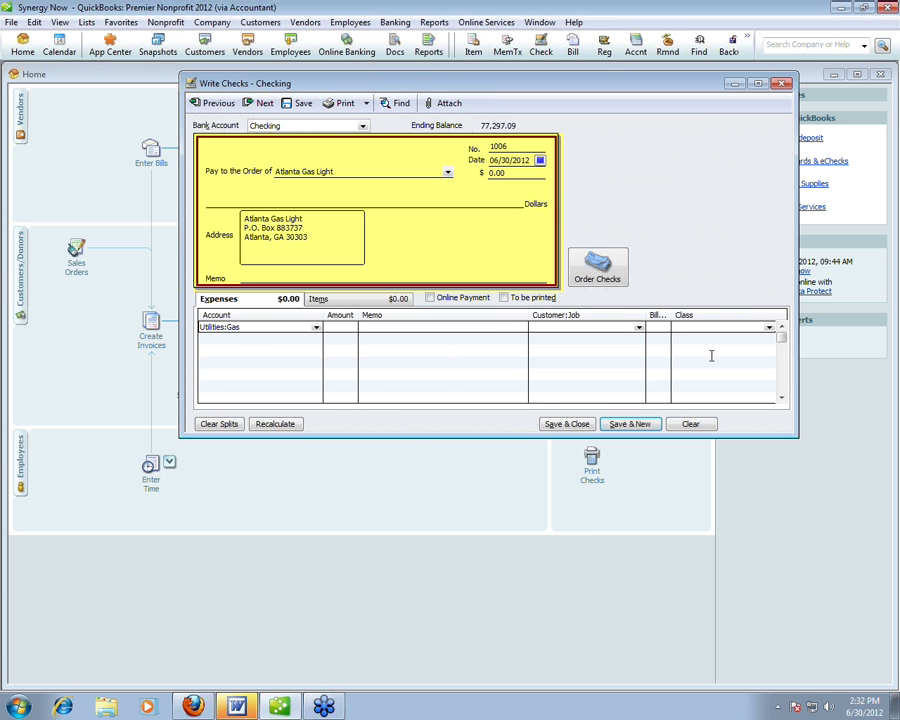
left_click(768, 327)
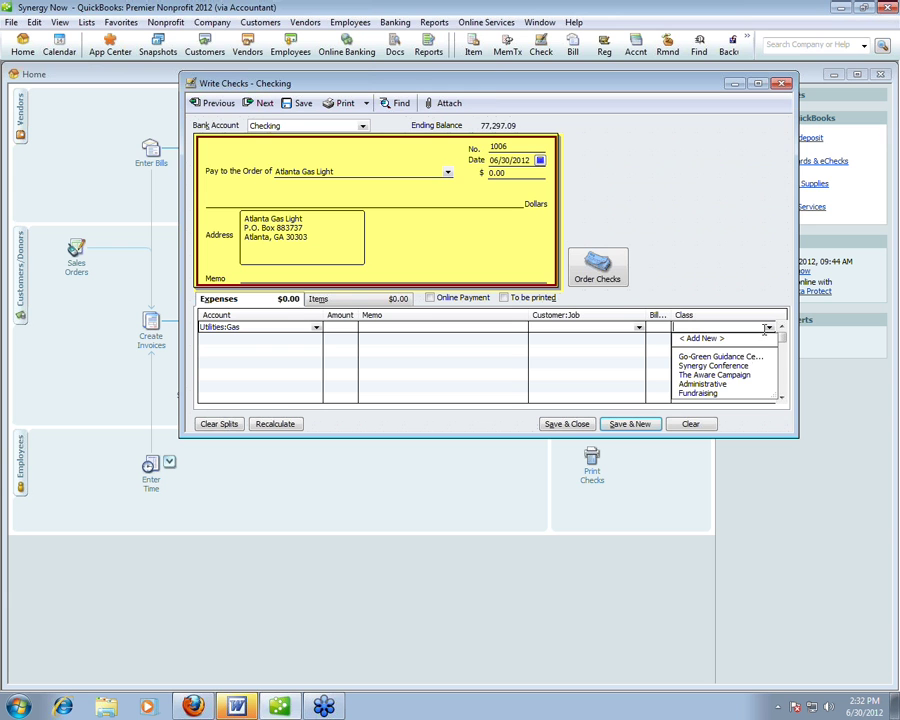
left_click(720, 356)
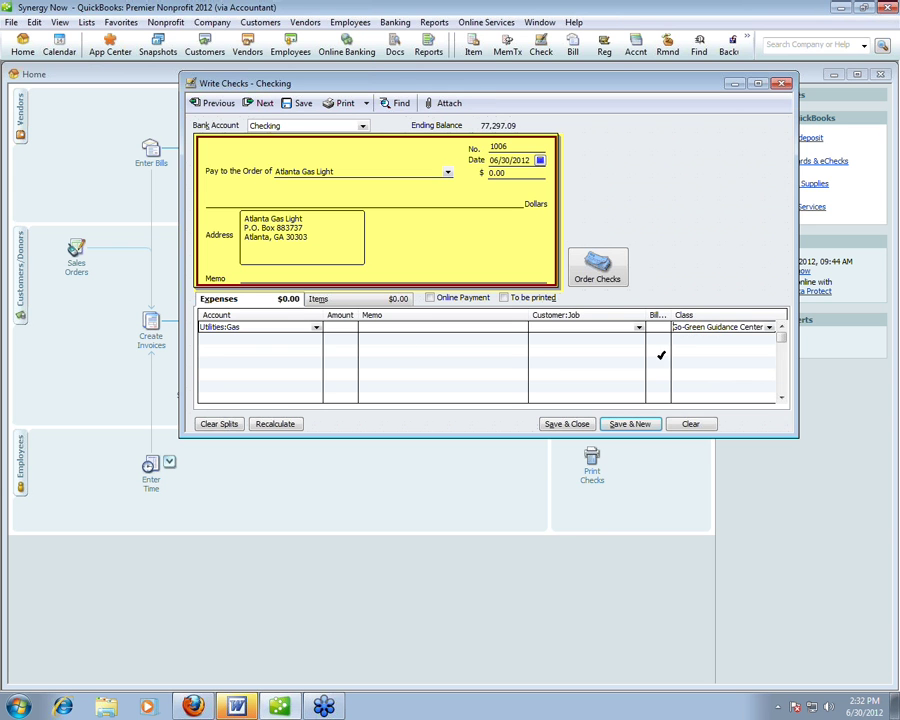
- Add a second Utilities:Gas line classed Administrative
left_click(309, 338)
type("gas")
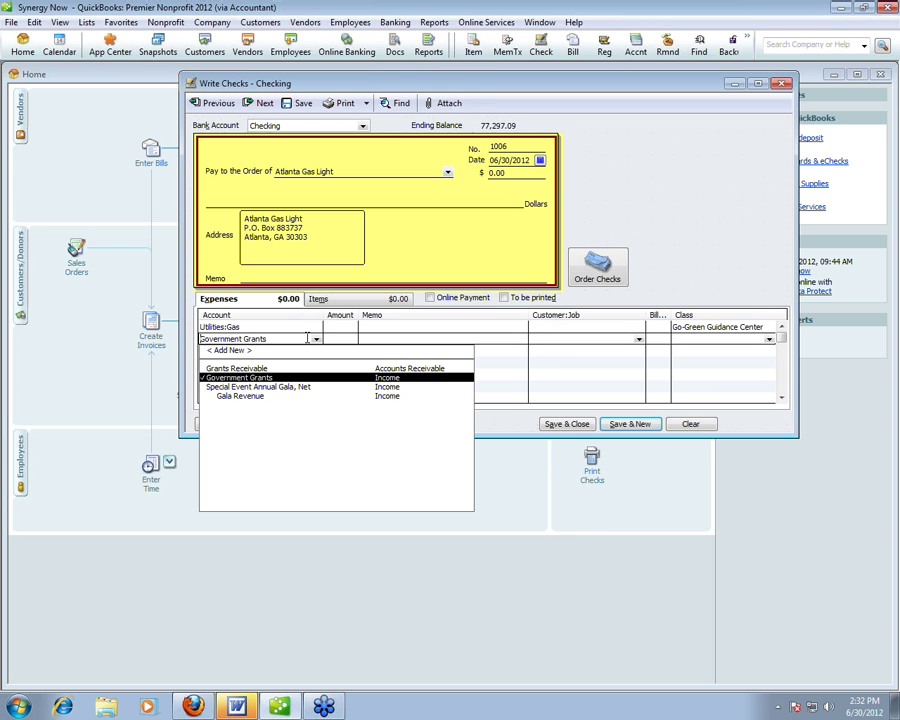
left_click(769, 339)
left_click(723, 397)
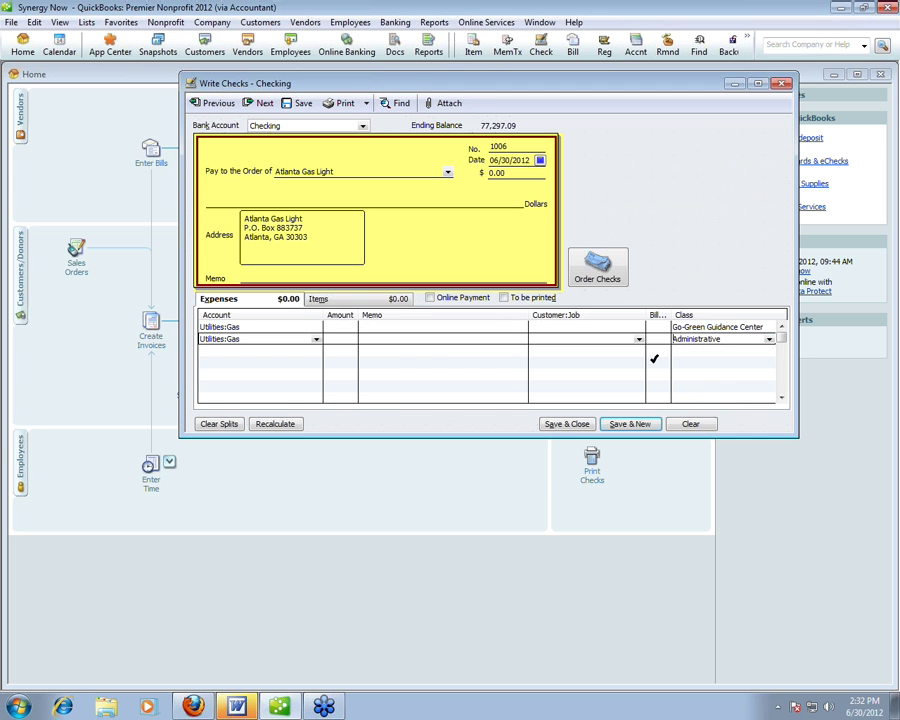
- Enter amounts of 150.00 on the first line and 50.00 on the second
left_click(346, 327)
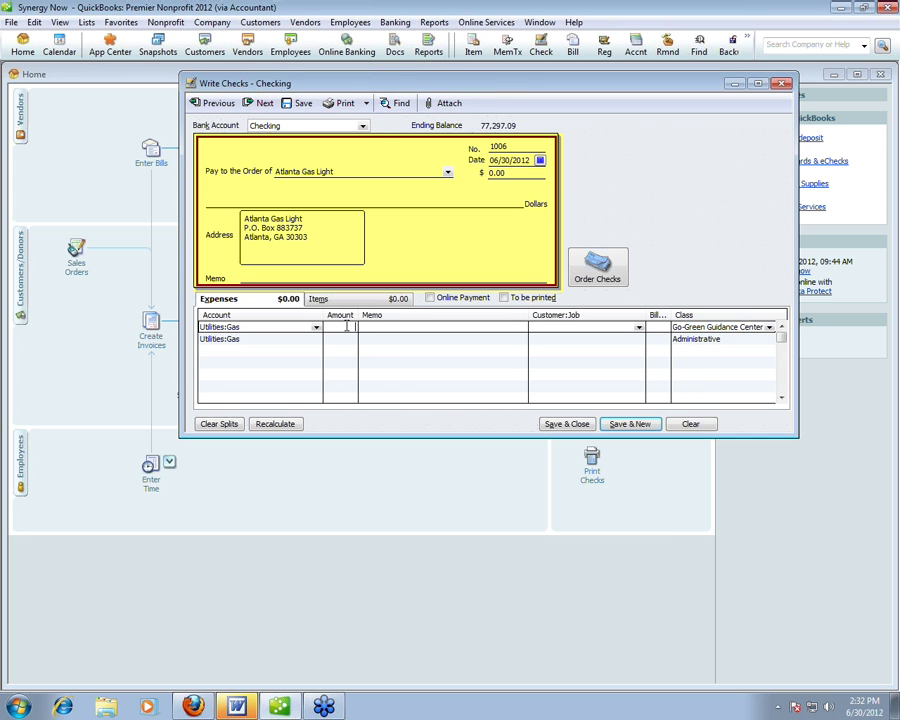
type("150")
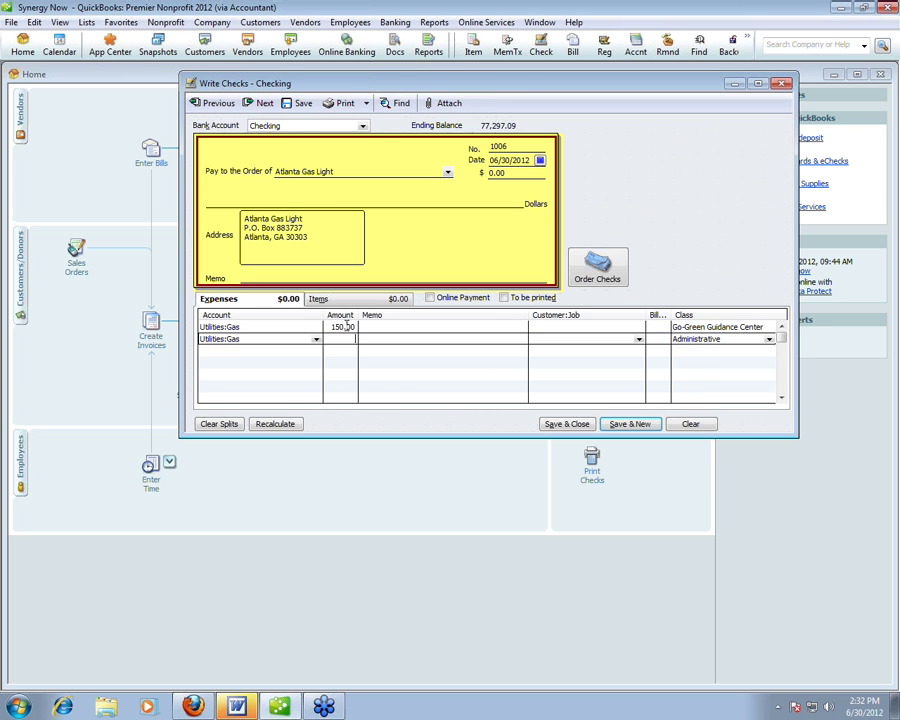
left_click(346, 339)
type("50")
key("Tab")
key("Tab")
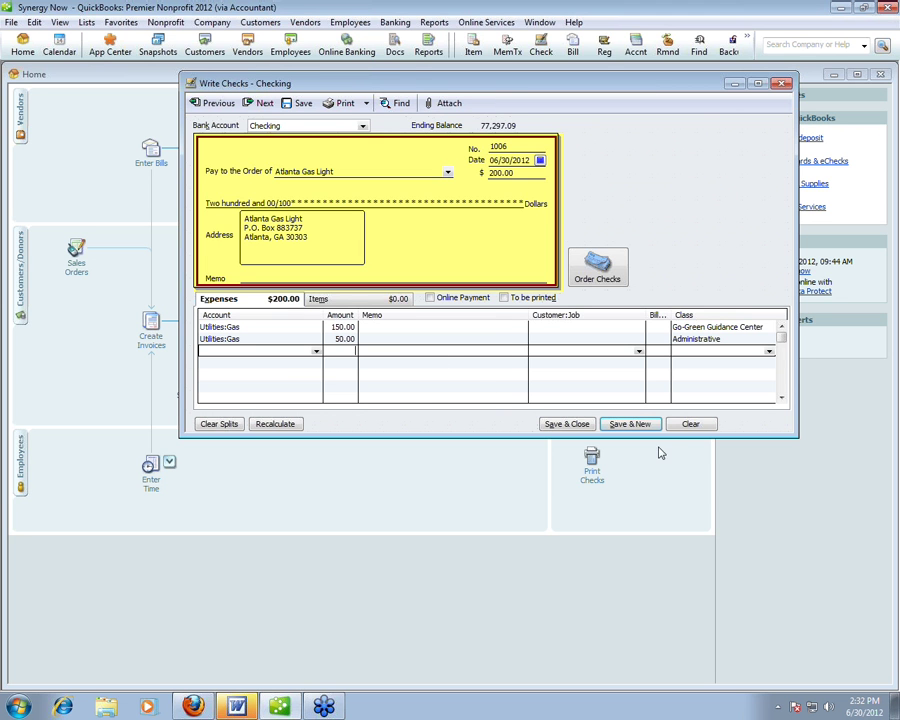
- Clear the Atlanta Gas Light check and switch the blank check to the Items tab
left_click(689, 424)
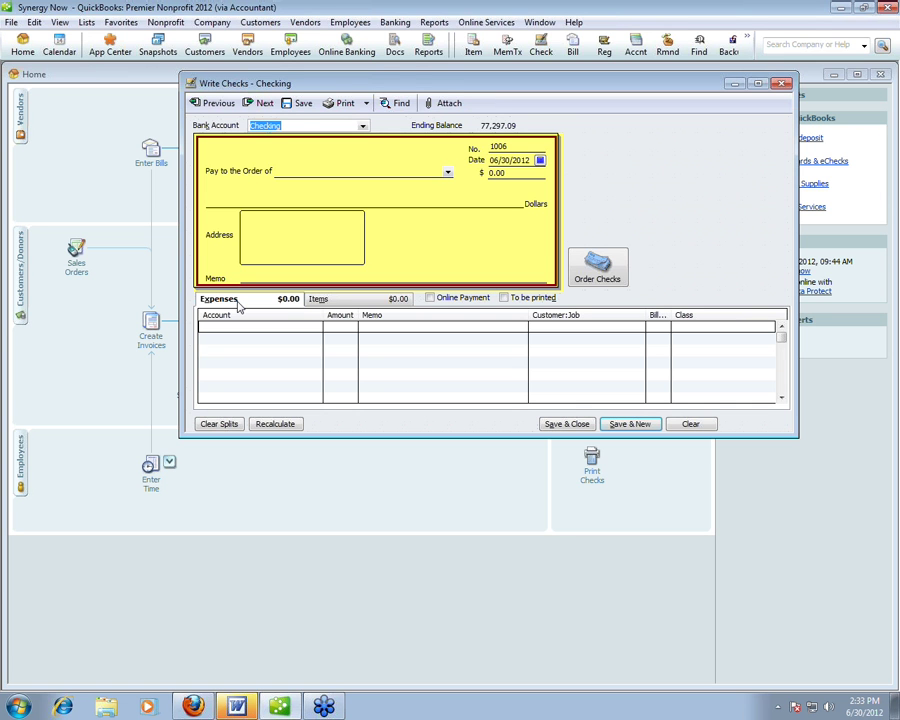
left_click(334, 303)
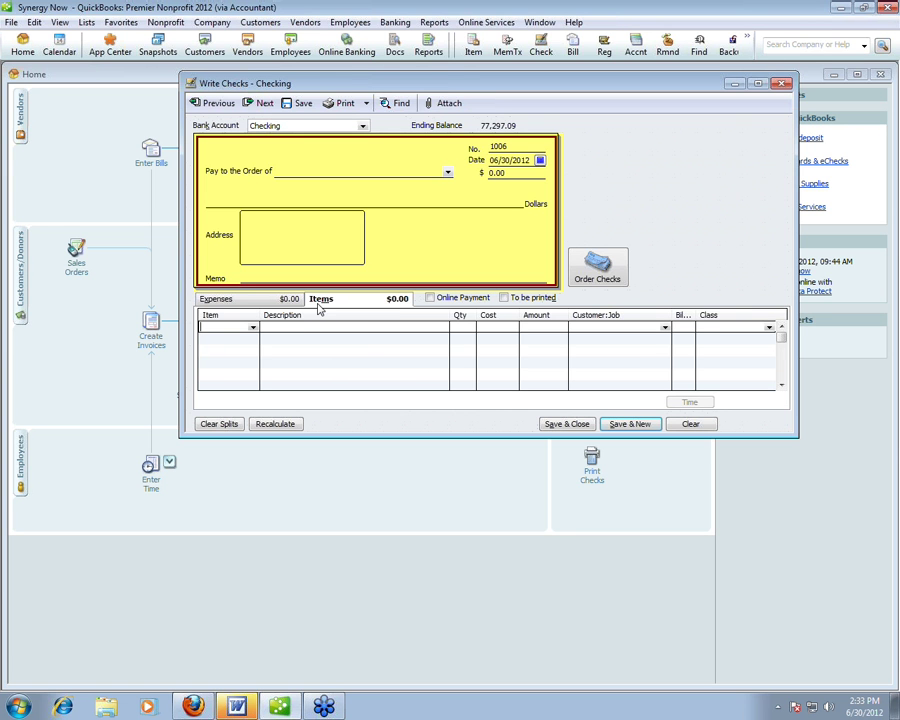
left_click(87, 24)
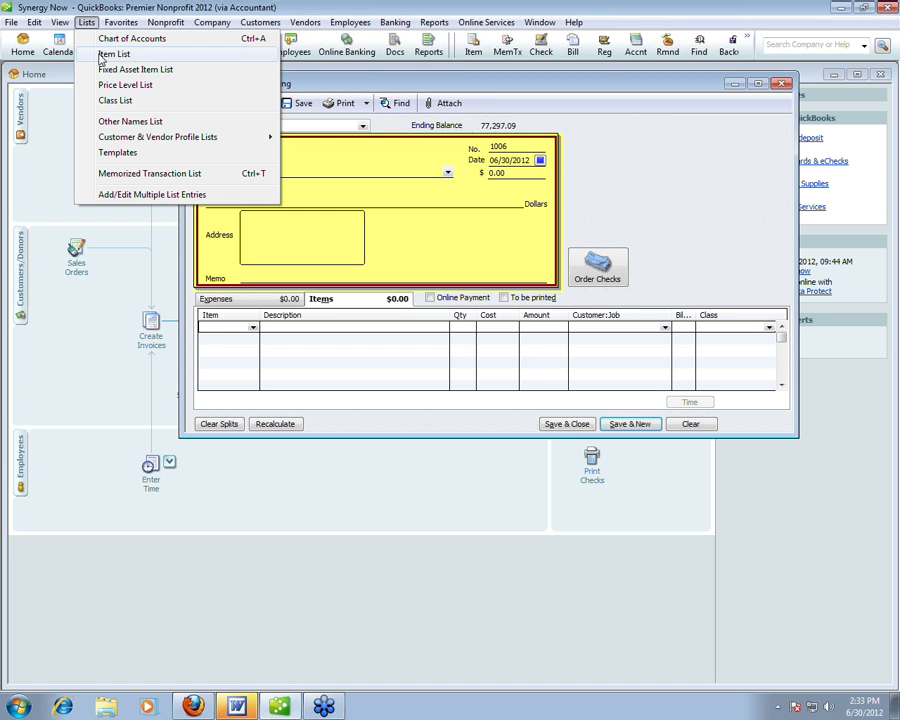
- Open the Gas Bill service item in the Item List to view its 1.00 rate, without saving
left_click(100, 55)
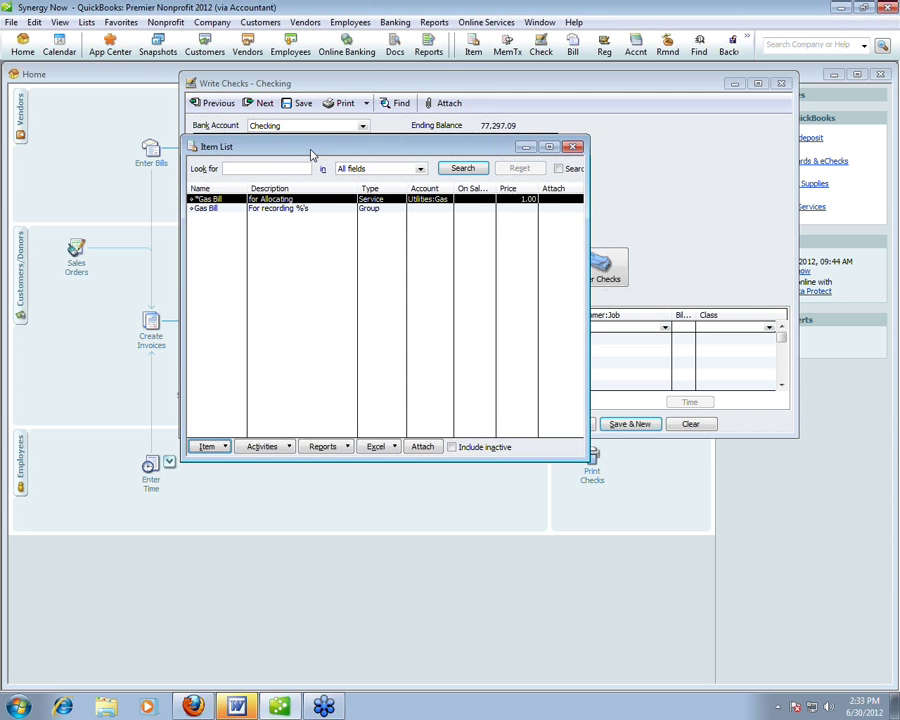
mouse_move(311, 150)
left_mouse_down()
mouse_move(329, 370)
mouse_move(321, 171)
left_mouse_up()
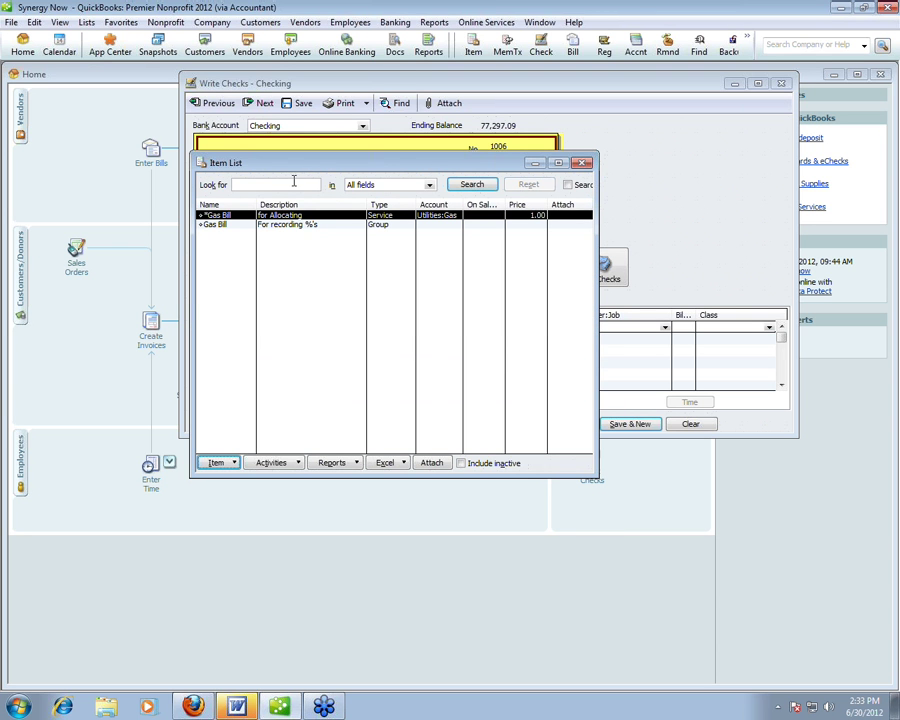
double_click(237, 221)
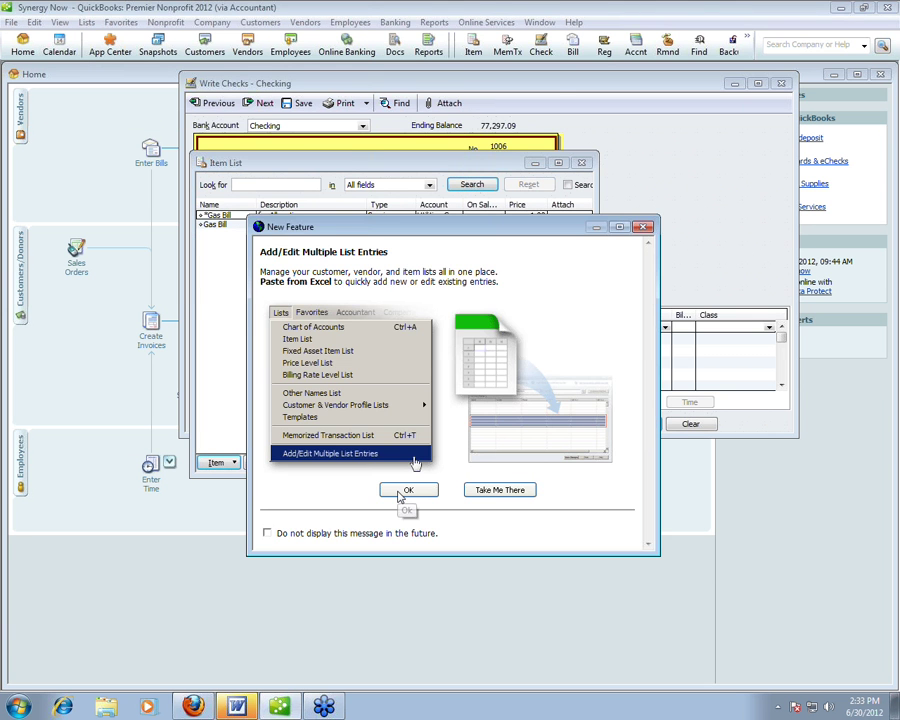
left_click(402, 490)
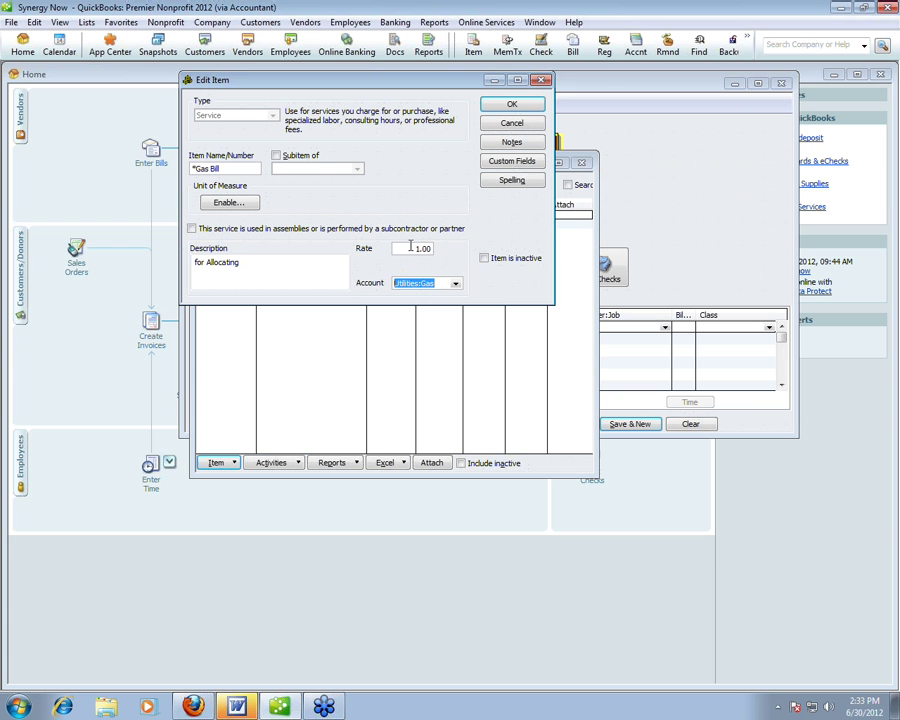
left_click(412, 248)
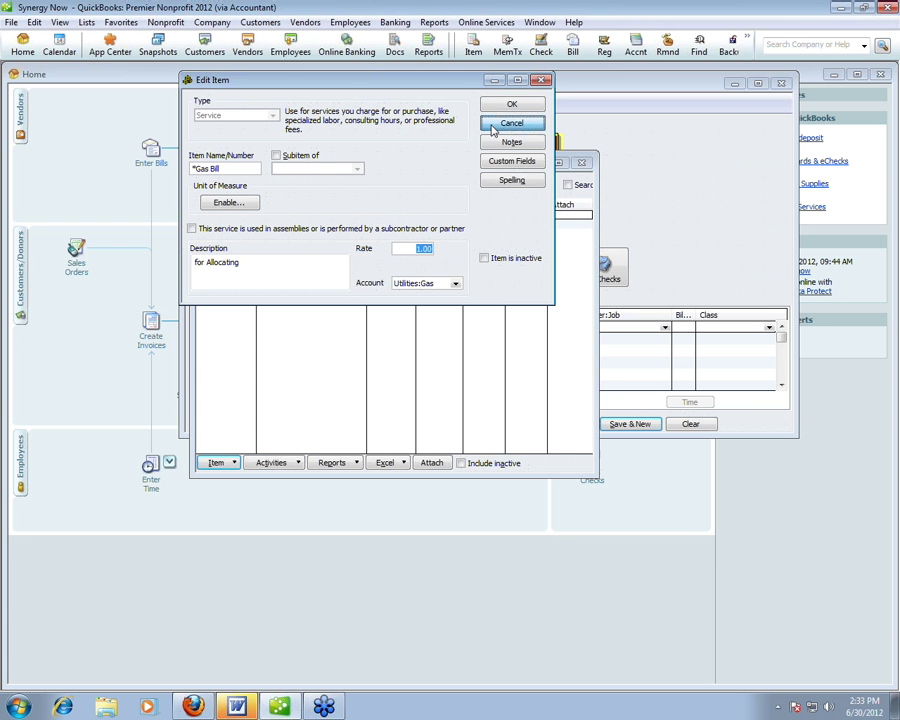
left_click(495, 126)
left_click(583, 164)
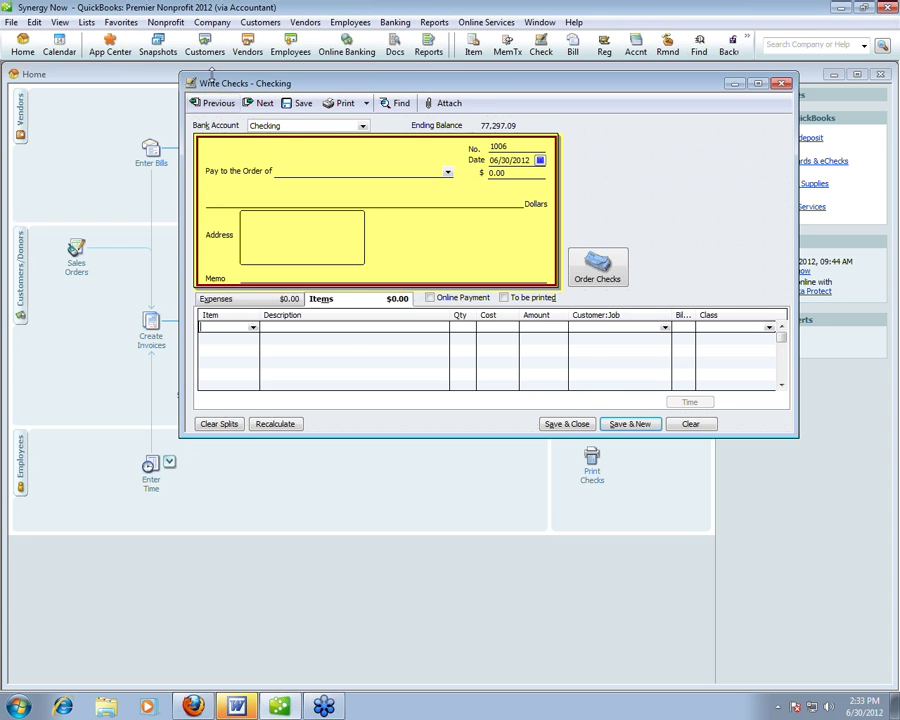
- Review the Gas Bill group's 0.75/0.25 split, close the Item List and begin entering payee 'At'
left_click(82, 23)
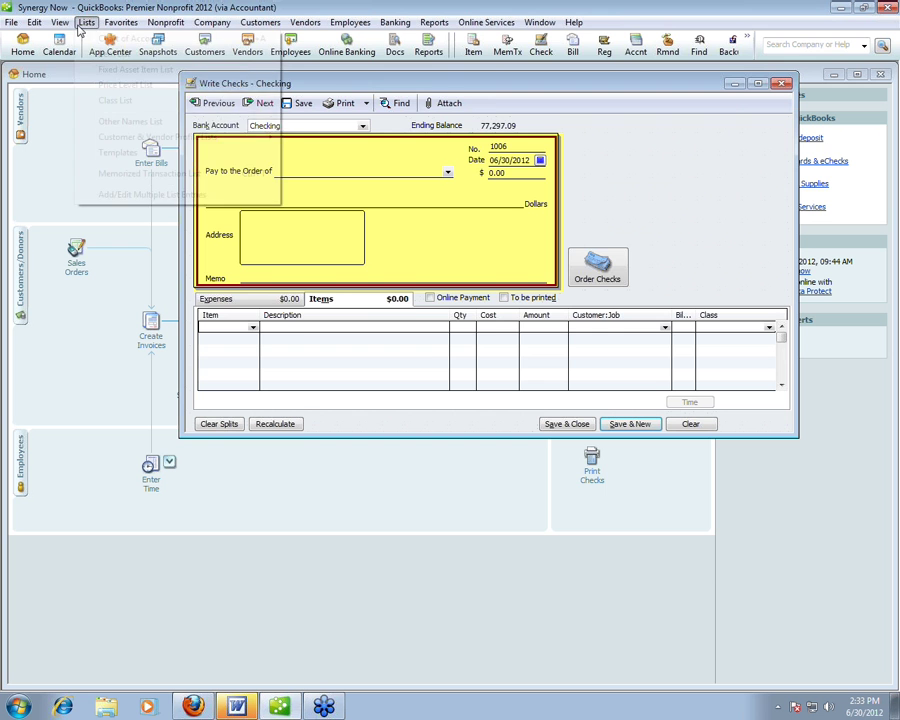
left_click(100, 53)
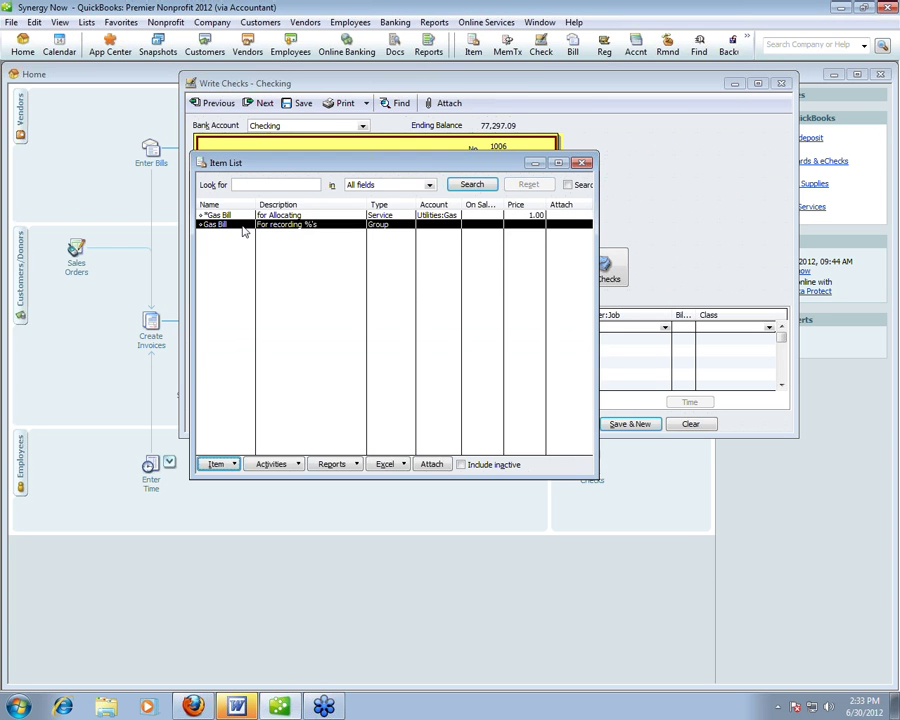
double_click(242, 226)
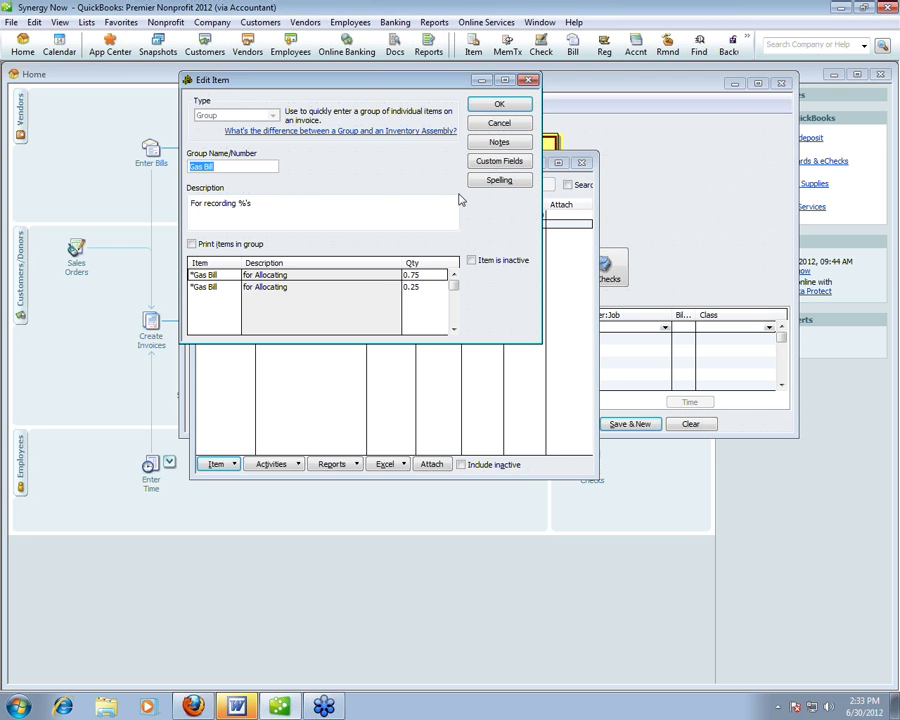
left_click(488, 123)
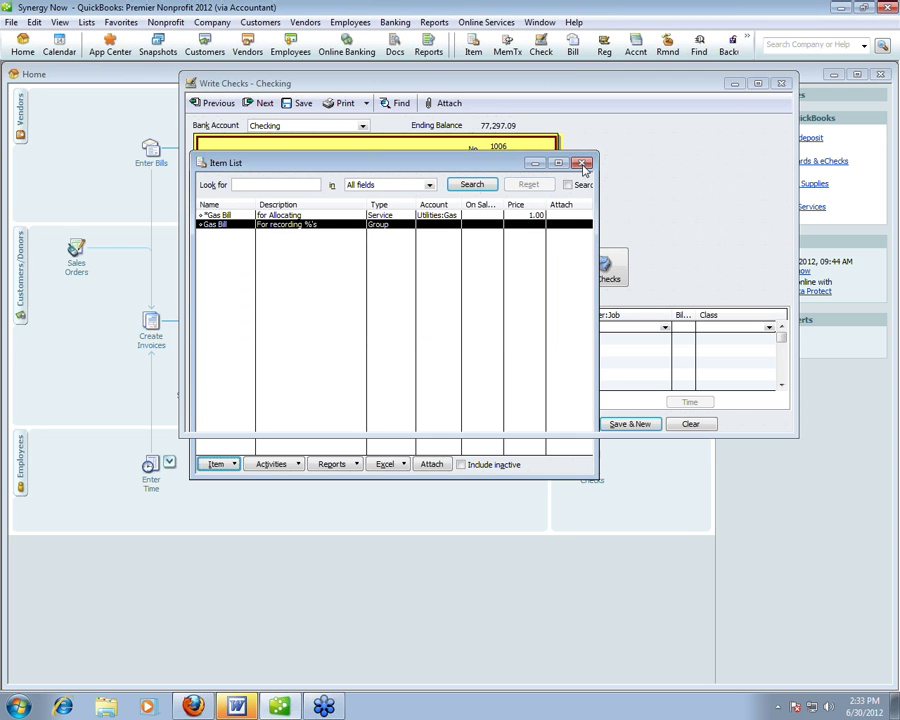
left_click(582, 163)
type("A")
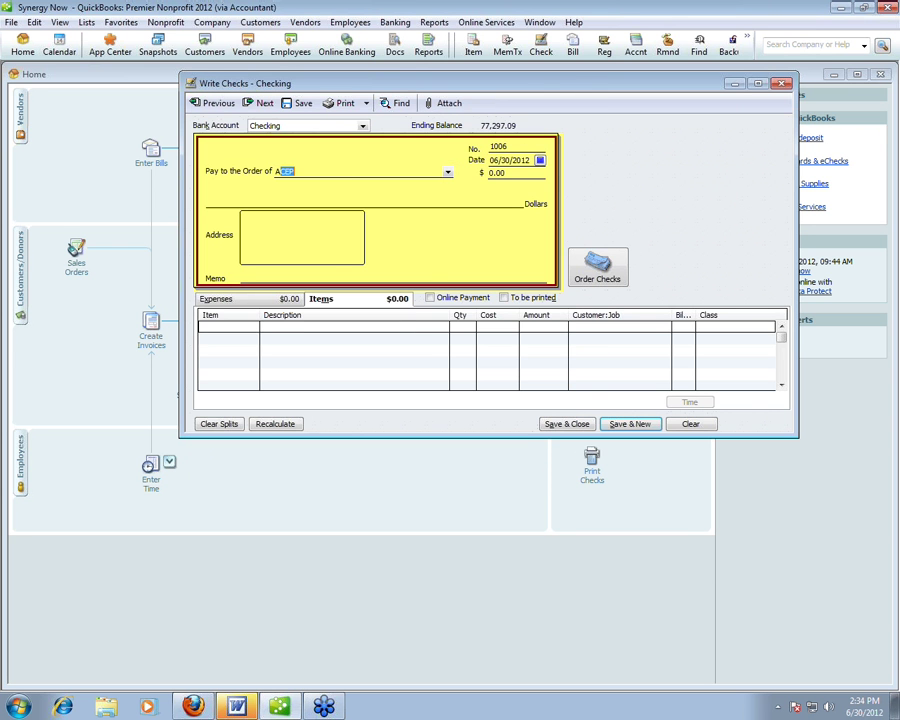
type("t")
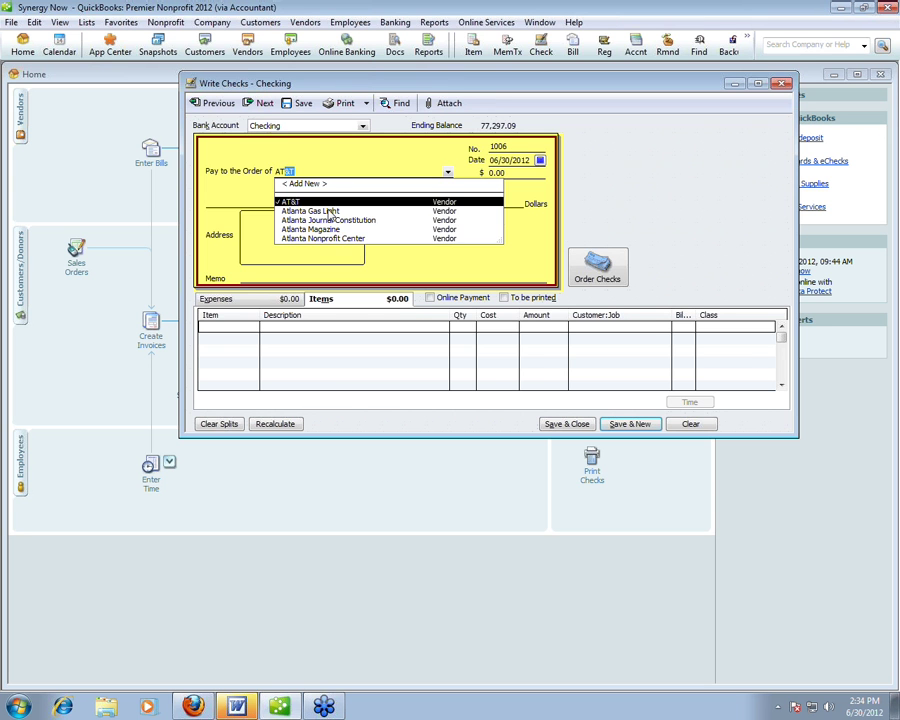
- Make Atlanta Gas Light the payee and add the Gas Bill group on the Items tab
left_click(330, 213)
left_click(254, 300)
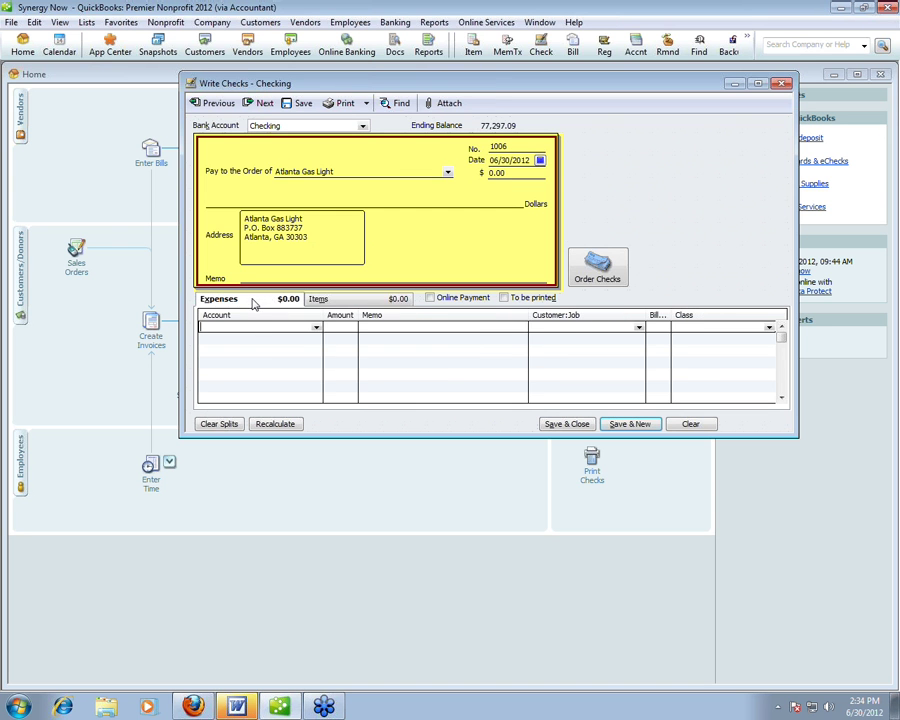
left_click(320, 299)
left_click(253, 327)
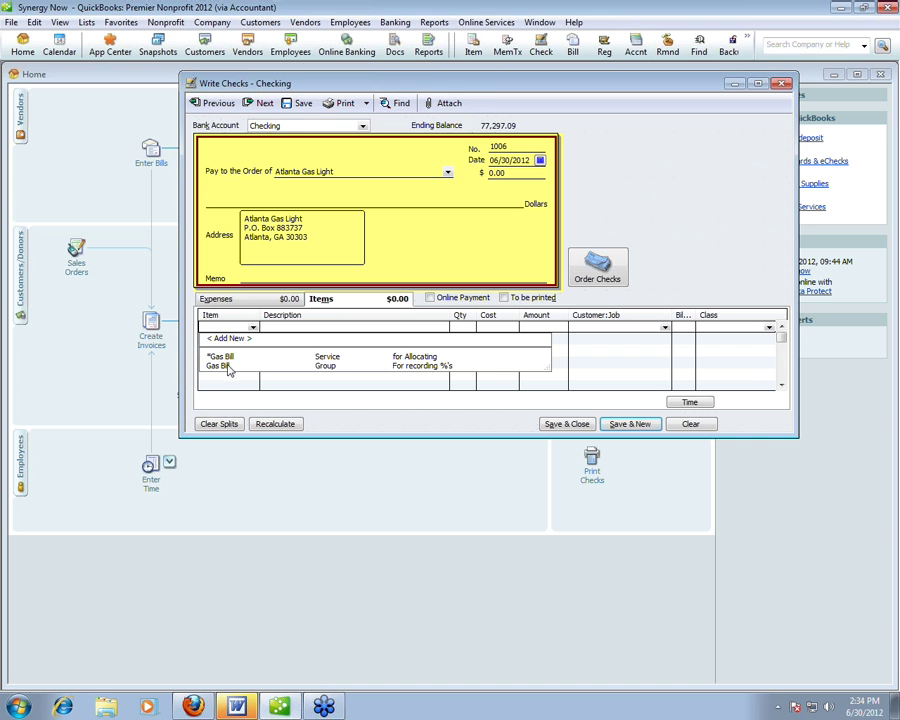
left_click(227, 366)
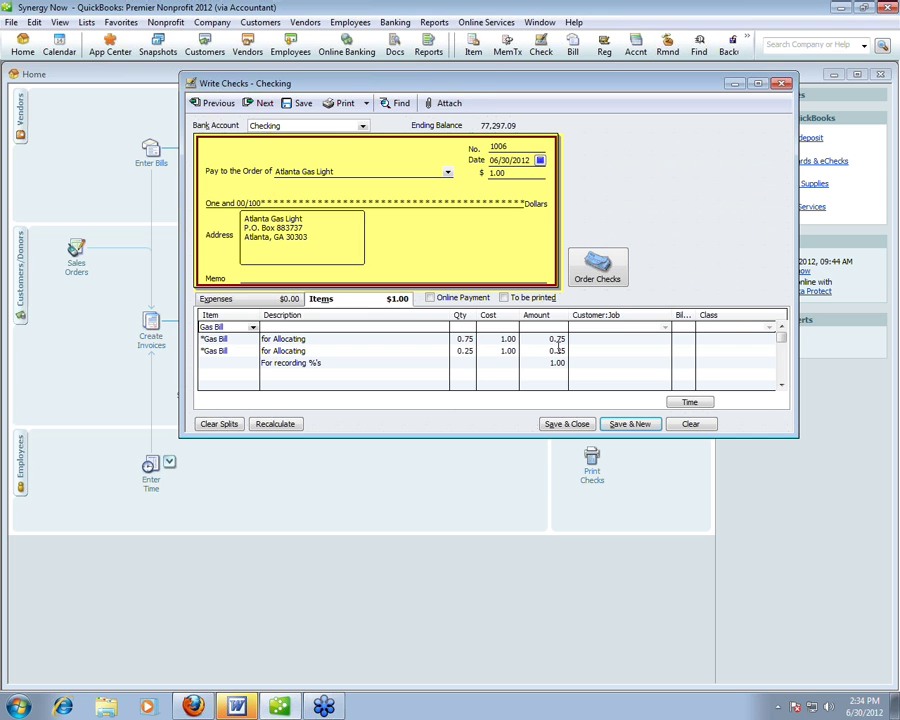
- Class the first Gas Bill line Go-Green Guidance Center and the second line Administrative
left_click(745, 337)
left_click(769, 339)
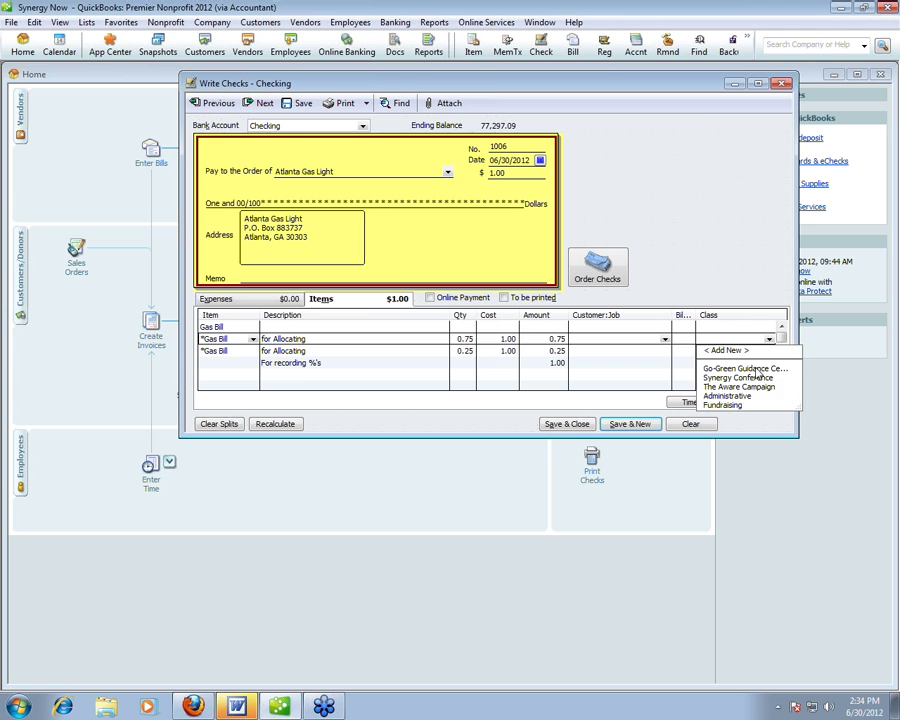
left_click(750, 368)
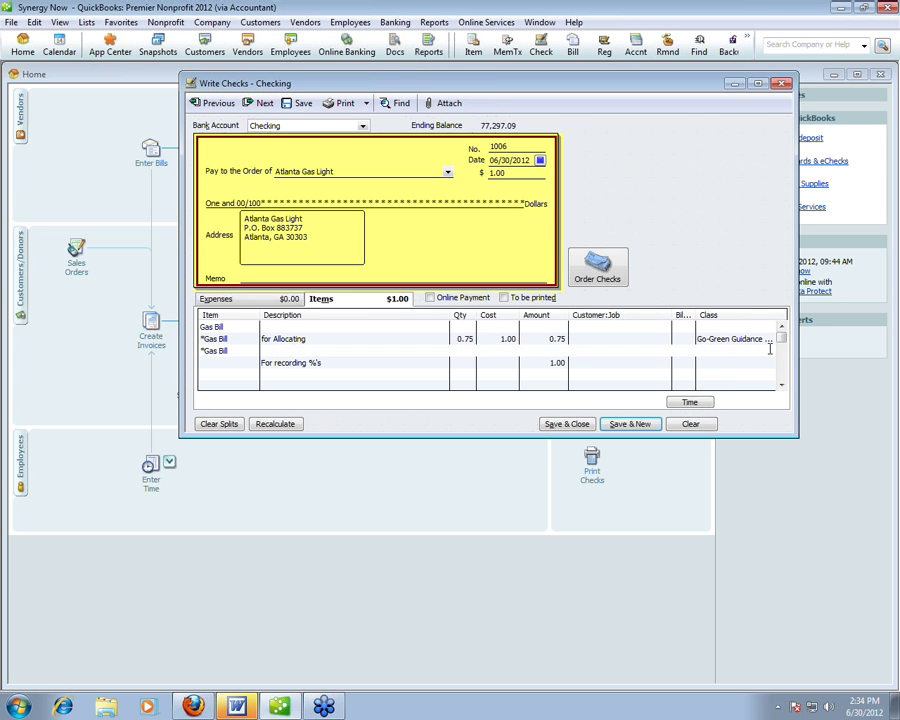
left_click(769, 350)
left_click(769, 351)
left_click(746, 403)
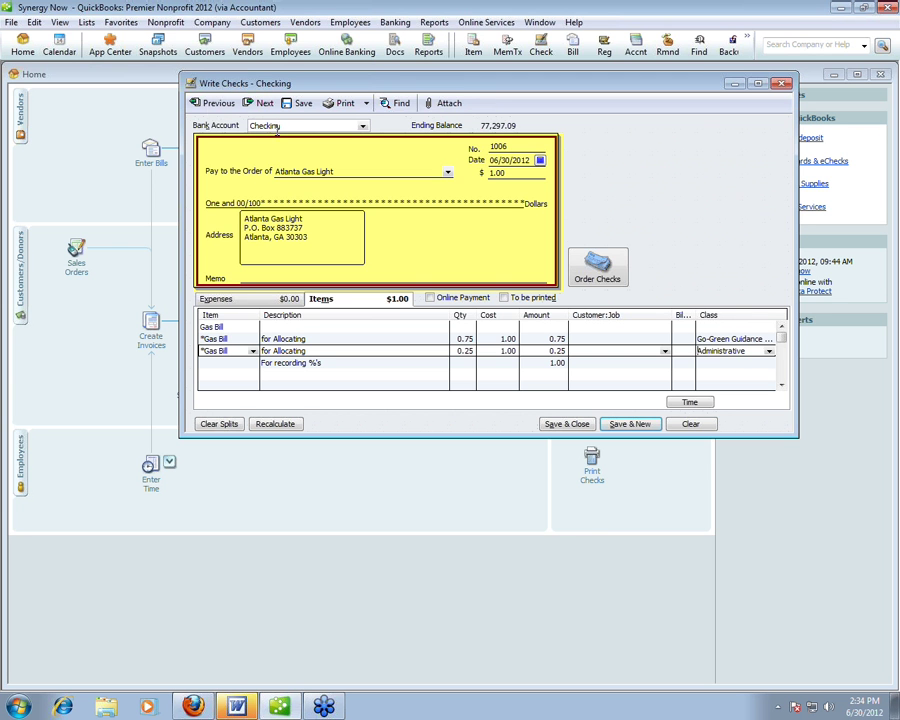
left_click(35, 22)
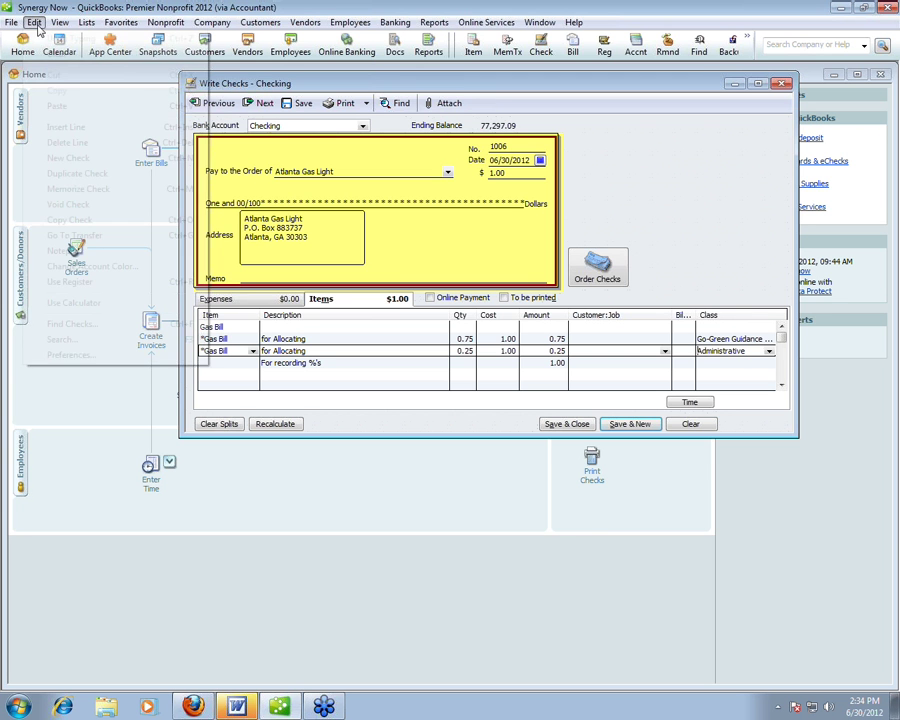
left_click(70, 355)
left_click(116, 245)
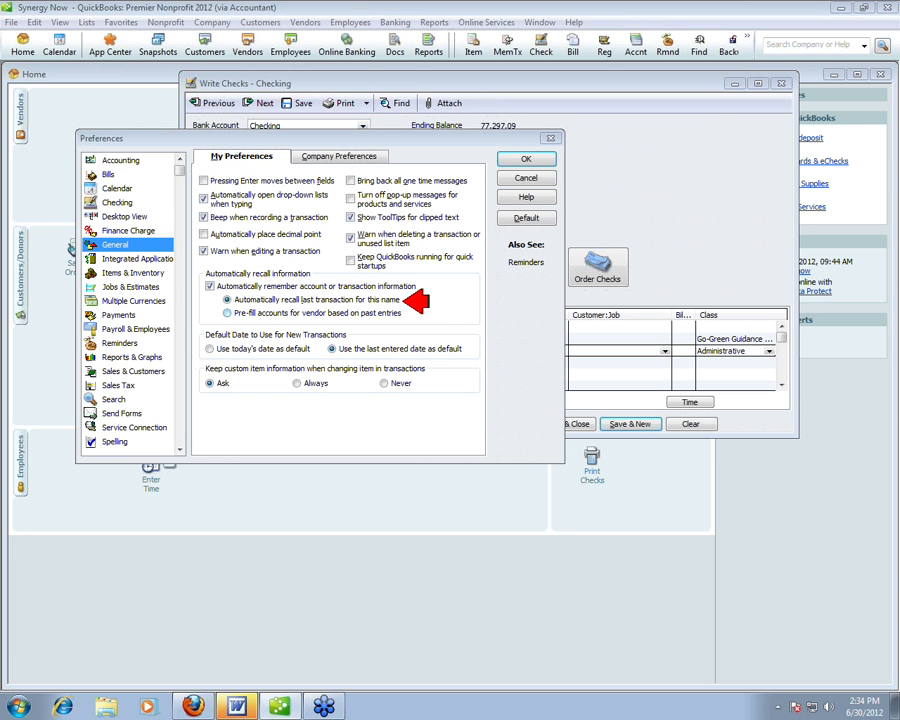
left_click(526, 159)
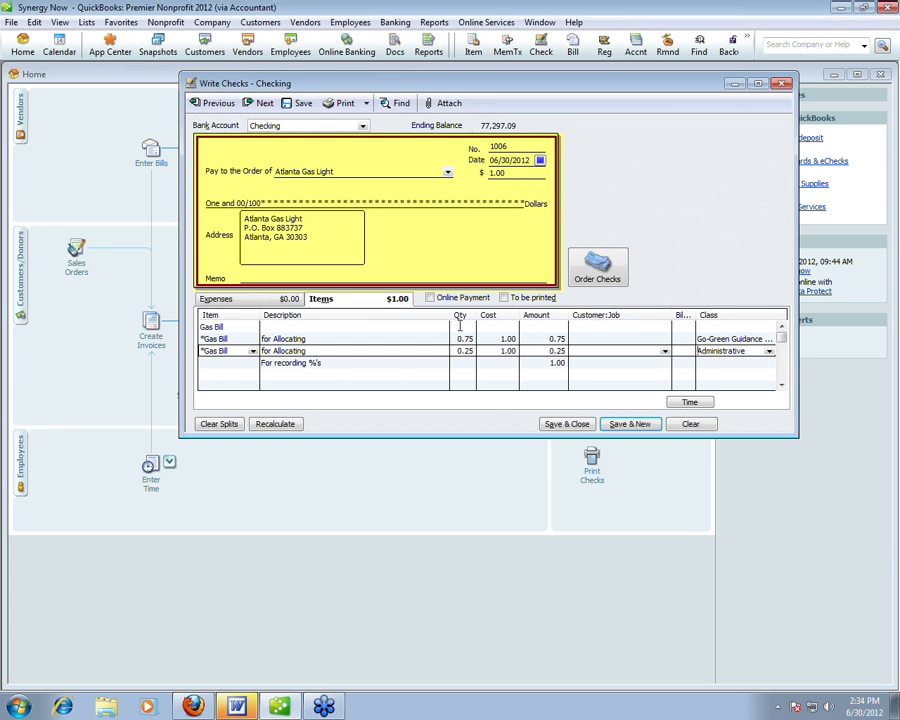
left_click(528, 327)
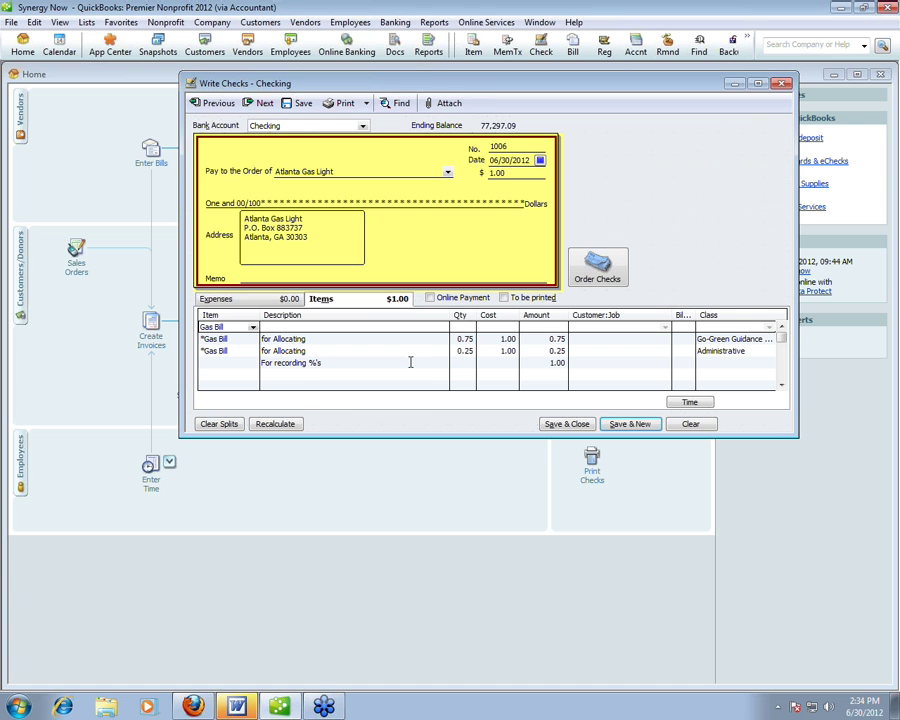
- Give the Gas Bill group a quantity of 200 and save check 1006
type("200")
left_click(561, 360)
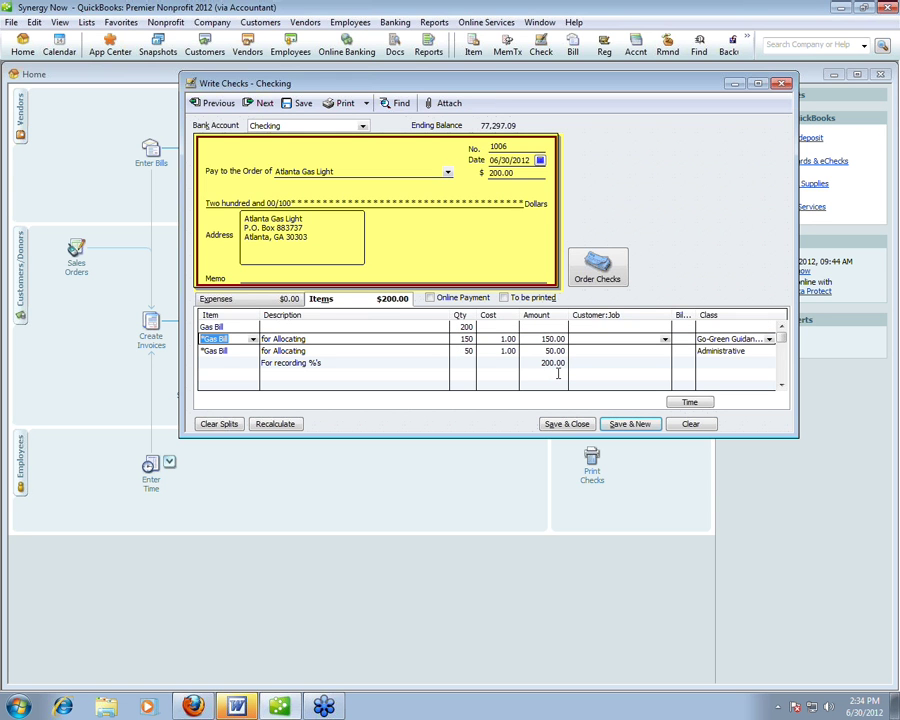
left_click(630, 424)
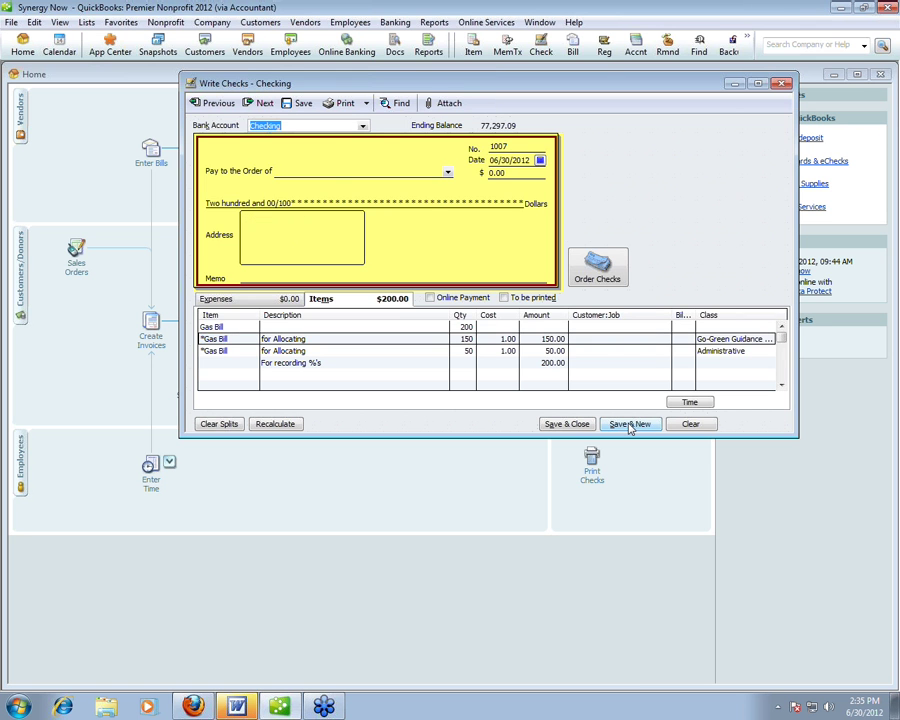
- Start an Atlanta Gas Light check with Gas Bill quantity 562.38, then clear it and close the form
type("Atlanta Gas Light")
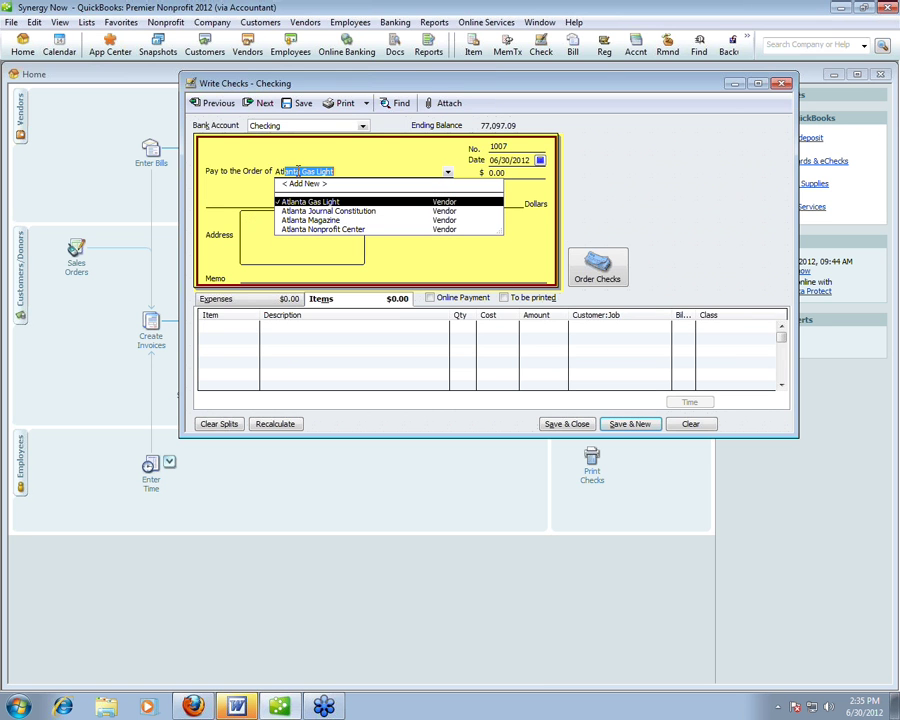
left_click(332, 204)
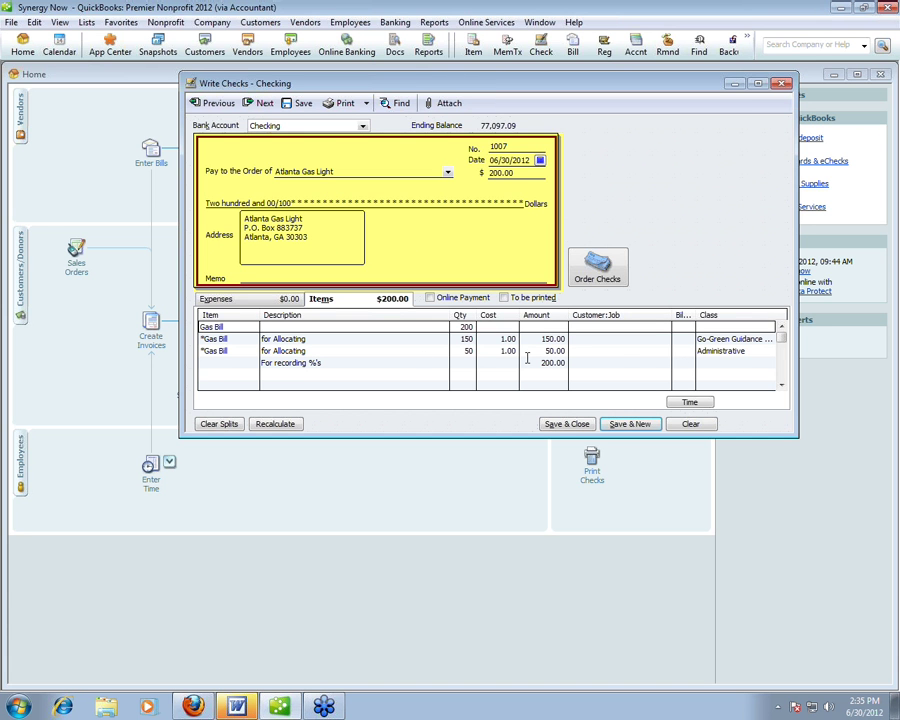
left_click(470, 327)
type("562.38")
key("Tab")
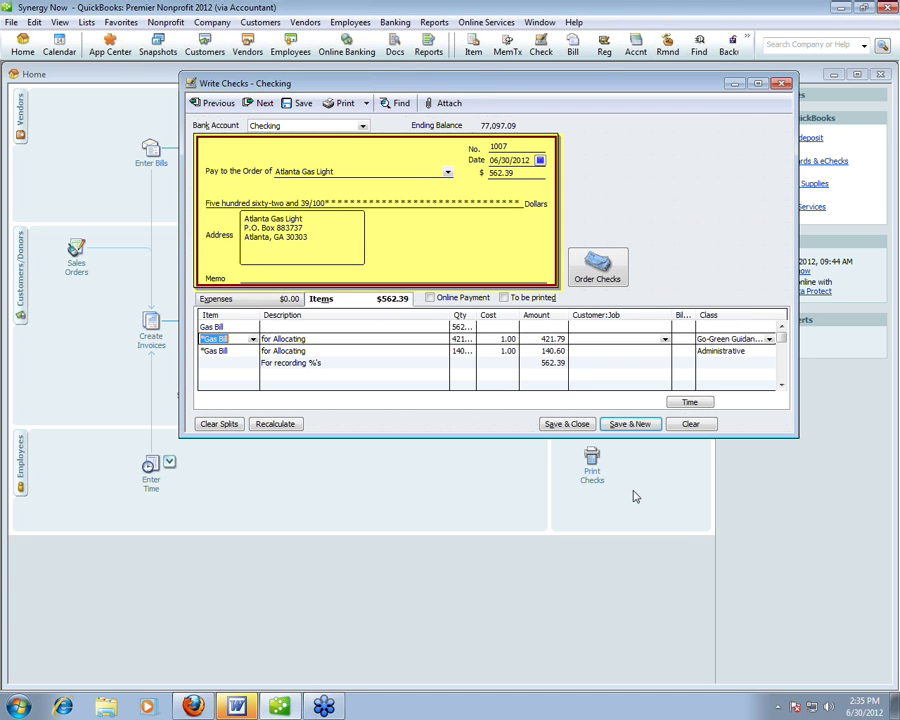
left_click(689, 428)
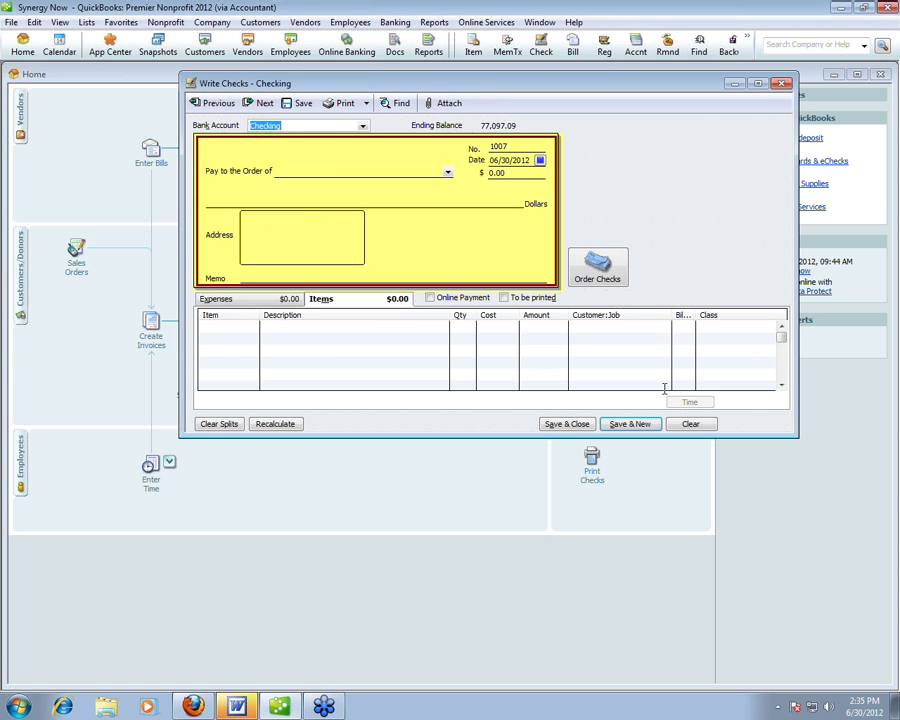
left_click(782, 85)
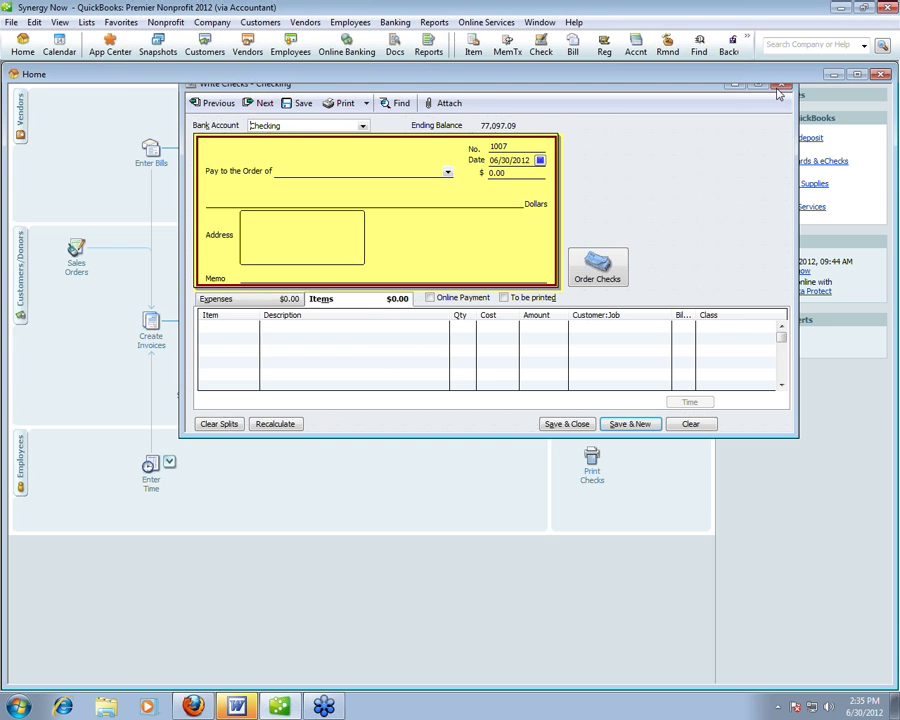
- Open the Non-Profit New Features company file through File > Open or Restore Company
left_click(11, 22)
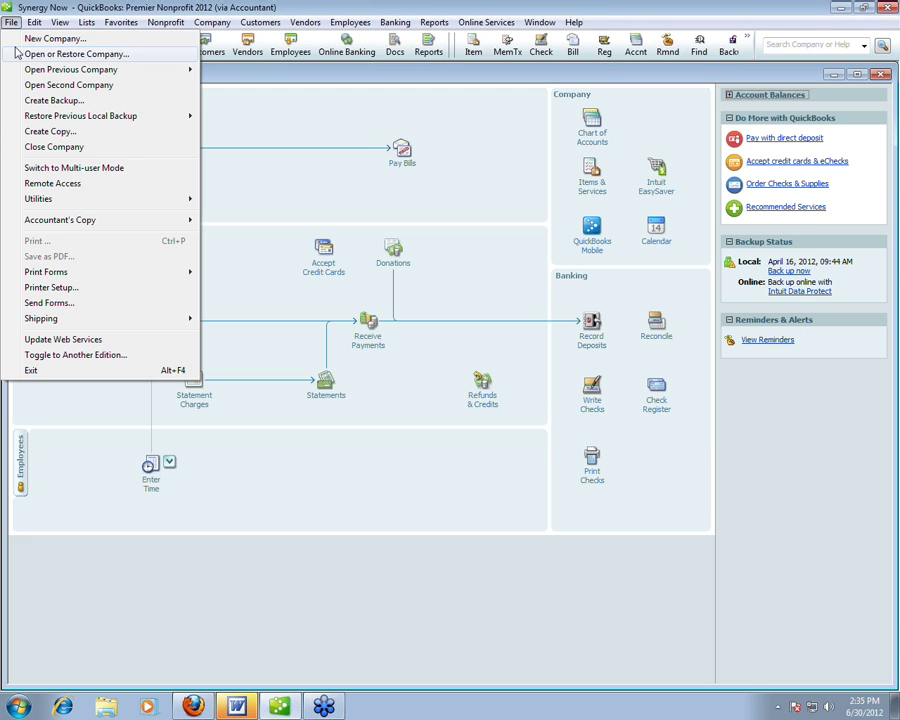
left_click(50, 55)
left_click(212, 386)
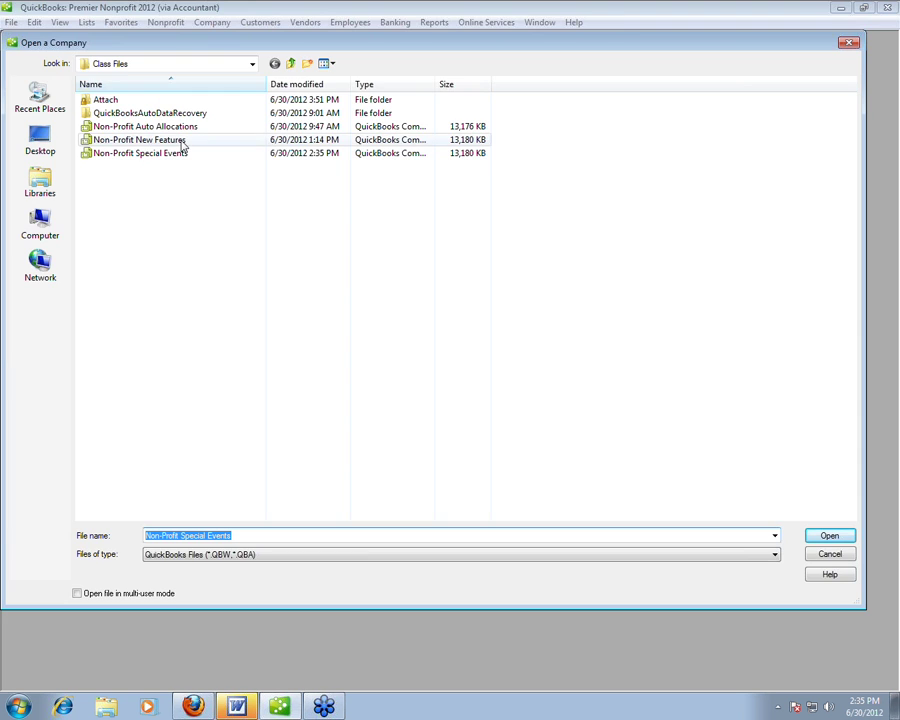
double_click(182, 142)
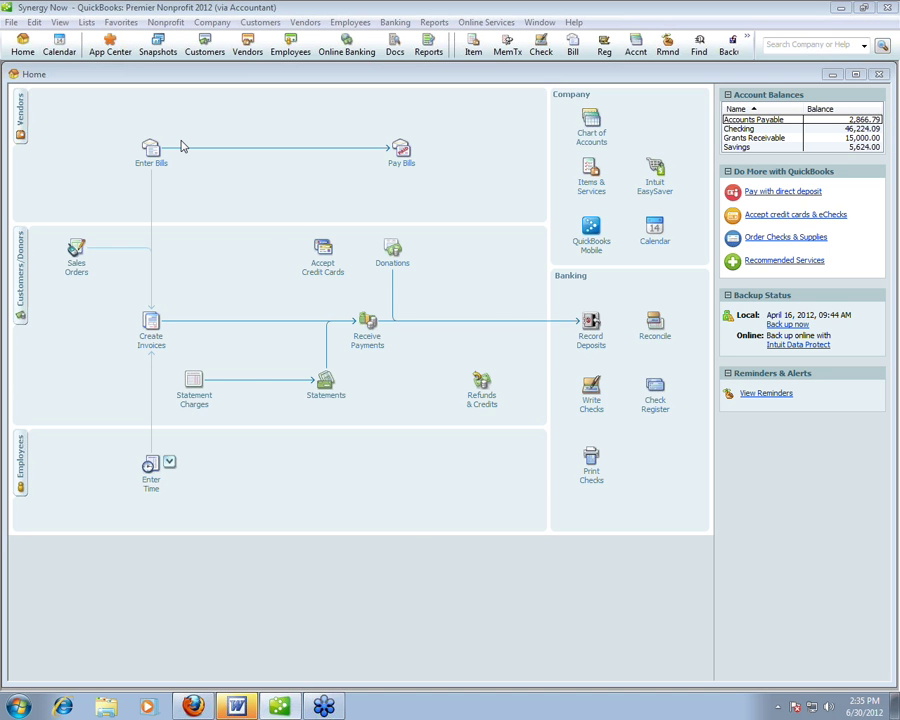
key("F2")
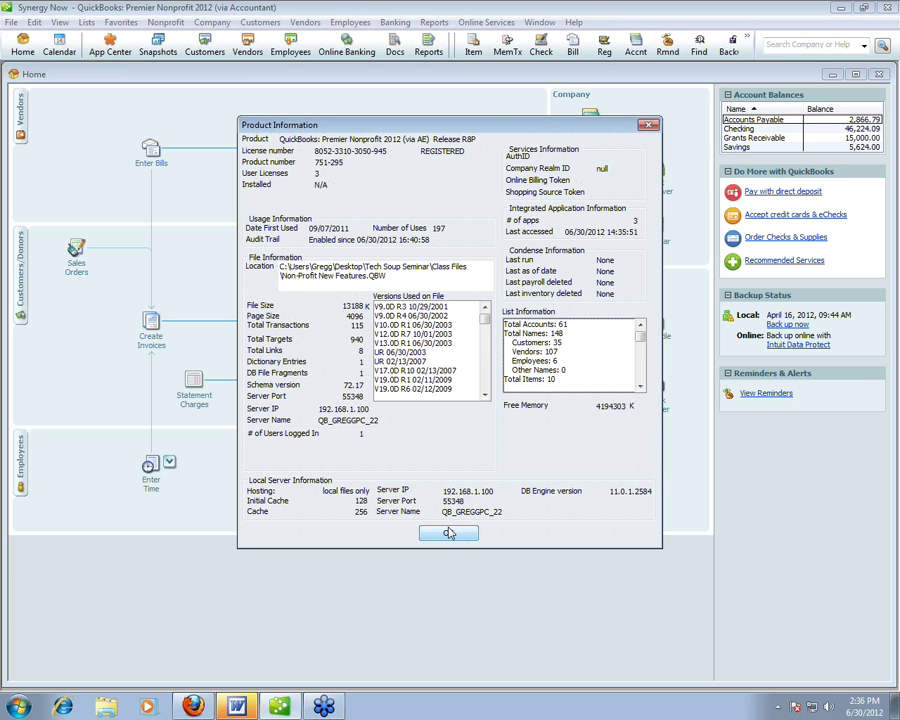
left_click(449, 534)
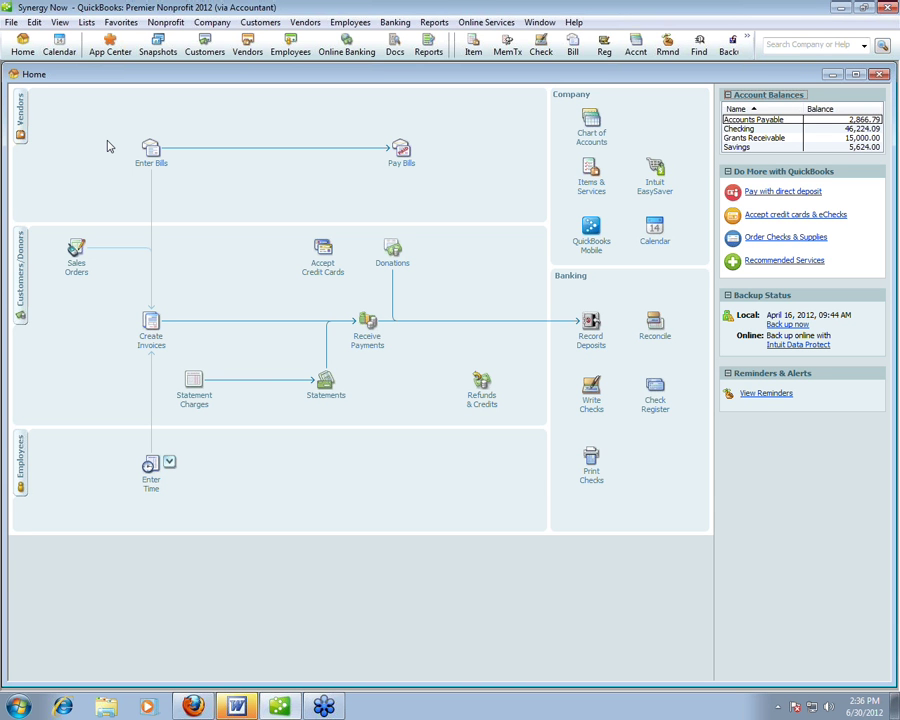
- View the first donor's record and additional info in the Customer Center, cancel, and close it
left_click(206, 50)
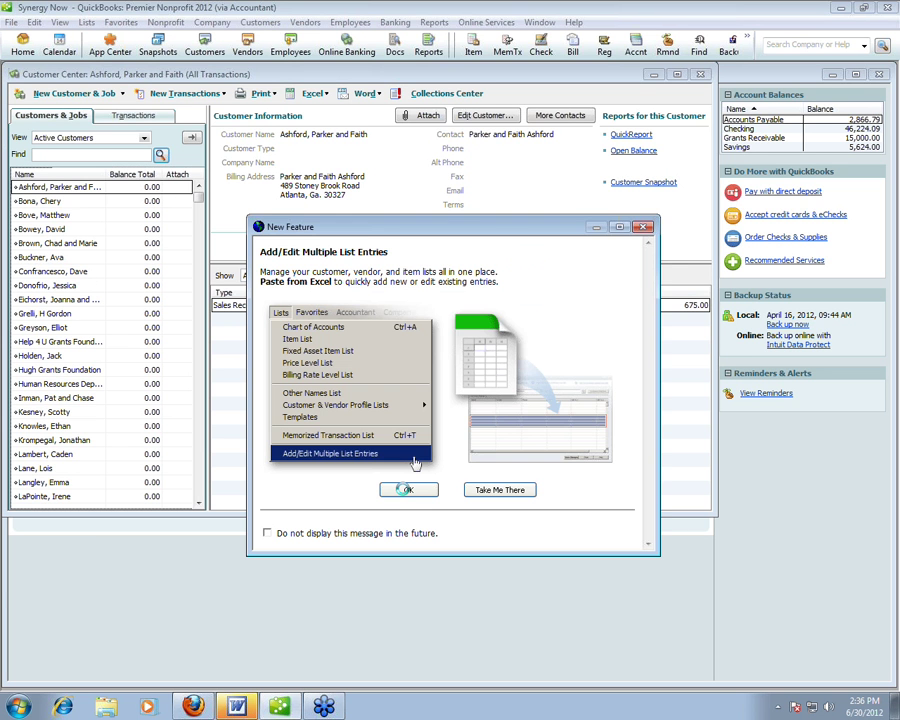
left_click(408, 489)
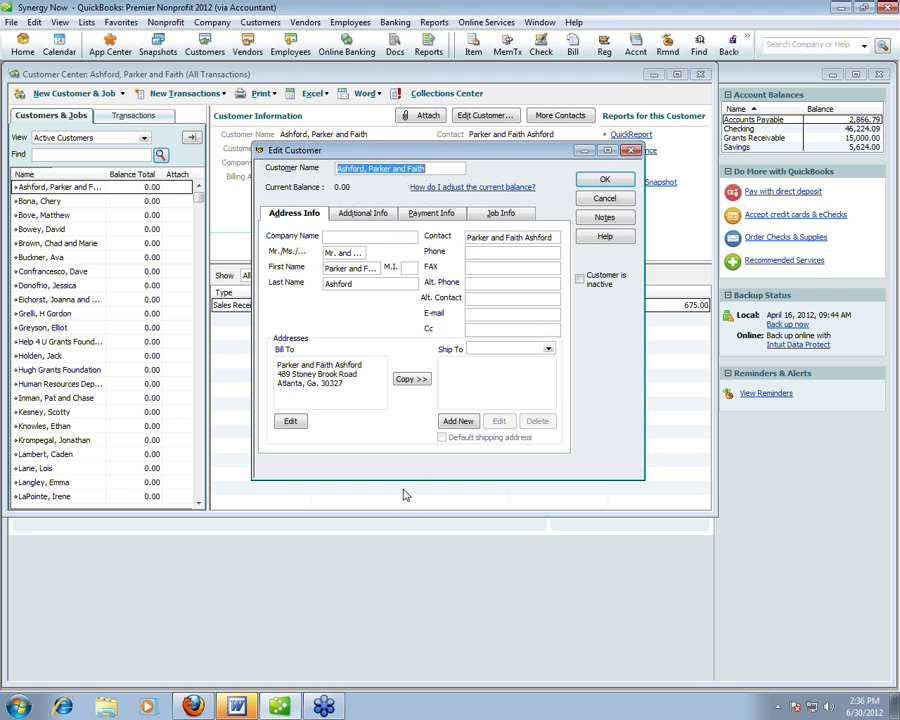
left_click(363, 213)
left_click(378, 263)
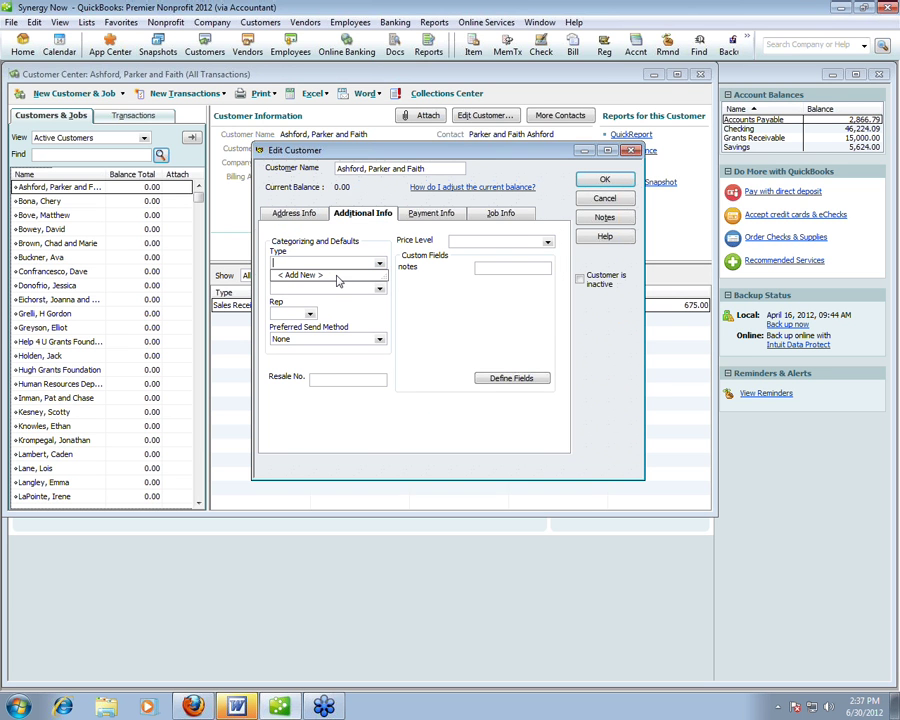
left_click(604, 198)
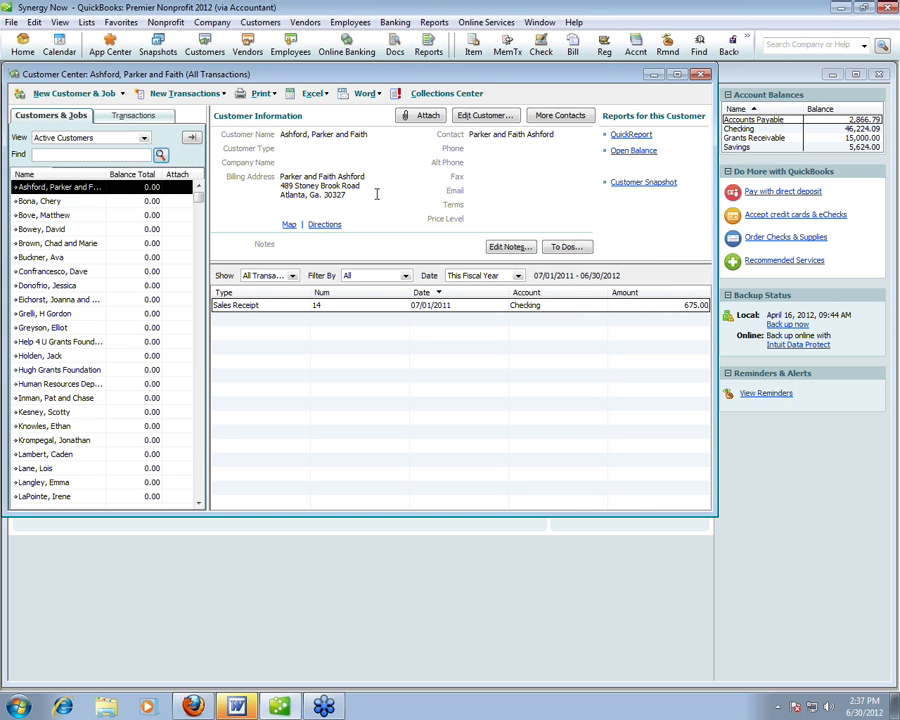
left_click(701, 76)
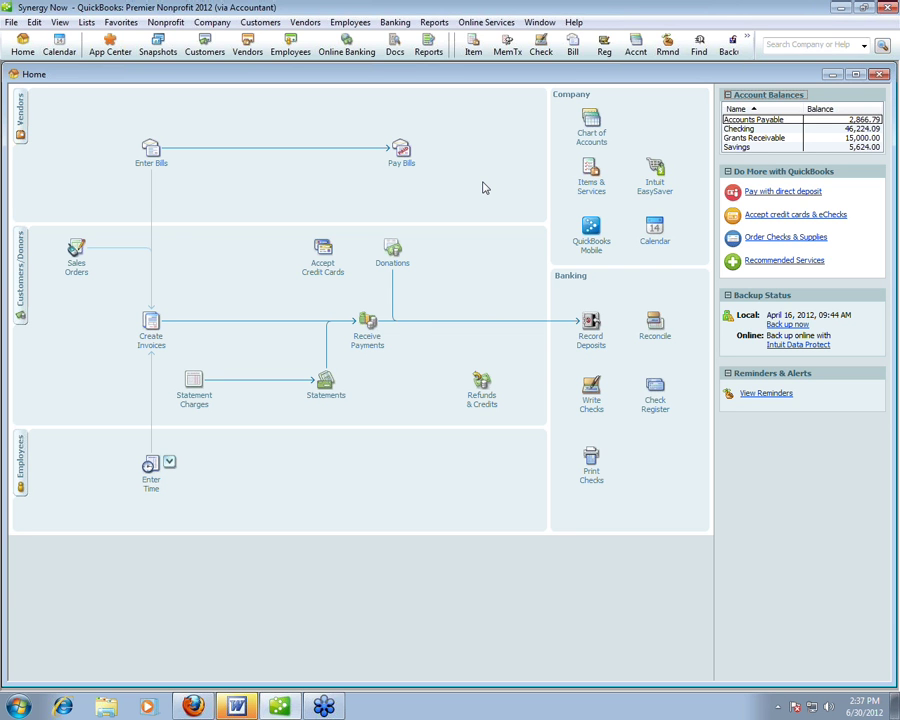
- Reopen and close the Customer Center, then start a new donation sales receipt
left_click(22, 256)
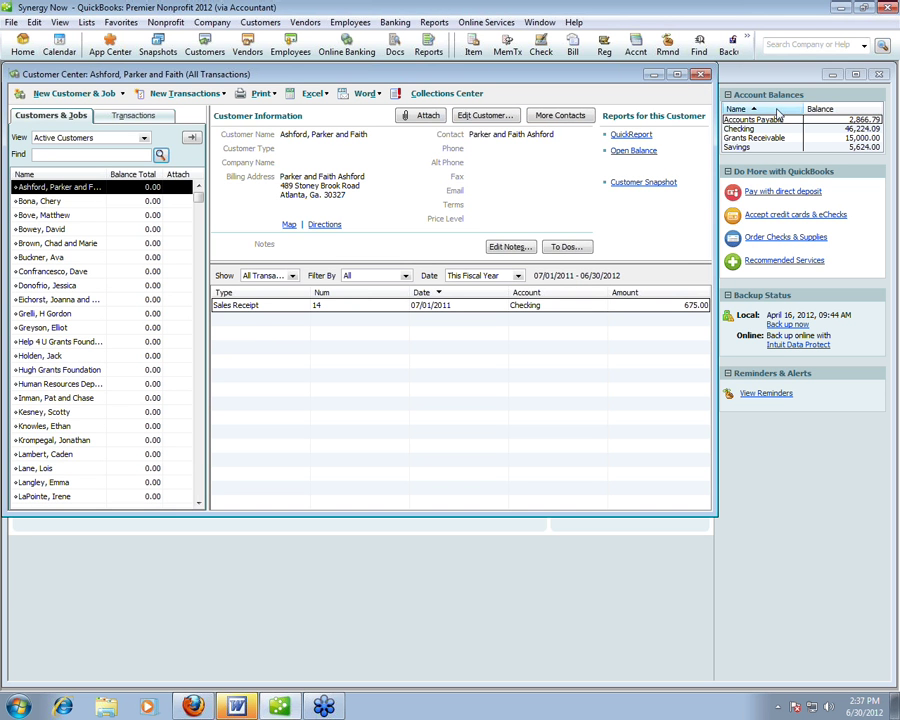
left_click(703, 77)
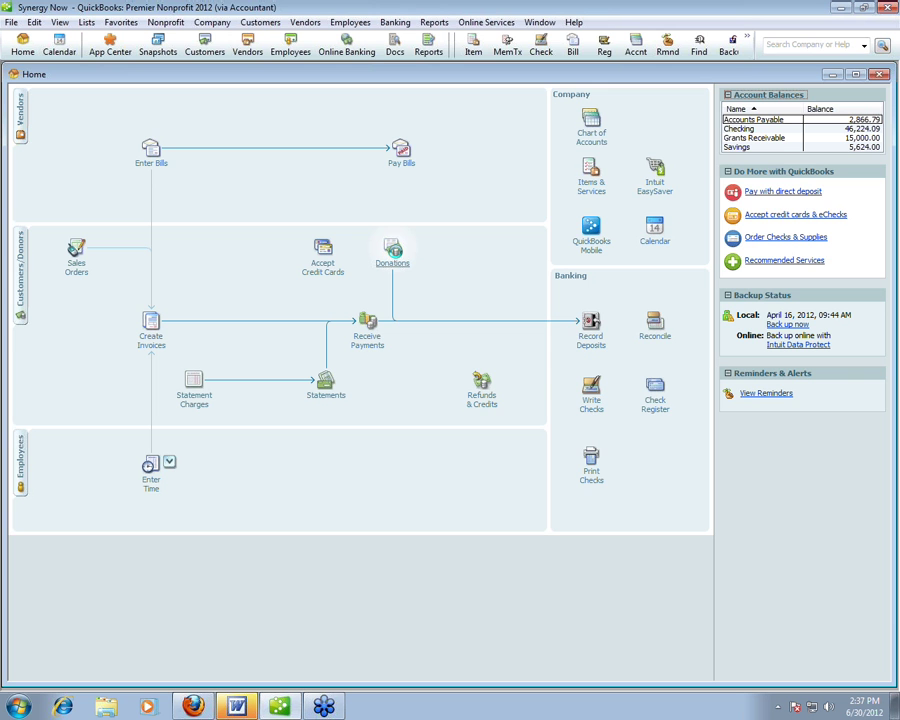
left_click(393, 252)
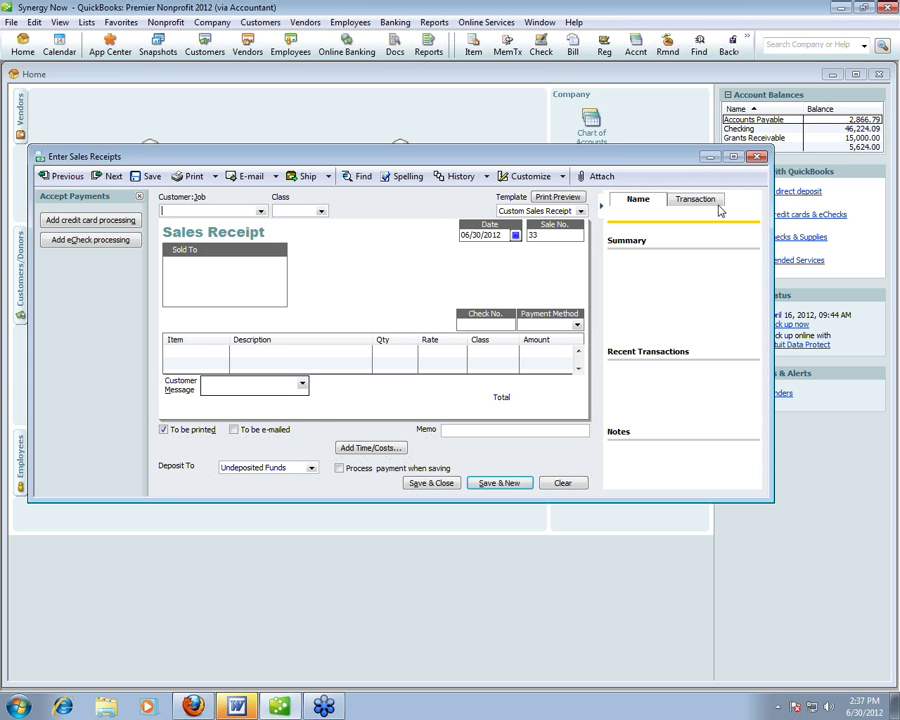
- Close the blank Enter Sales Receipts form without saving
left_click(758, 158)
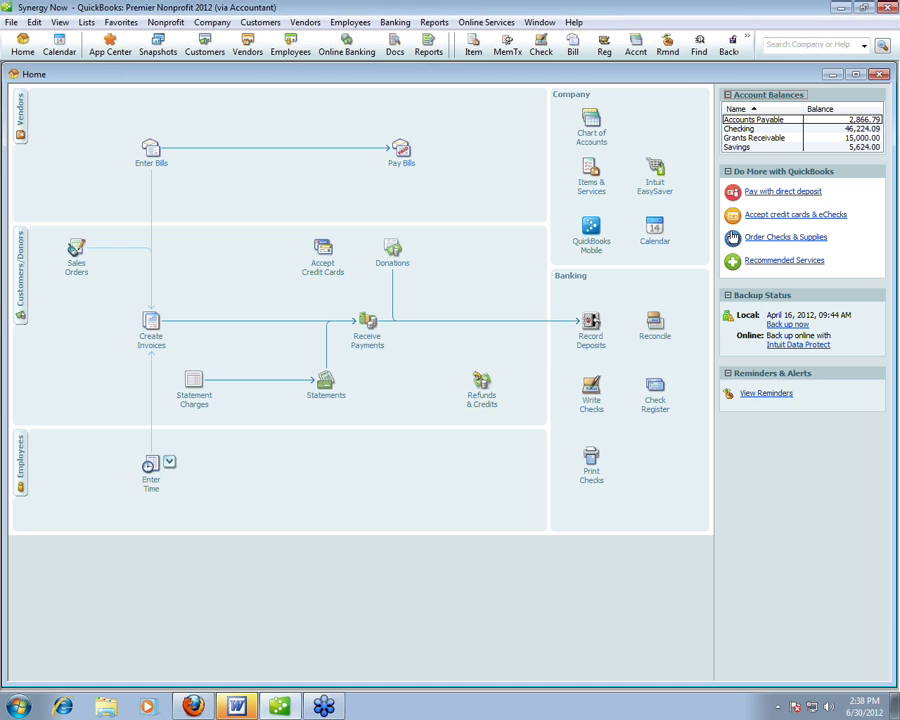
left_click(594, 334)
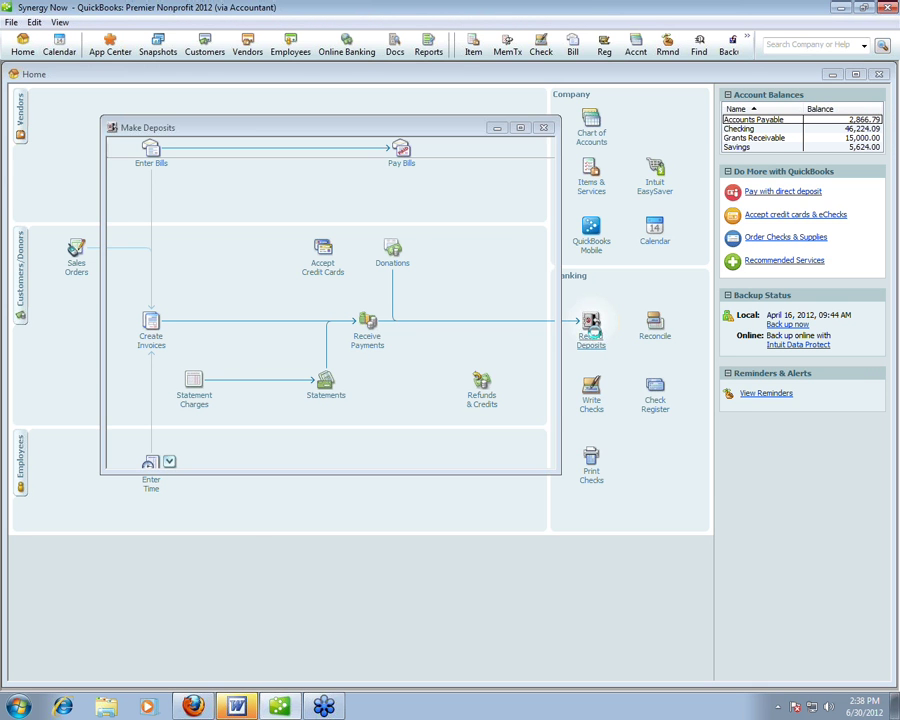
left_click_drag(372, 223, 300, 223)
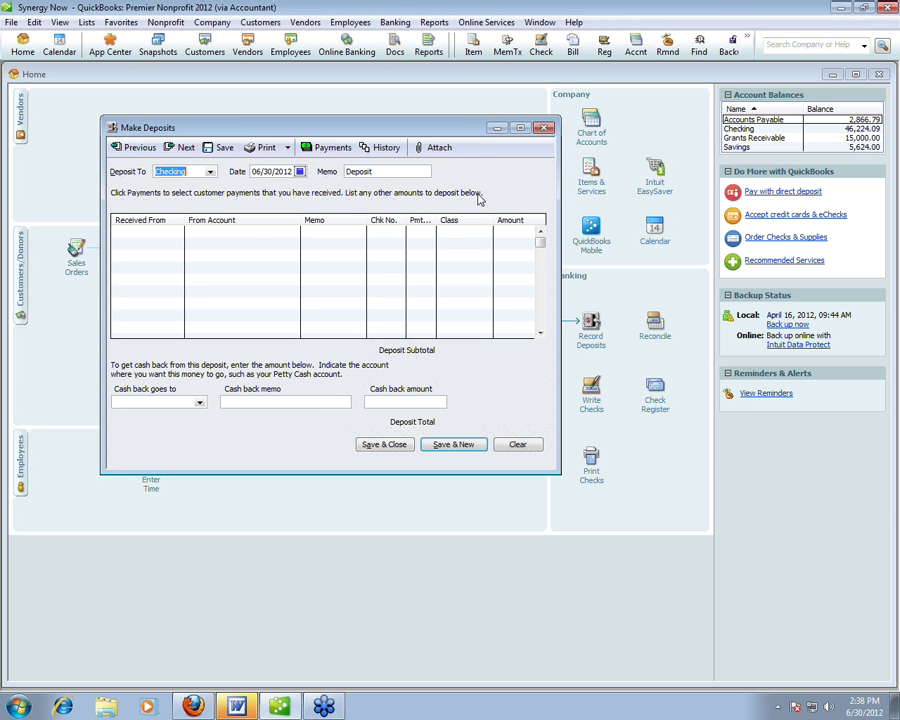
left_click(544, 128)
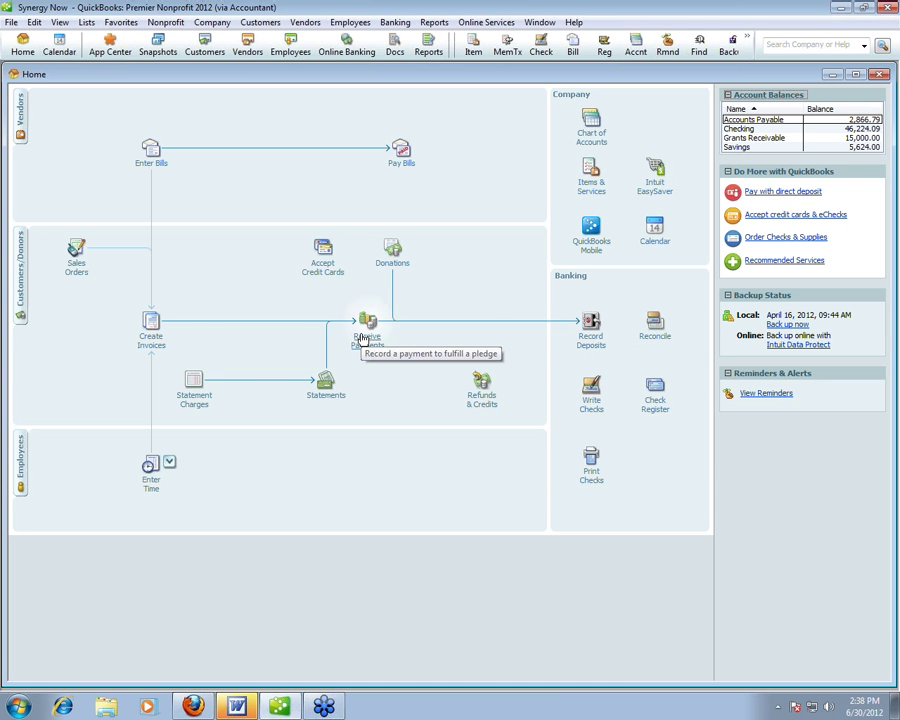
left_click(592, 341)
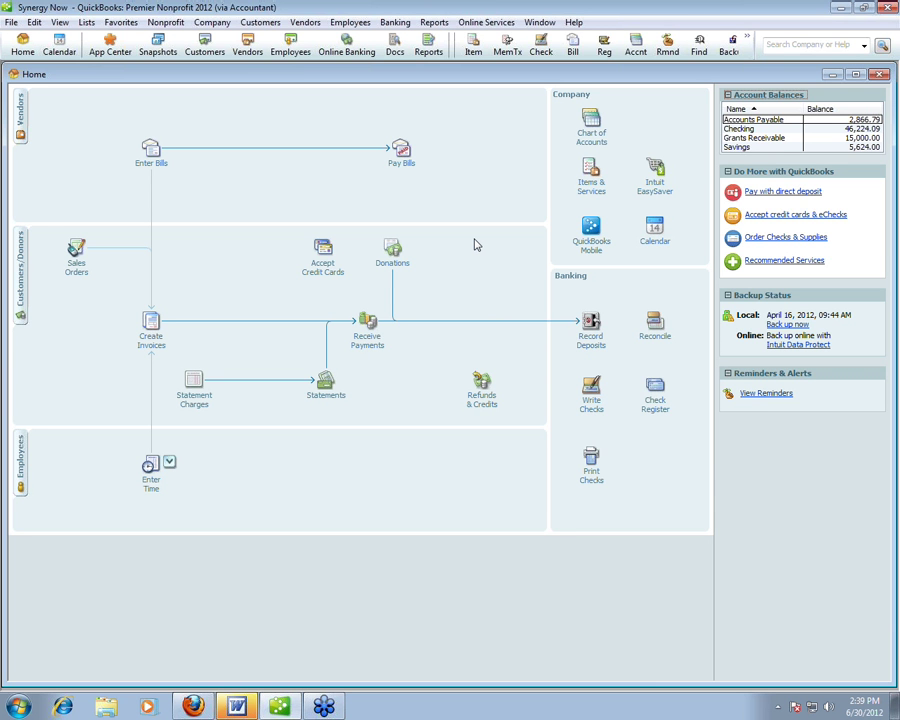
key("F2")
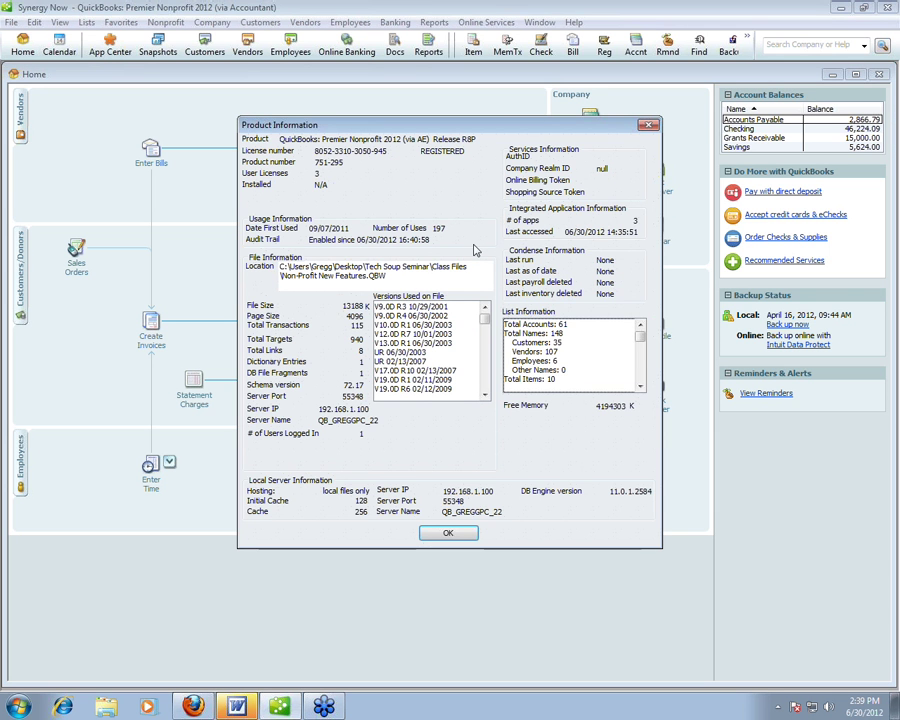
left_click(456, 535)
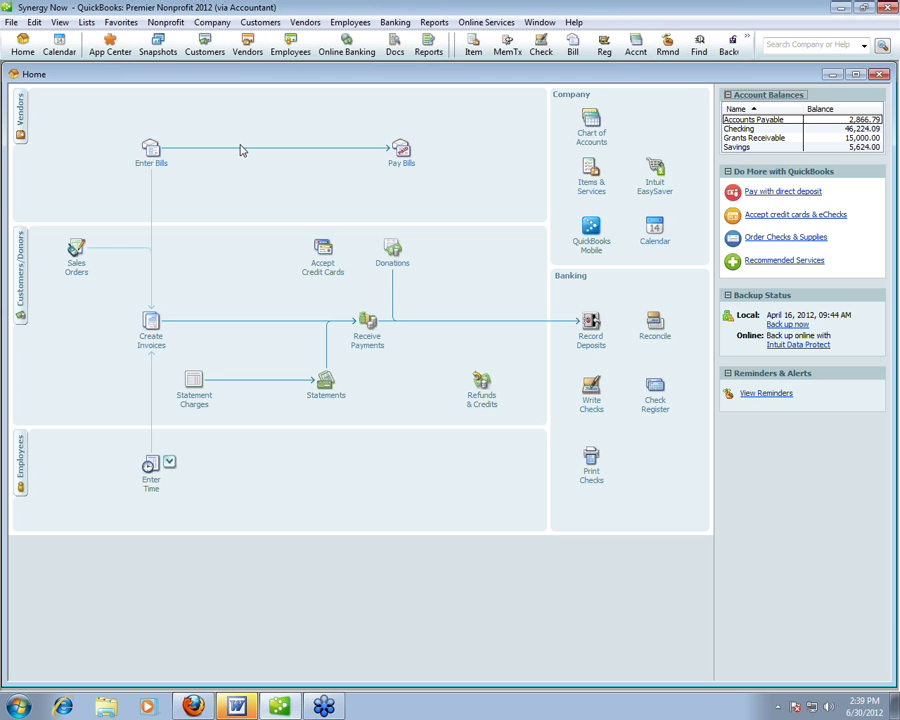
- Look through the Customer Center, close it, and show the Customers menu
left_click(206, 47)
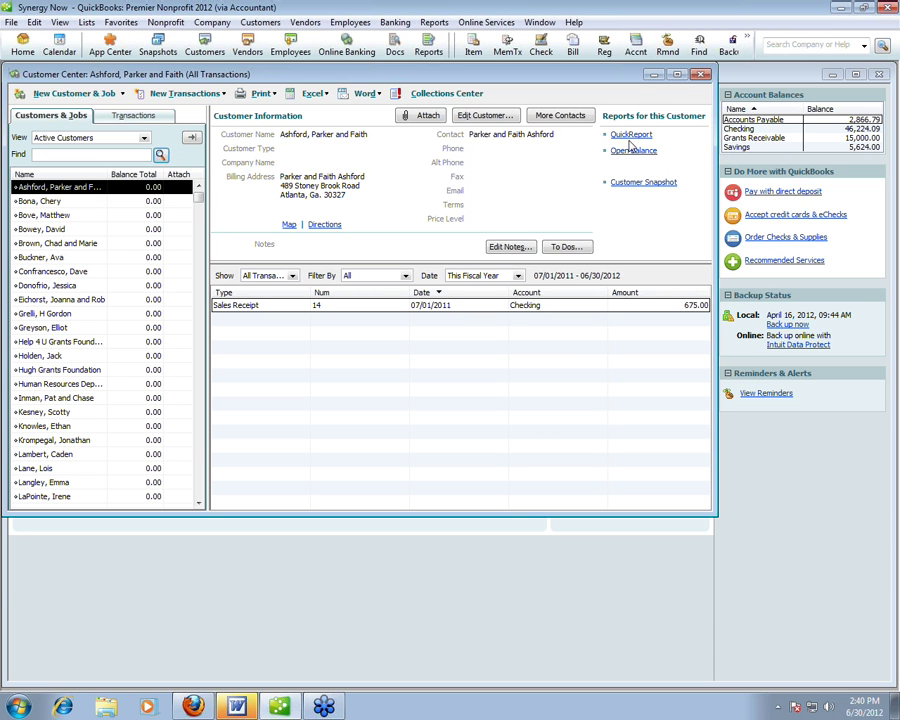
left_click(701, 76)
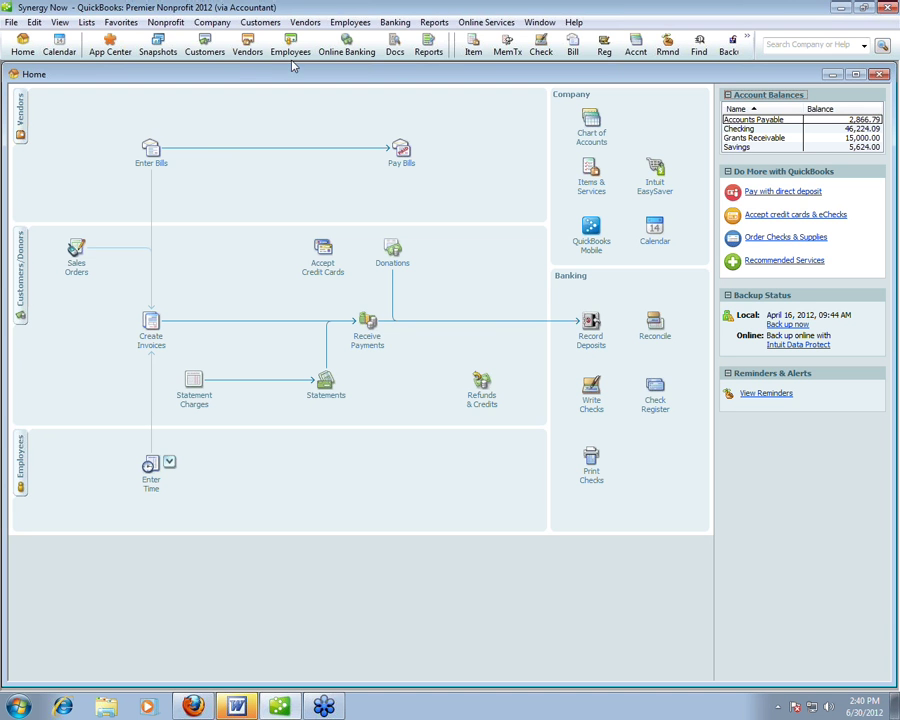
left_click(247, 29)
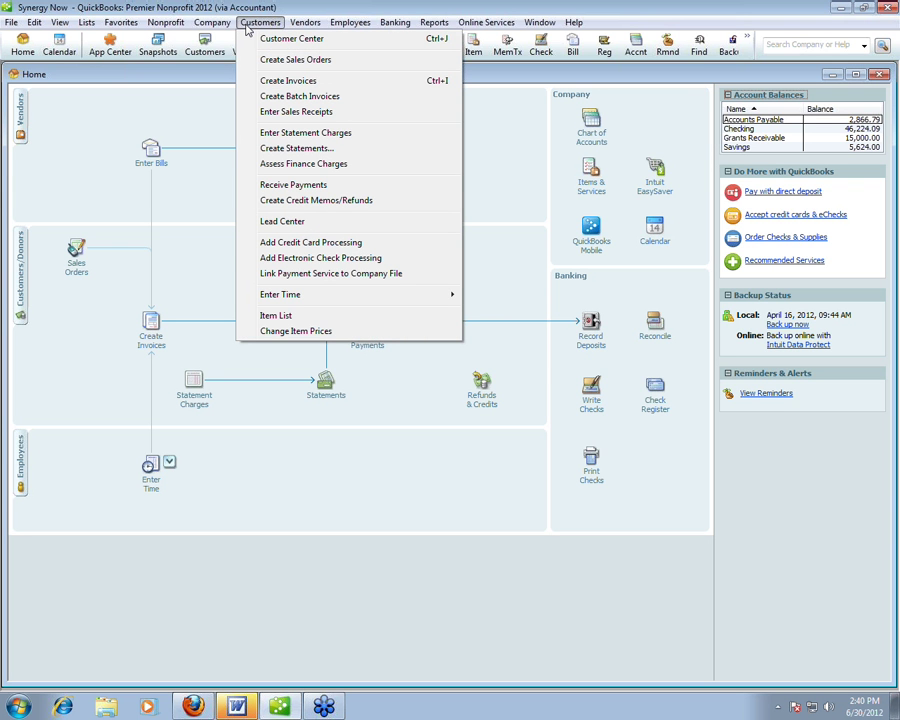
- Open the Lead Center, compare the first two leads, and edit the first lead
left_click(272, 222)
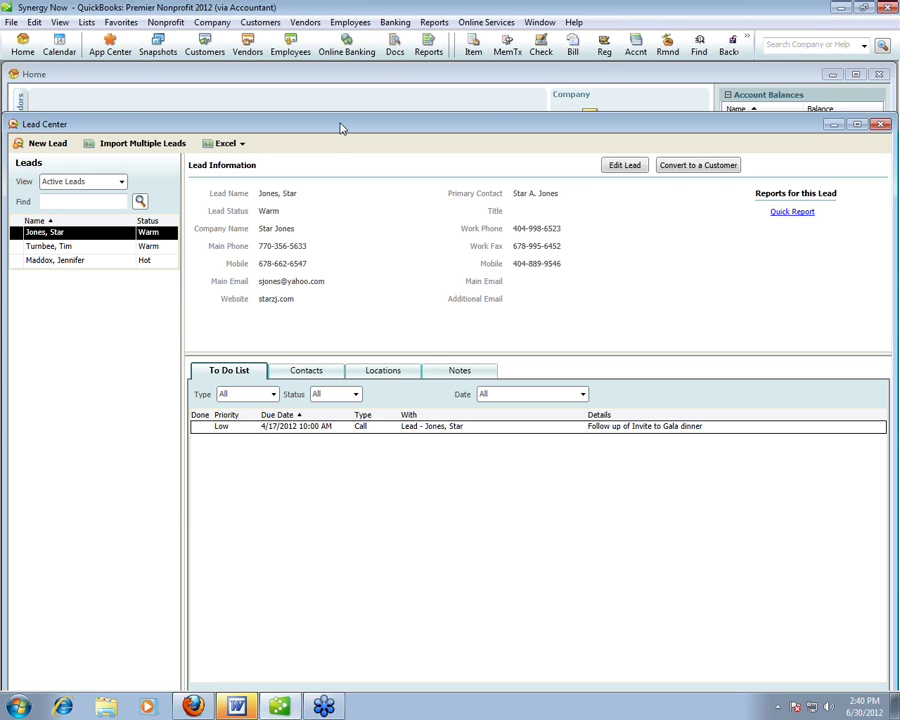
left_click_drag(340, 128, 338, 84)
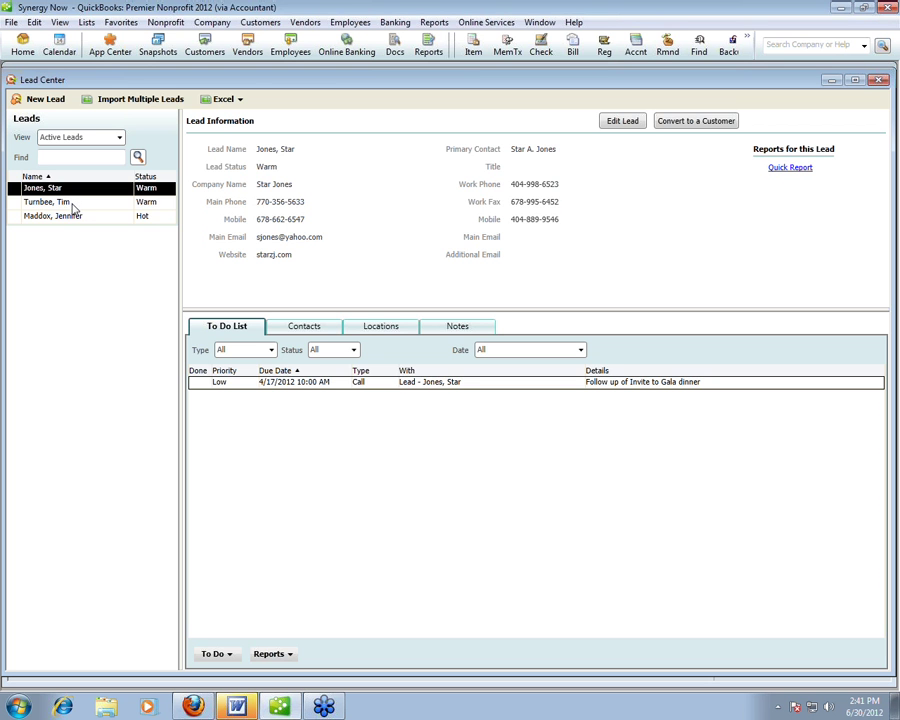
left_click(73, 204)
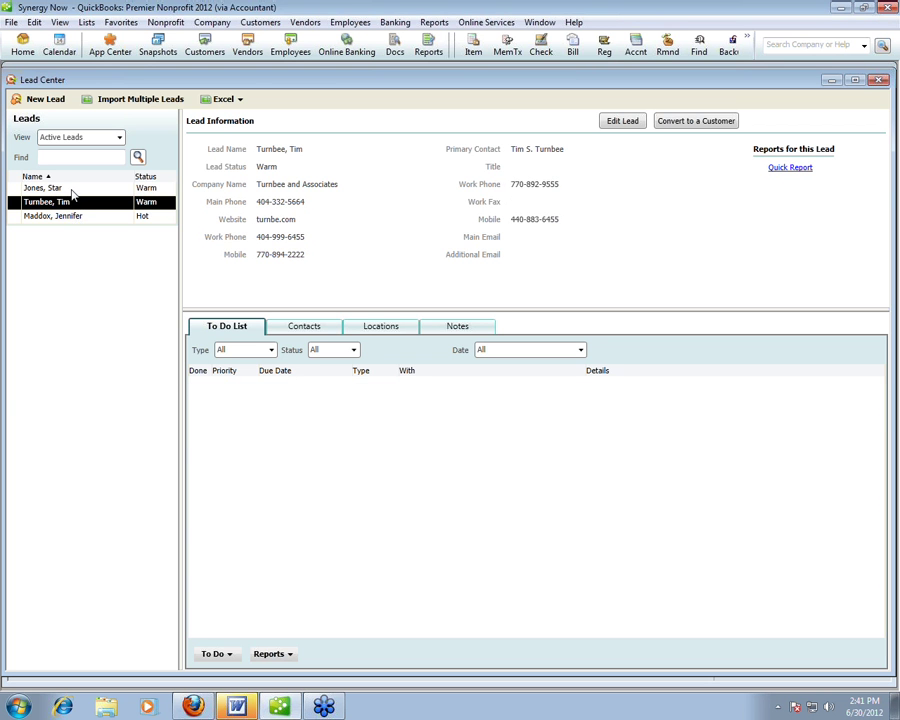
left_click(44, 188)
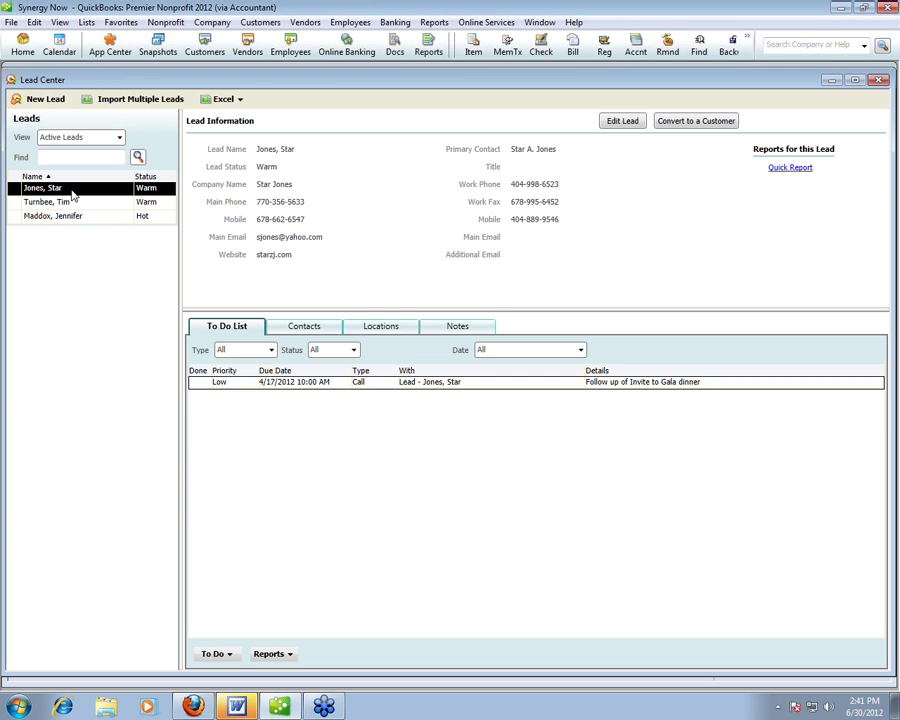
double_click(73, 190)
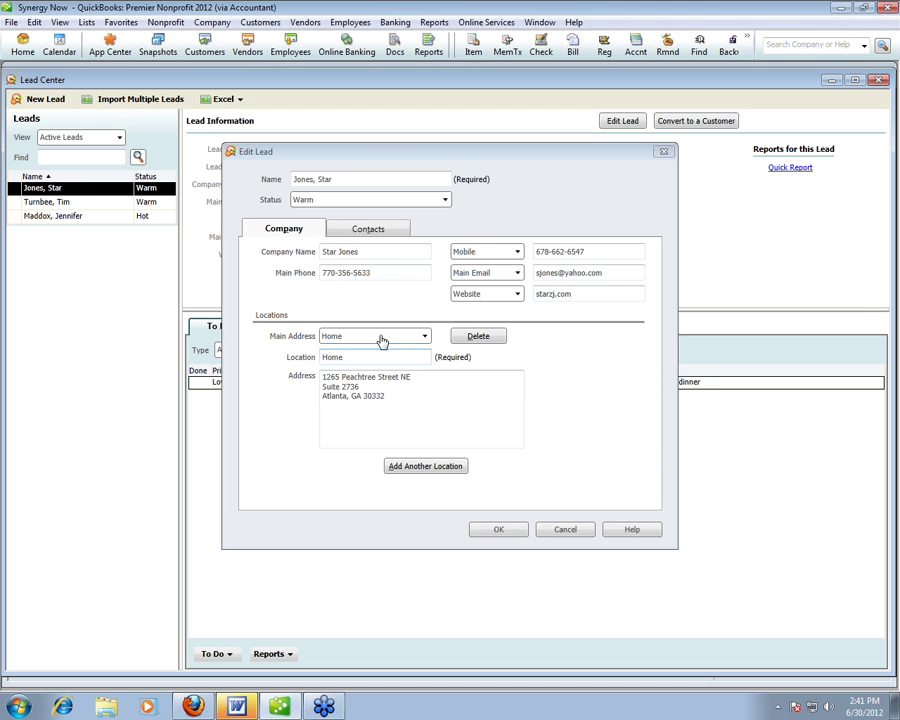
- Change the lead's status from Warm to Hot, keeping the contact field type as Mobile
left_click_drag(395, 156, 362, 116)
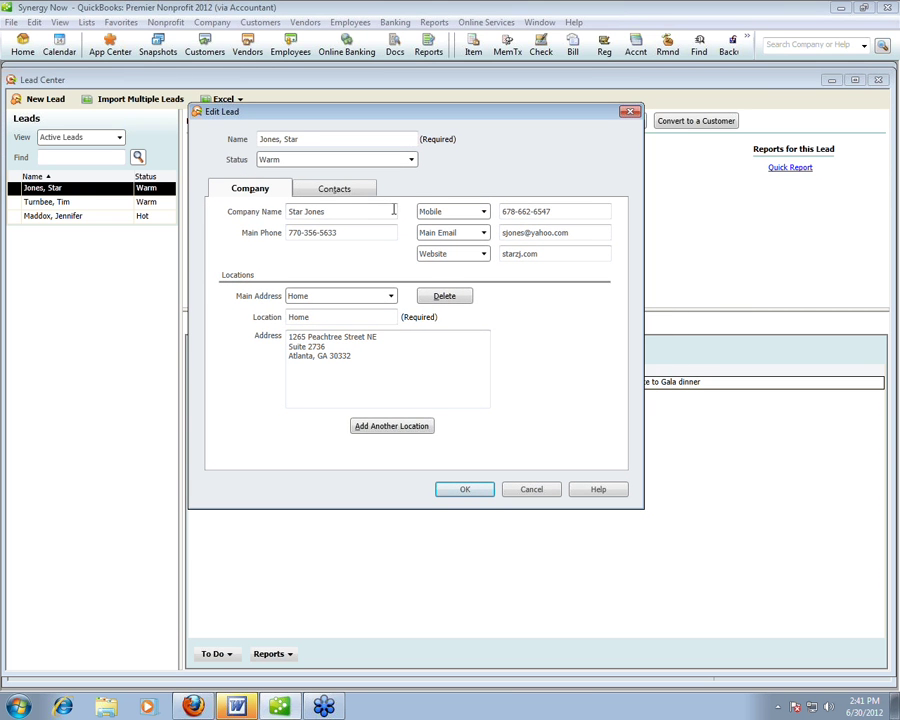
left_click(412, 161)
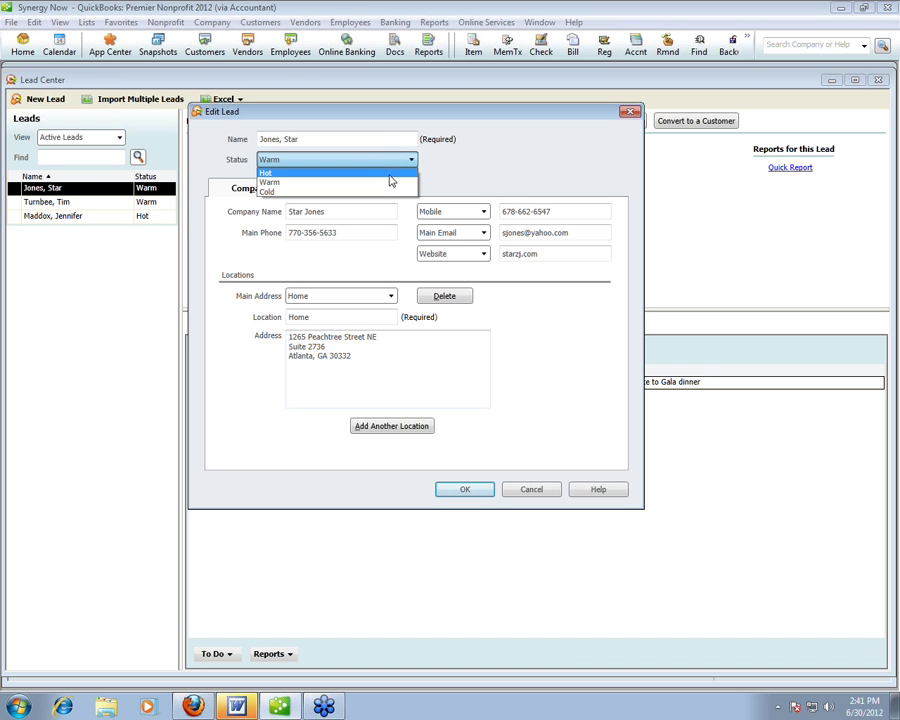
left_click(384, 174)
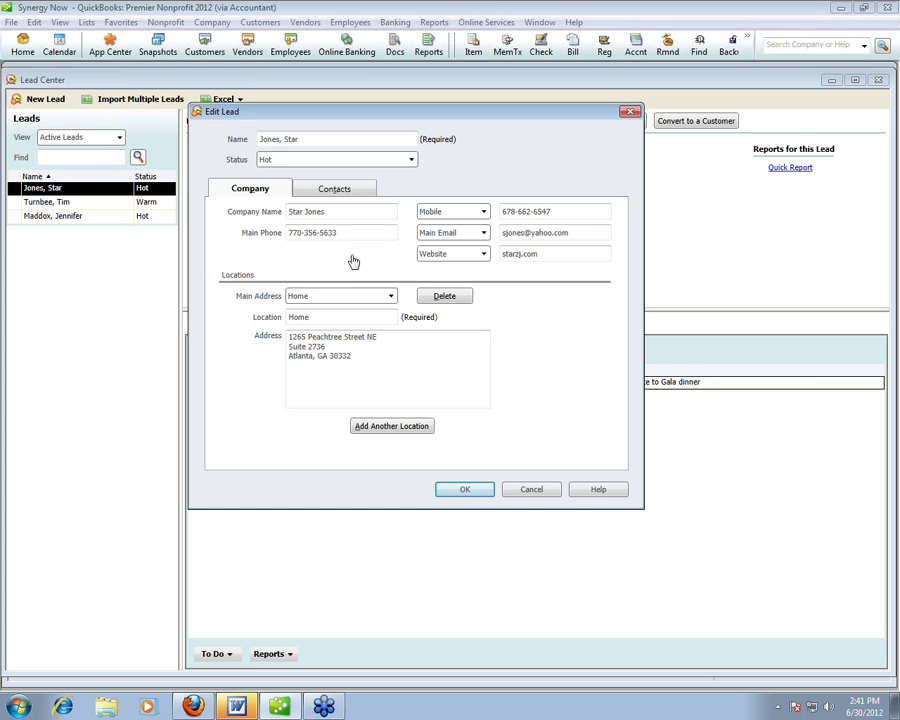
left_click_drag(303, 212, 289, 213)
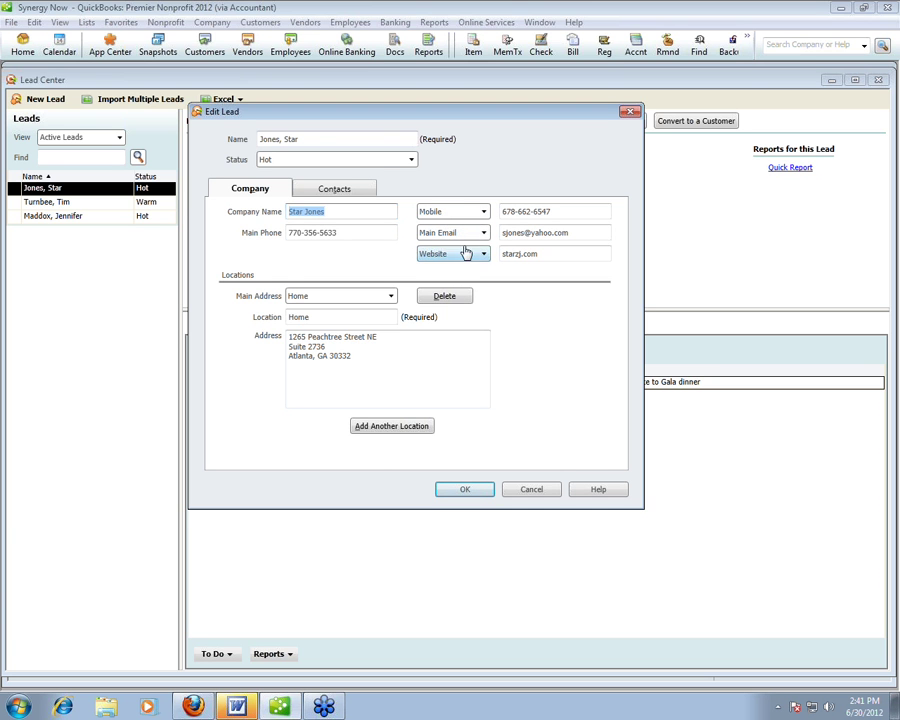
left_click(483, 212)
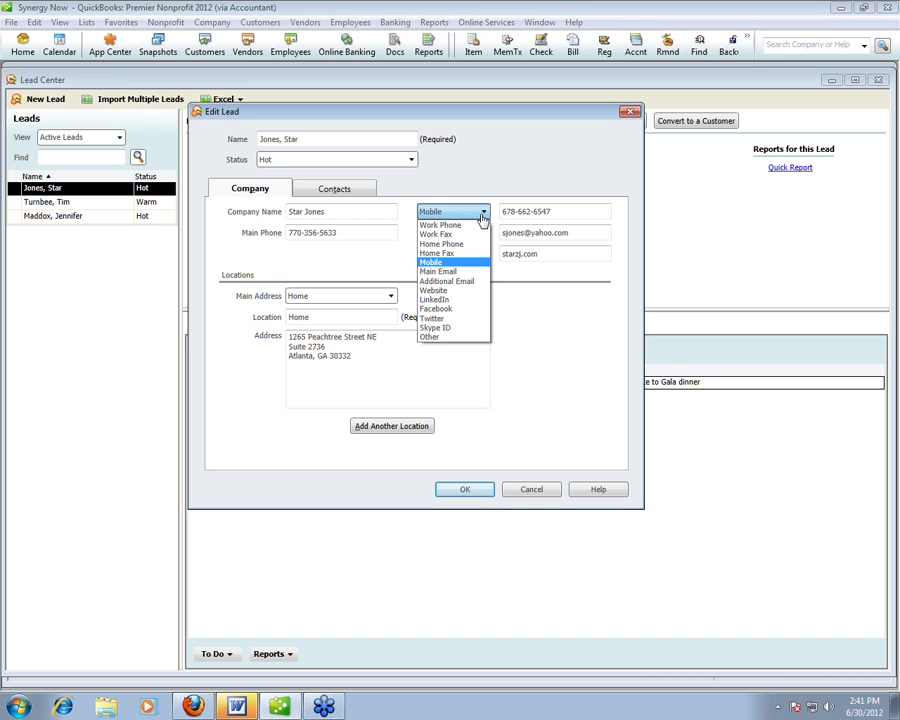
left_click(476, 262)
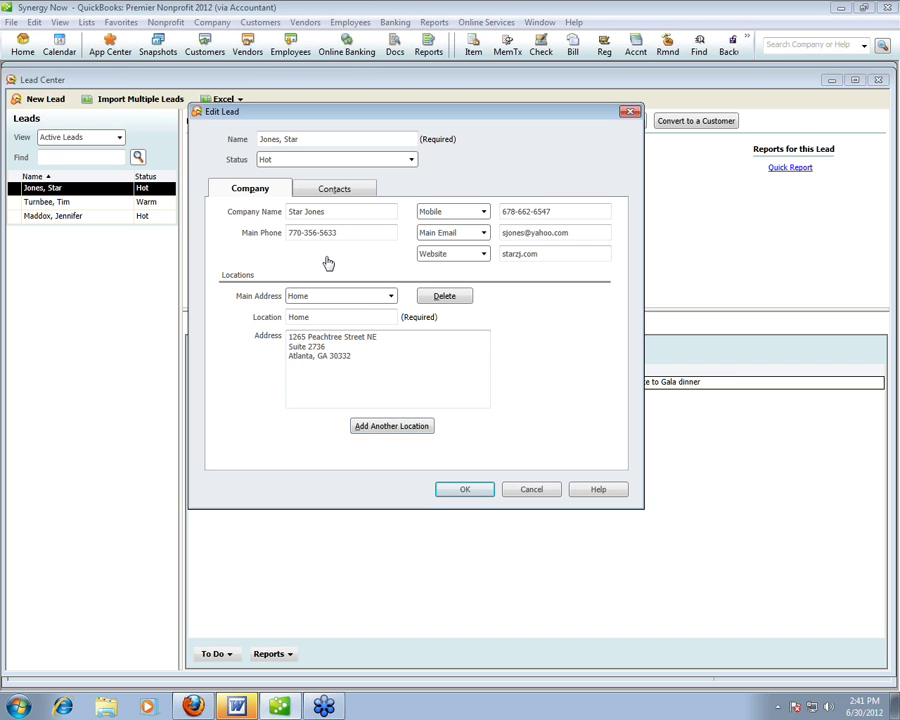
- Make Office the main address, review the second contact, and save the lead
left_click(391, 297)
left_click(373, 317)
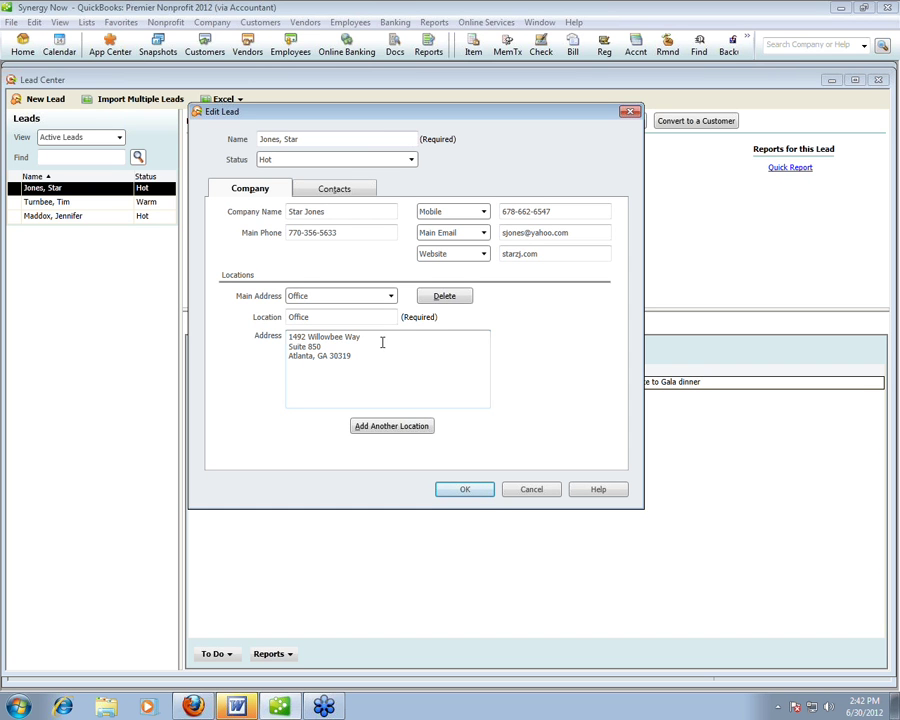
left_click(338, 191)
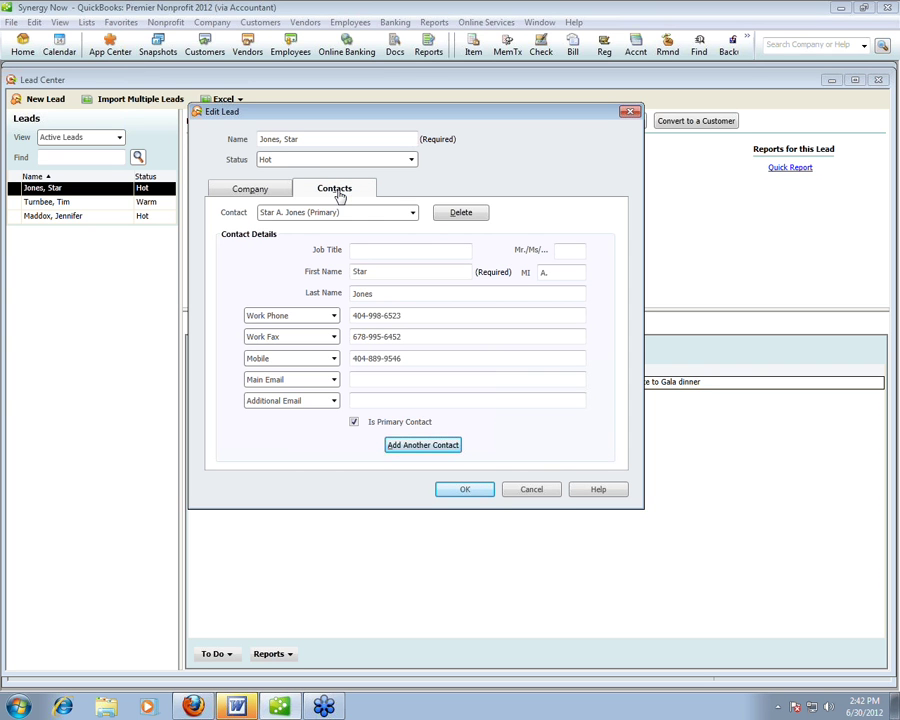
left_click(412, 213)
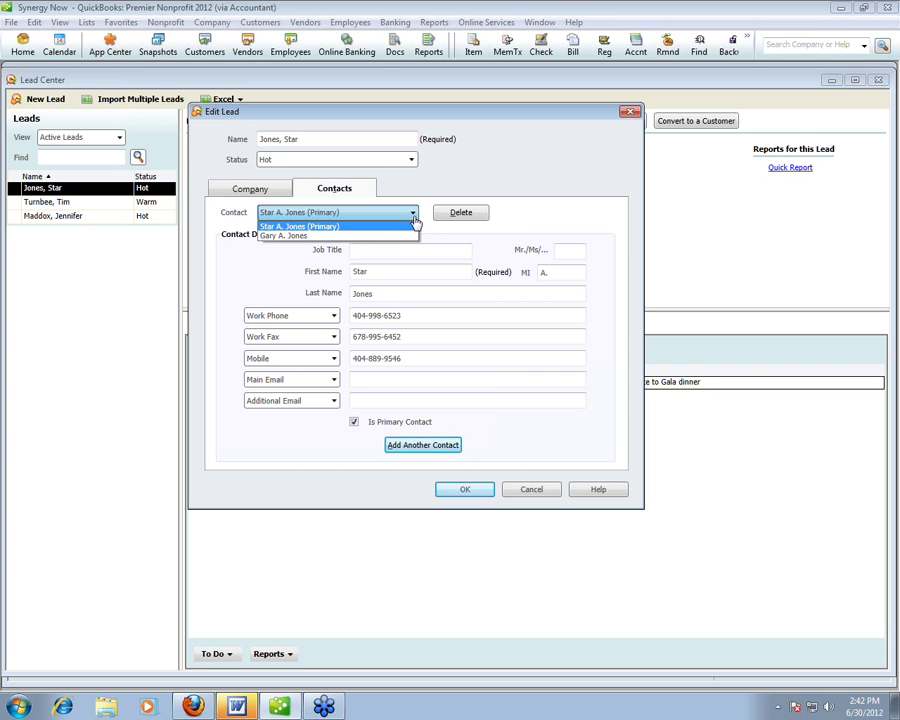
left_click(322, 242)
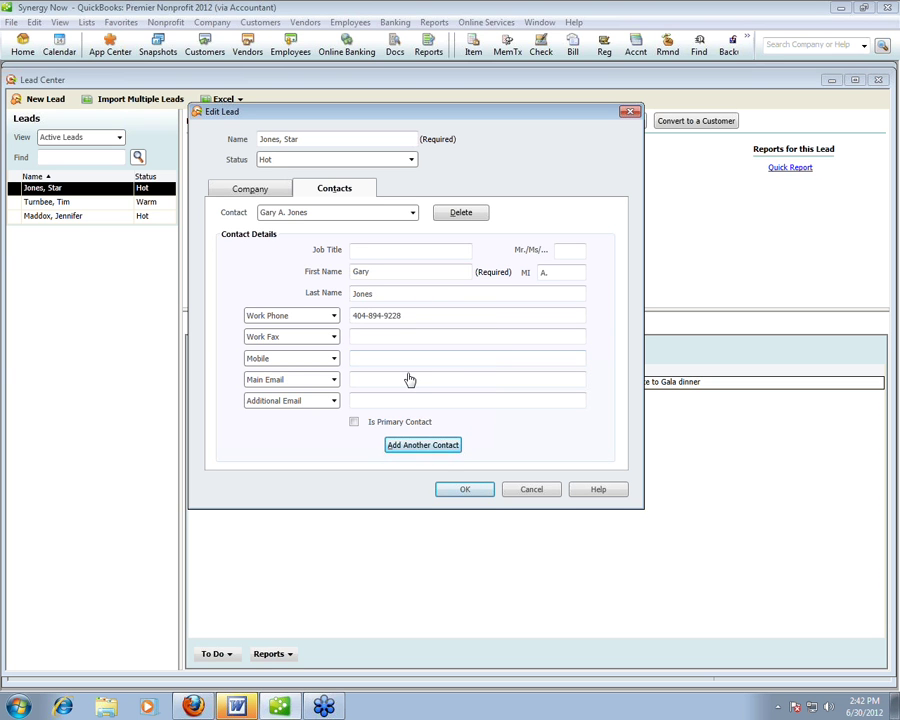
left_click(464, 491)
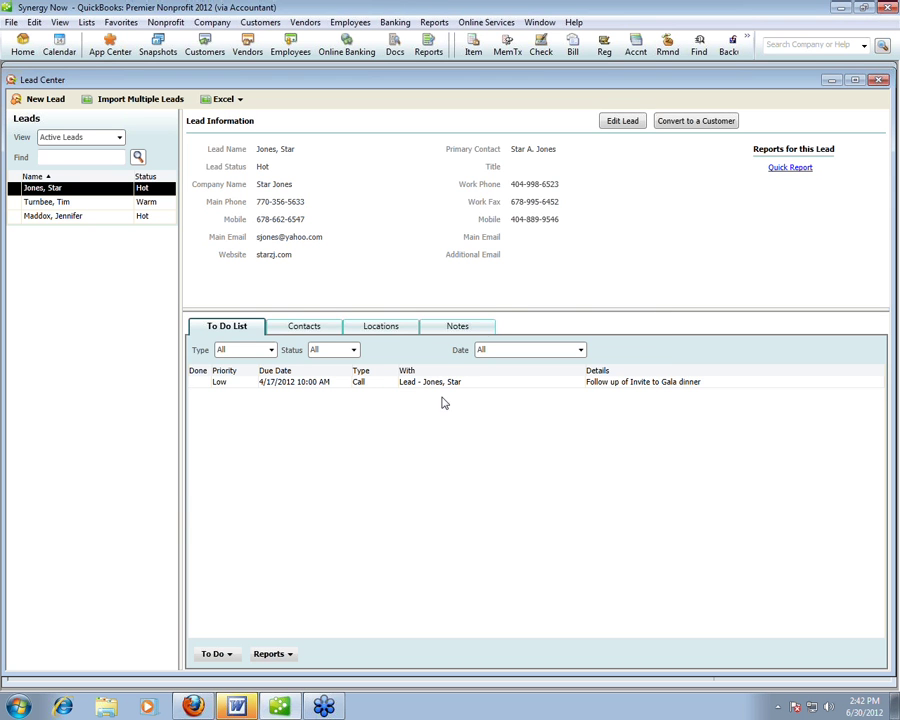
left_click(313, 330)
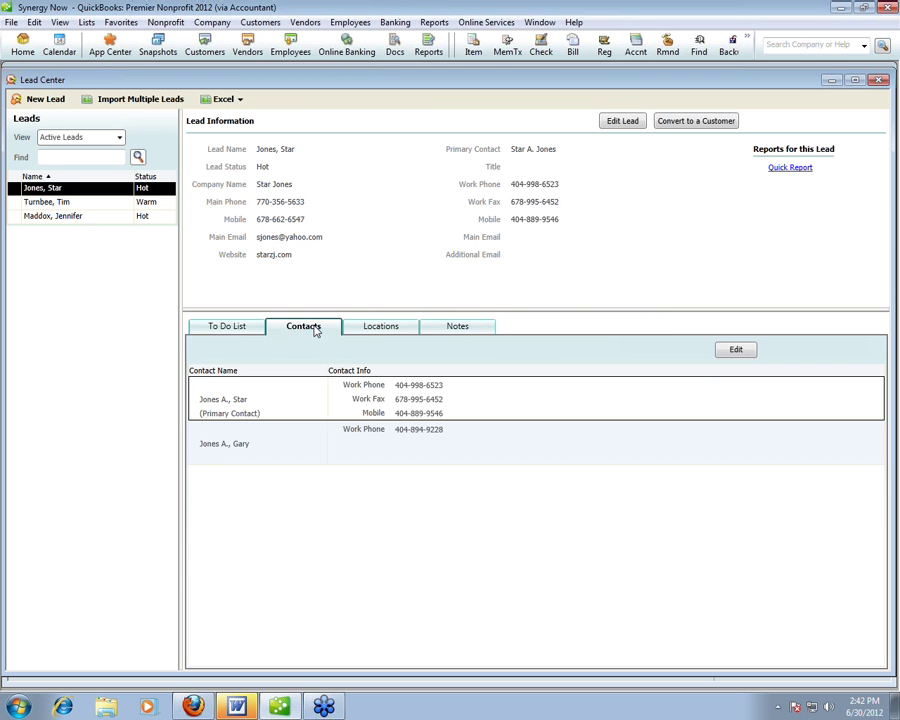
left_click(392, 330)
left_click(449, 333)
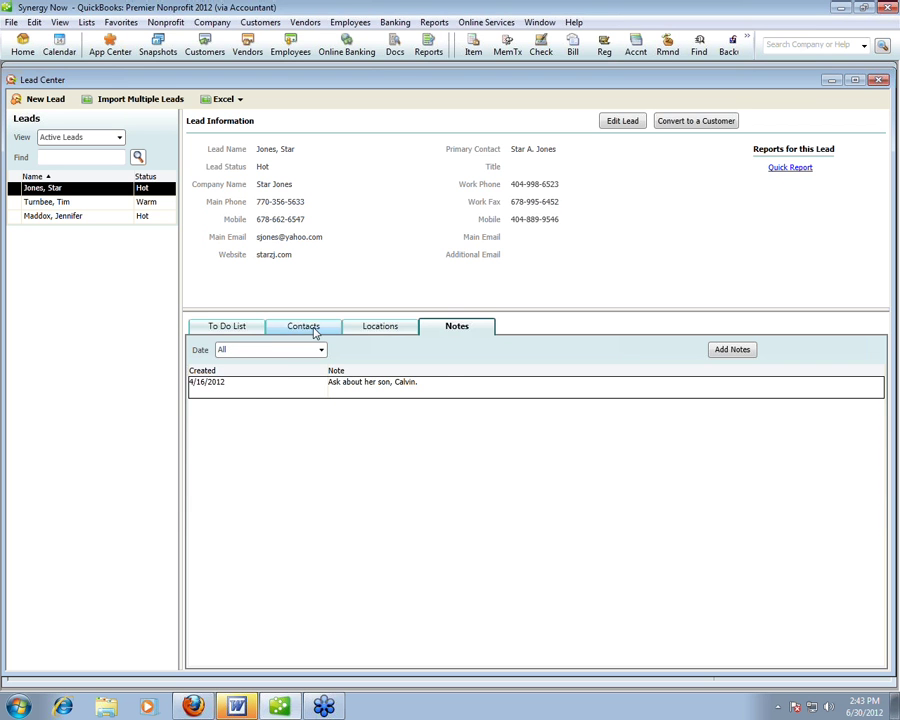
left_click(398, 331)
left_click(318, 331)
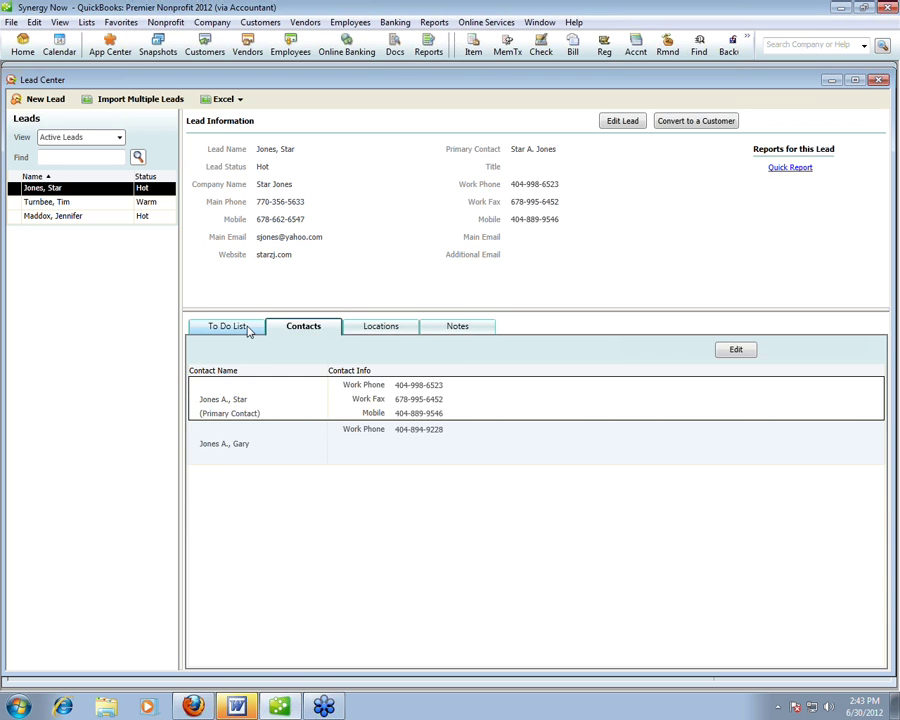
left_click(247, 328)
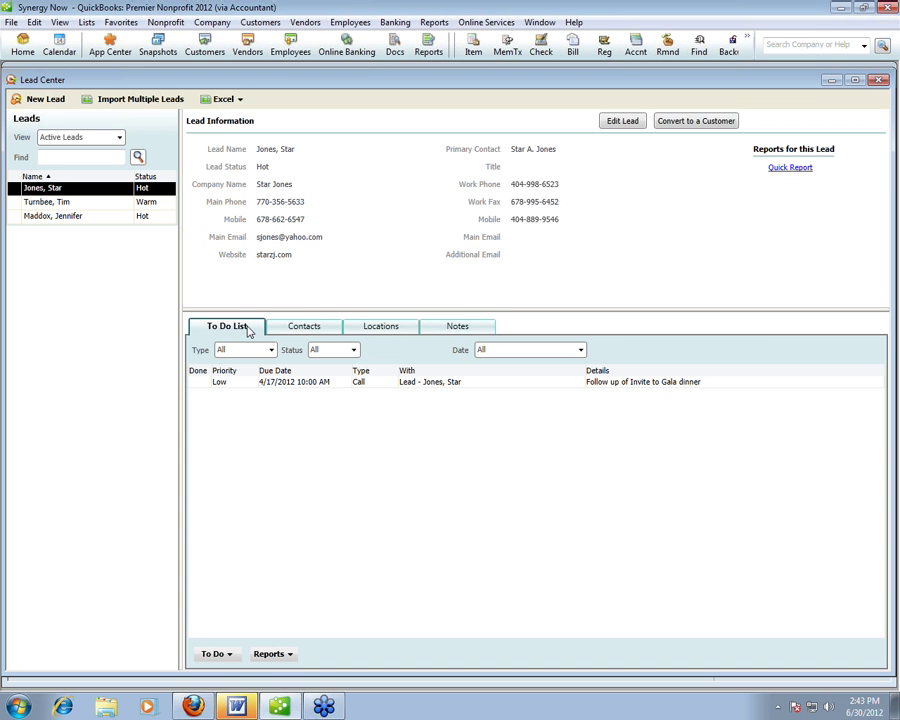
left_click(283, 384)
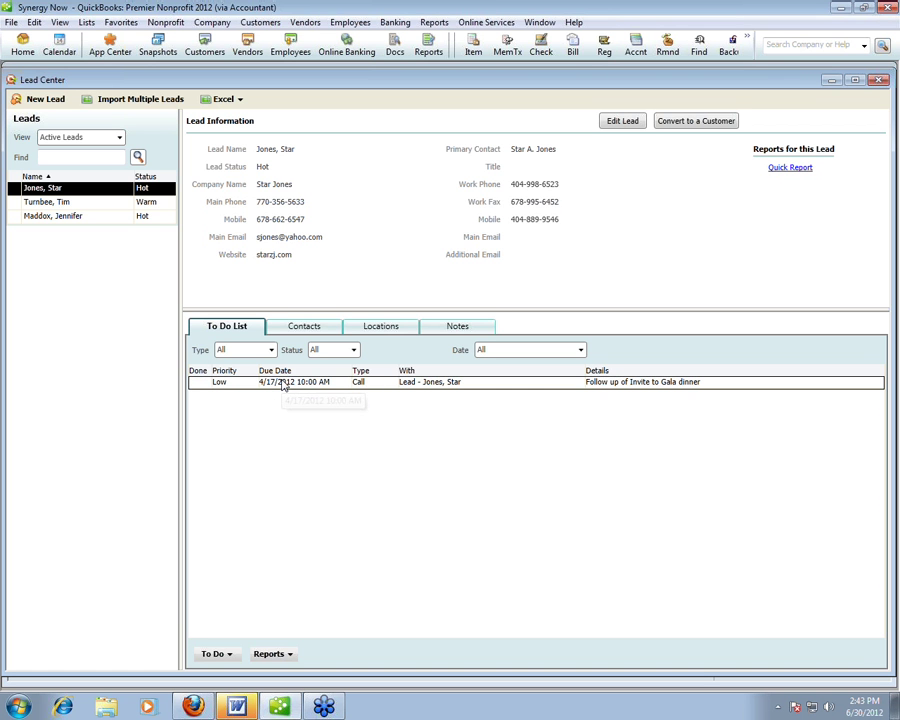
double_click(284, 383)
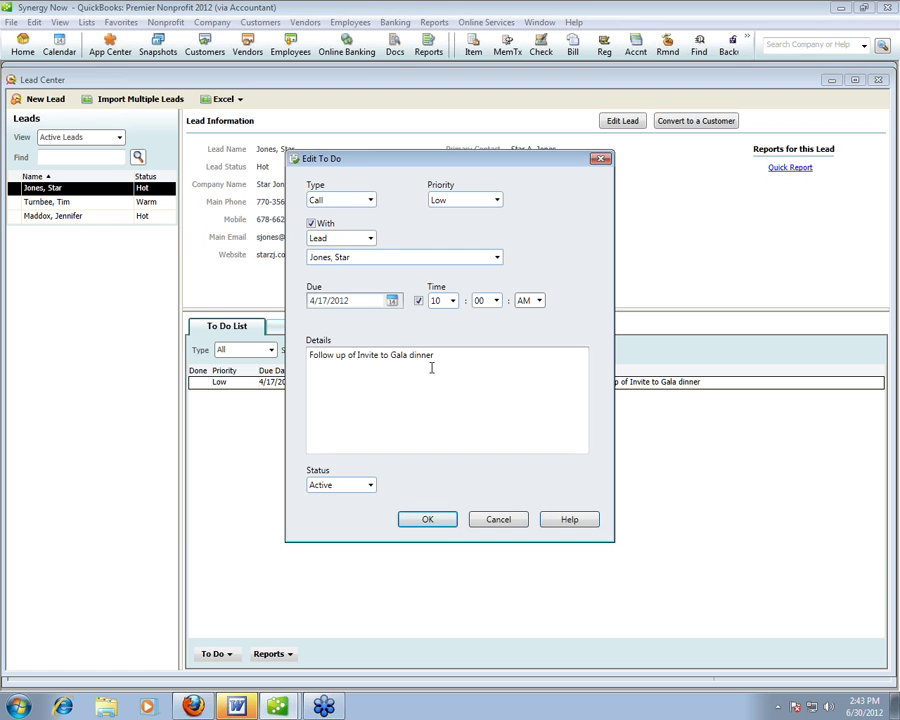
left_click(370, 201)
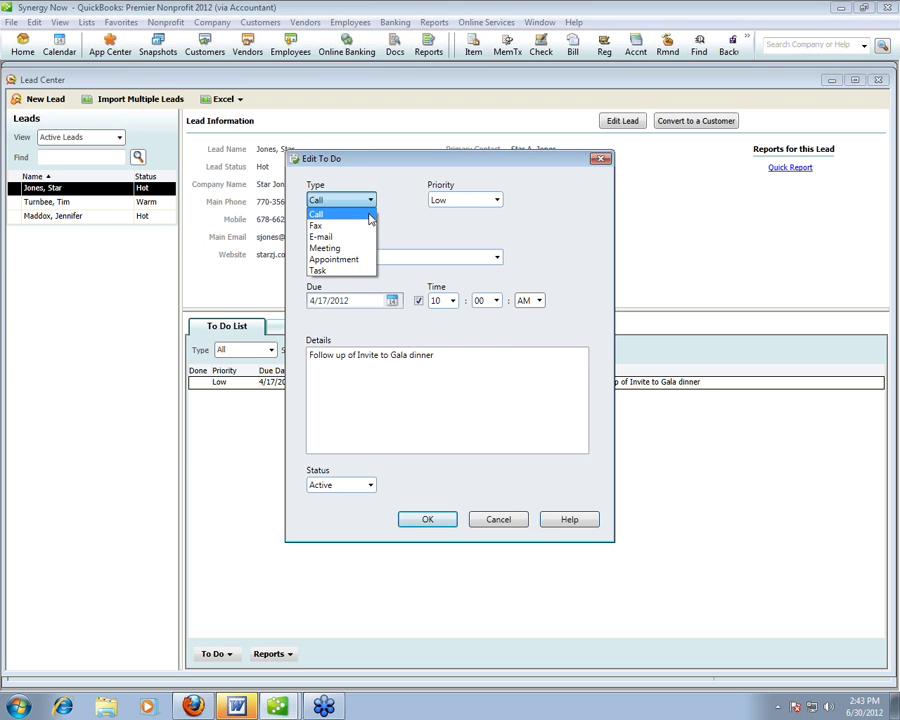
left_click(362, 218)
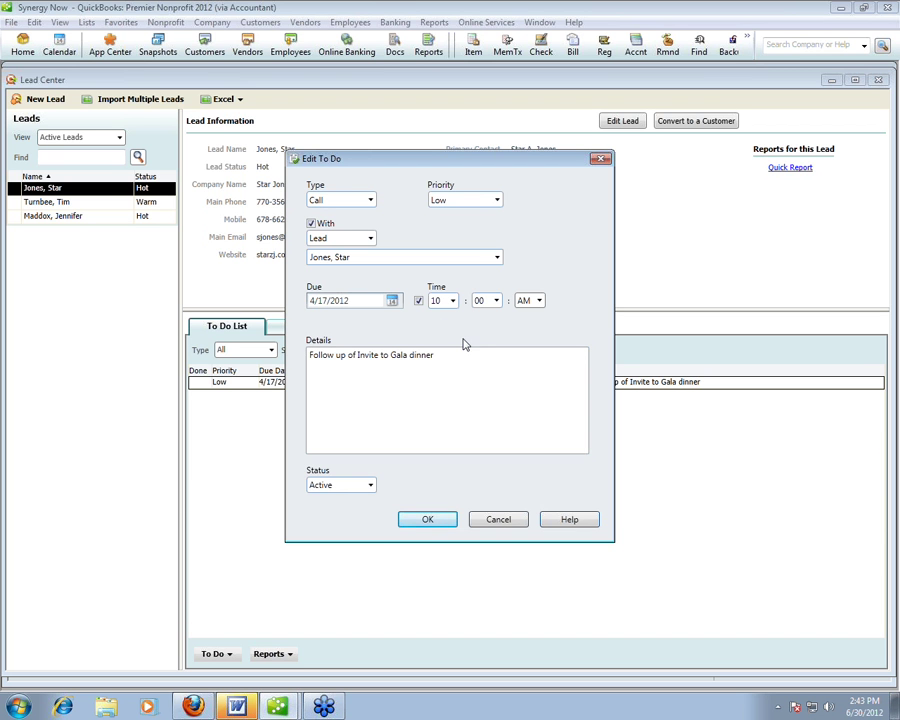
left_click(424, 520)
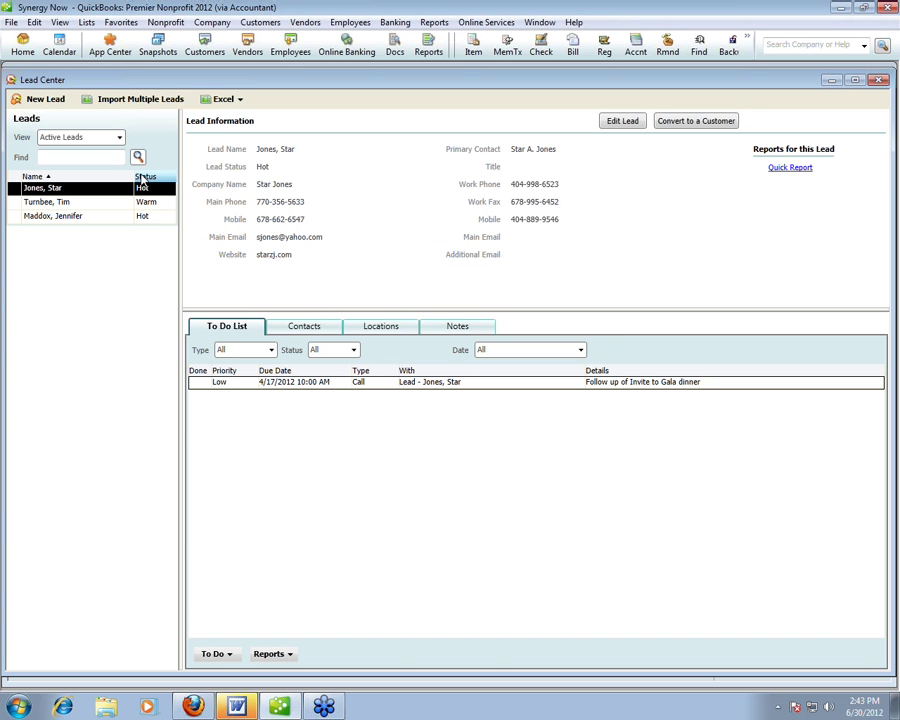
left_click(57, 103)
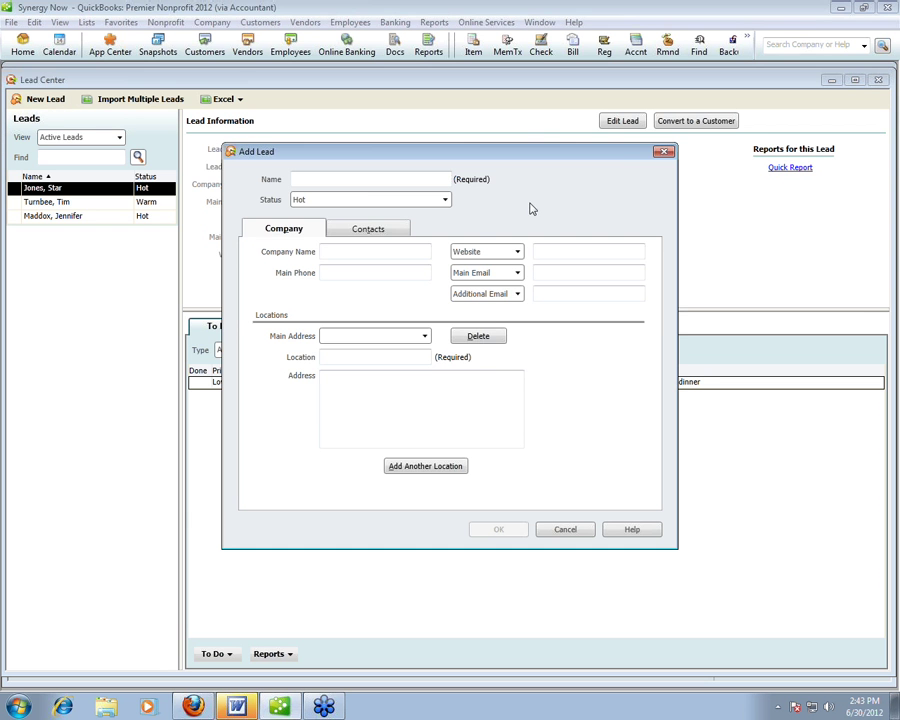
left_click(663, 153)
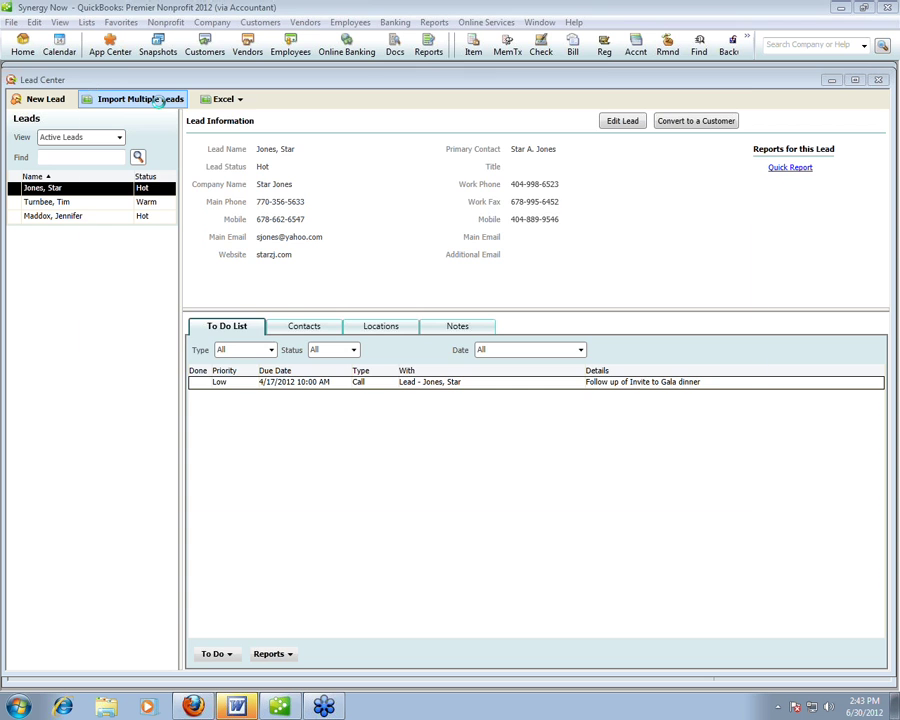
- Open the empty Import Multiple Leads grid and launch the Lead List Import workbook in Excel 2003
left_click(160, 100)
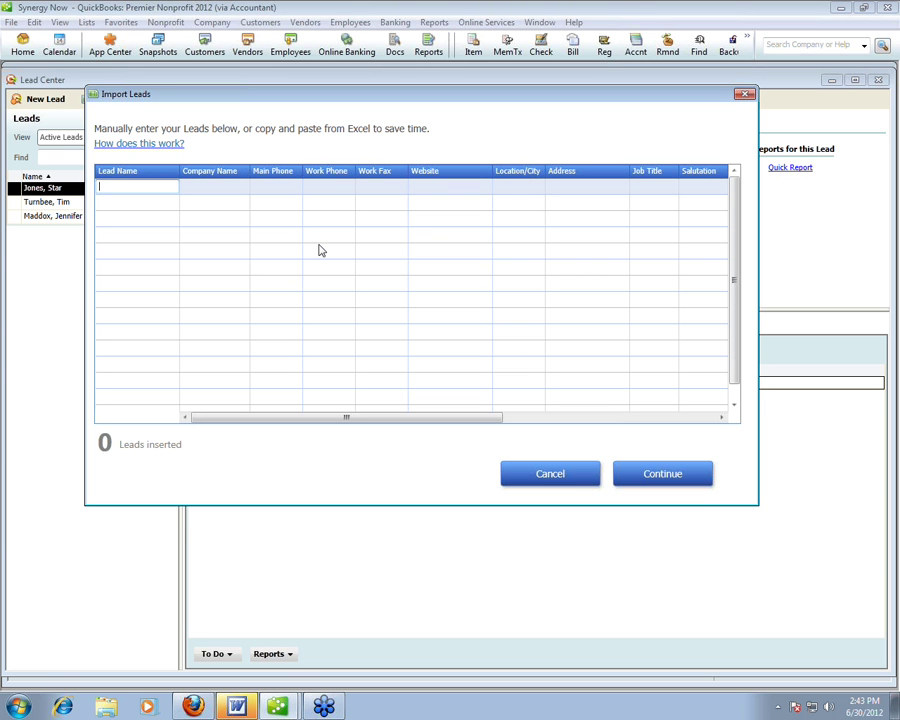
left_click(18, 705)
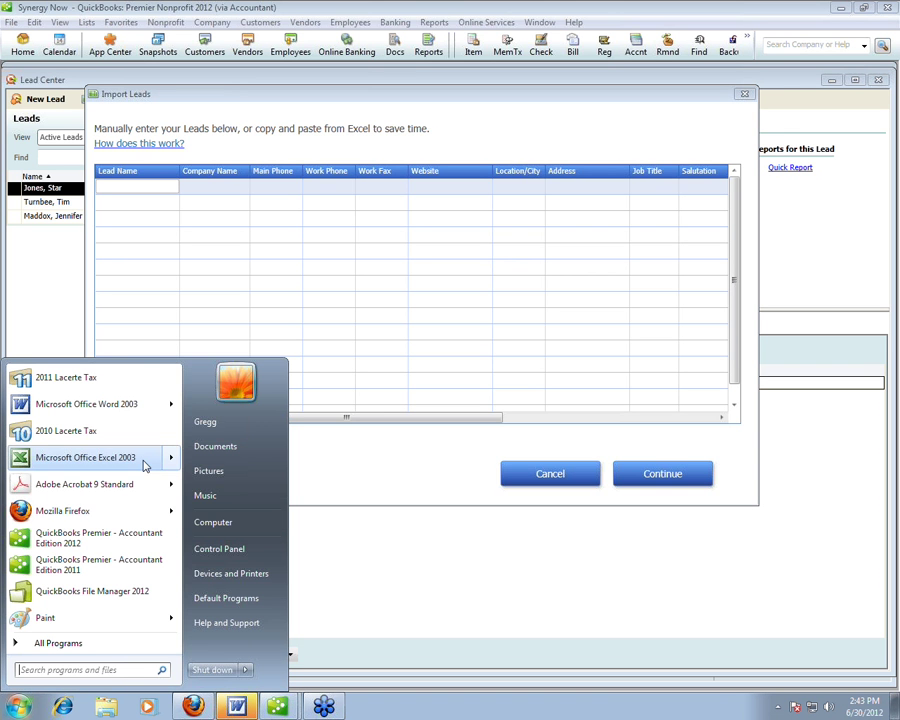
mouse_move(167, 461)
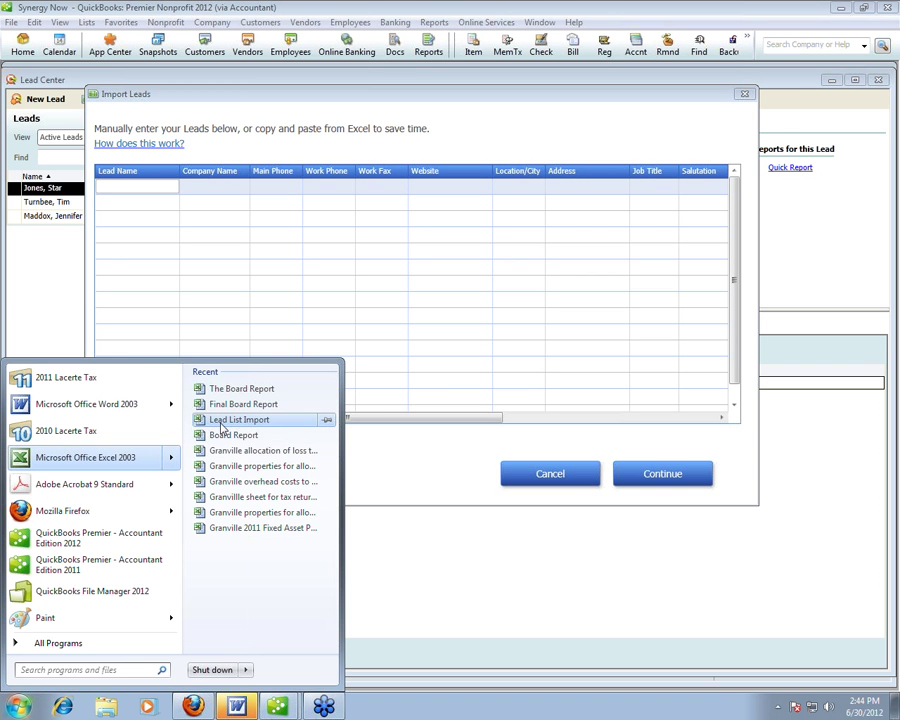
left_click(222, 424)
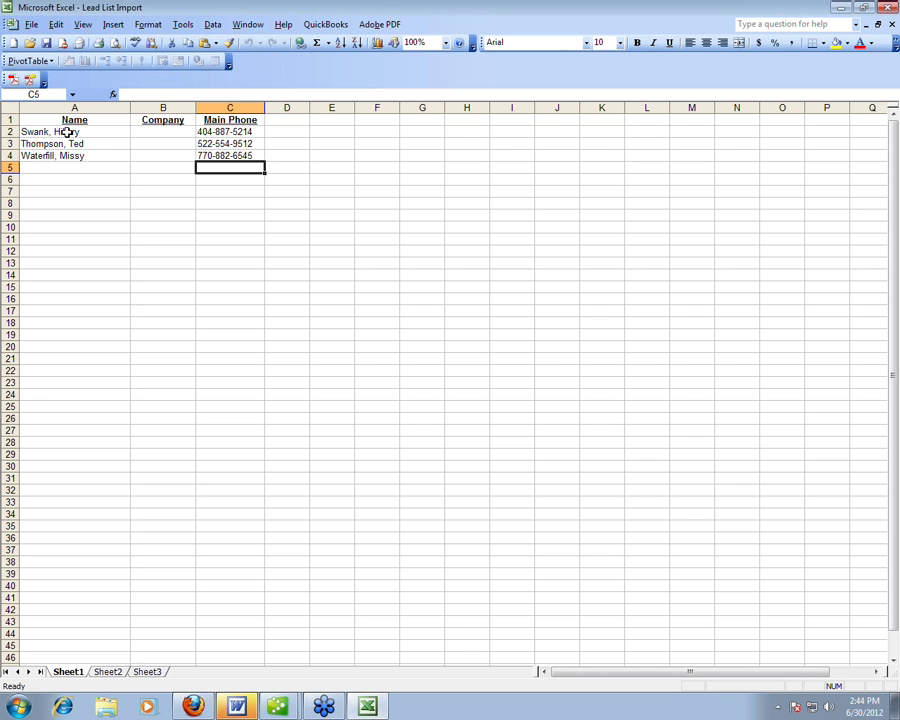
- Copy the three lead rows A2:C4 from Lead List Import, then minimize Excel
left_click_drag(100, 133, 227, 150)
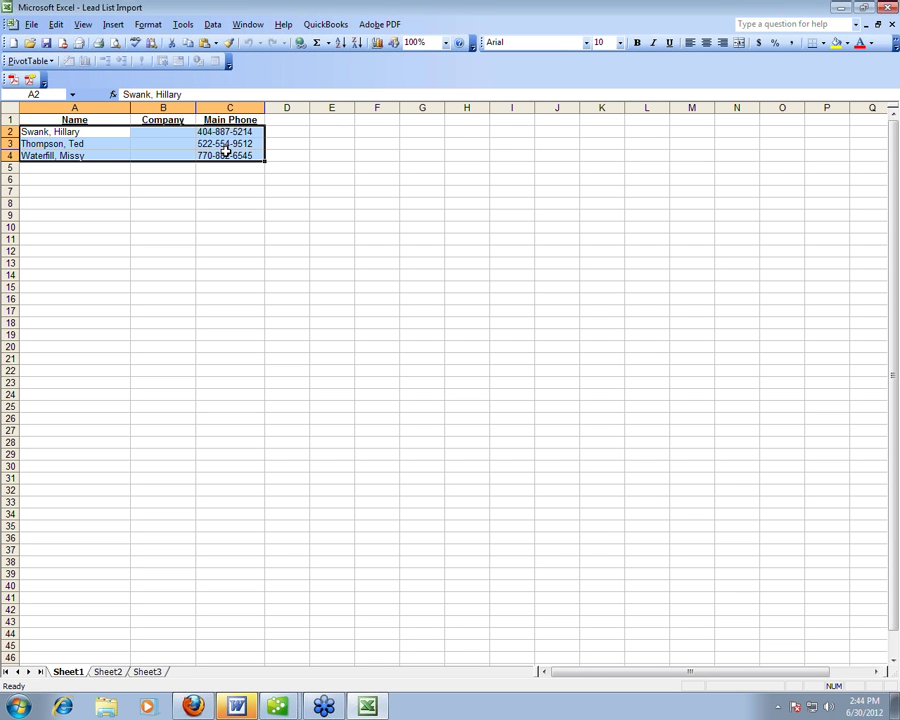
key("ctrl+c")
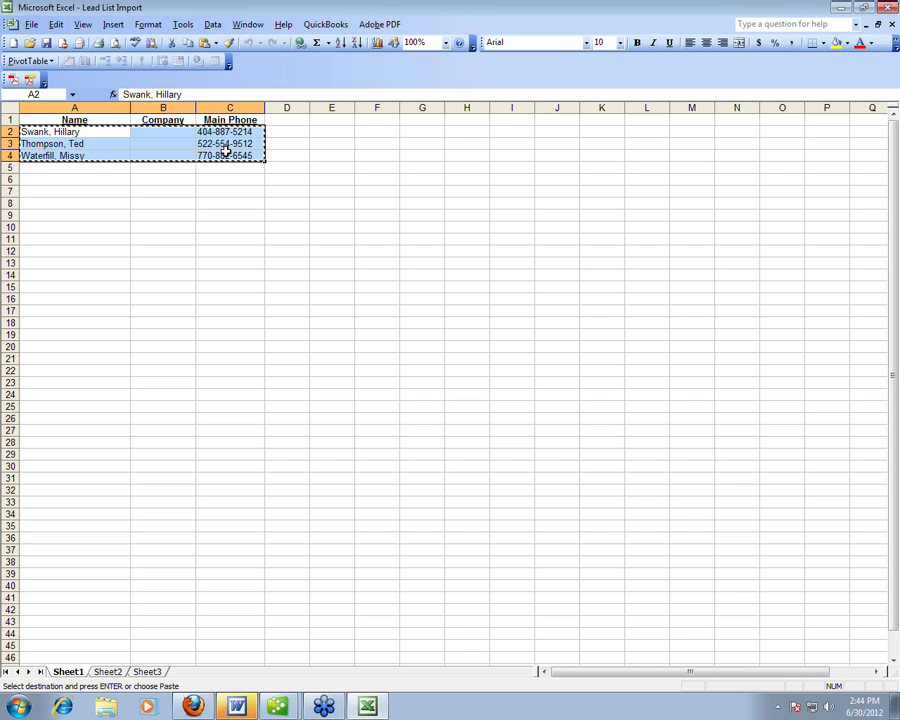
left_click(281, 707)
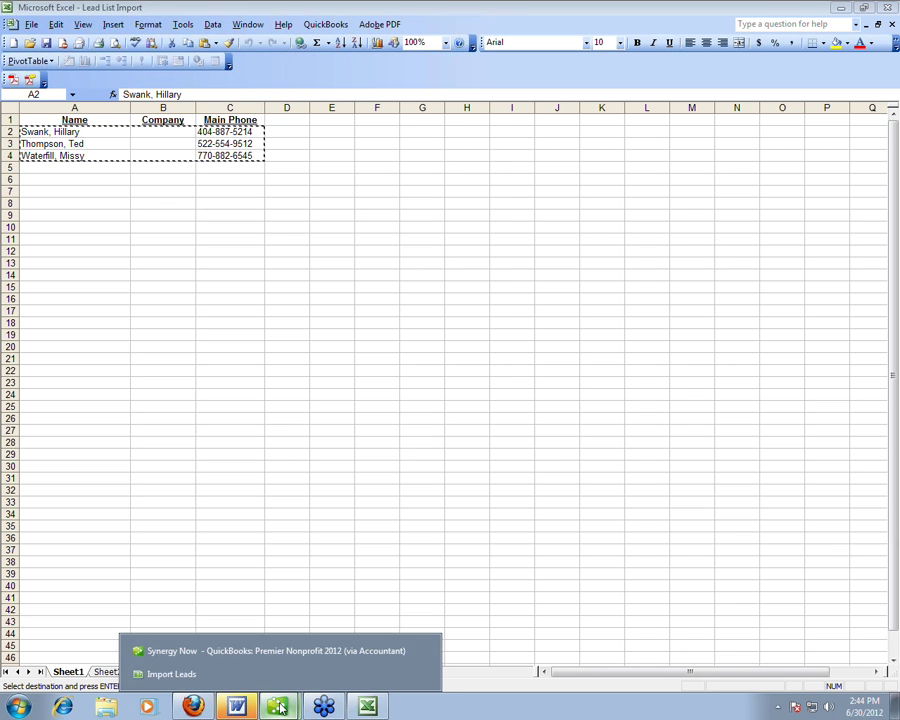
left_click(836, 9)
left_click(838, 10)
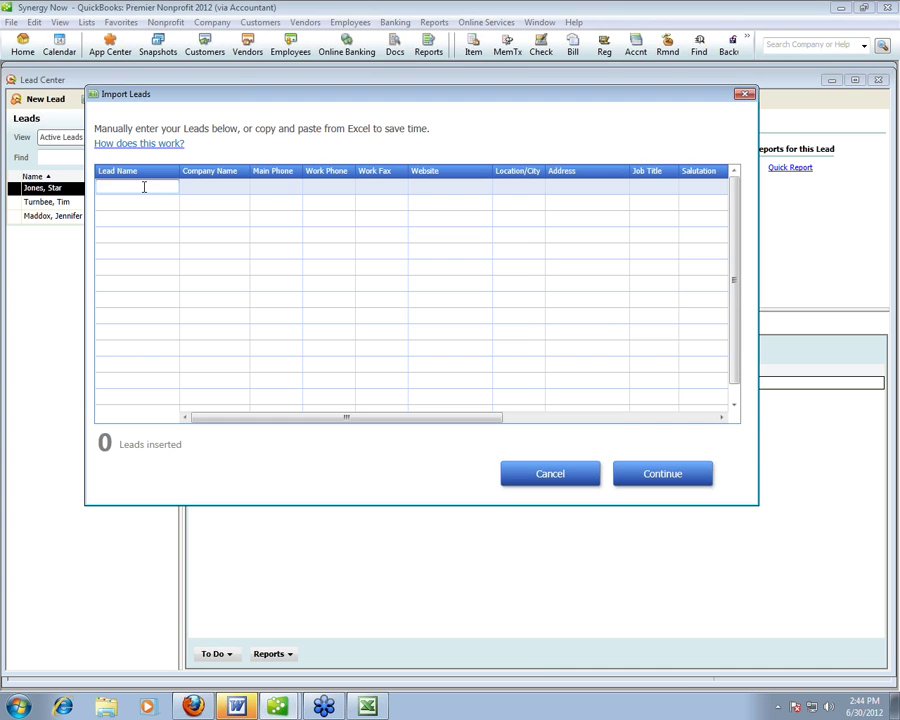
- Paste the three copied leads into the Import Leads grid, import them, and acknowledge the success message
key("ctrl+v")
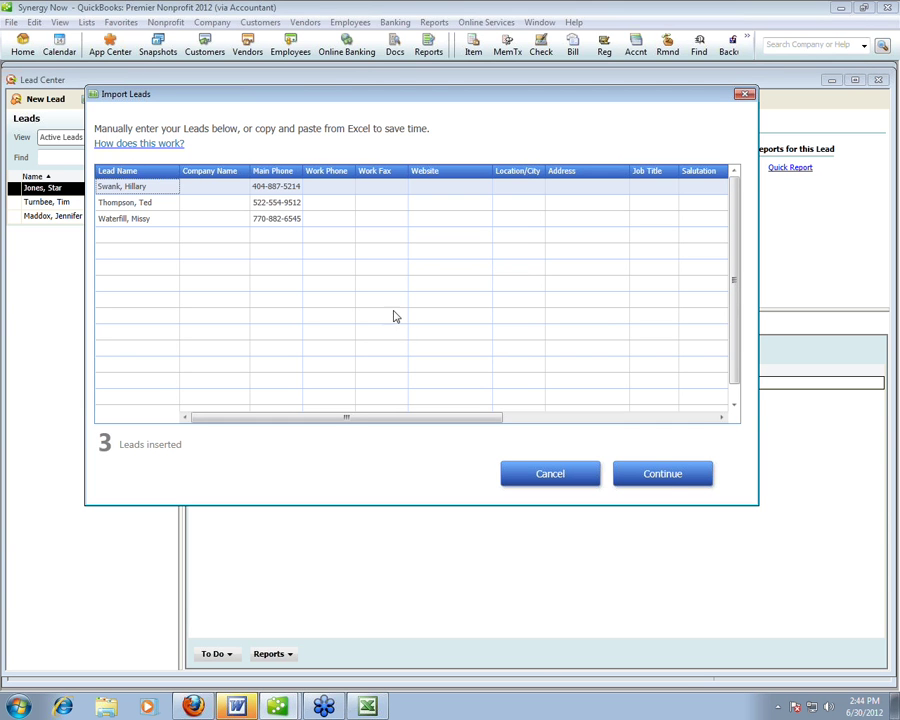
left_click(667, 477)
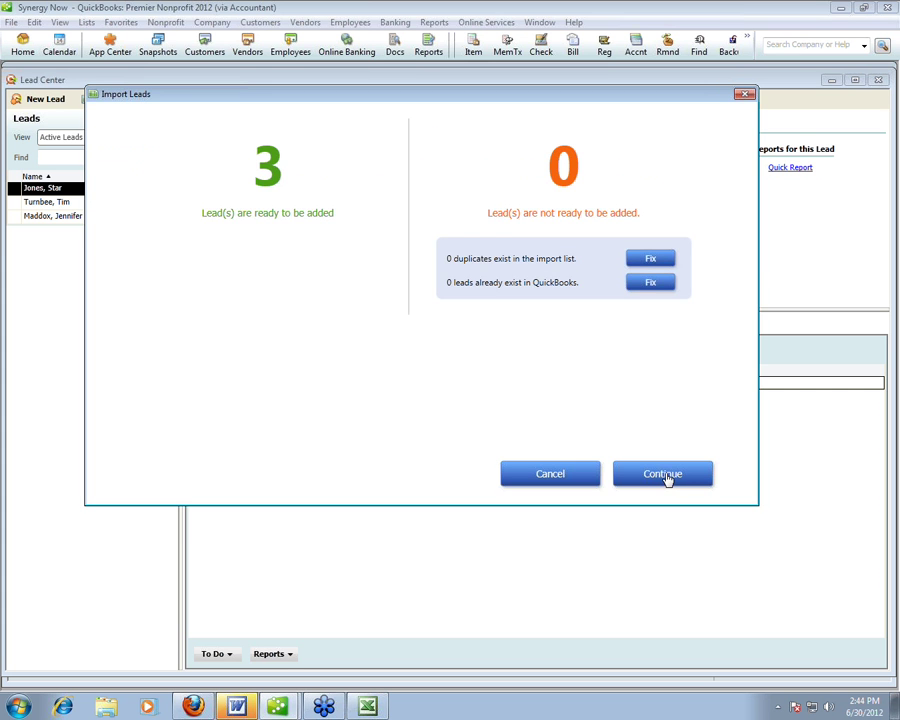
left_click(665, 476)
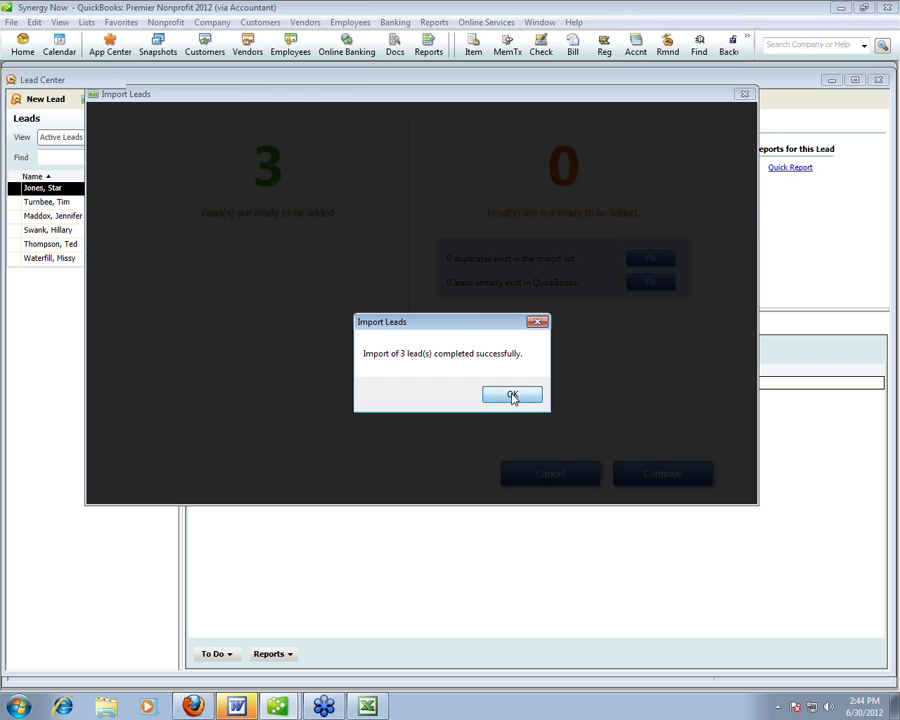
left_click(512, 395)
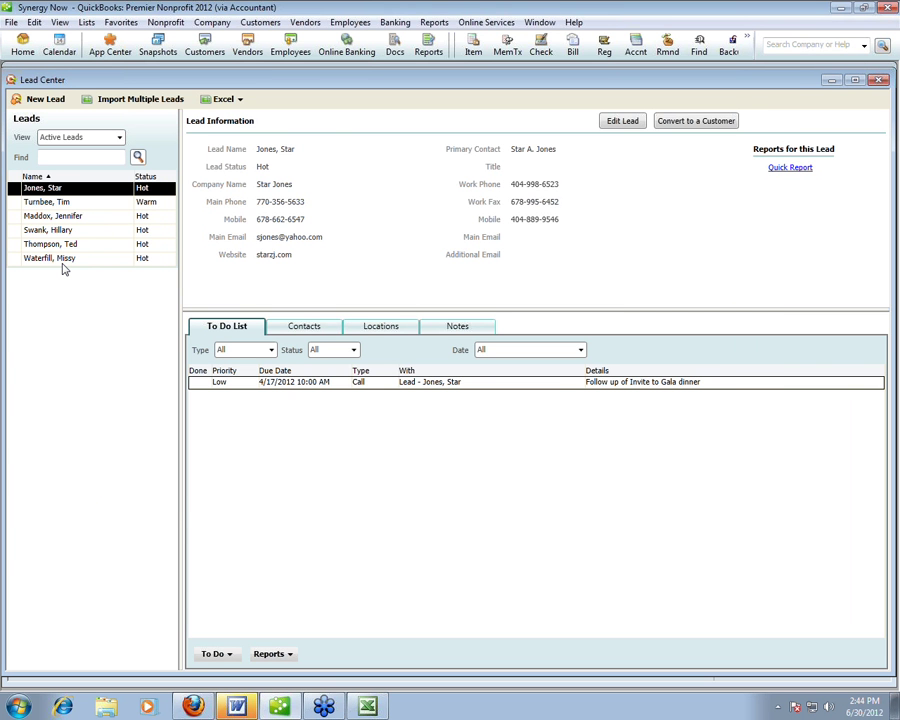
- Convert the top Hot lead into a customer, answering Yes in the Convert Lead dialog
left_click(240, 100)
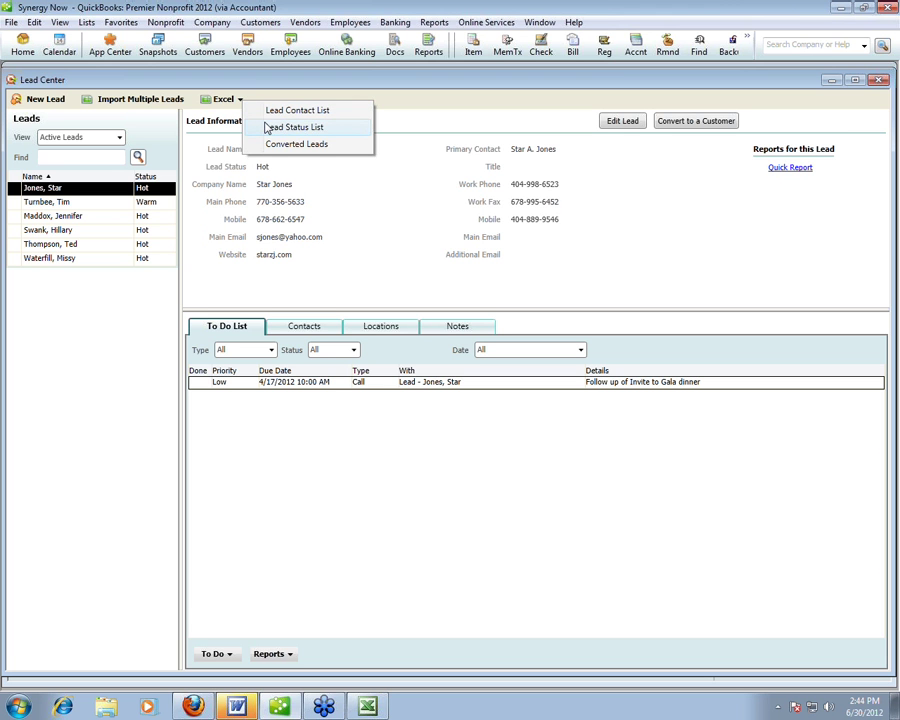
left_click(689, 161)
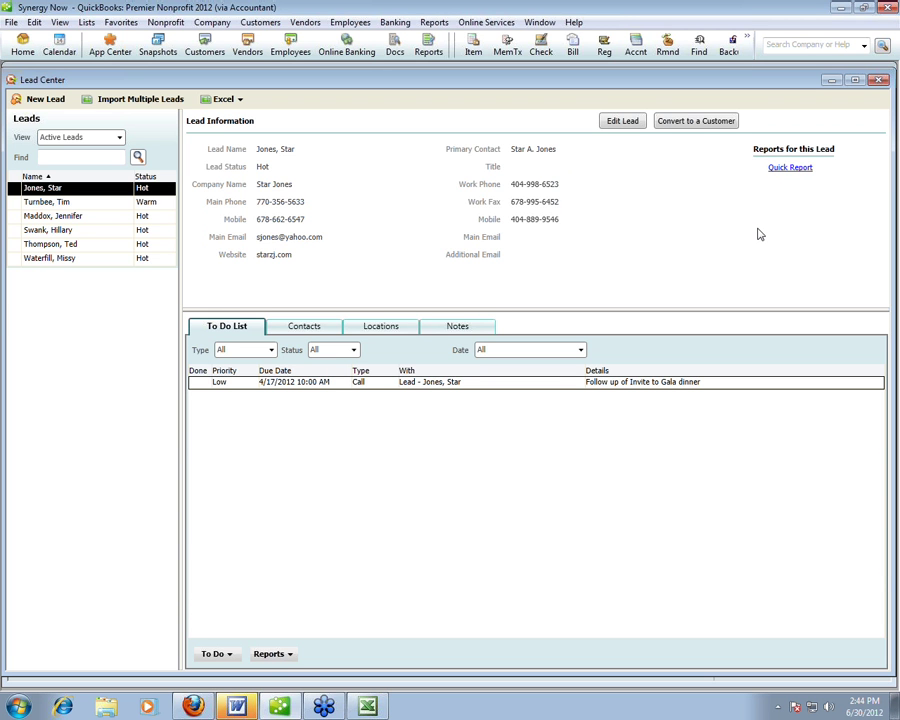
left_click(696, 122)
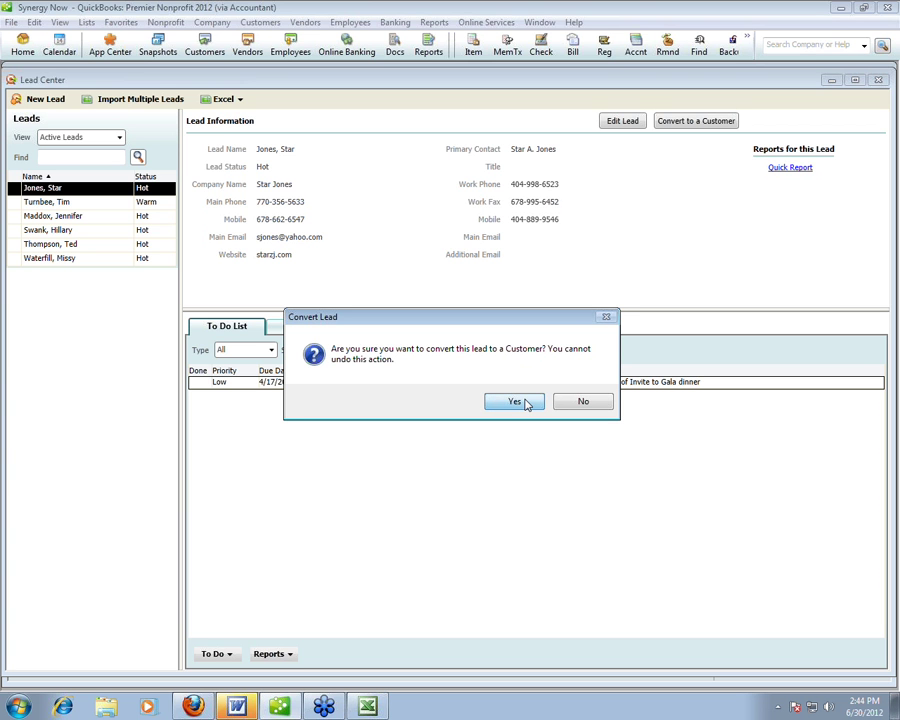
left_click(516, 402)
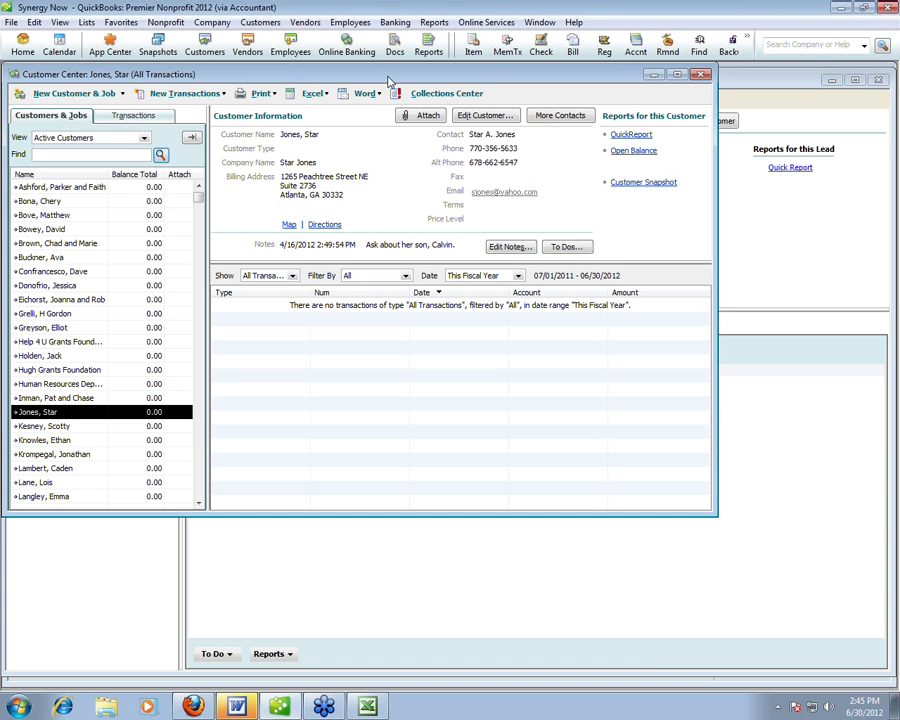
- View the new customer's second additional contact, cancel without changes, and close the Customer Center
left_click_drag(390, 80, 415, 503)
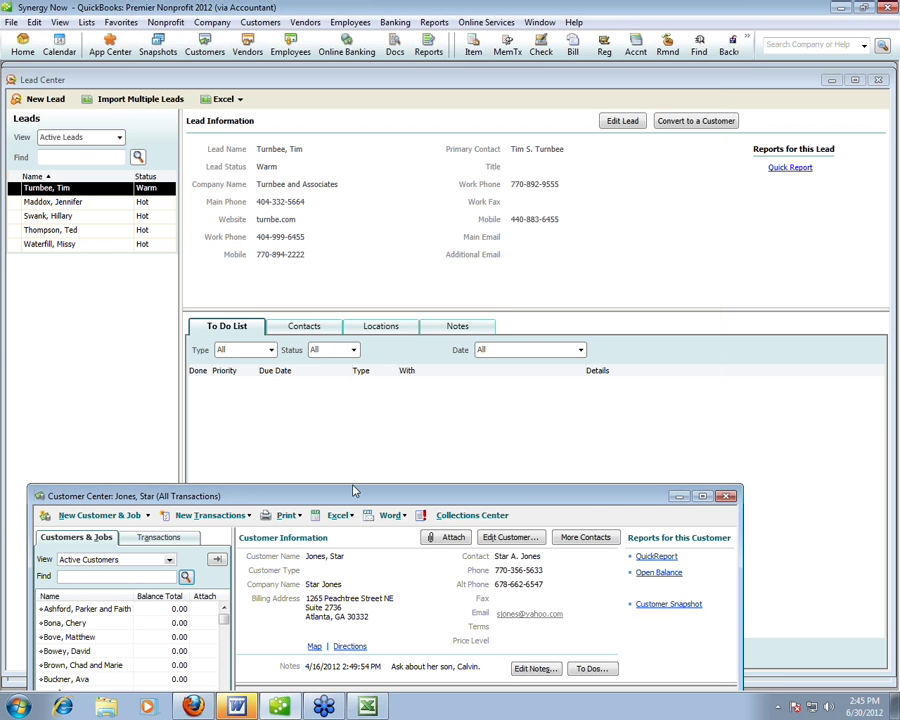
left_click_drag(353, 496, 345, 132)
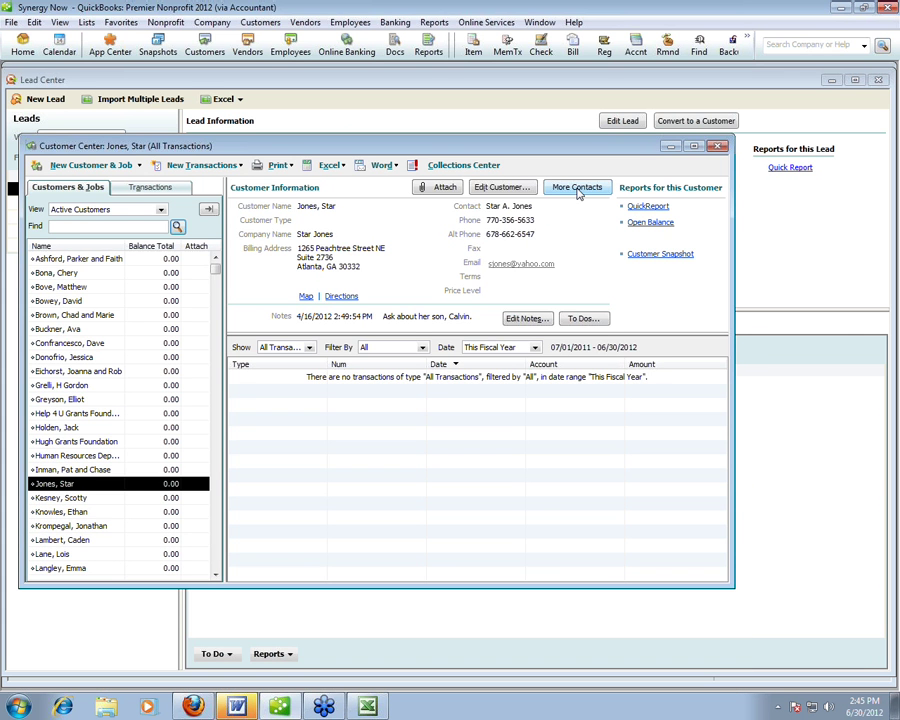
left_click(577, 190)
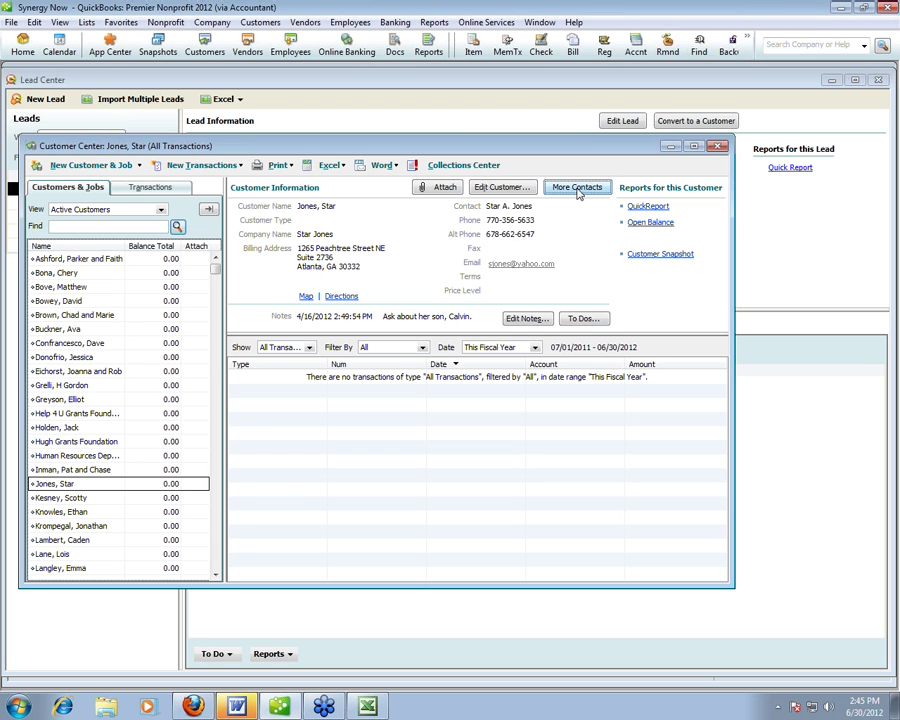
left_click(285, 165)
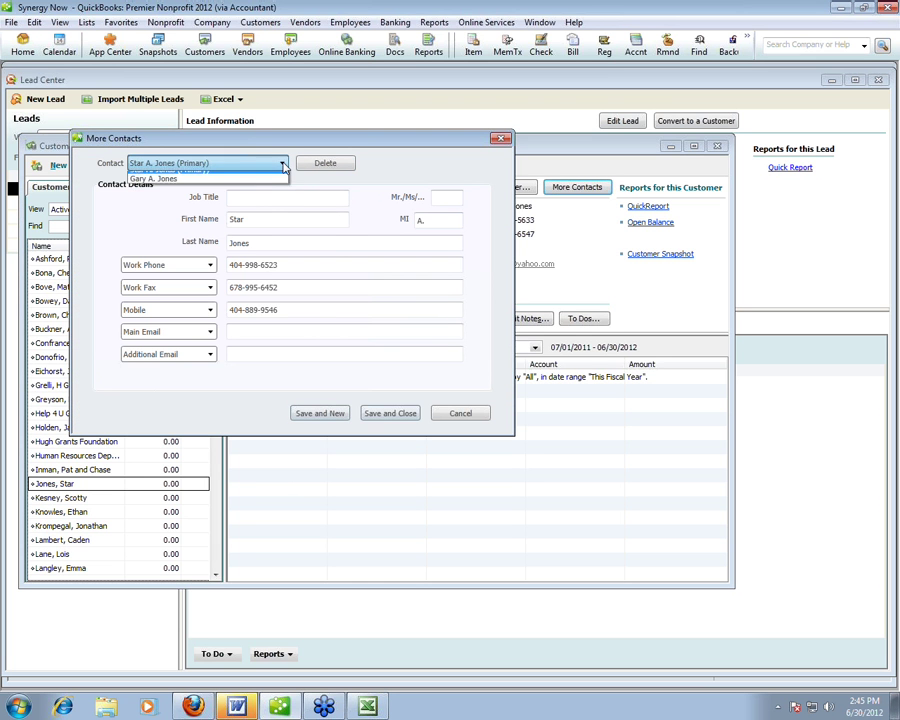
left_click(265, 179)
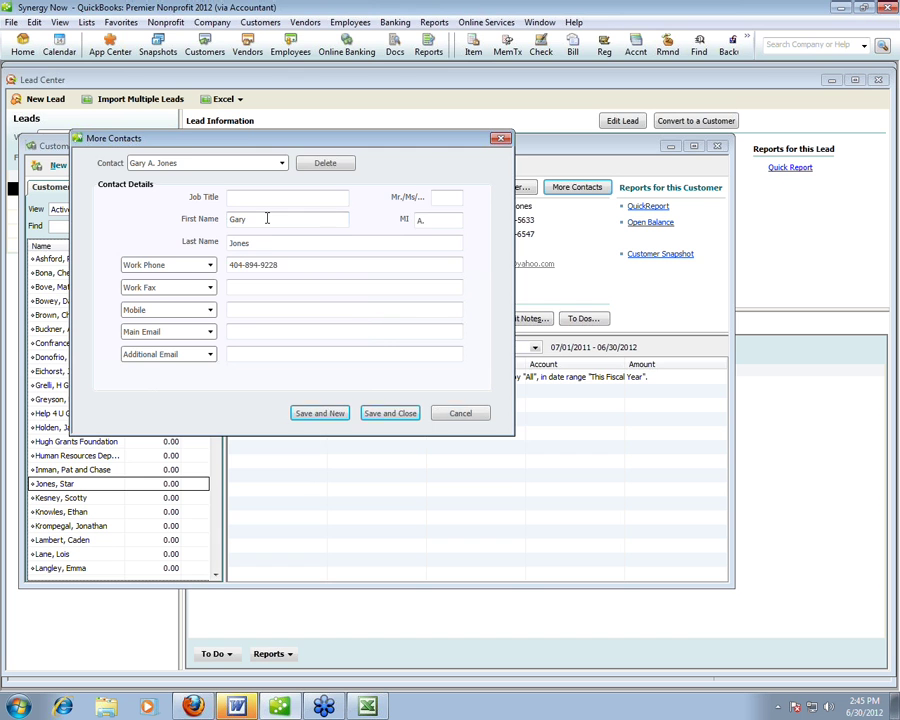
left_click(462, 413)
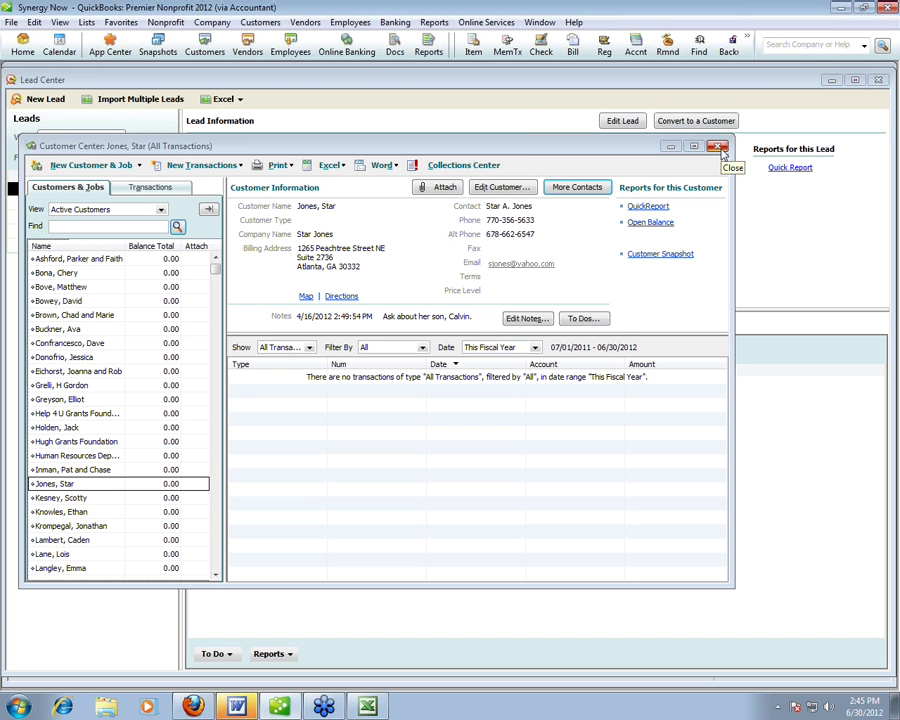
left_click(719, 147)
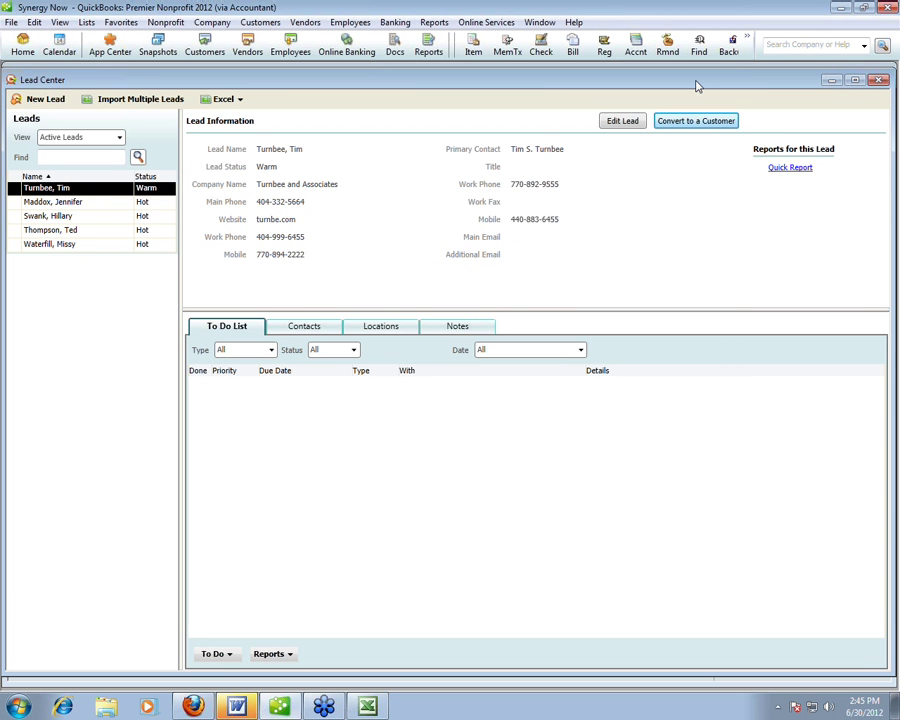
- Close the Lead Center, open the Calendar, try week and month views, and view April 17's follow-up To Do
left_click_drag(697, 86, 603, 113)
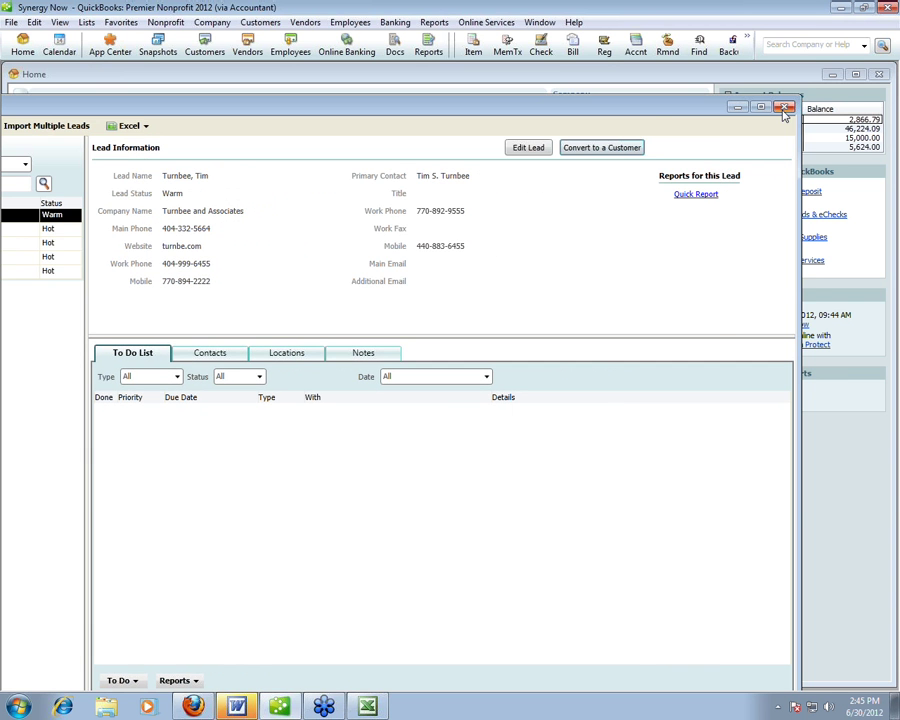
left_click(785, 107)
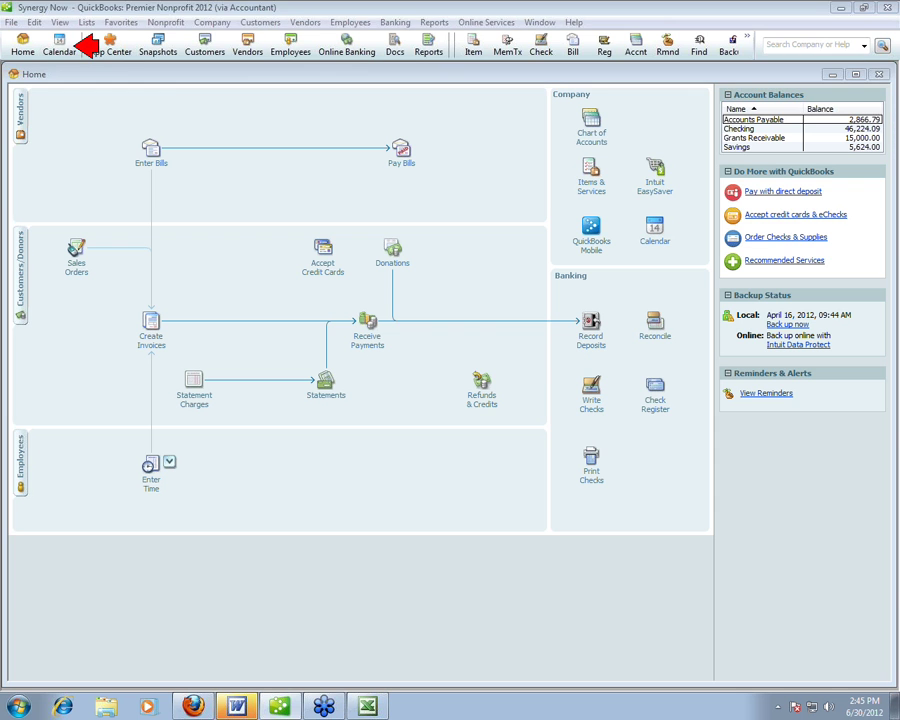
left_click(60, 46)
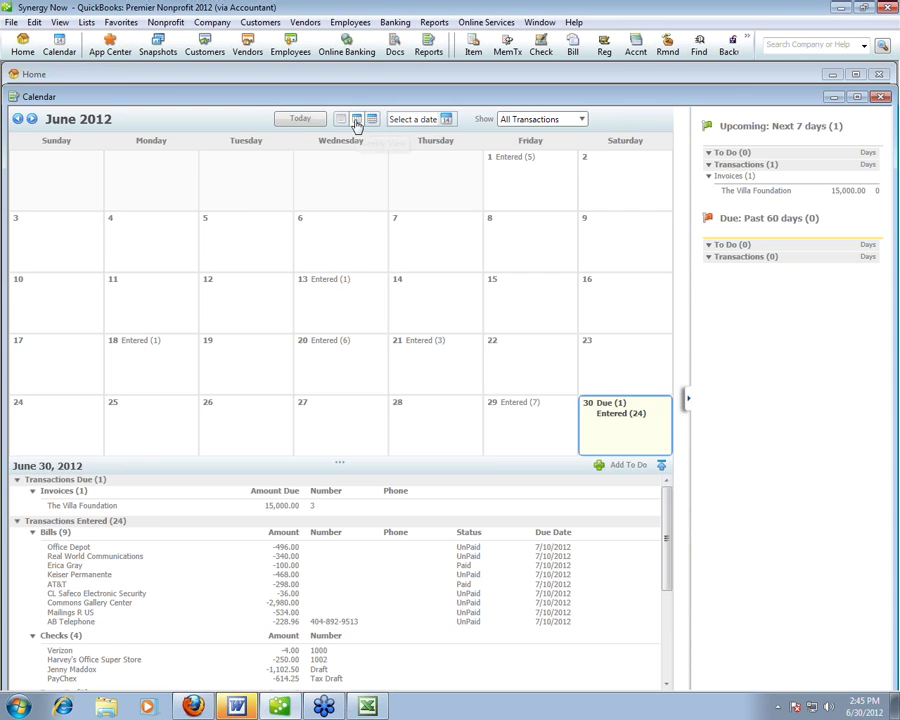
left_click(341, 120)
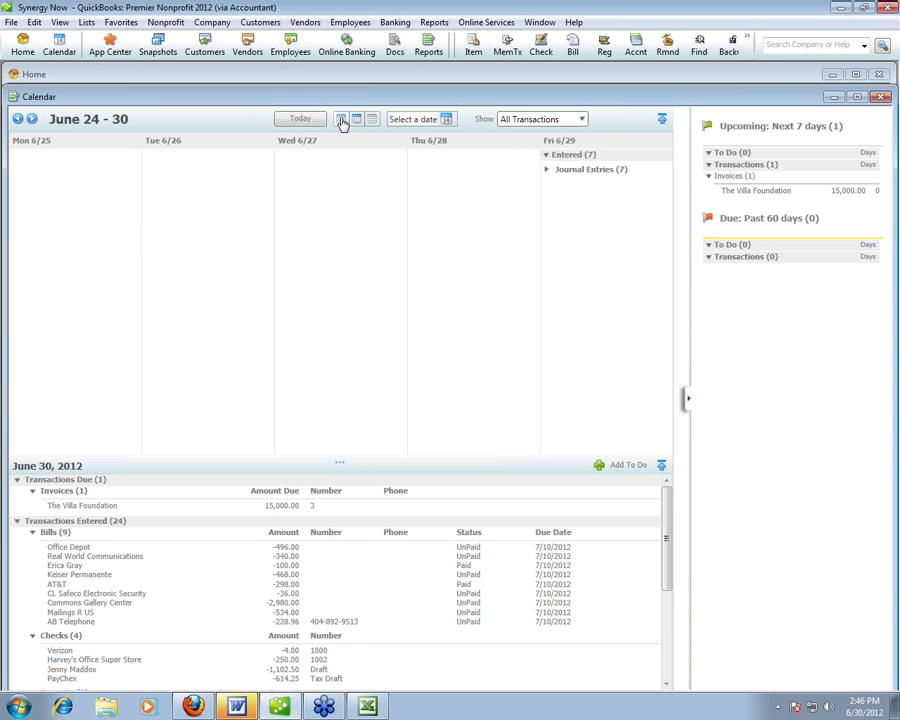
left_click(371, 120)
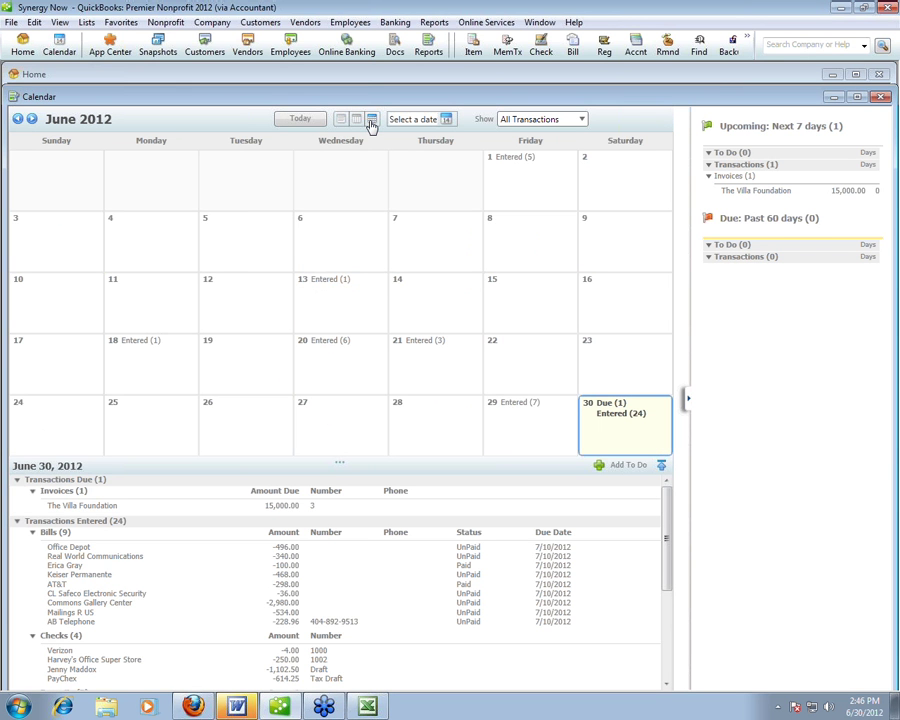
left_click(18, 119)
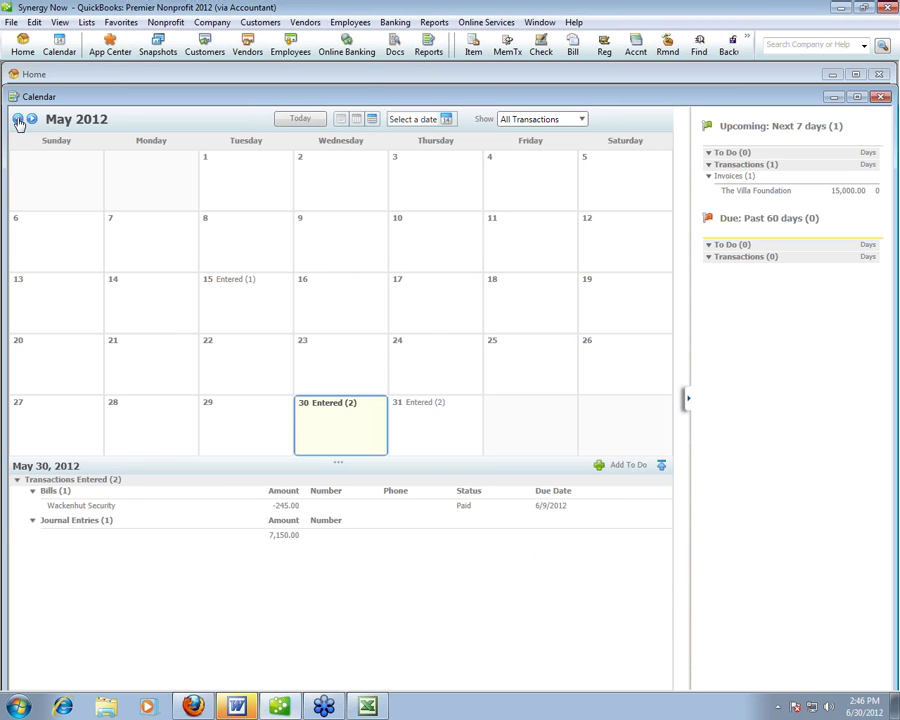
left_click(18, 119)
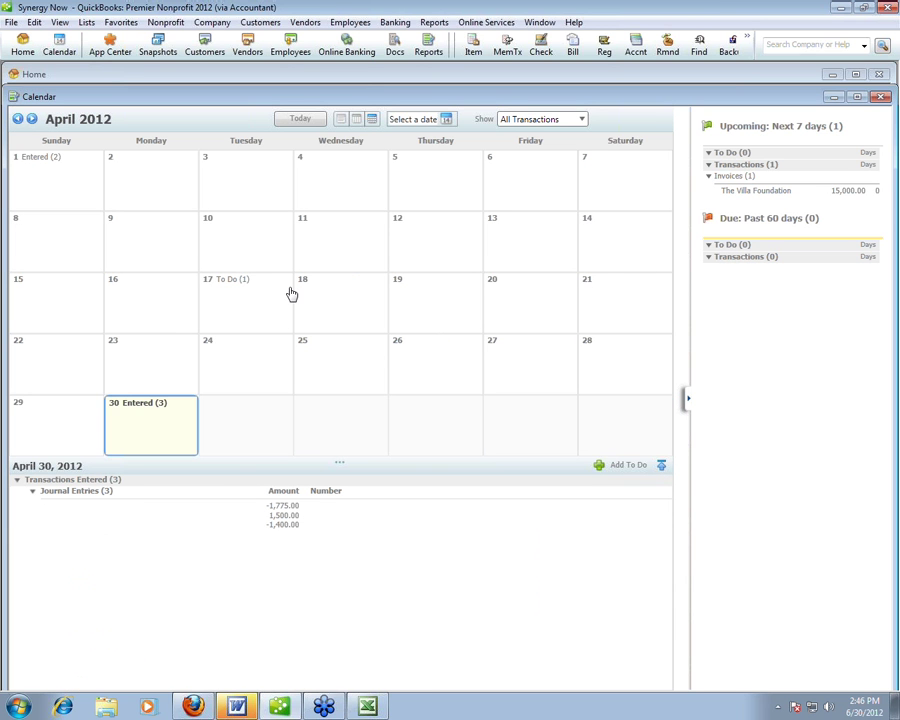
left_click(228, 283)
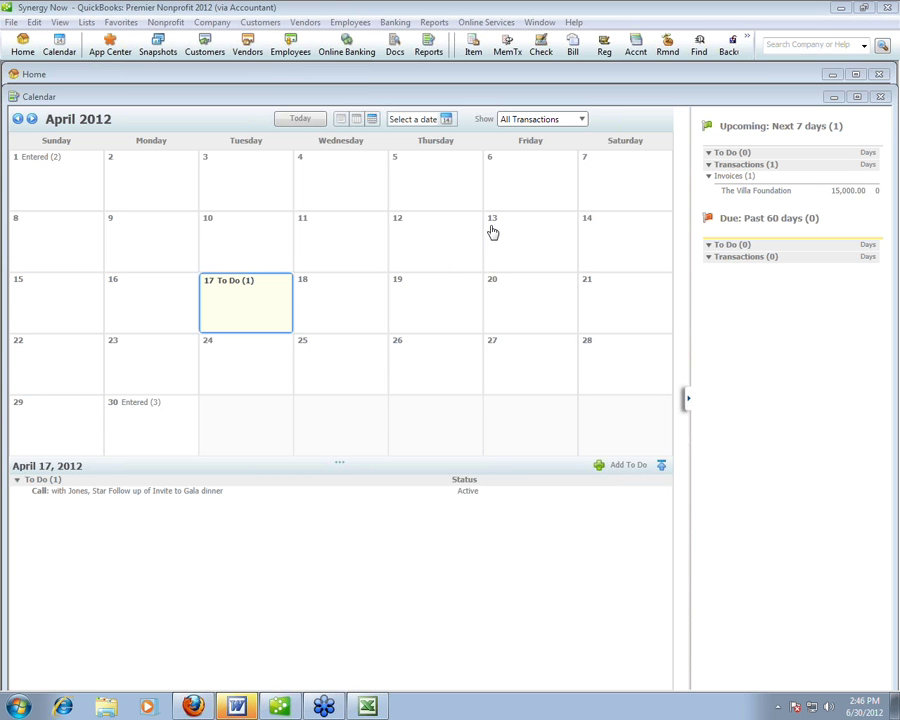
- Return to June 2012 and open the 12,050.00 Dallas Convention Center bill from June 20
left_click(32, 119)
left_click(32, 119)
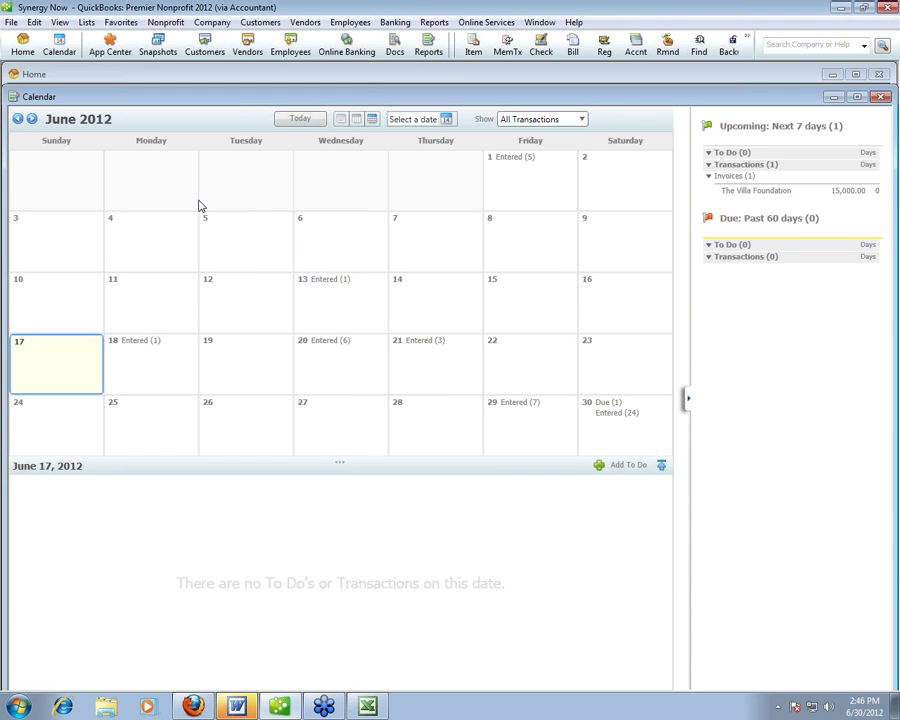
left_click(327, 348)
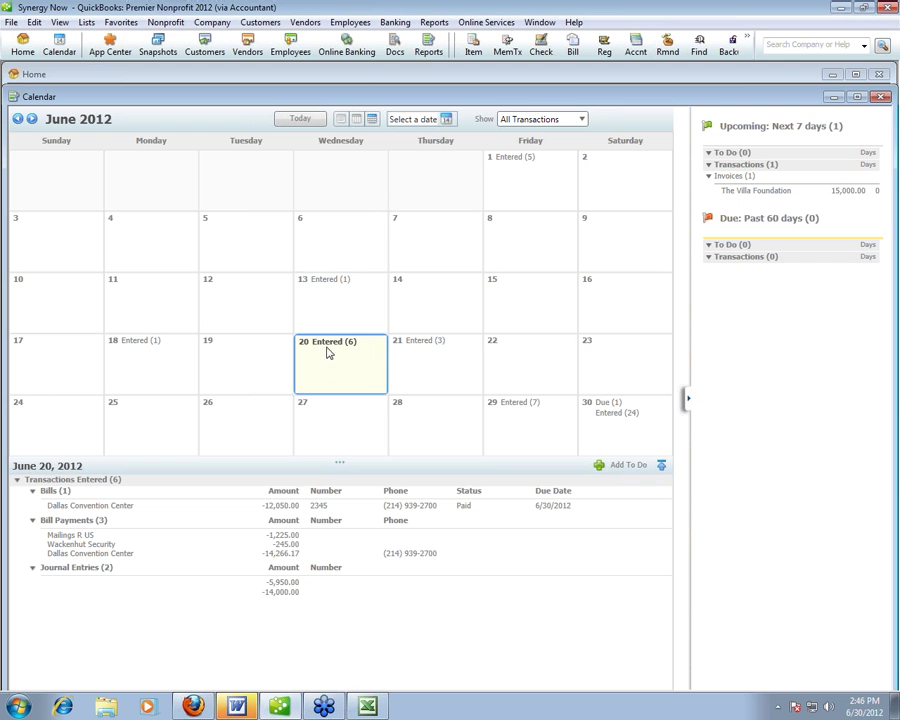
double_click(282, 507)
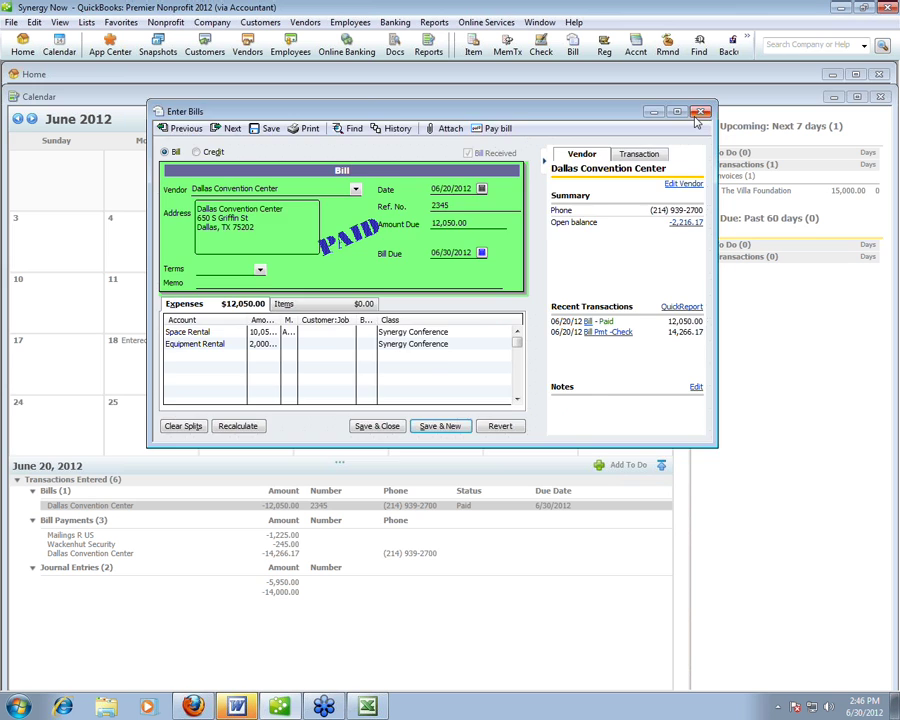
- Close the Dallas Convention Center bill to return to the June 2012 calendar
left_click(699, 111)
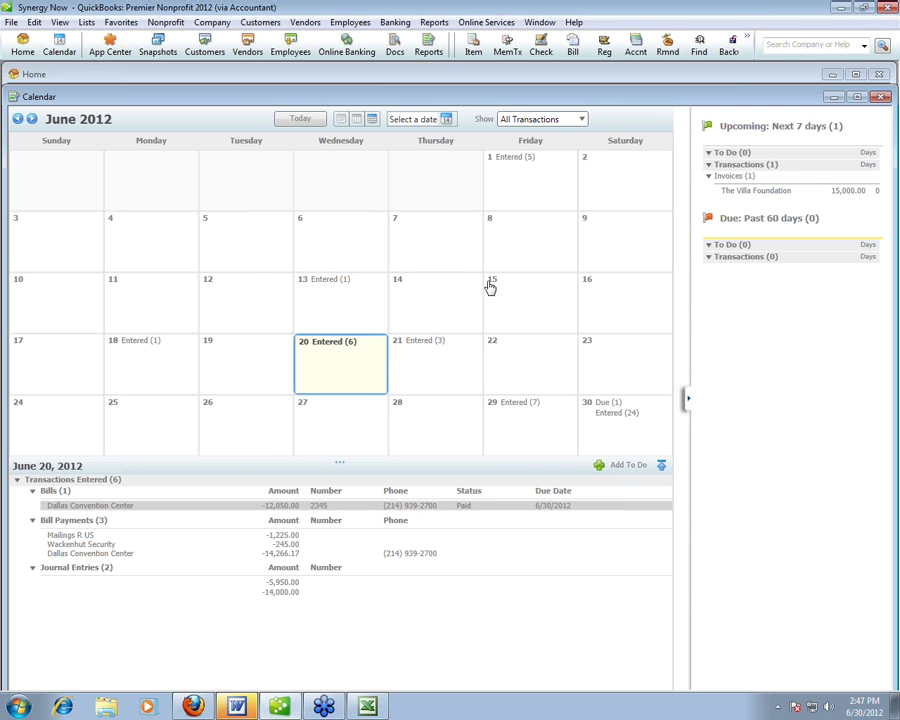
- Close the Calendar window to get back to the Home page
left_click_drag(548, 99, 469, 114)
left_click(802, 112)
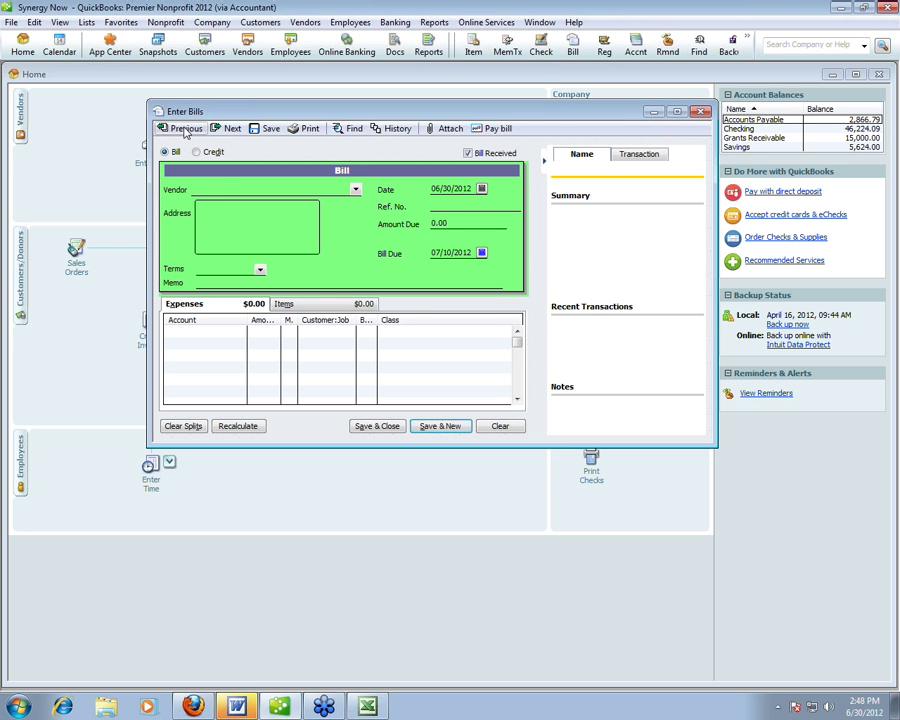
- Load the previous 228.96 AB Telephone bill and open its empty Attachments window
left_click(184, 131)
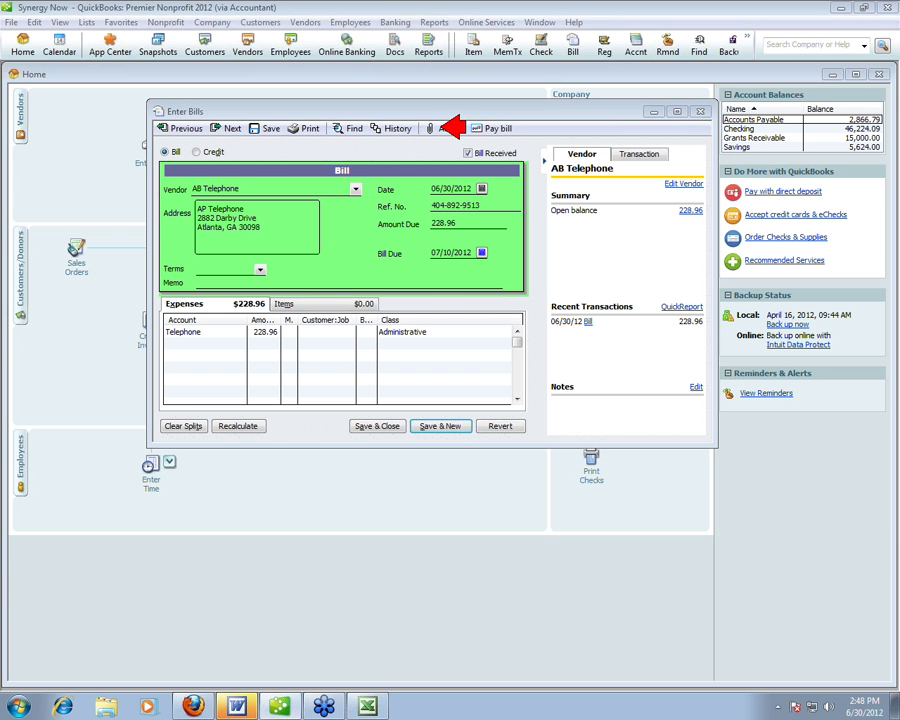
left_click(449, 130)
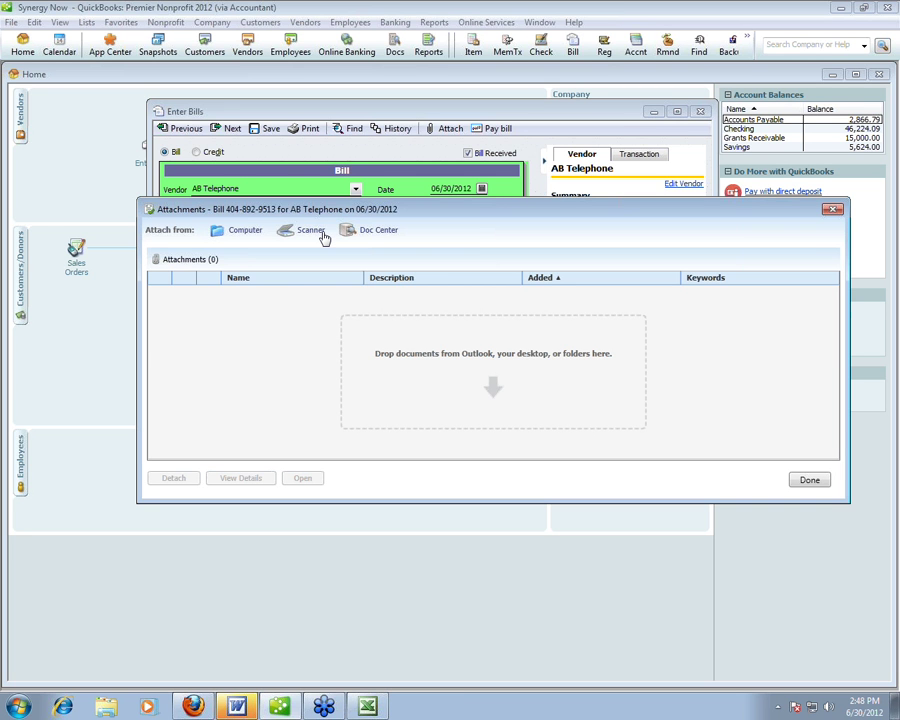
- Attach the AB Telephone BILL file from the computer to the bill
left_click(246, 232)
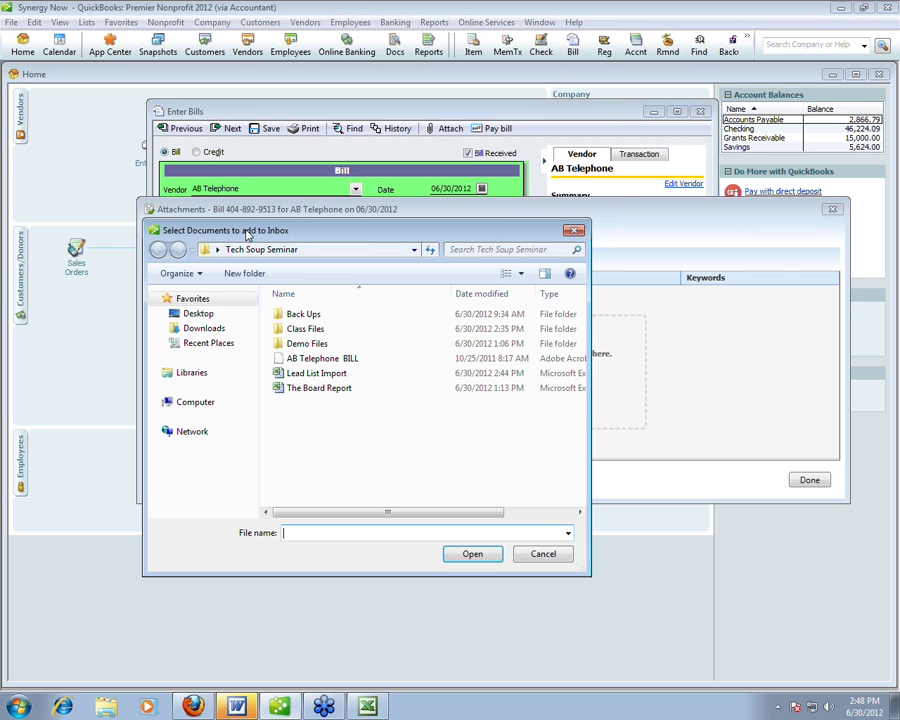
left_click(325, 358)
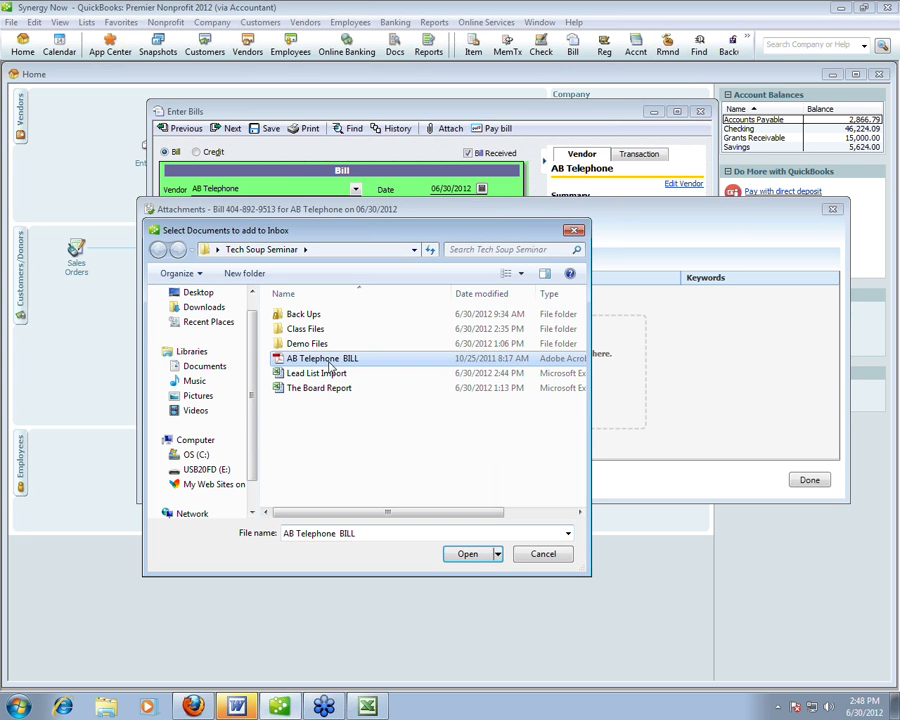
left_click(462, 553)
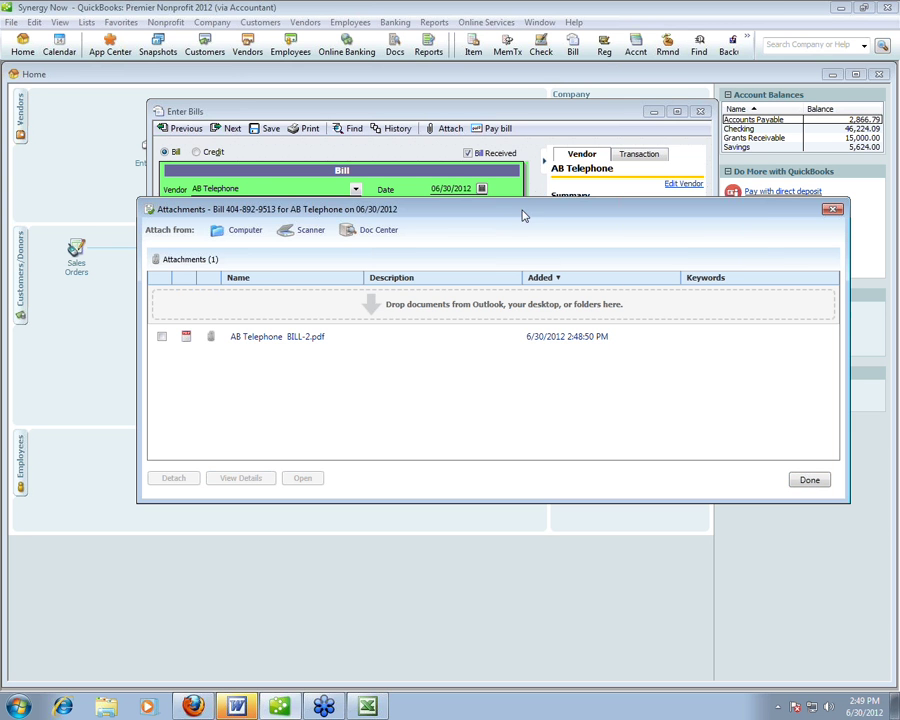
left_click(802, 480)
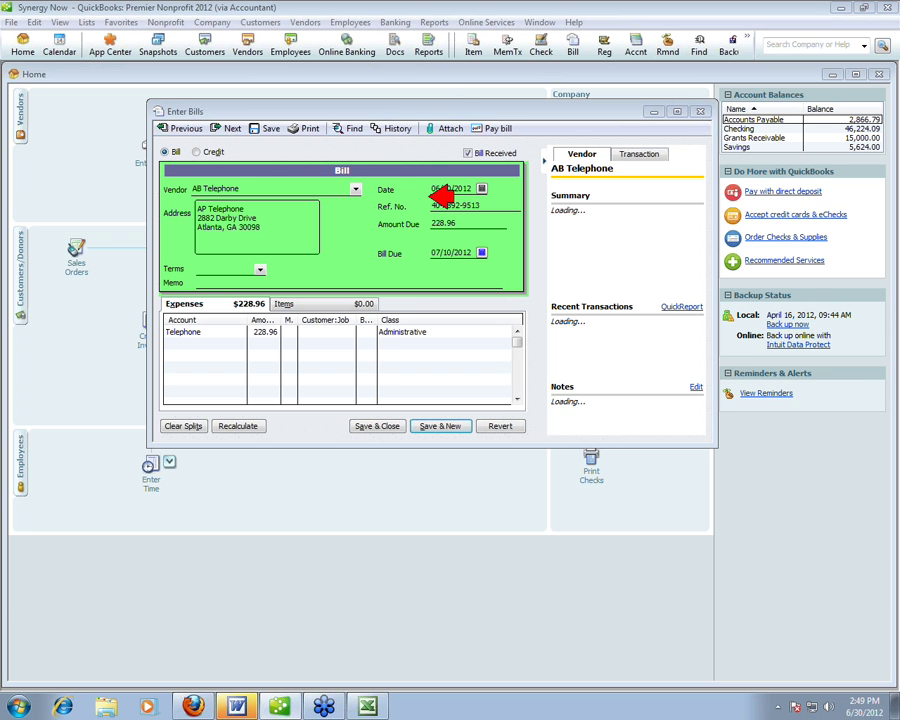
- Reopen the attachments, select the AB Telephone BILL-2.pdf, and close the Attachments window
left_click(445, 129)
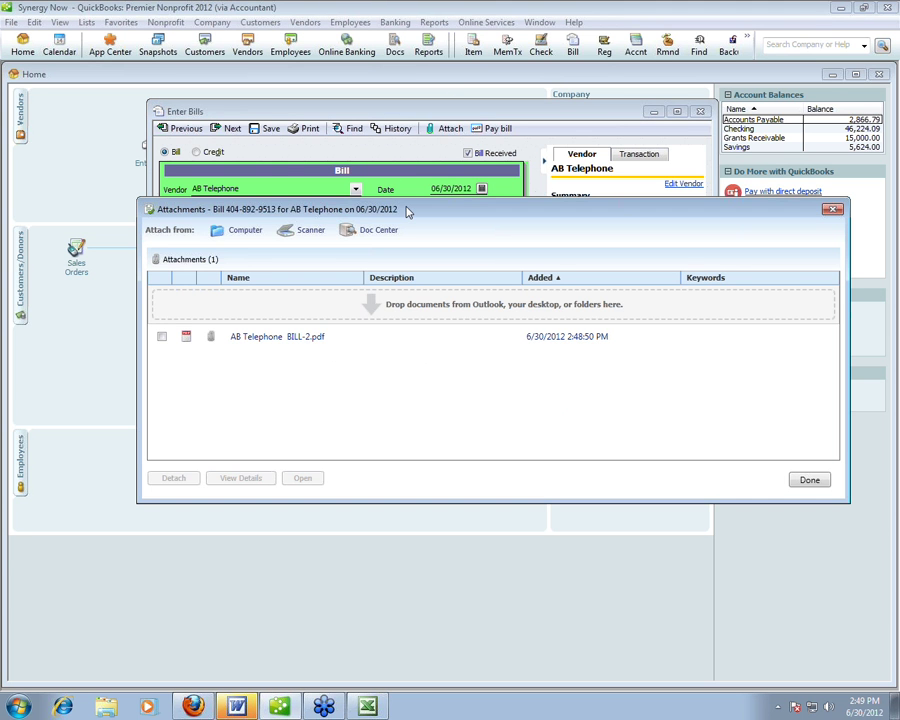
mouse_move(407, 211)
left_mouse_down()
mouse_move(412, 410)
mouse_move(407, 214)
left_mouse_up()
left_click(300, 340)
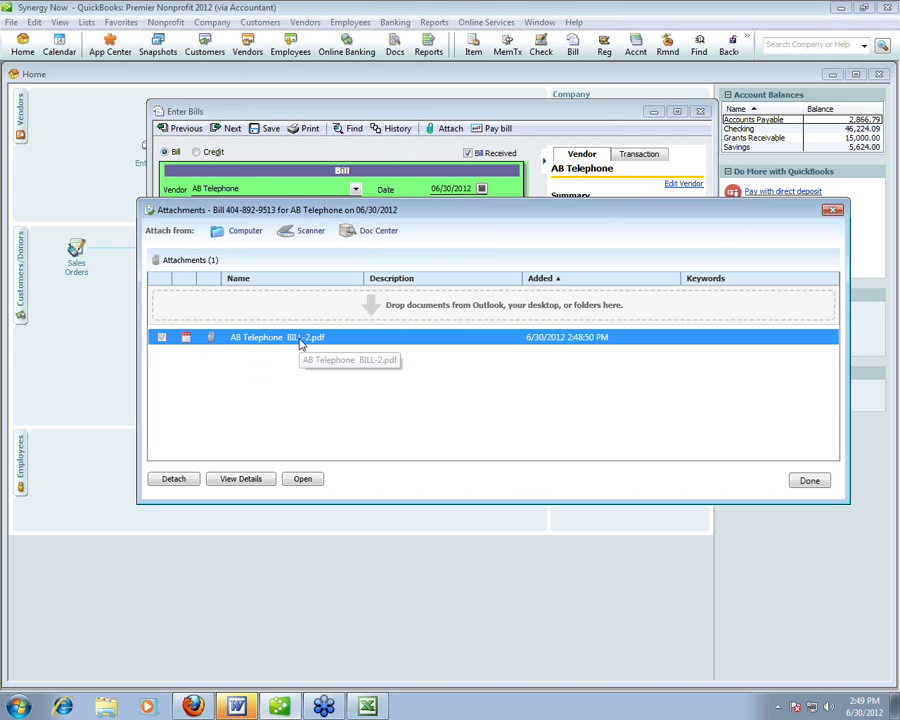
left_click(301, 484)
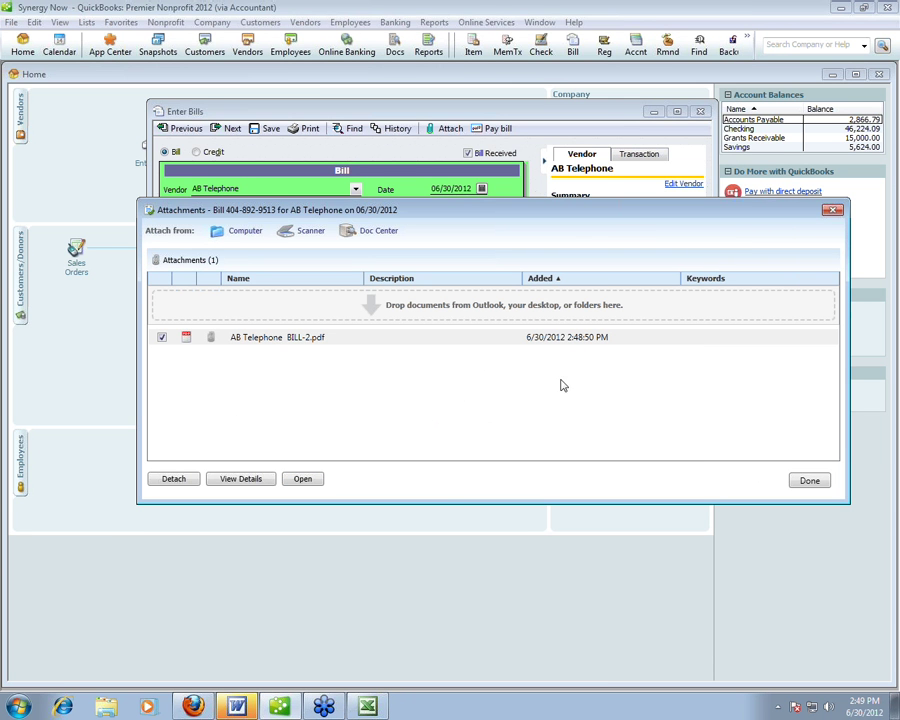
left_click(831, 212)
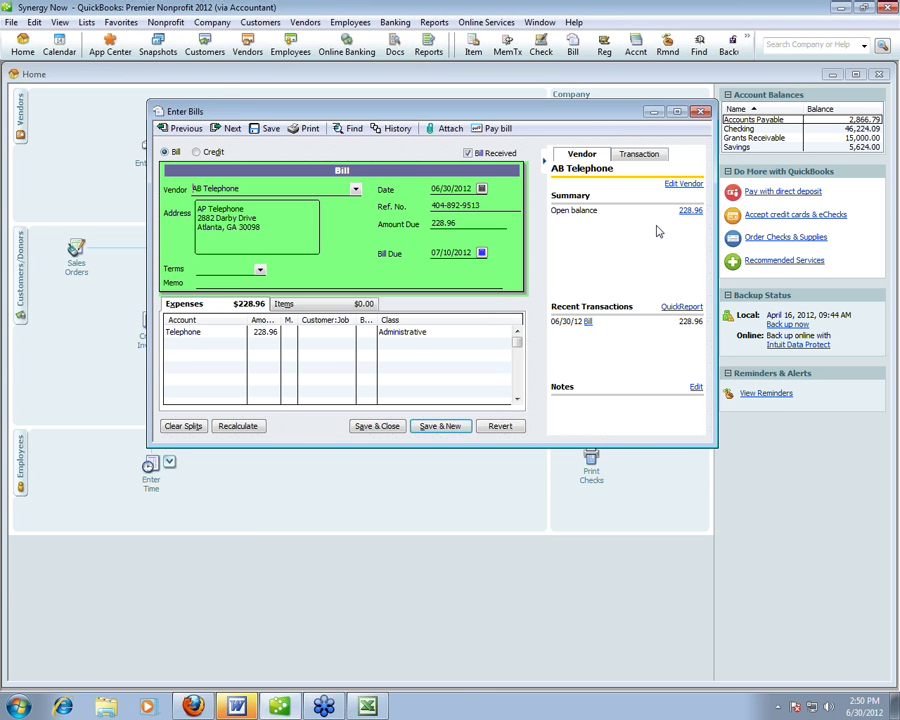
- Close the AB Telephone bill, then briefly open and close the Write Checks form
left_click(703, 113)
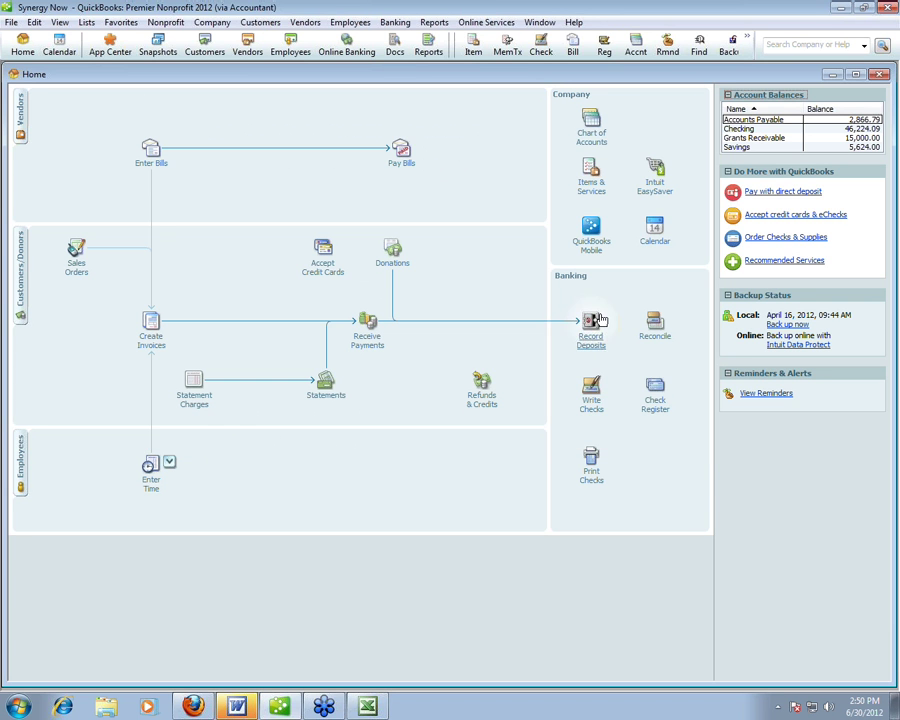
left_click(591, 395)
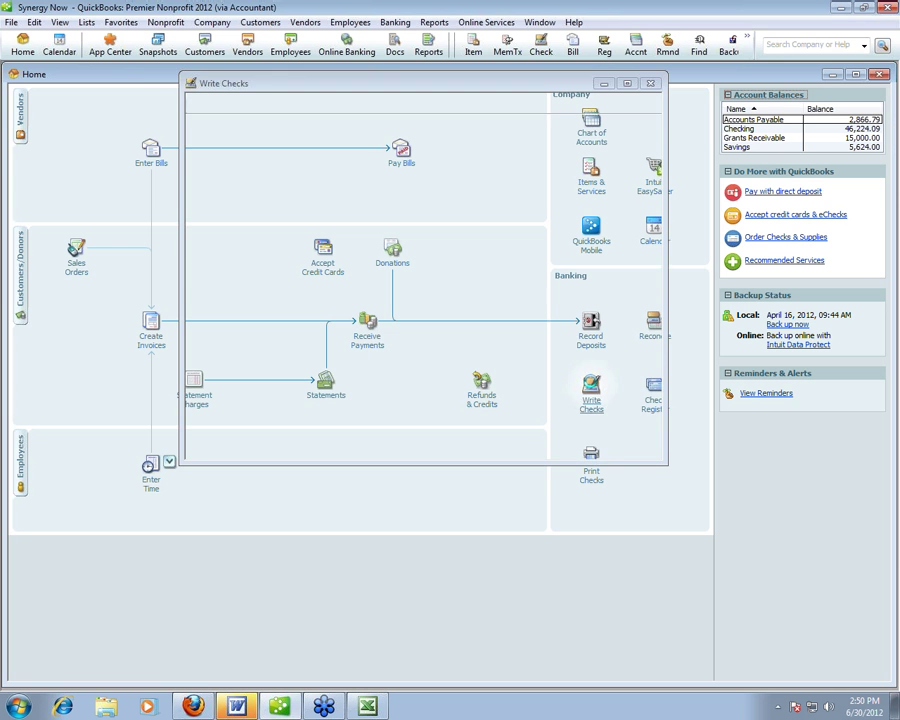
left_click(648, 83)
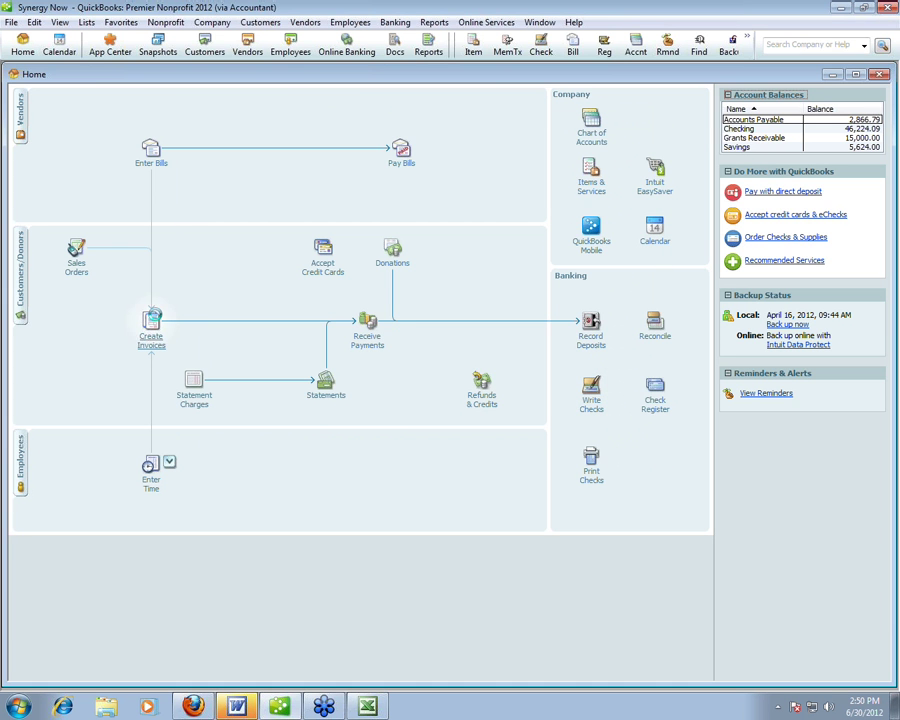
- Preview the Create Invoices and Make Deposits forms and close both, returning to the Home page
left_click(152, 318)
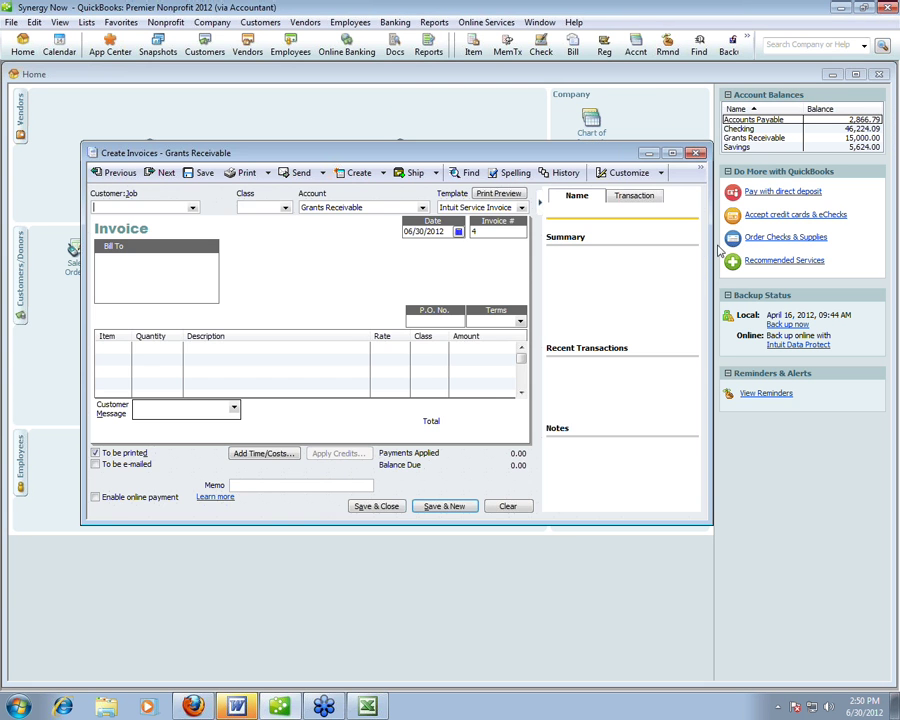
left_click_drag(713, 243, 767, 243)
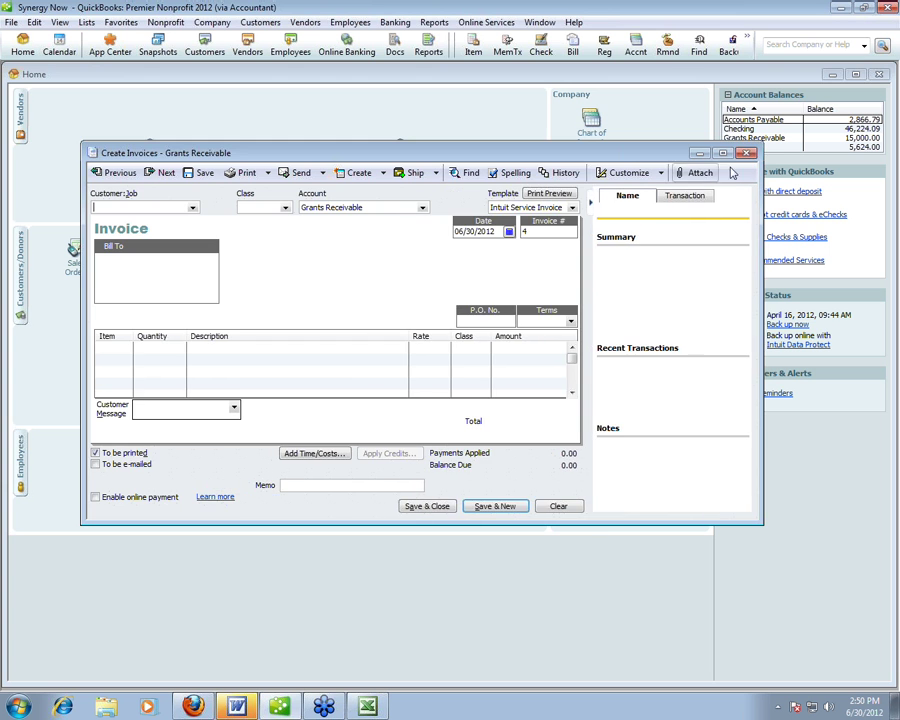
left_click(743, 155)
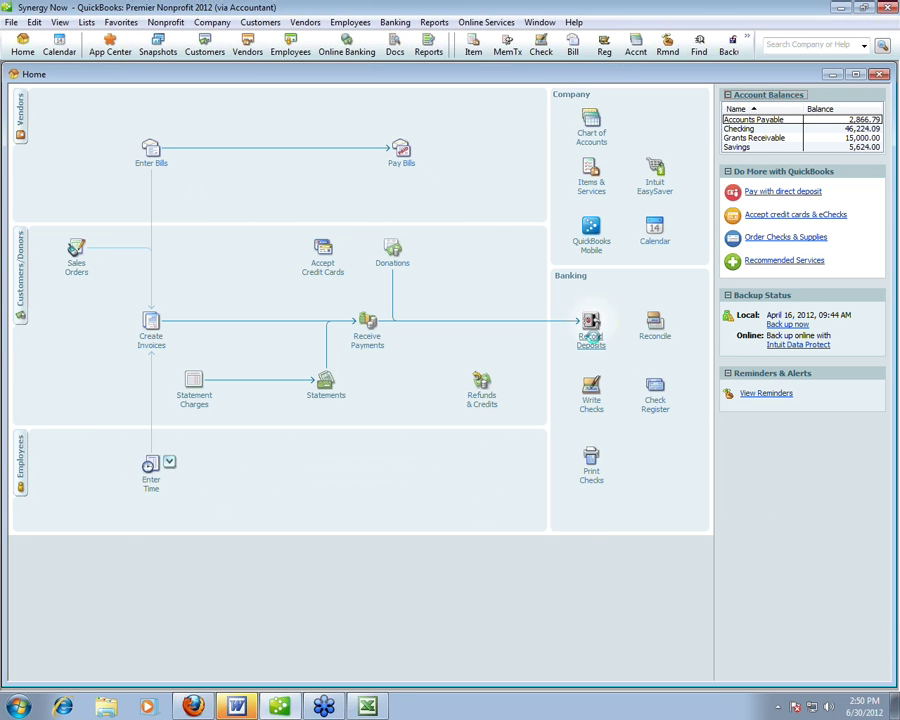
left_click(591, 325)
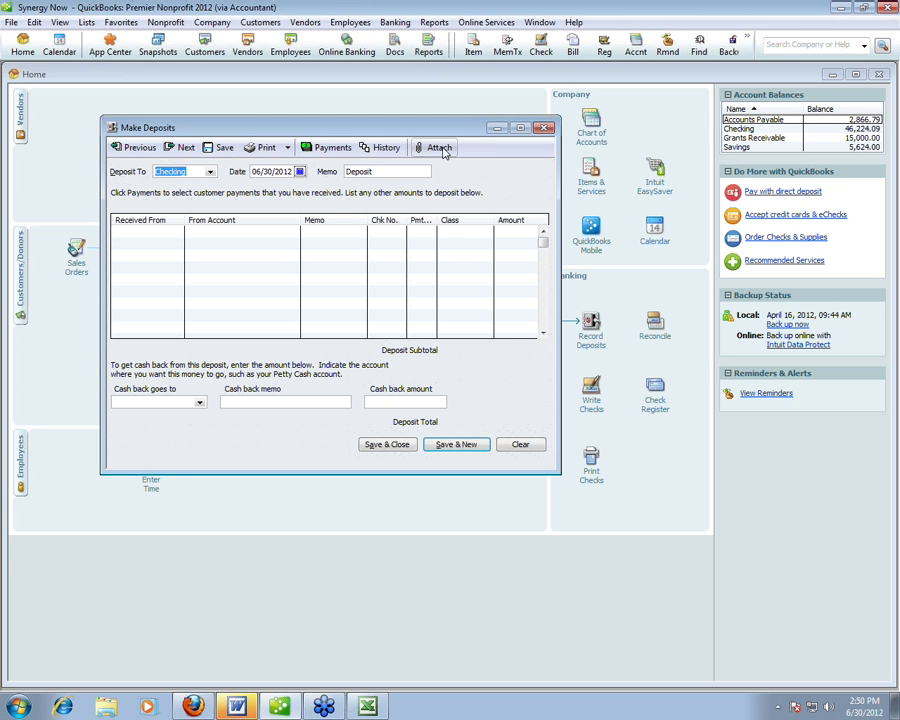
left_click(545, 129)
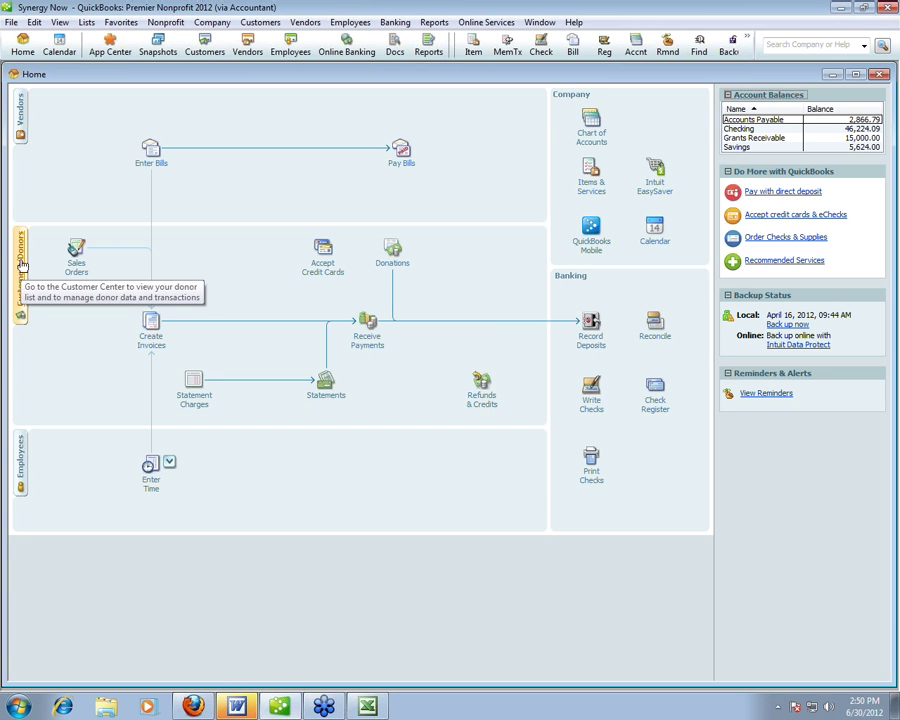
left_click(20, 118)
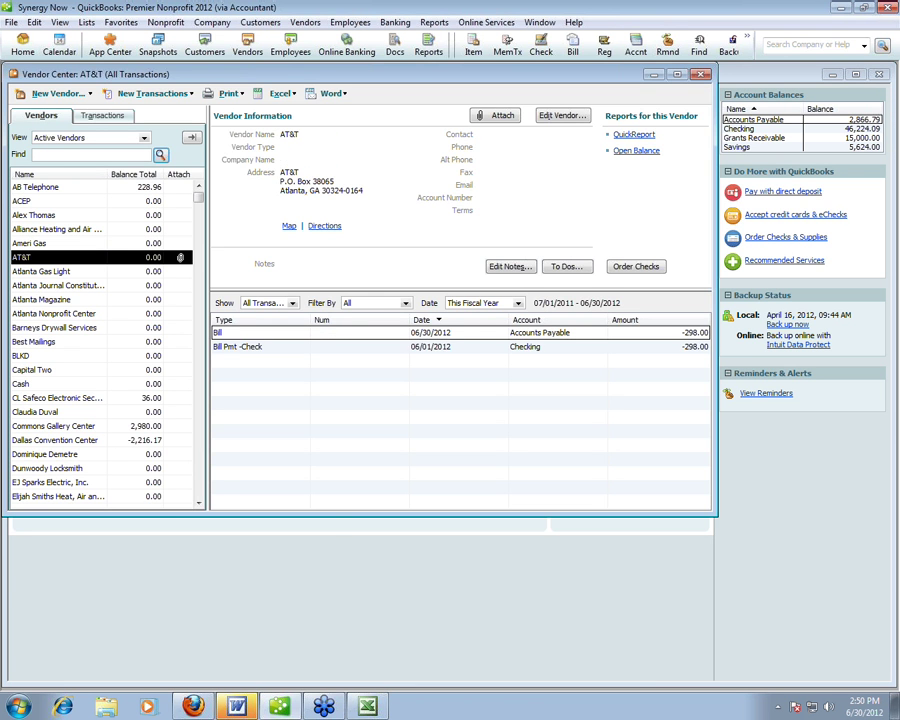
left_click(703, 75)
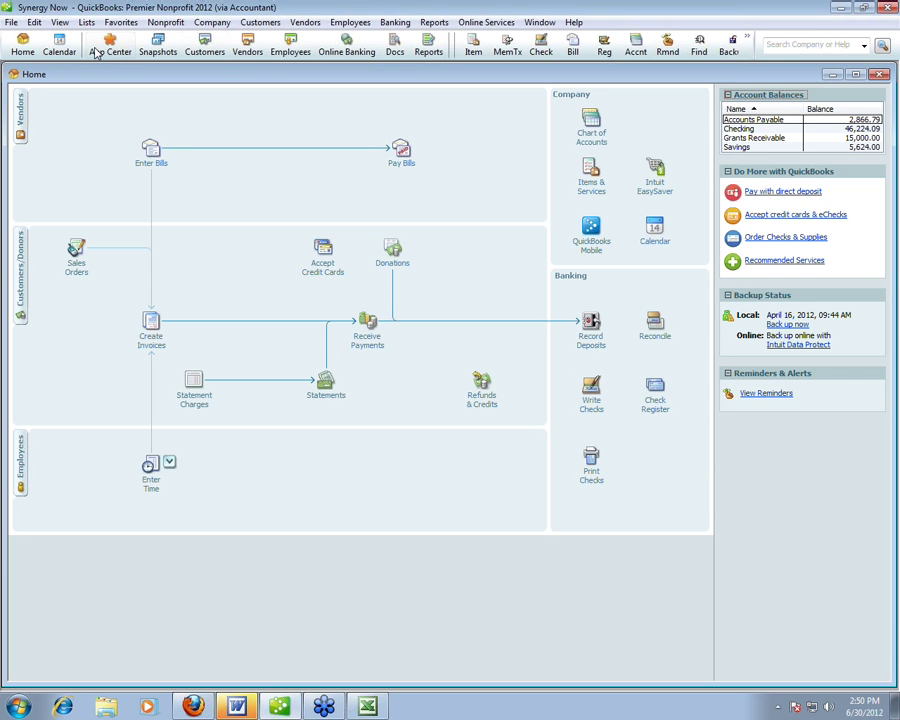
left_click(87, 24)
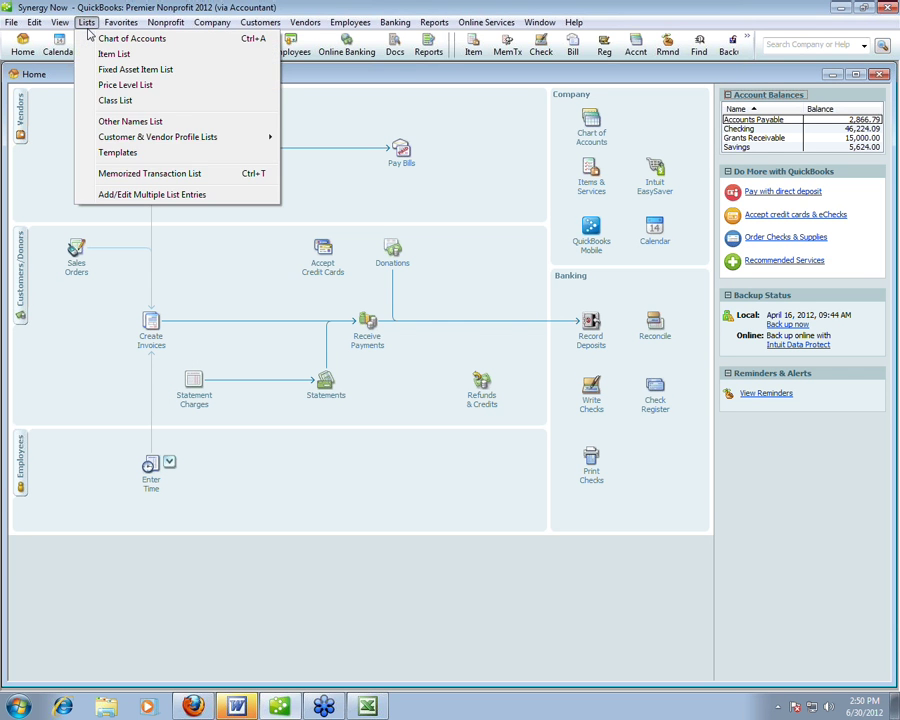
left_click(93, 39)
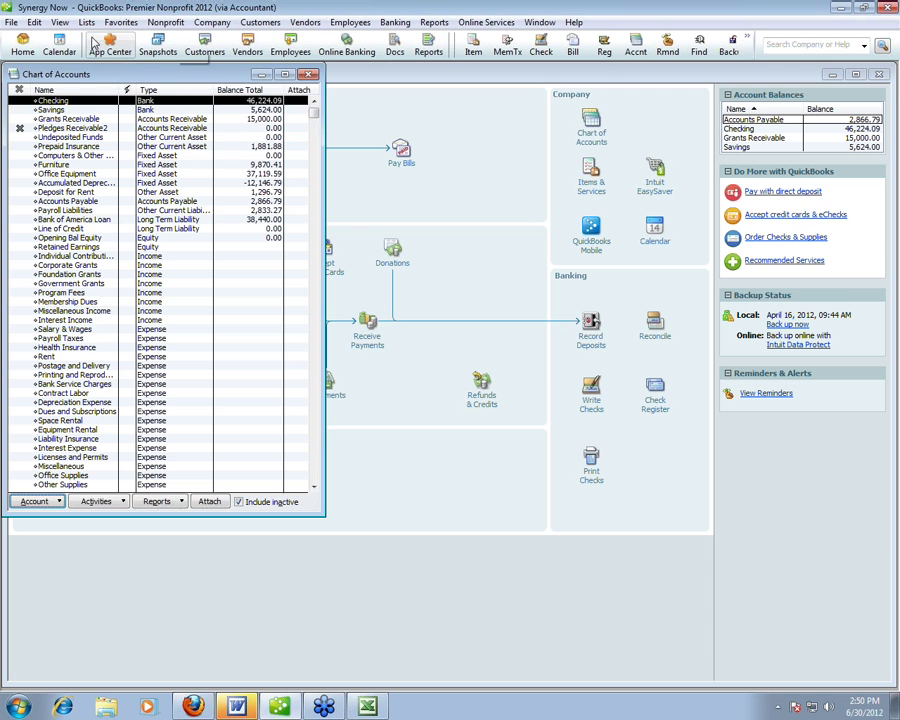
left_click(286, 220)
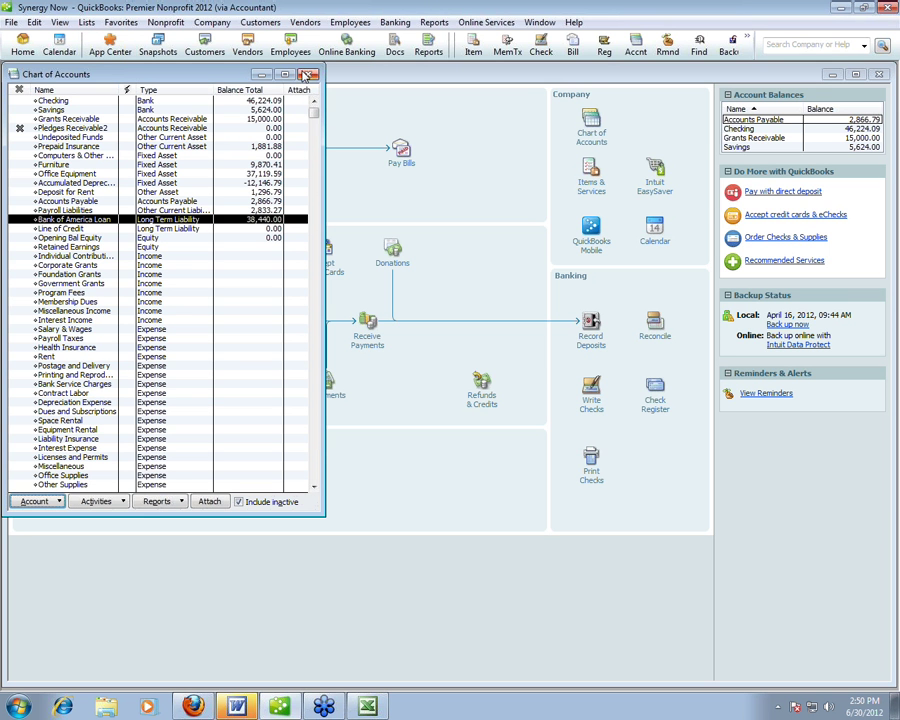
left_click(355, 121)
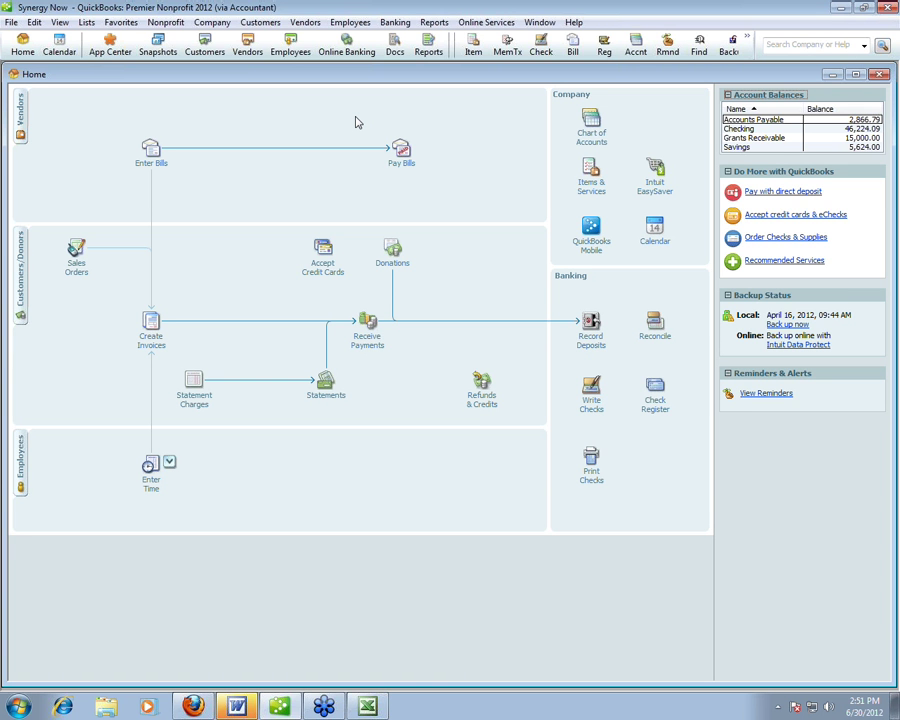
left_click(20, 270)
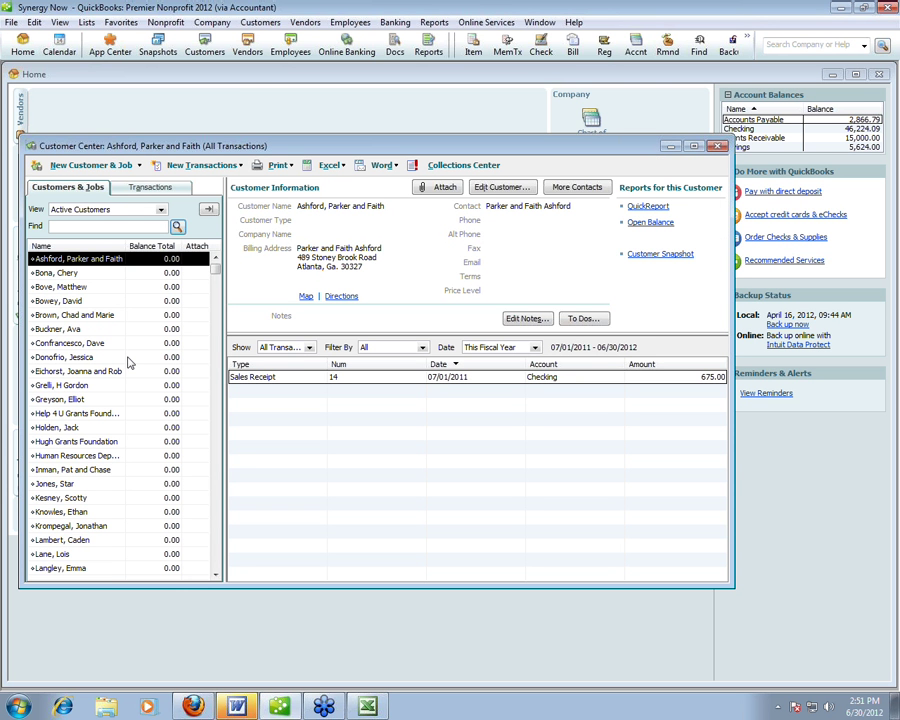
left_click(68, 288)
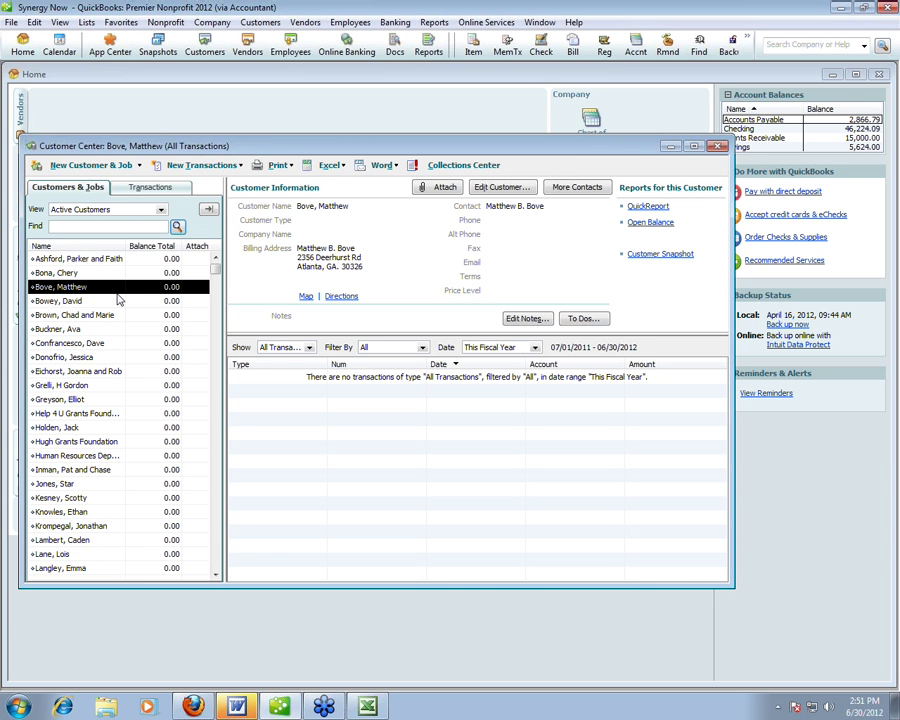
left_click(716, 147)
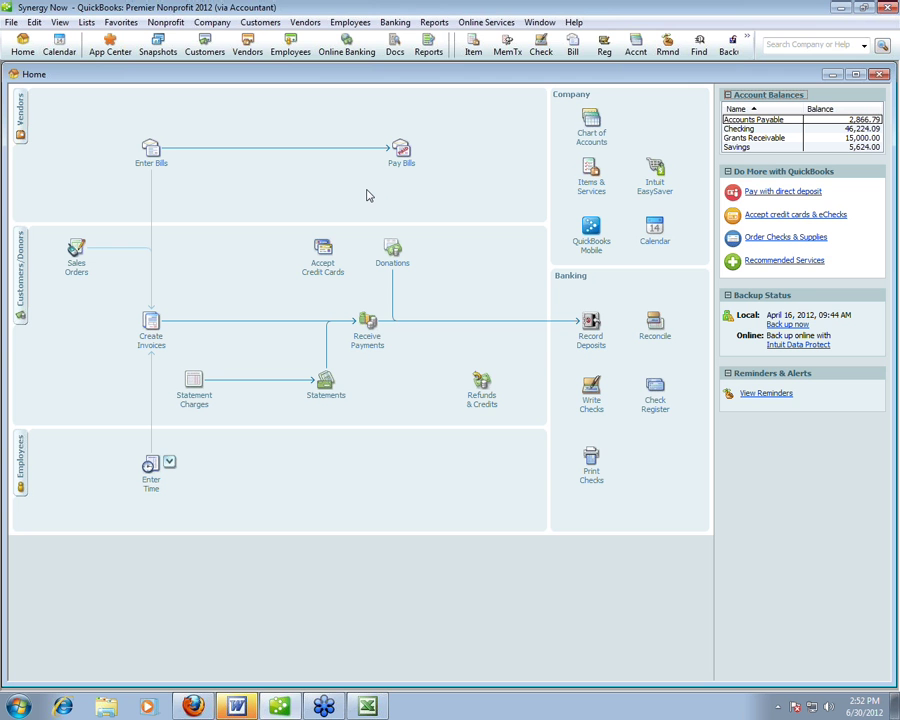
left_click(153, 152)
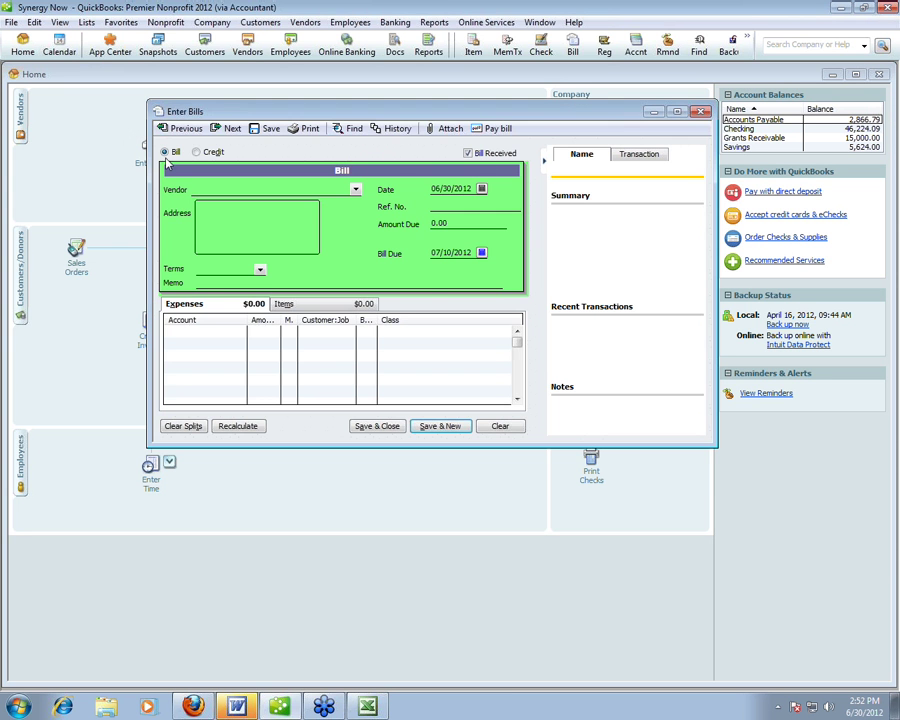
left_click(700, 111)
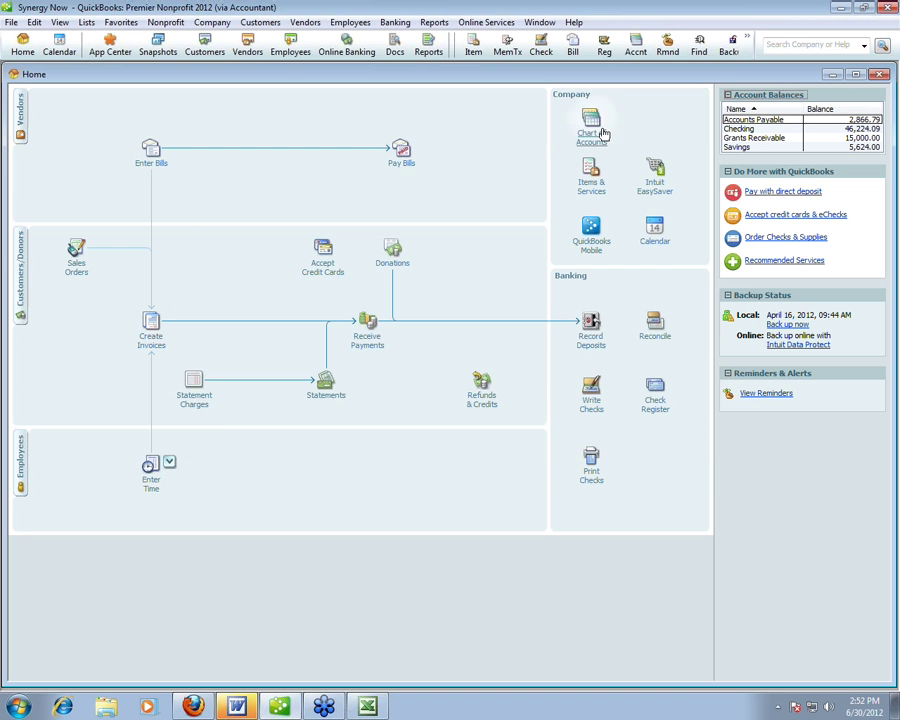
left_click(401, 155)
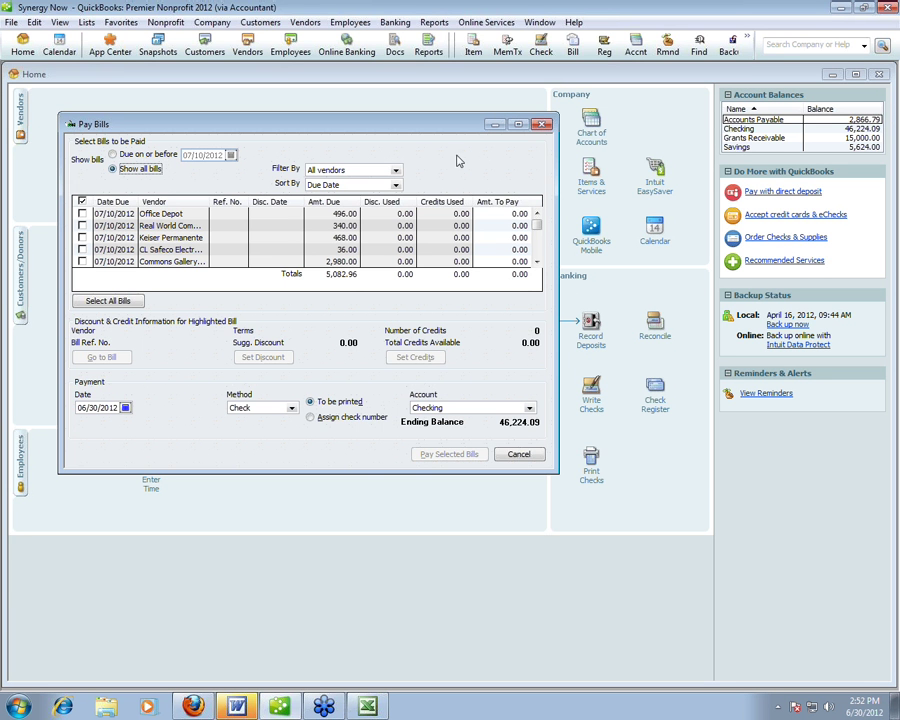
left_click(542, 124)
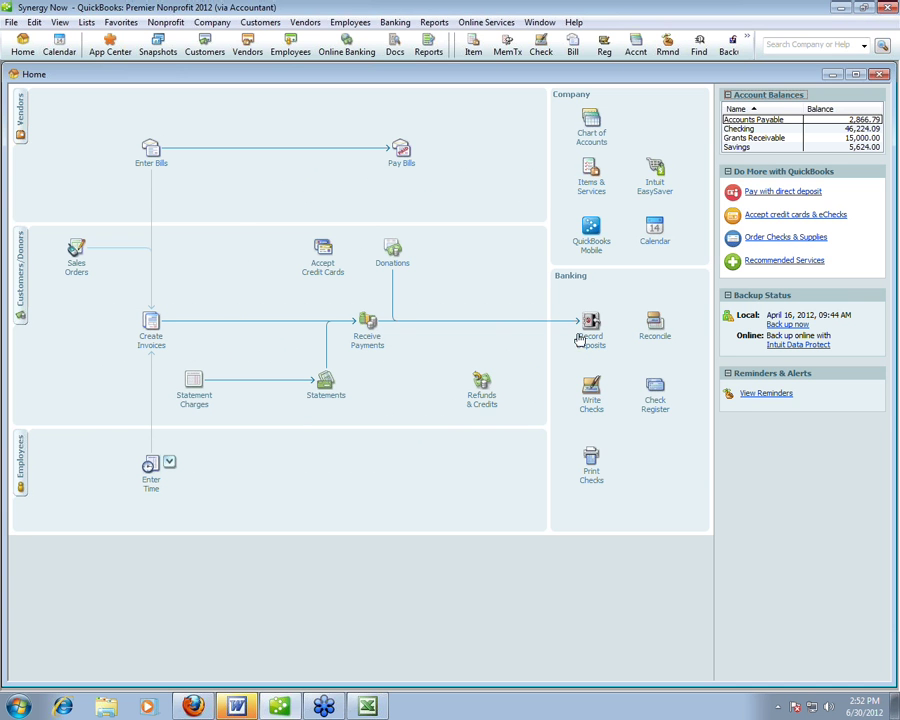
left_click(591, 395)
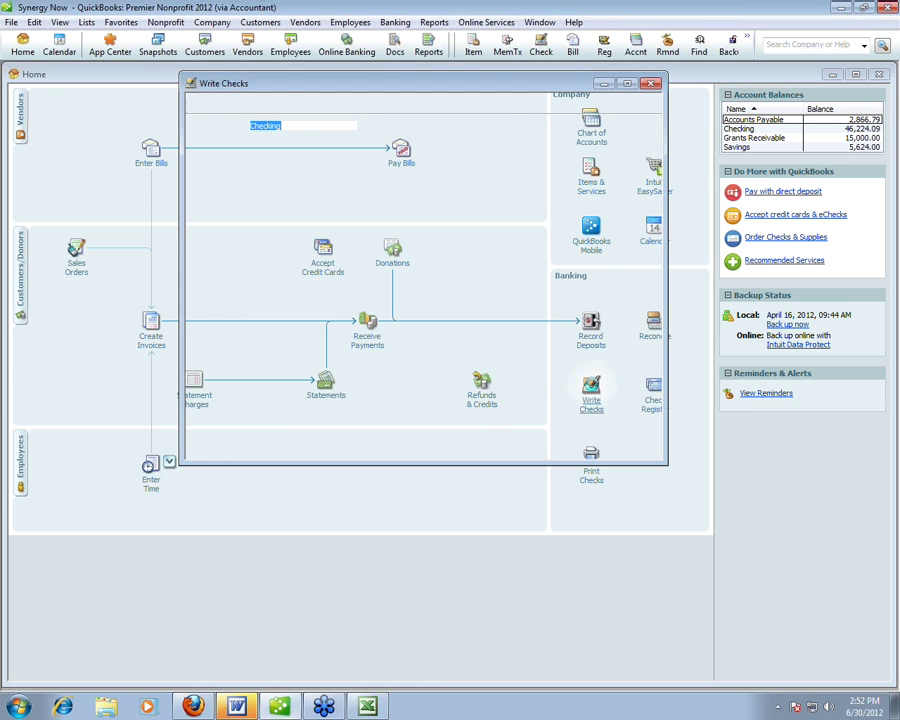
left_click(651, 85)
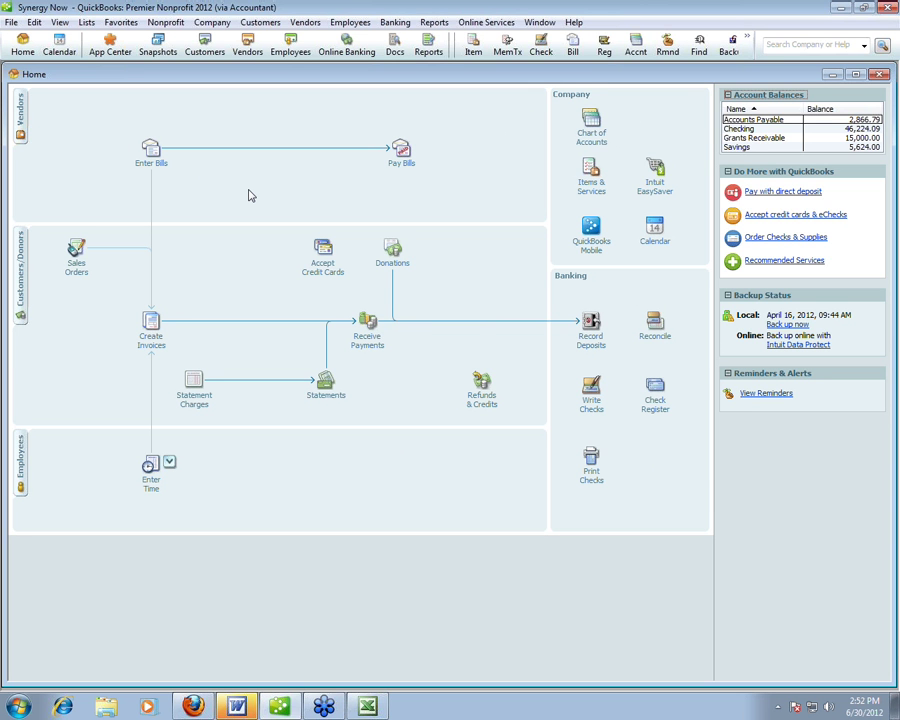
left_click(405, 160)
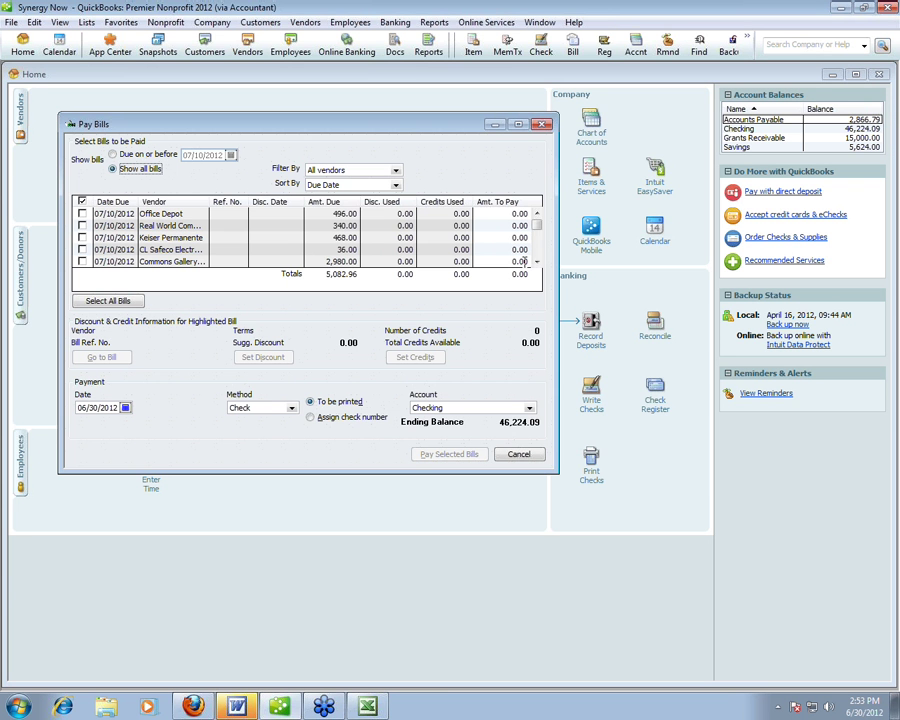
left_click(536, 261)
left_click(536, 261)
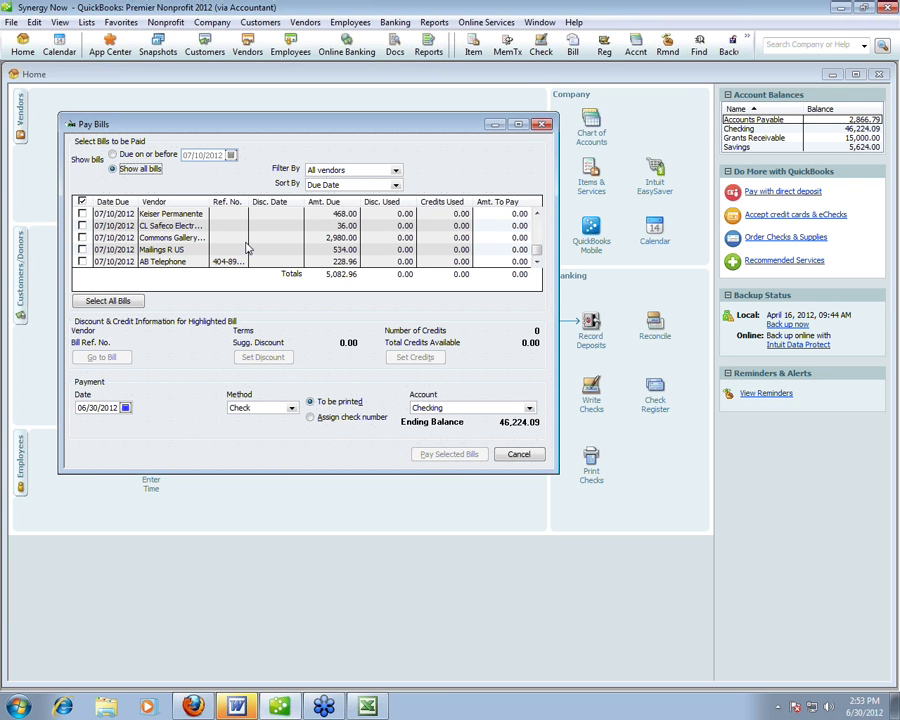
left_click(518, 454)
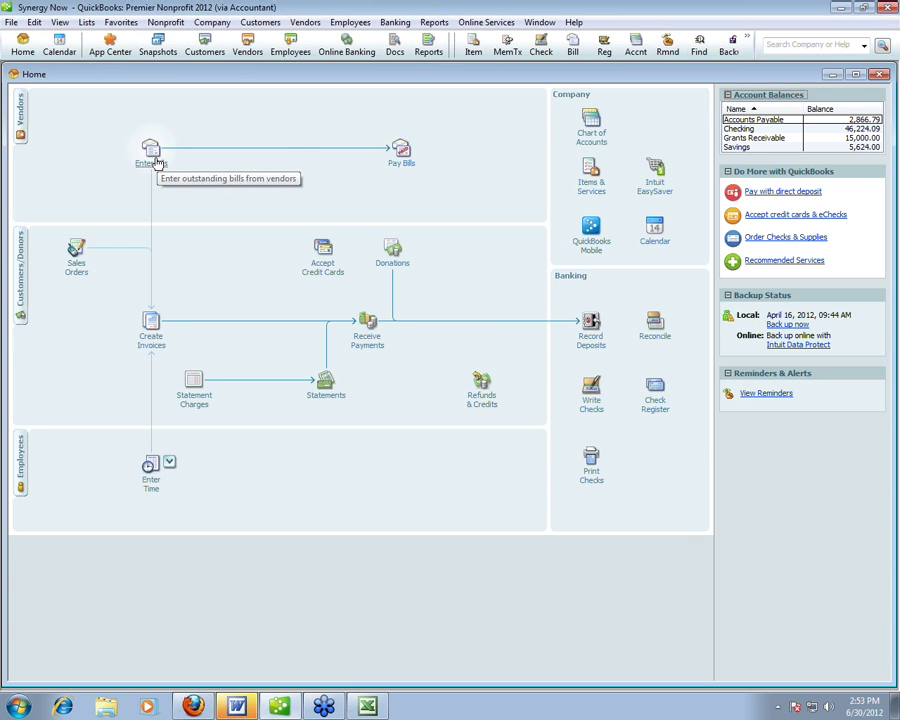
left_click(151, 152)
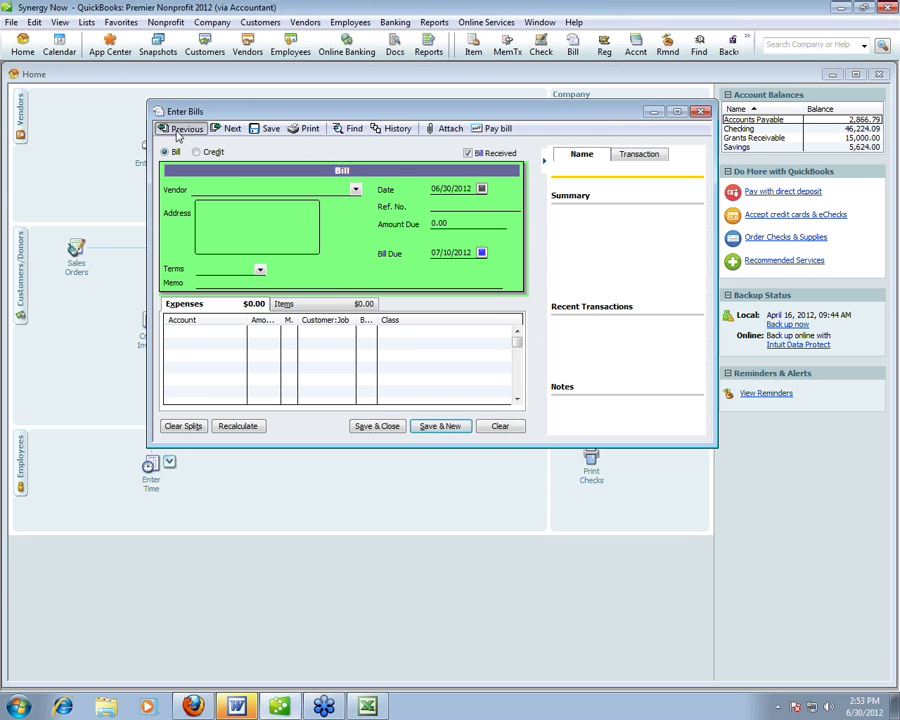
left_click(180, 128)
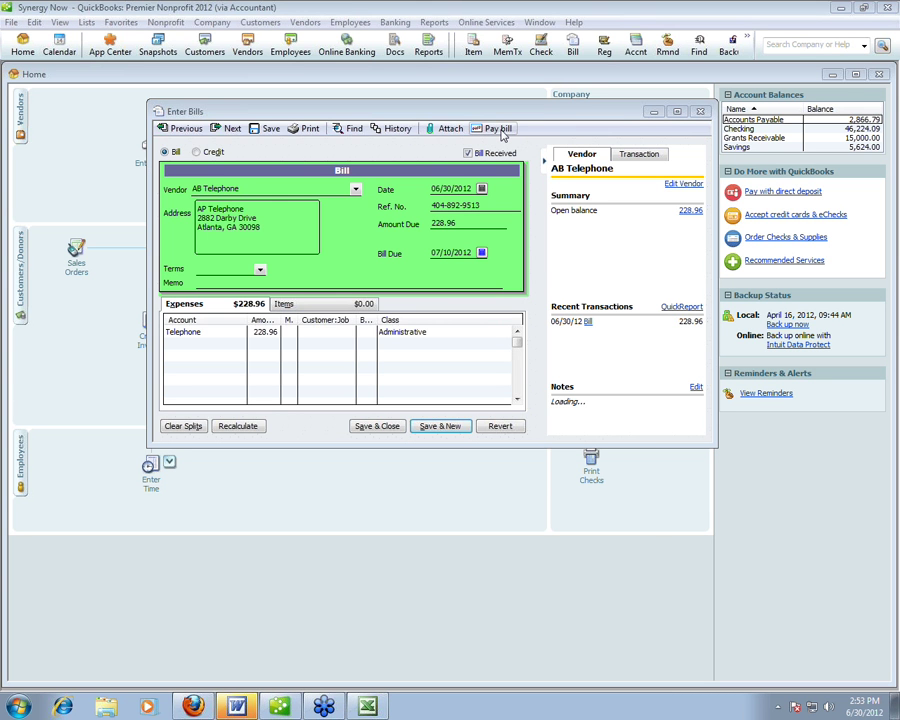
left_click(500, 130)
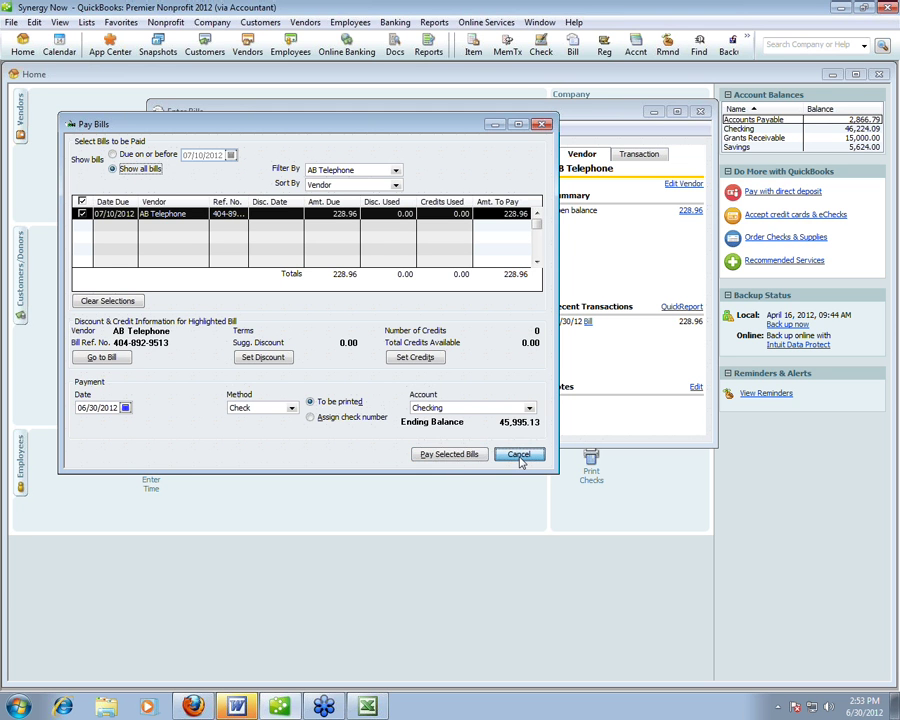
left_click(519, 455)
left_click(536, 112)
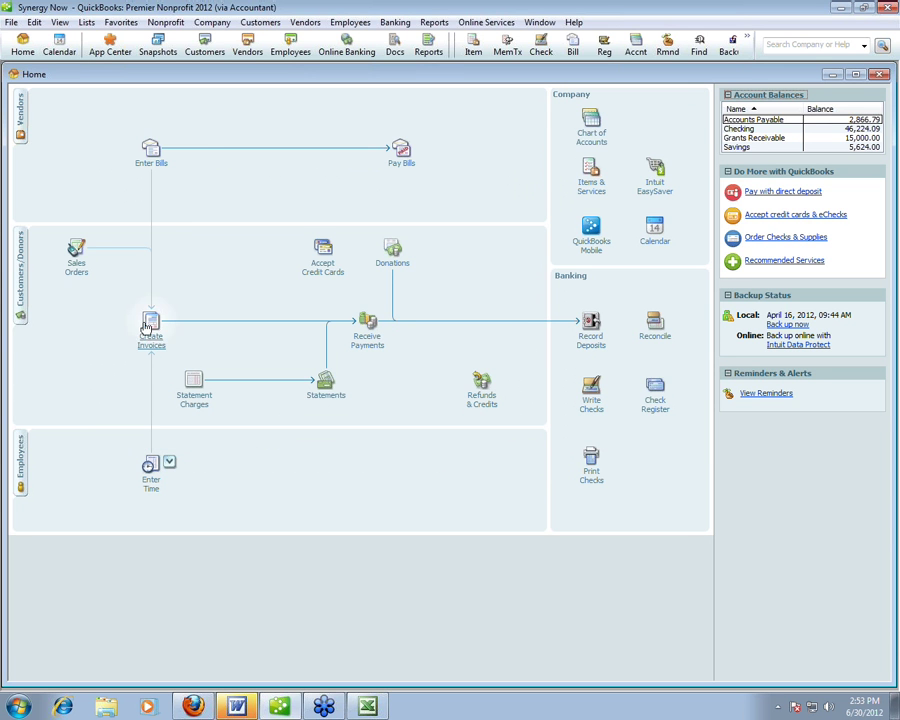
left_click(146, 323)
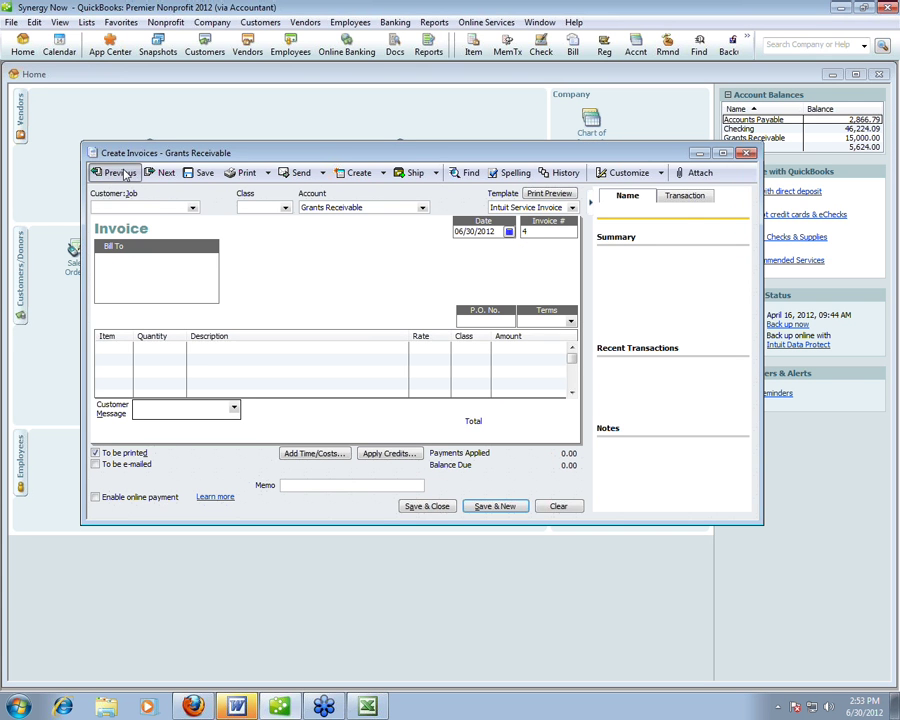
left_click(118, 173)
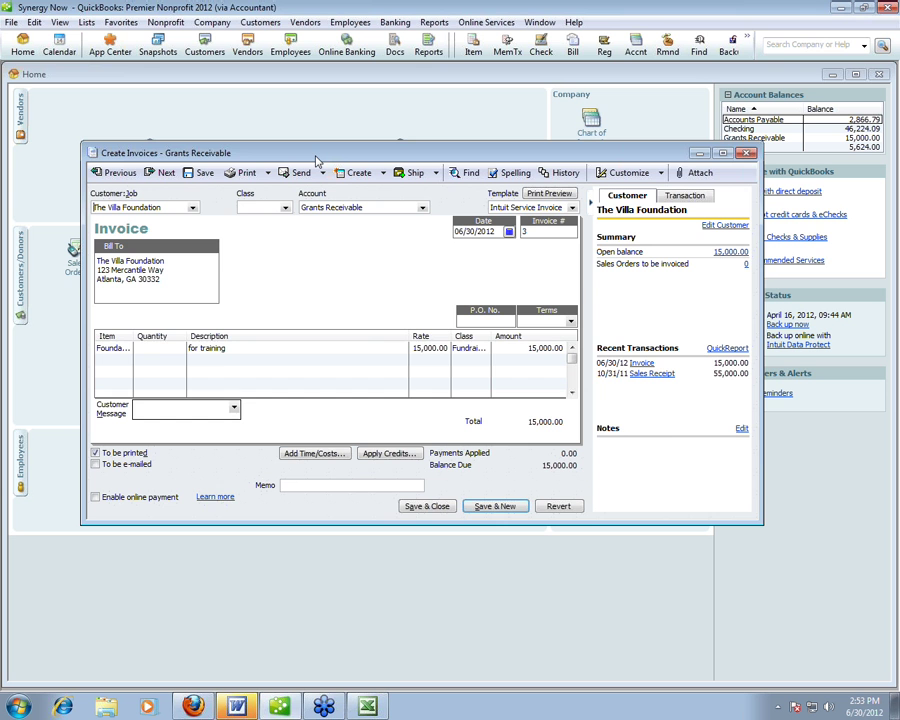
left_click_drag(315, 158, 357, 172)
left_click(352, 190)
left_click(378, 226)
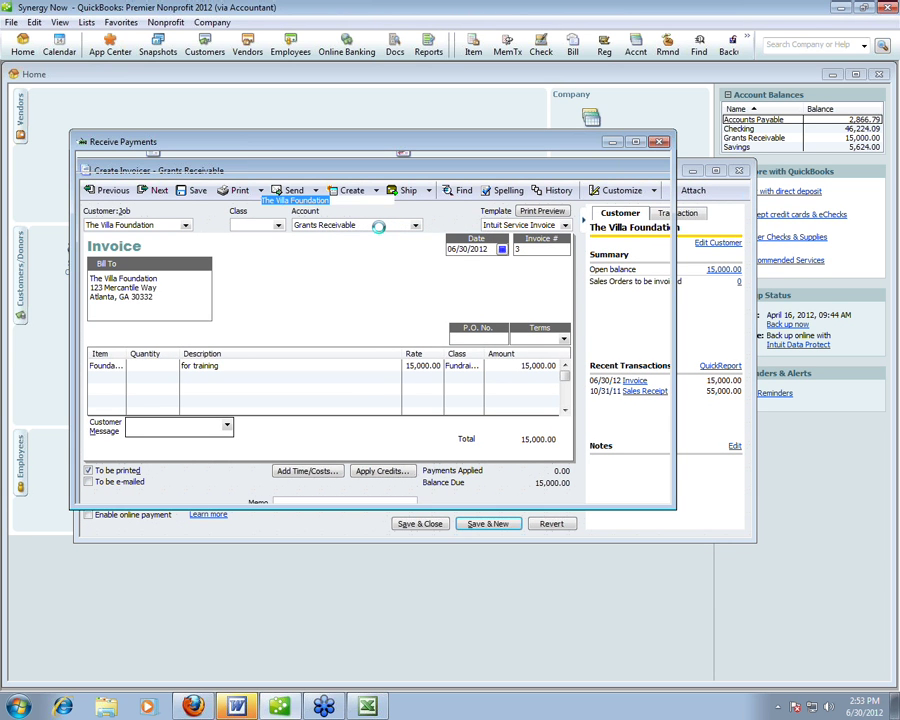
left_click(659, 142)
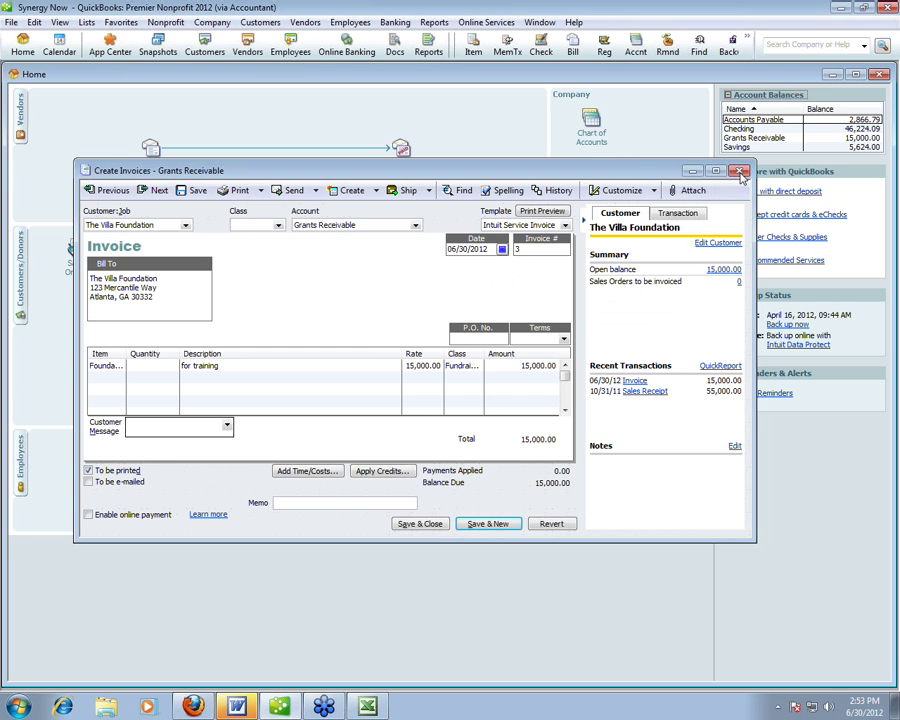
left_click(791, 169)
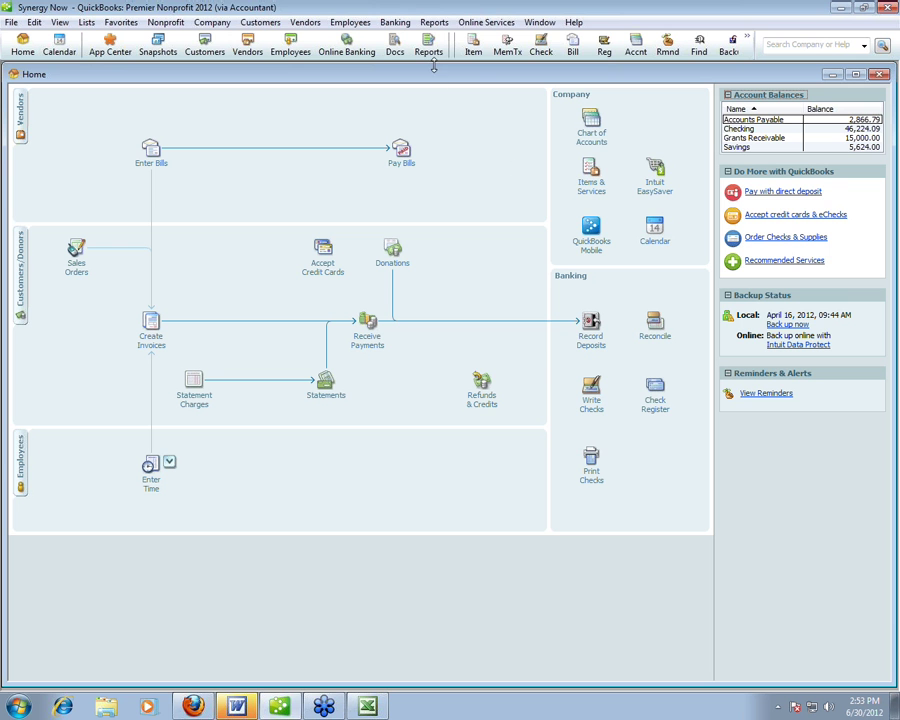
left_click(428, 30)
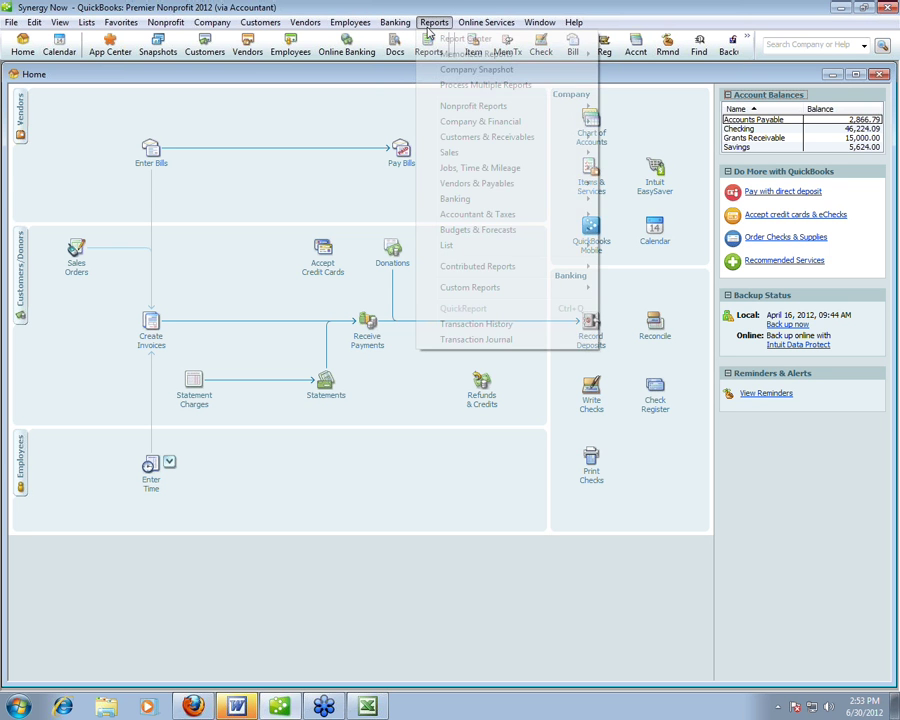
mouse_move(228, 33)
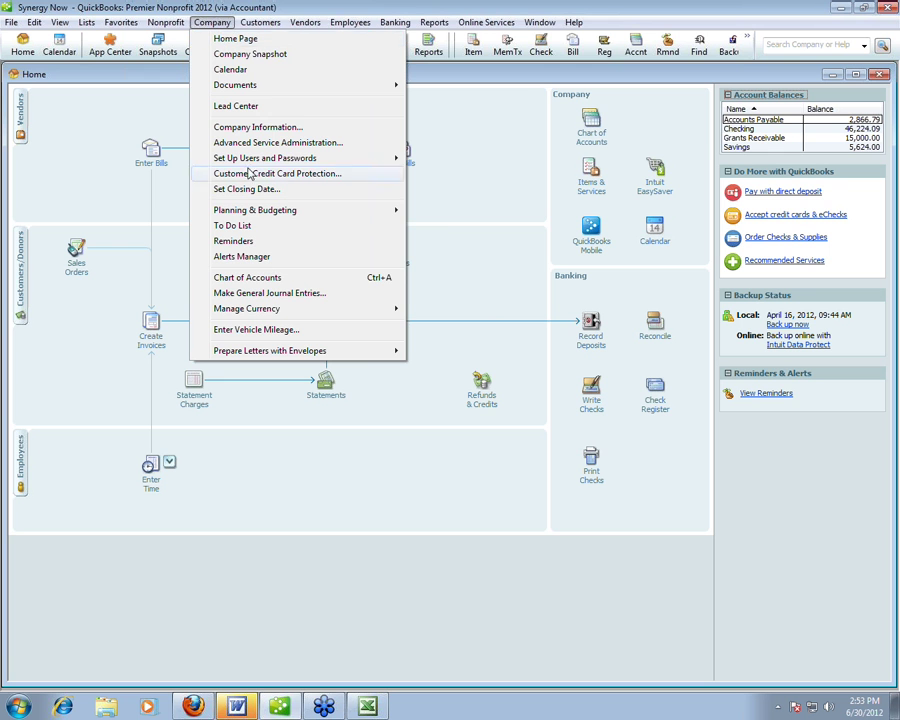
mouse_move(260, 214)
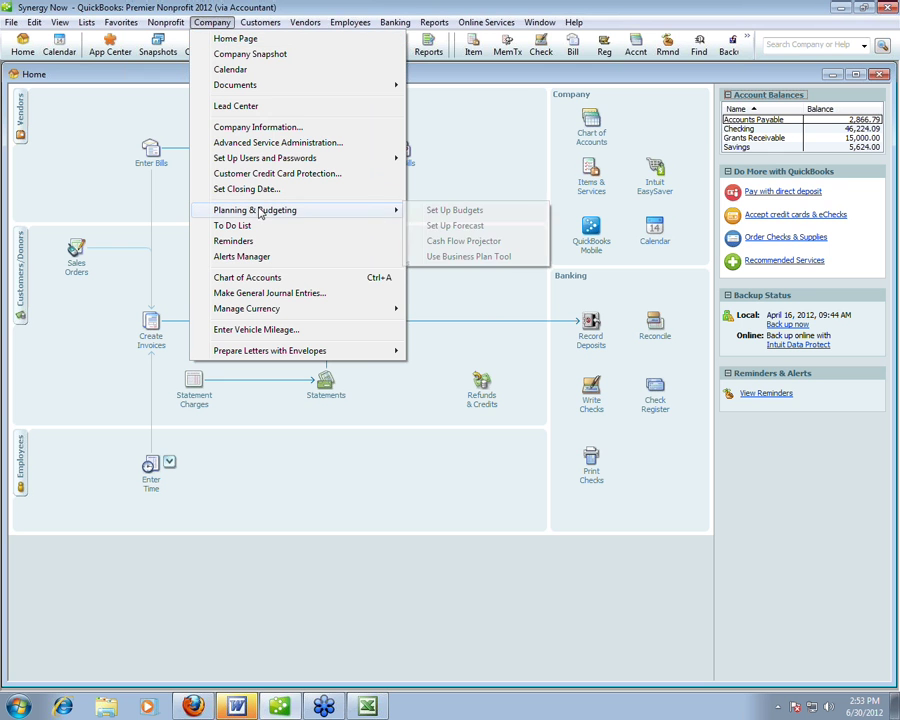
left_click(447, 217)
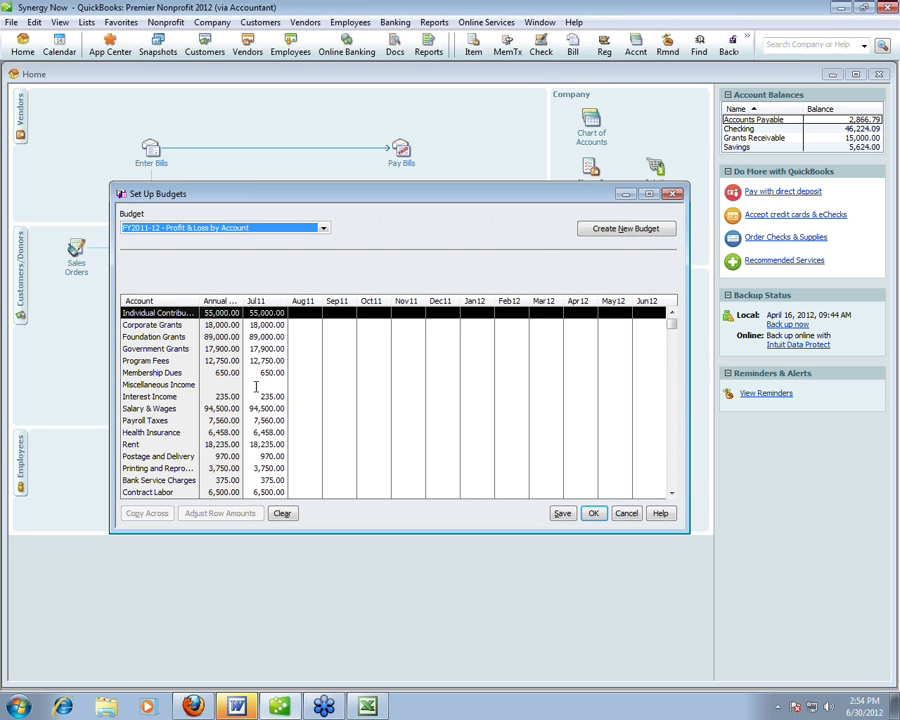
left_click(673, 195)
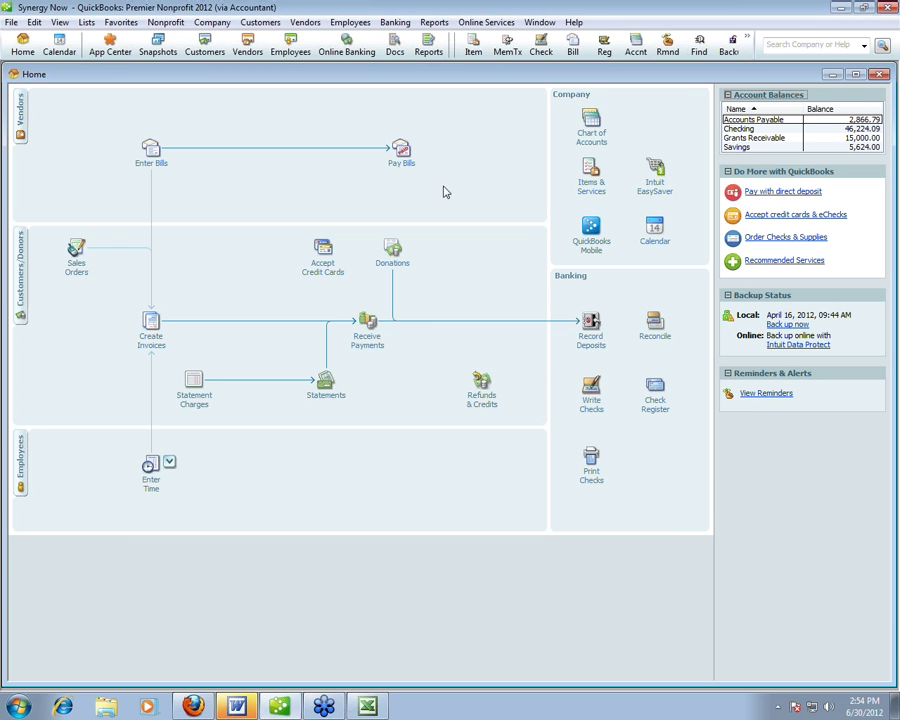
- Run the Budgets & Forecasts Budget vs. Actual report for July 2011–June 2012 and collapse its subaccounts
left_click(434, 24)
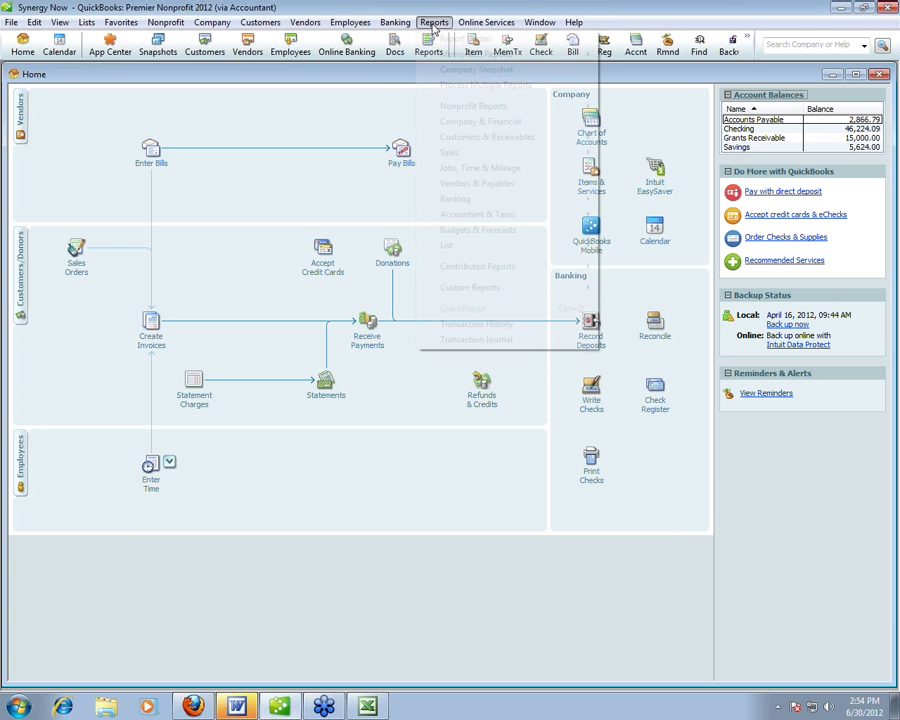
mouse_move(466, 229)
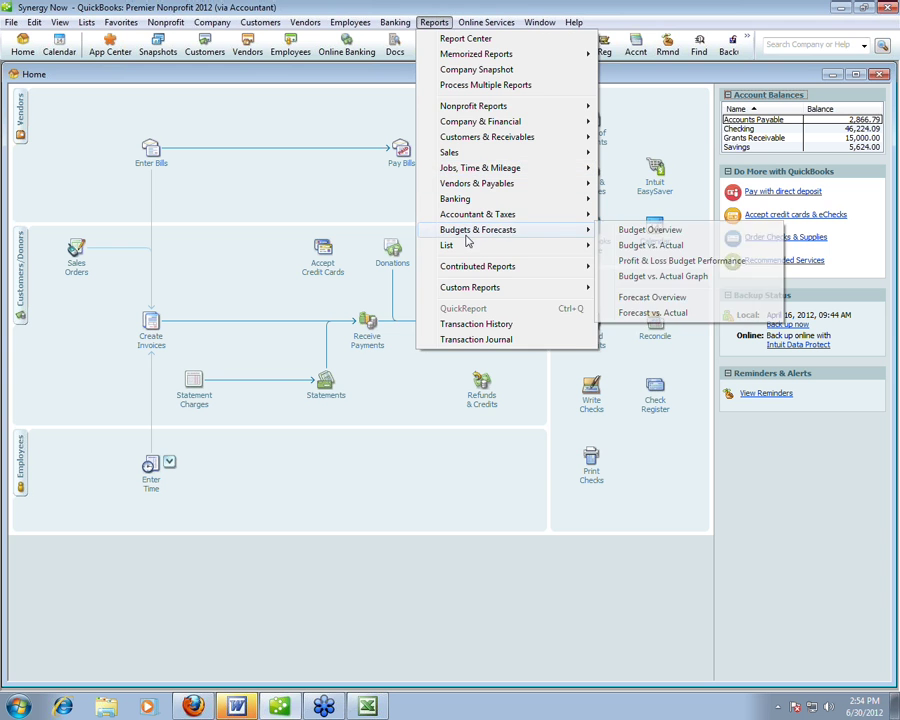
left_click(640, 247)
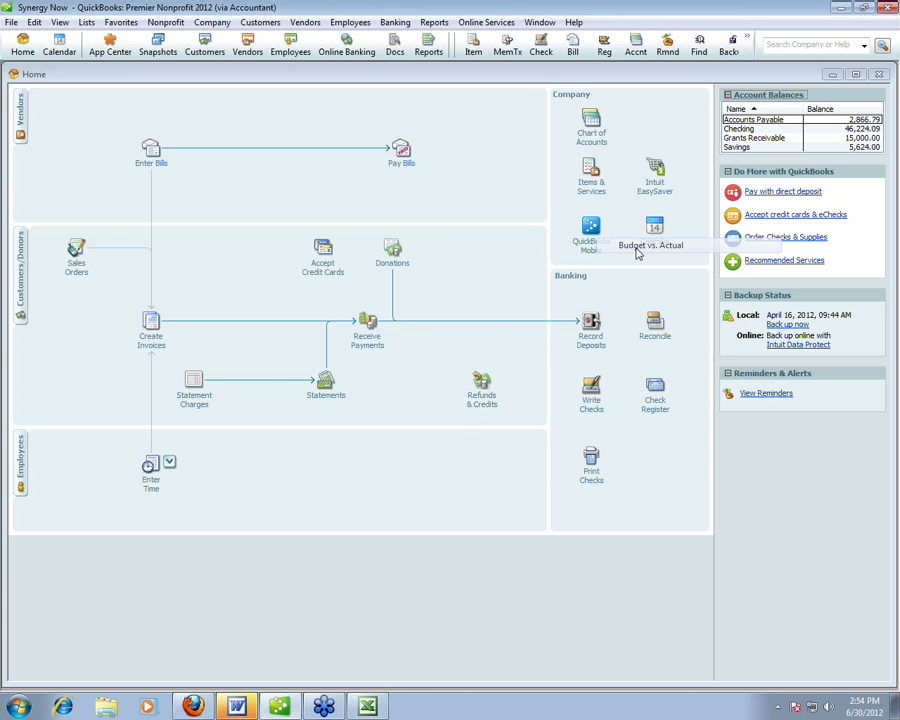
left_click(206, 374)
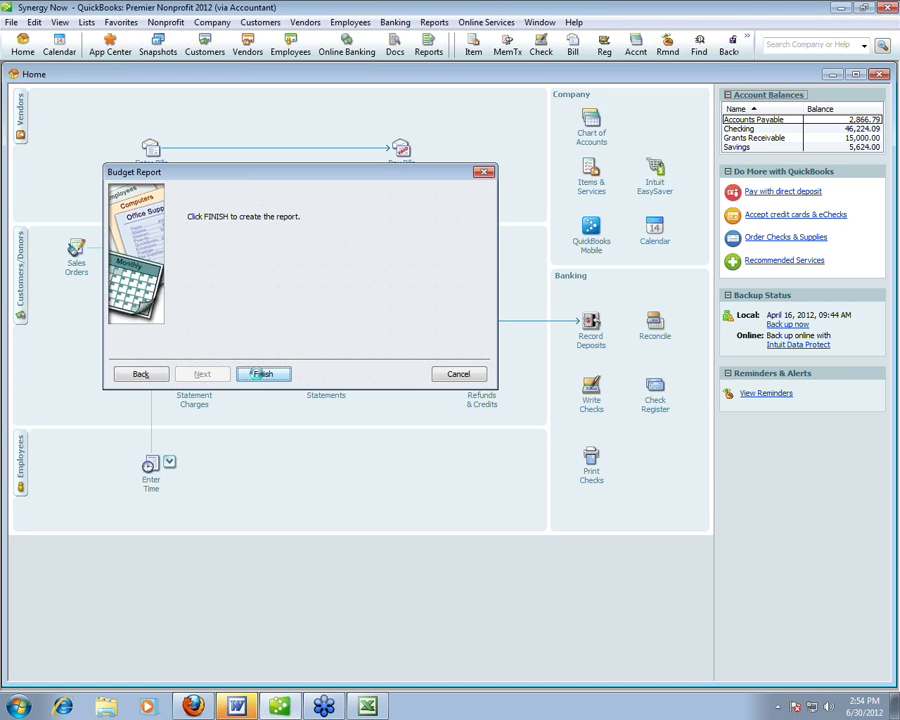
left_click(262, 374)
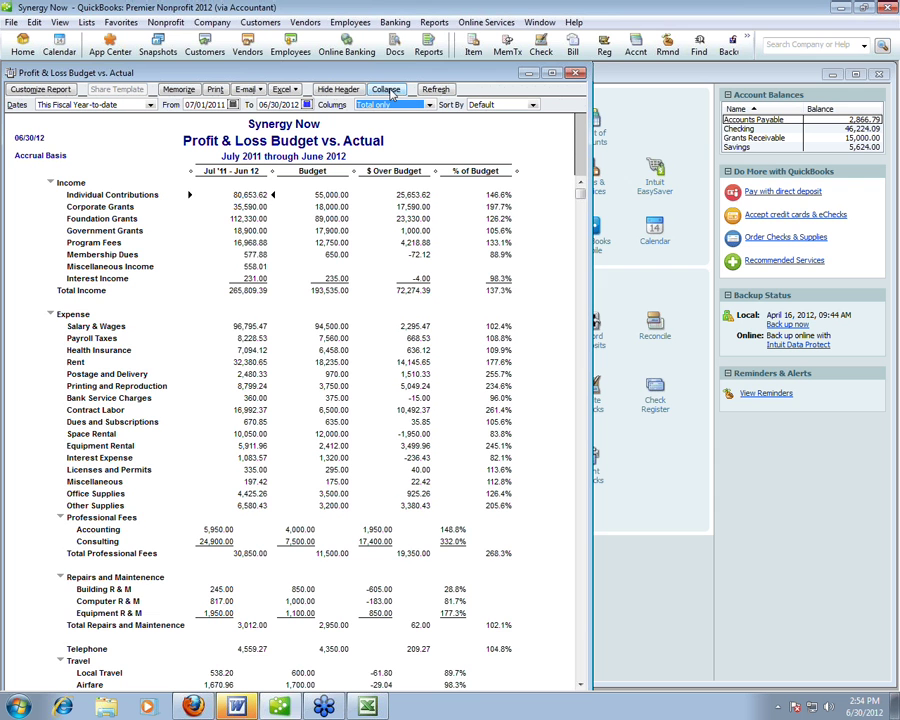
left_click(388, 90)
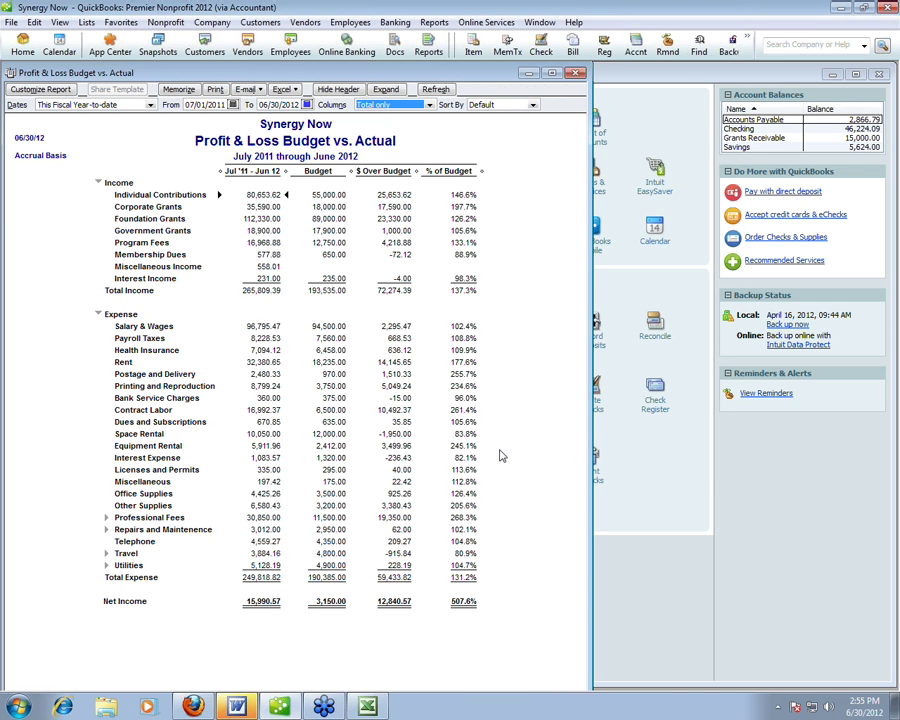
- After cancelling Customize Report, export the Budget vs. Actual report to a new Excel worksheet and switch to Book2
left_click(40, 90)
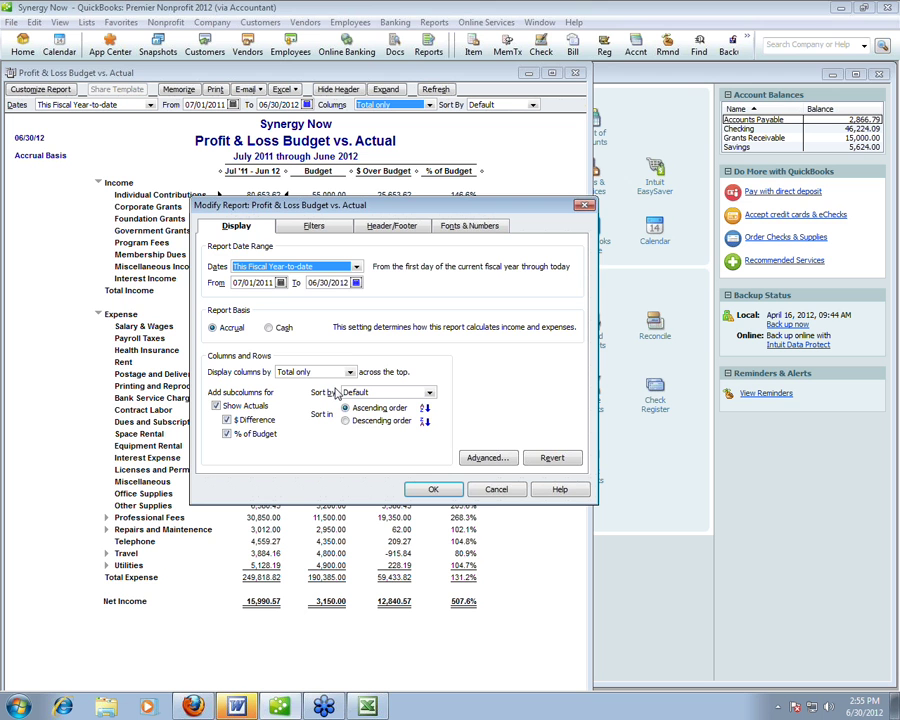
left_click(495, 490)
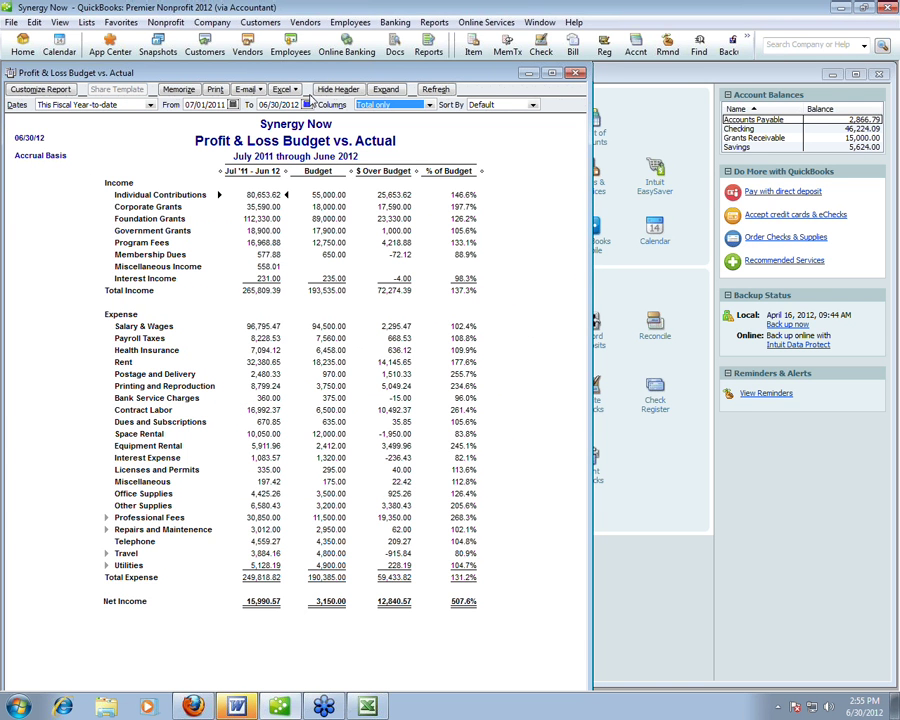
left_click(292, 90)
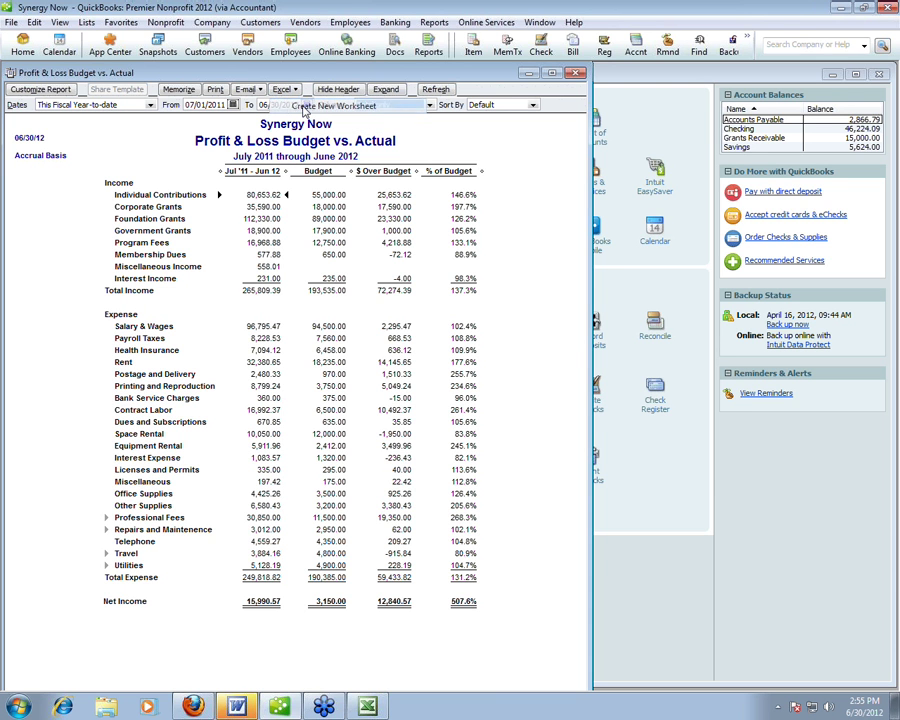
left_click(306, 107)
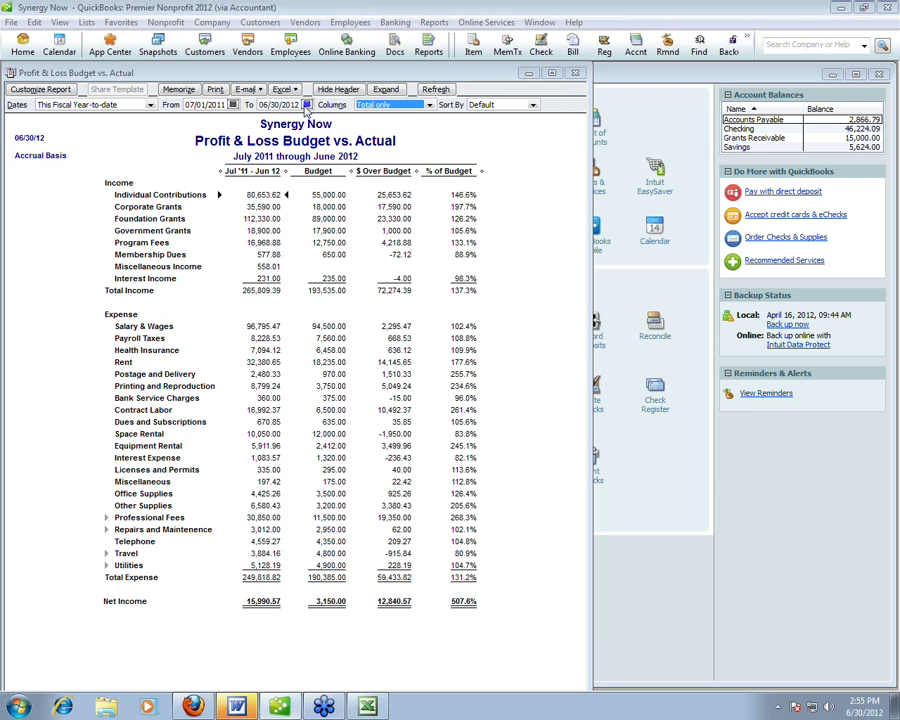
left_click(399, 416)
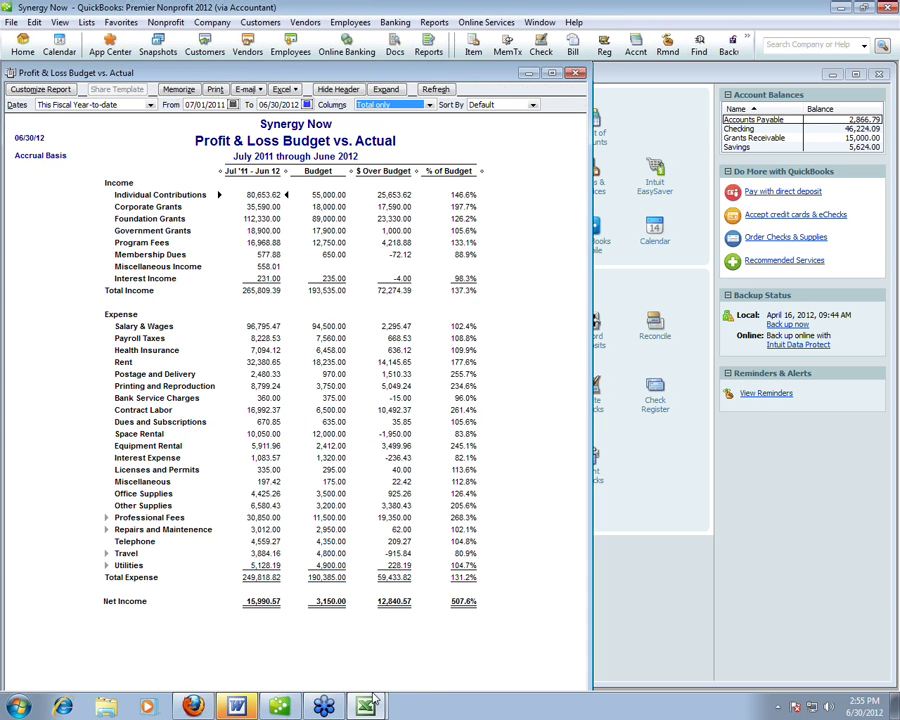
mouse_move(368, 706)
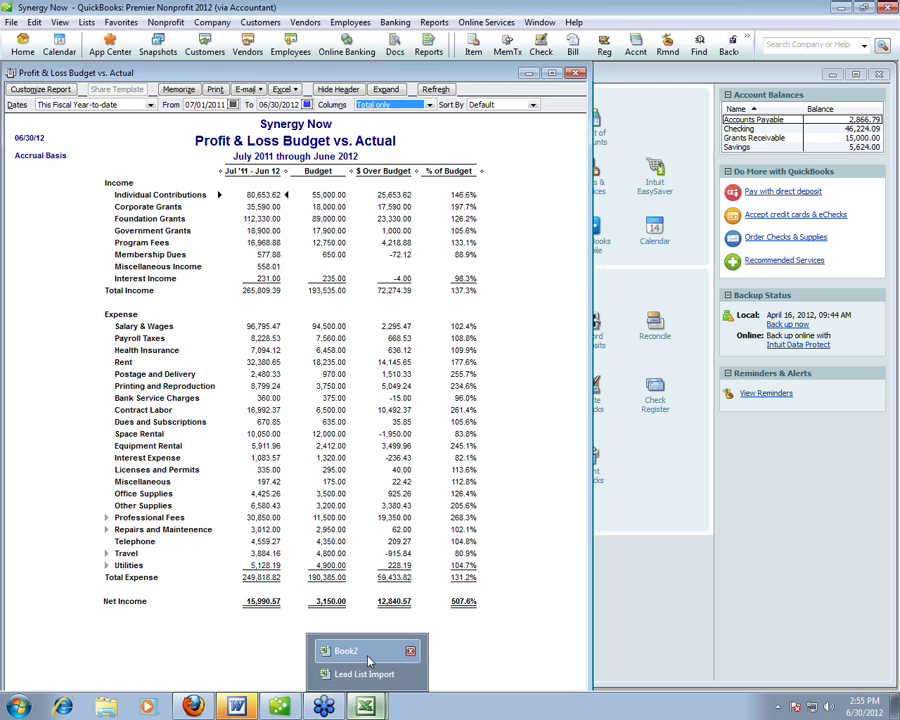
left_click(366, 653)
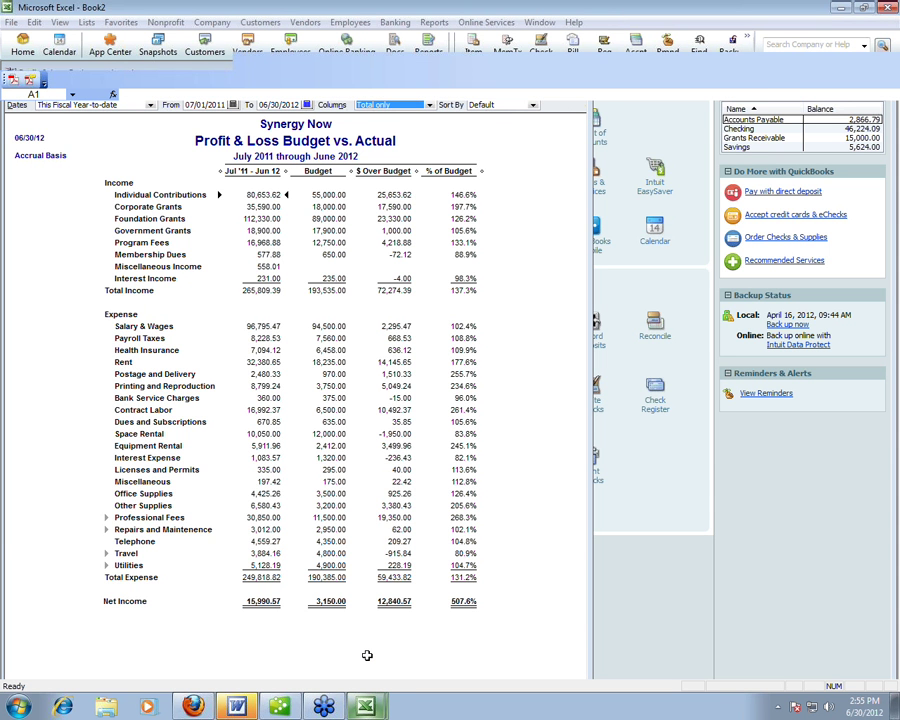
- Review the exported budget sheet, then close Excel without saving Book2
left_click_drag(464, 105, 464, 105)
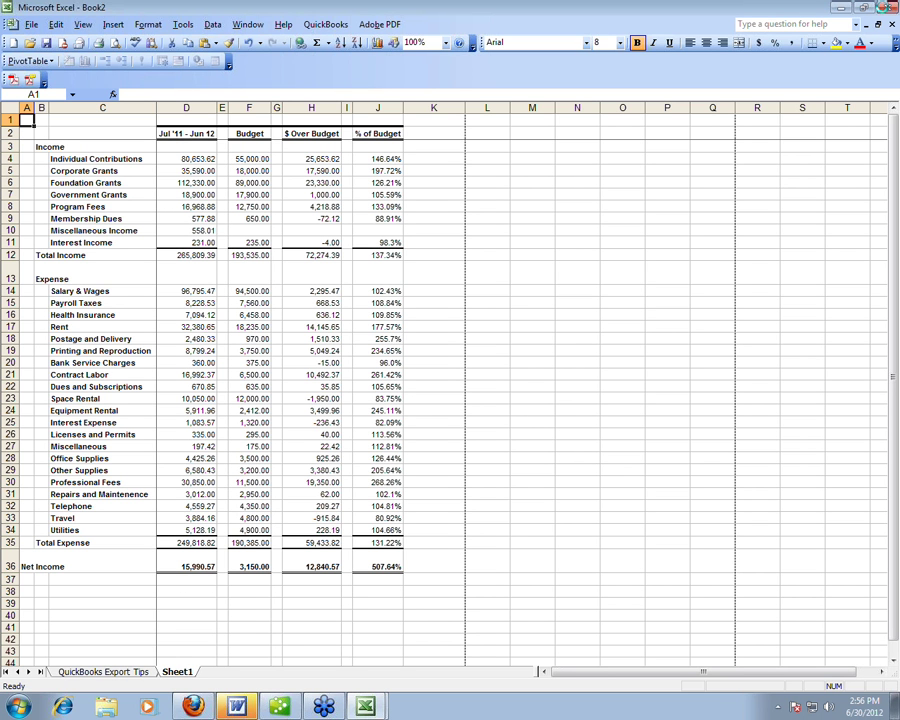
left_click(885, 7)
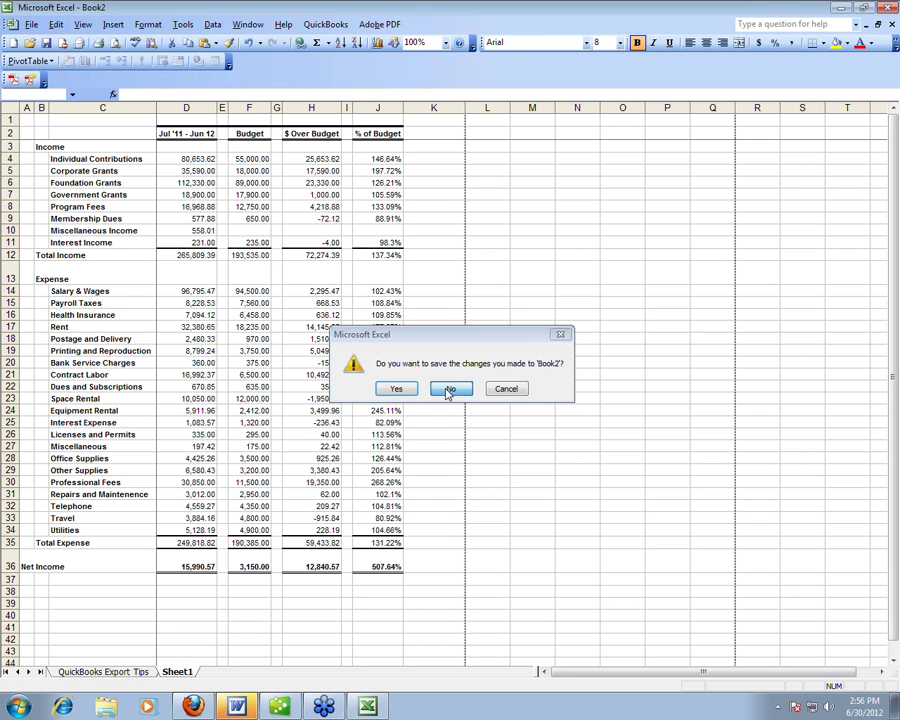
left_click(453, 388)
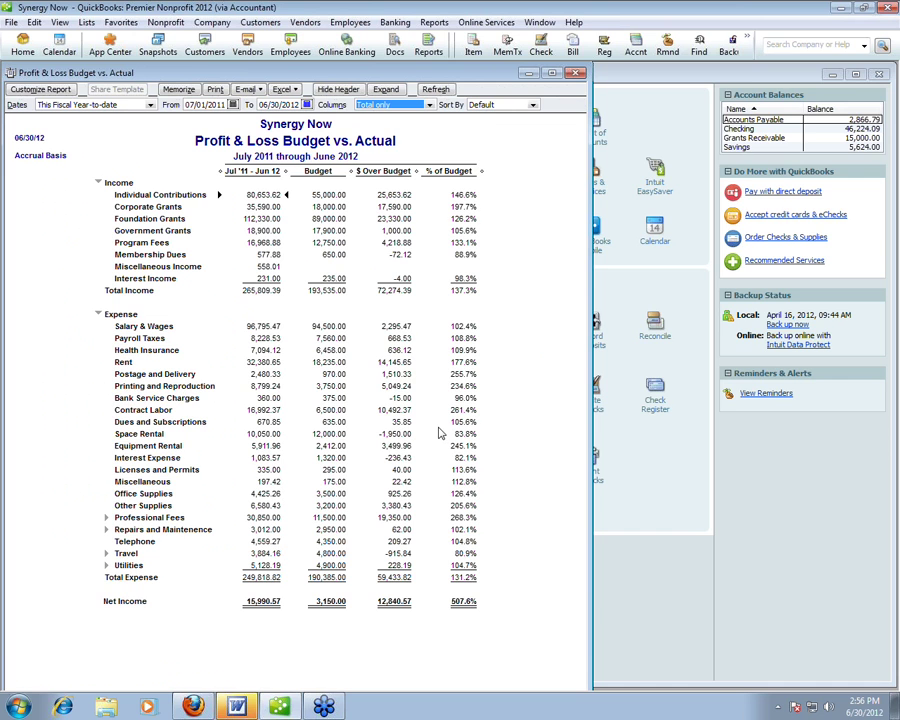
- Open The Board Report from Excel 2003's recent files in the Start menu
left_click(16, 708)
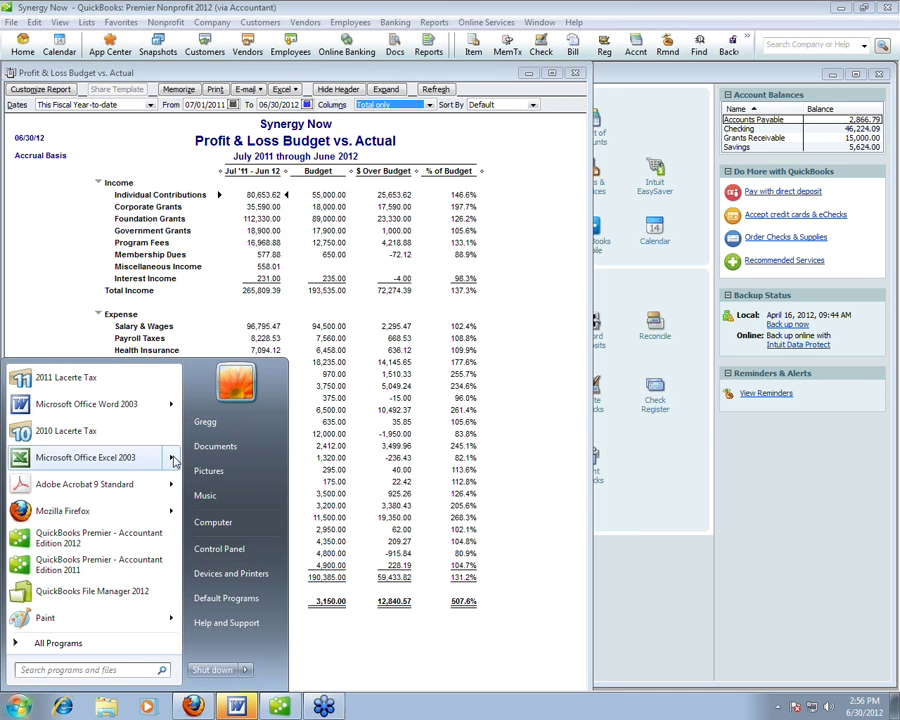
mouse_move(173, 459)
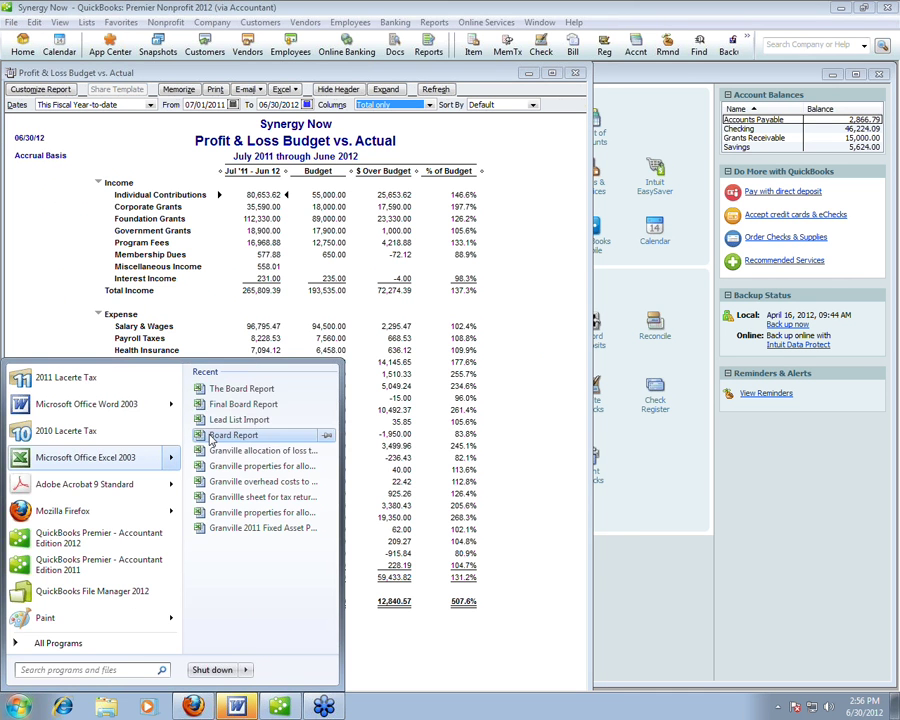
left_click(241, 389)
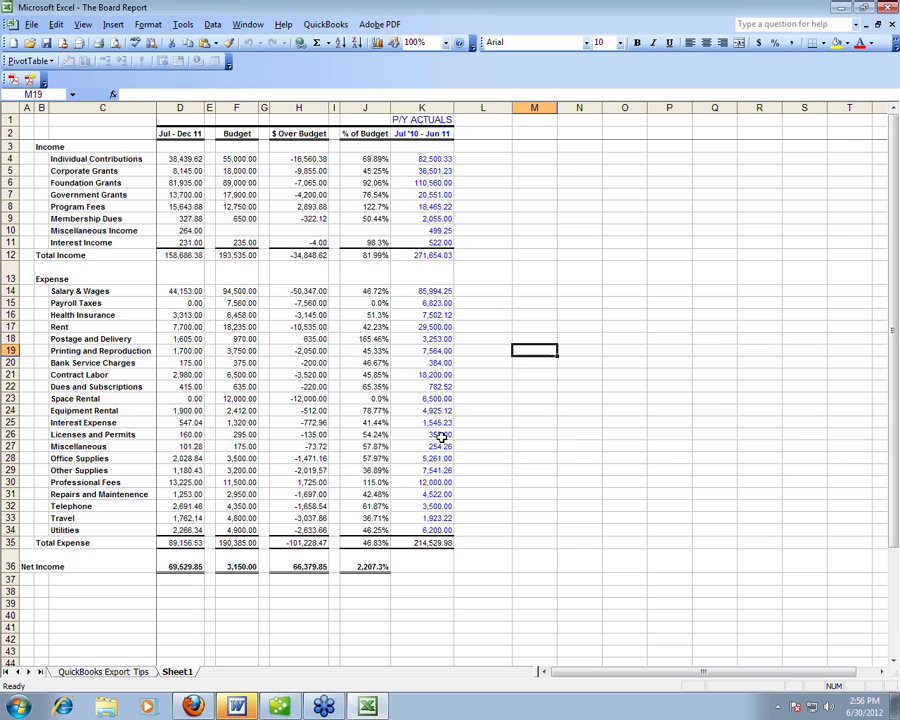
- Enter the formula =D4-K4 in cell L4
left_click(482, 158)
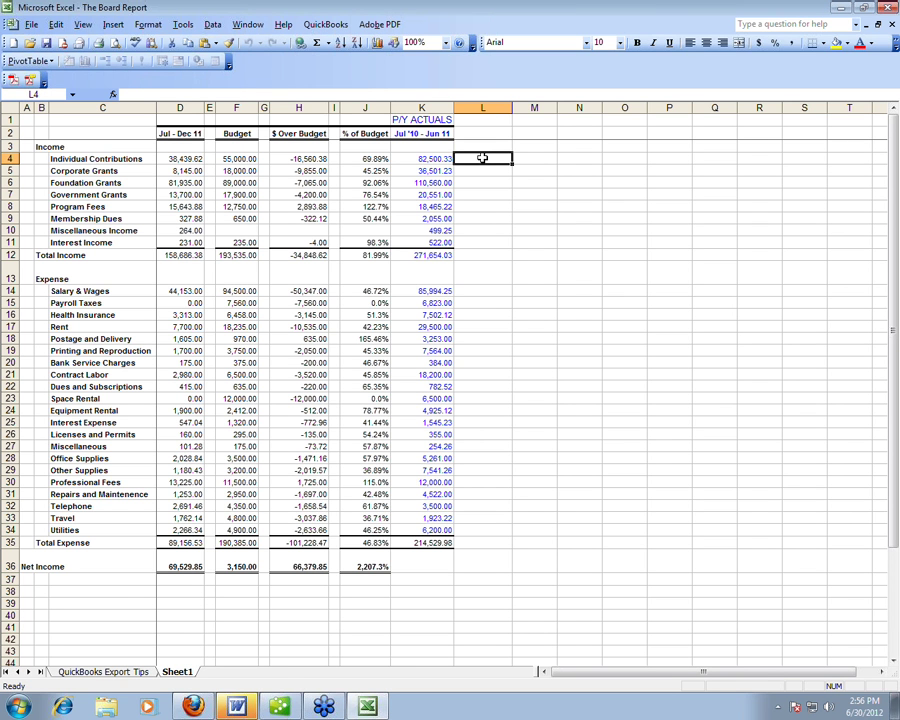
type("=")
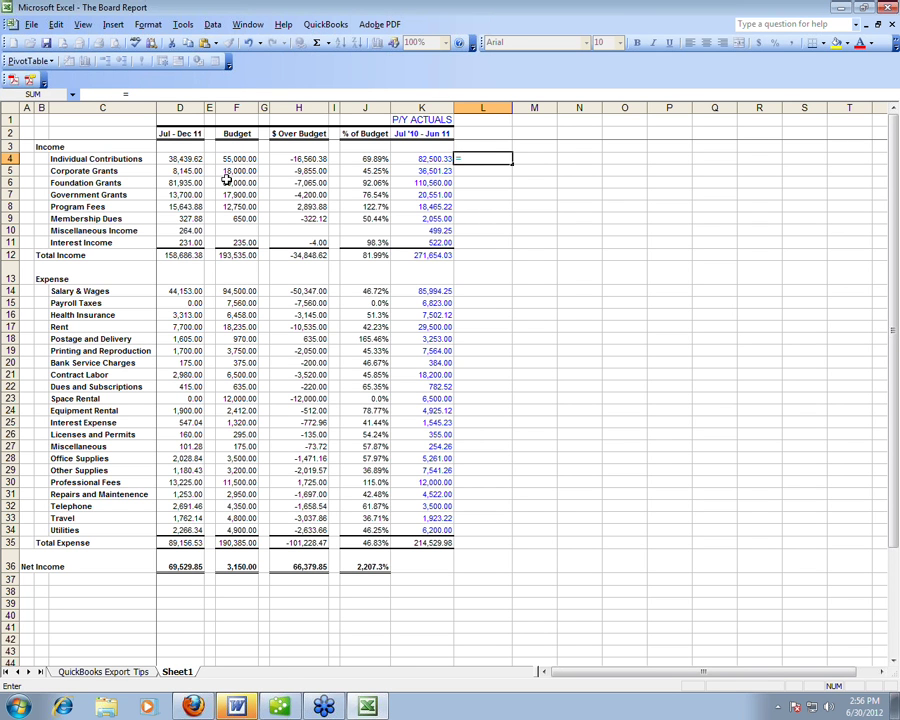
left_click(186, 159)
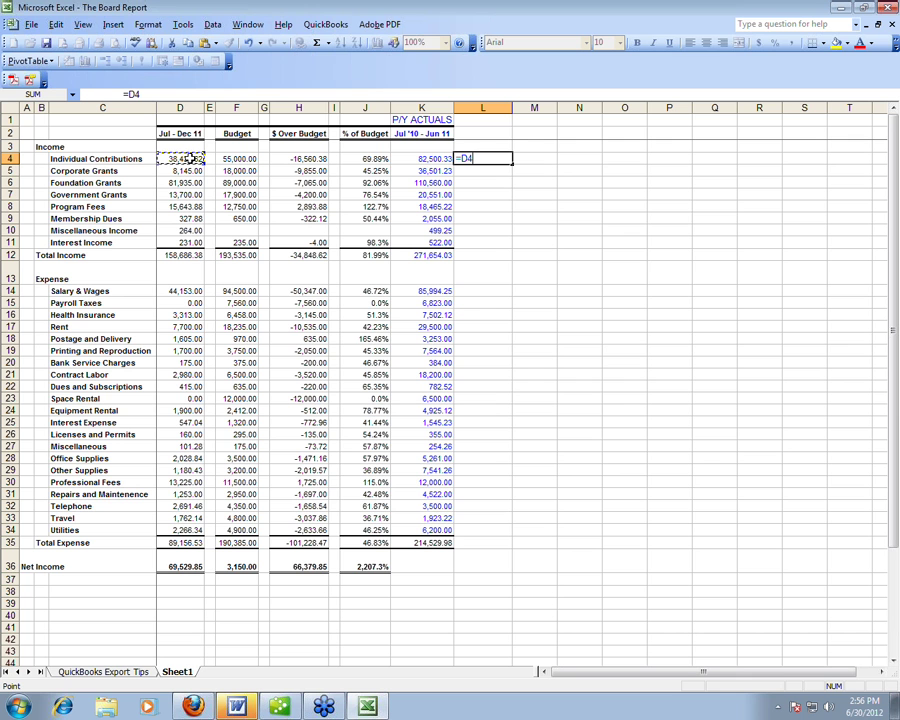
type("-")
left_click(402, 158)
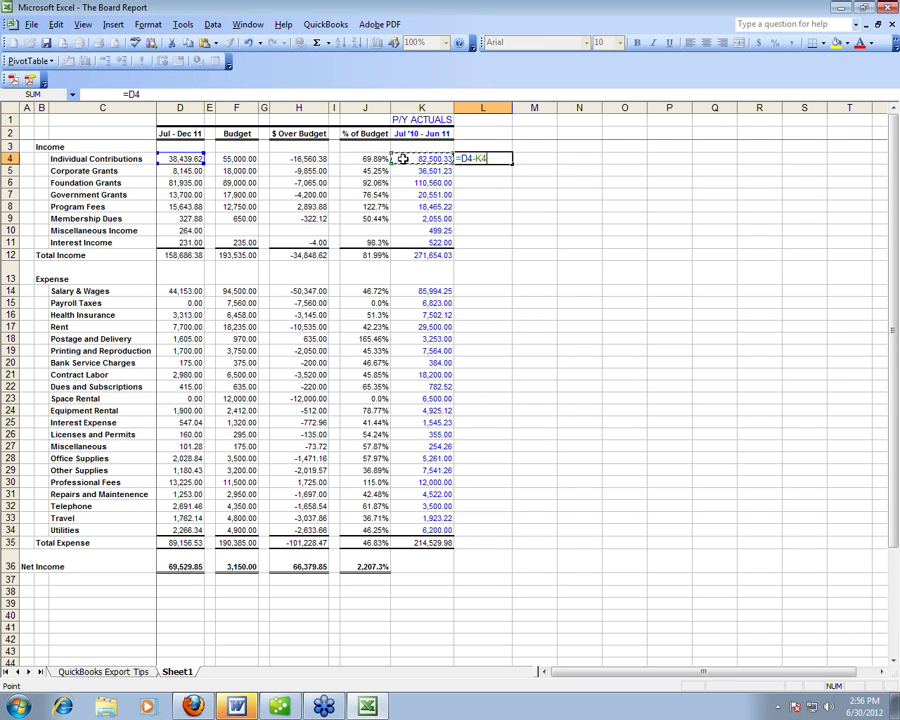
key("Return")
- Copy the L4 formula into L5:L11, then save and close the workbook
left_click(483, 158)
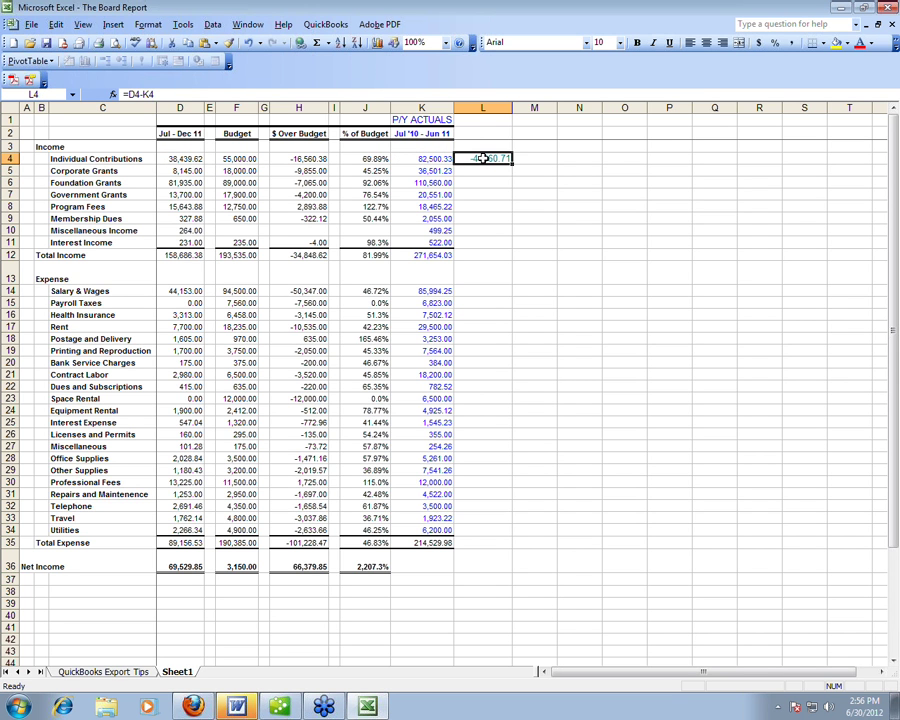
key("ctrl+c")
left_click_drag(484, 170, 487, 242)
key("ctrl+v")
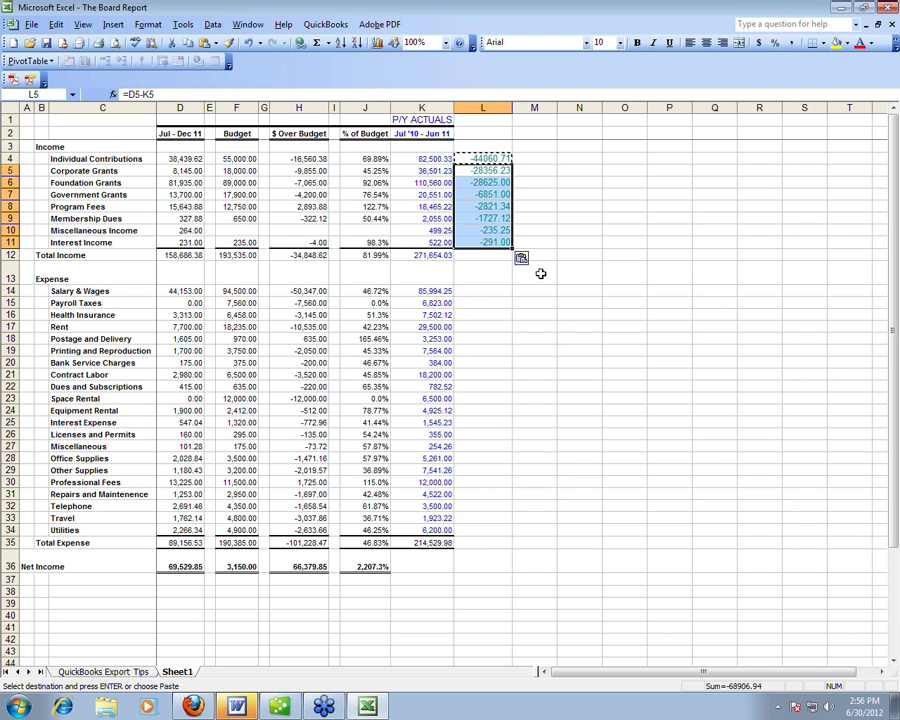
left_click(535, 272)
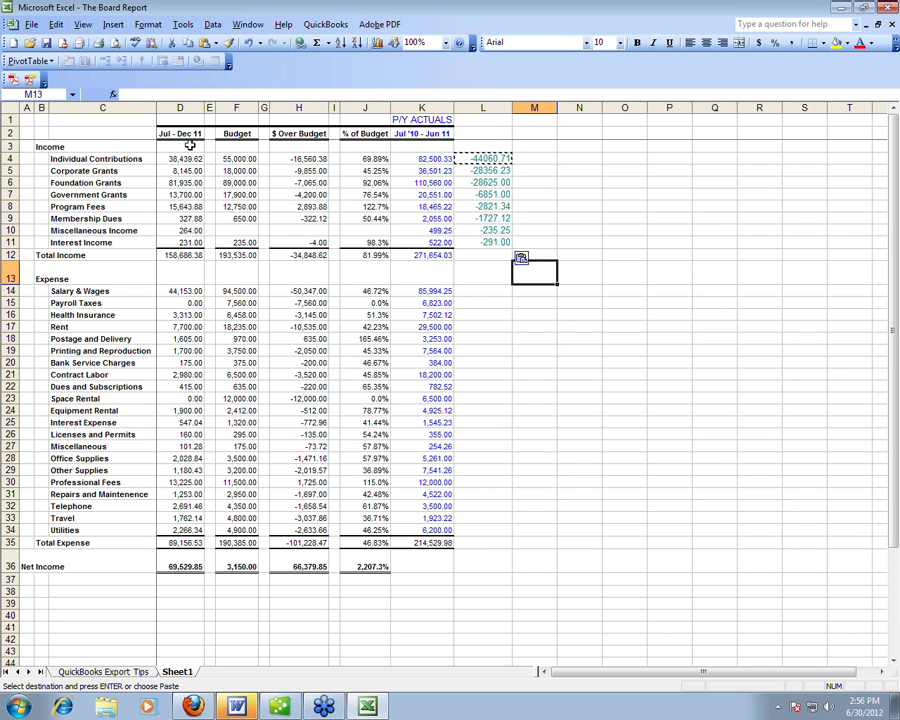
left_click(496, 160)
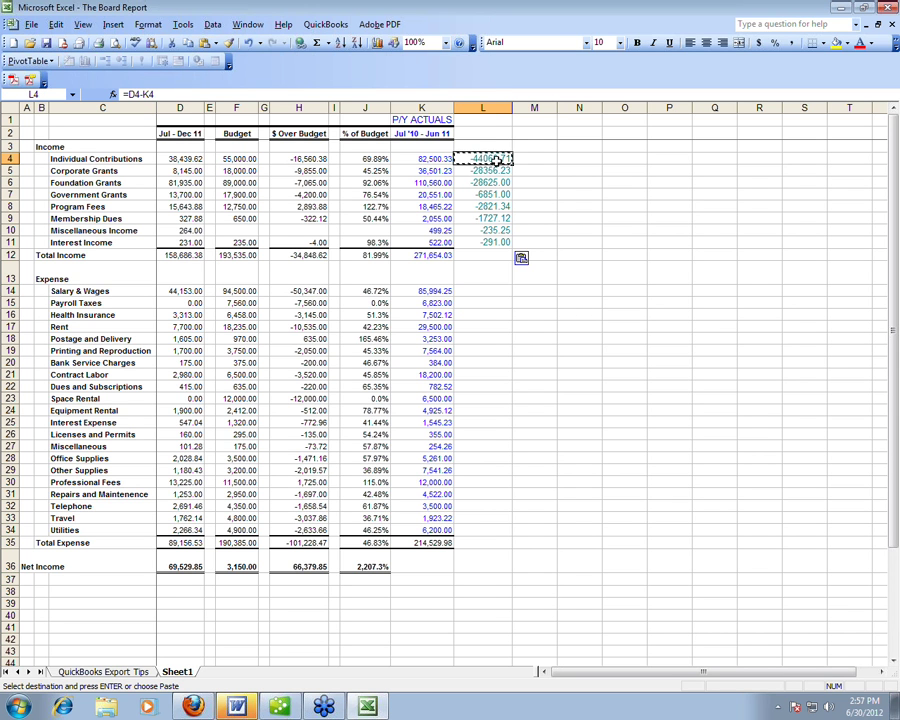
left_click(47, 43)
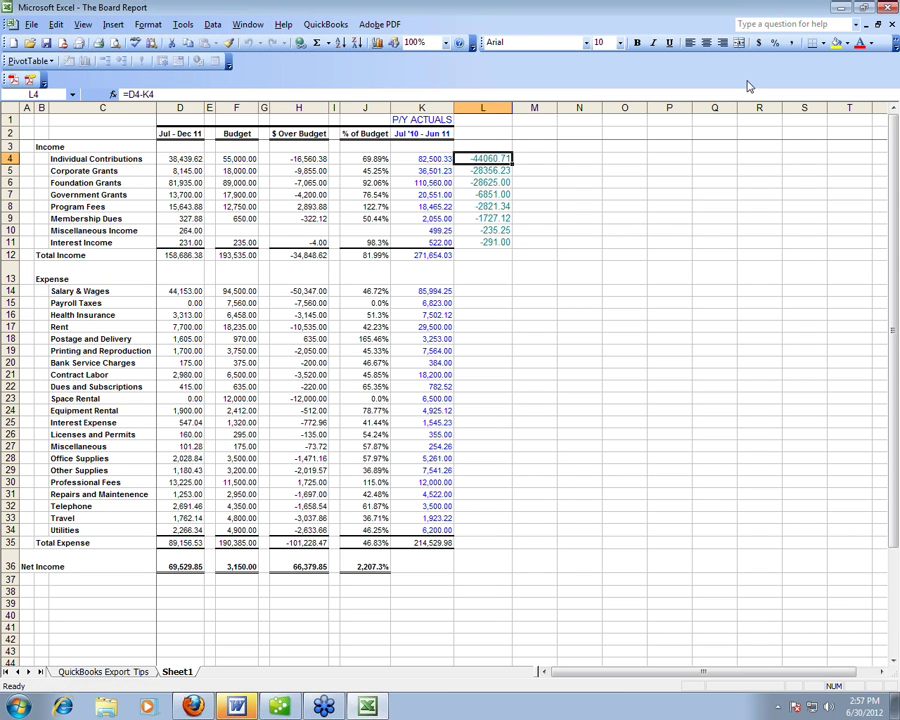
left_click(889, 9)
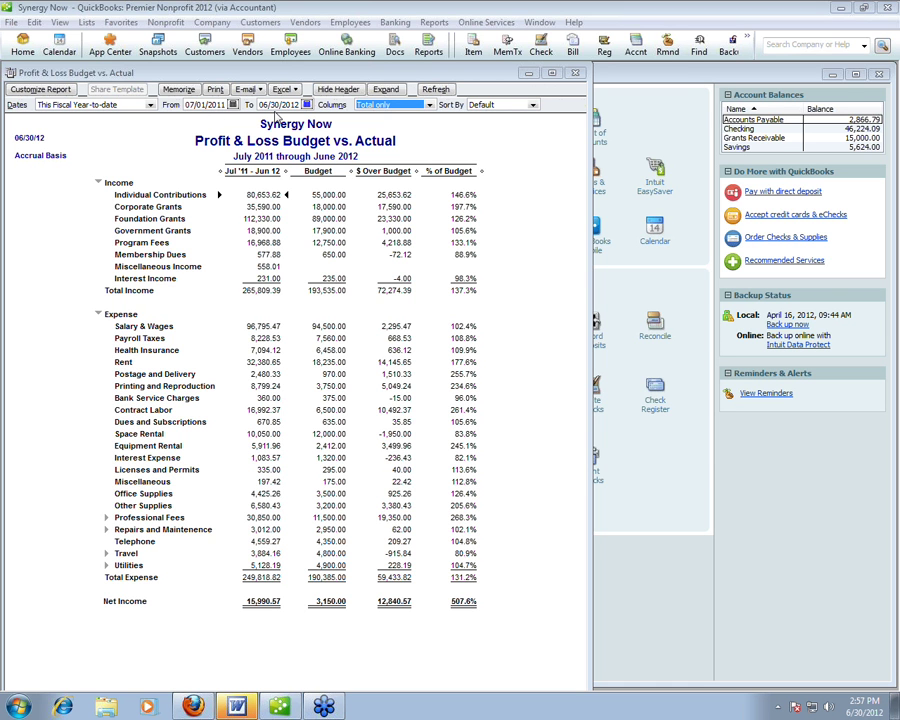
- Export the report into Sheet1 of The Board Report via Update Existing Worksheet, confirming the overwrite
left_click(294, 90)
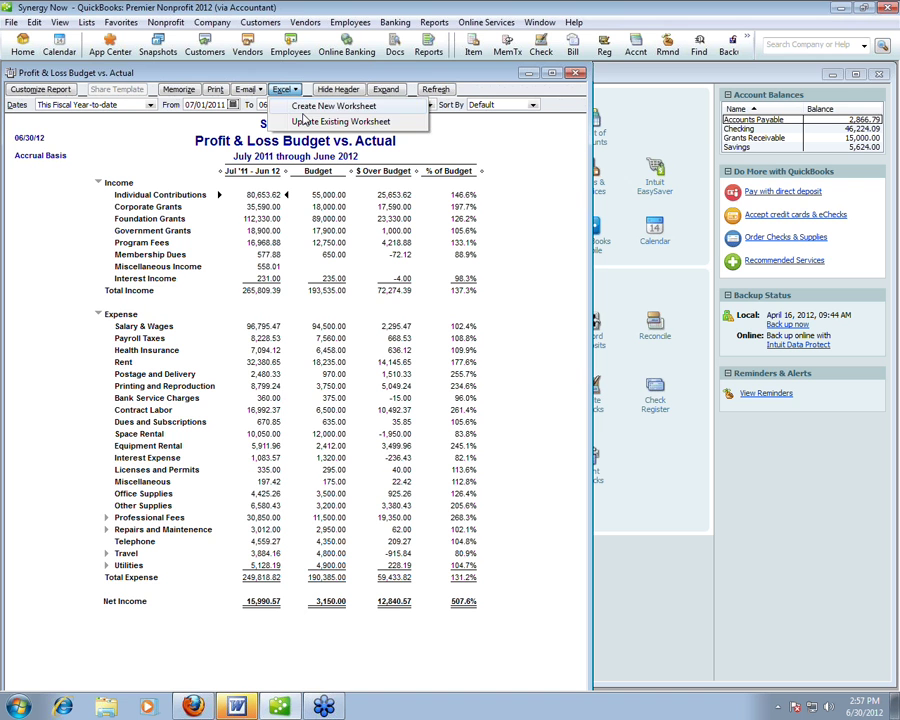
left_click(307, 122)
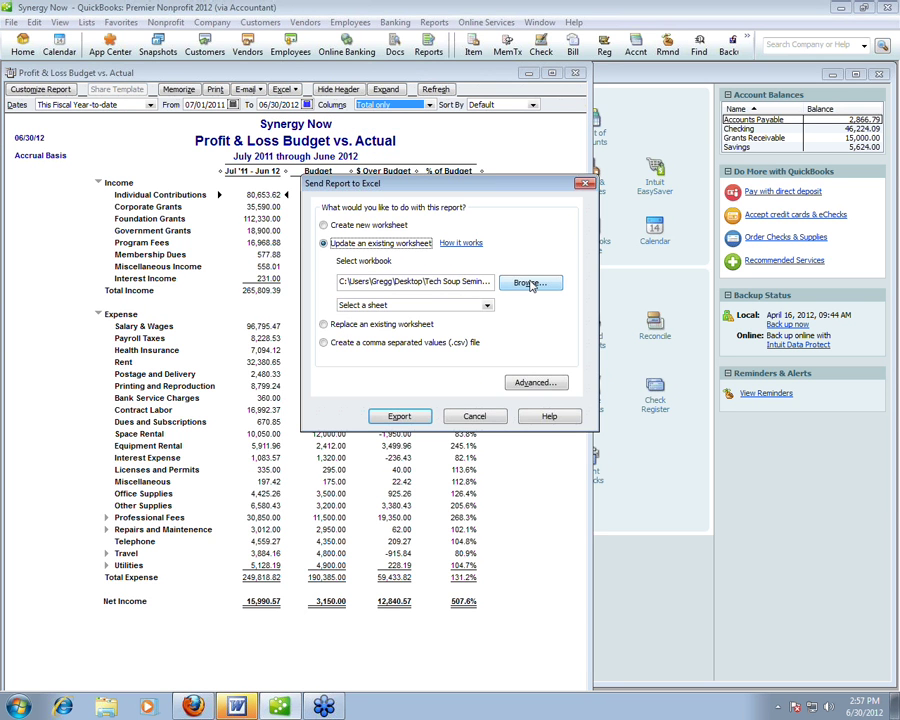
left_click(530, 284)
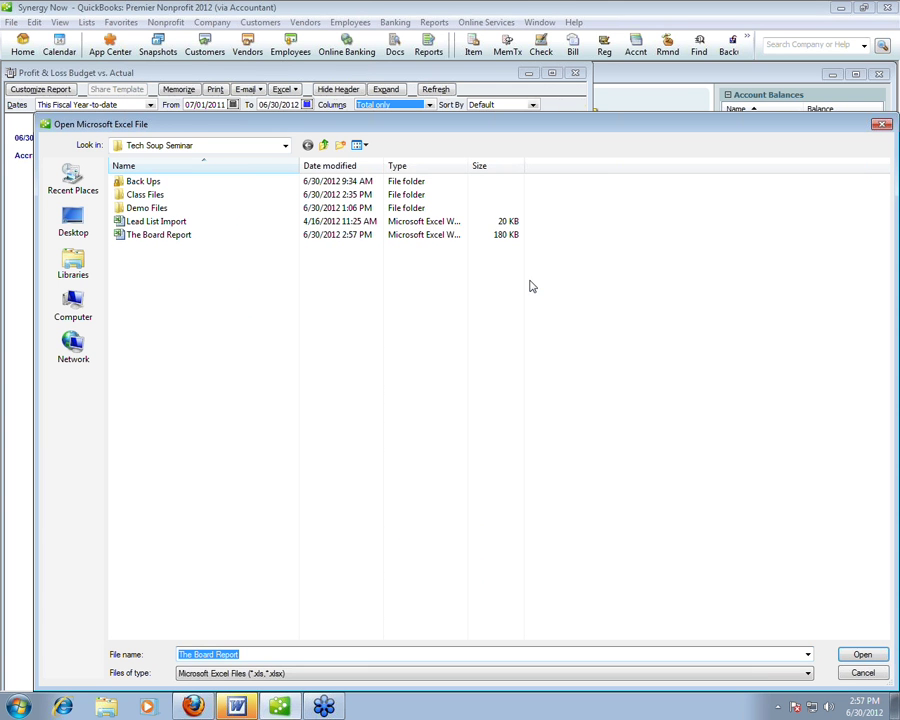
left_click(182, 237)
left_click(864, 657)
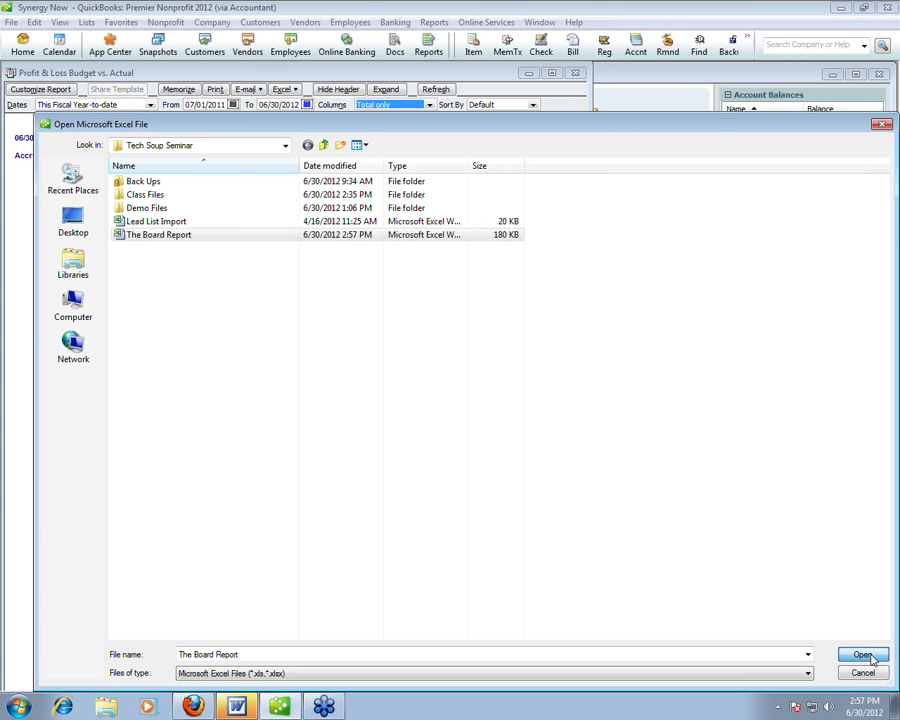
left_click(430, 305)
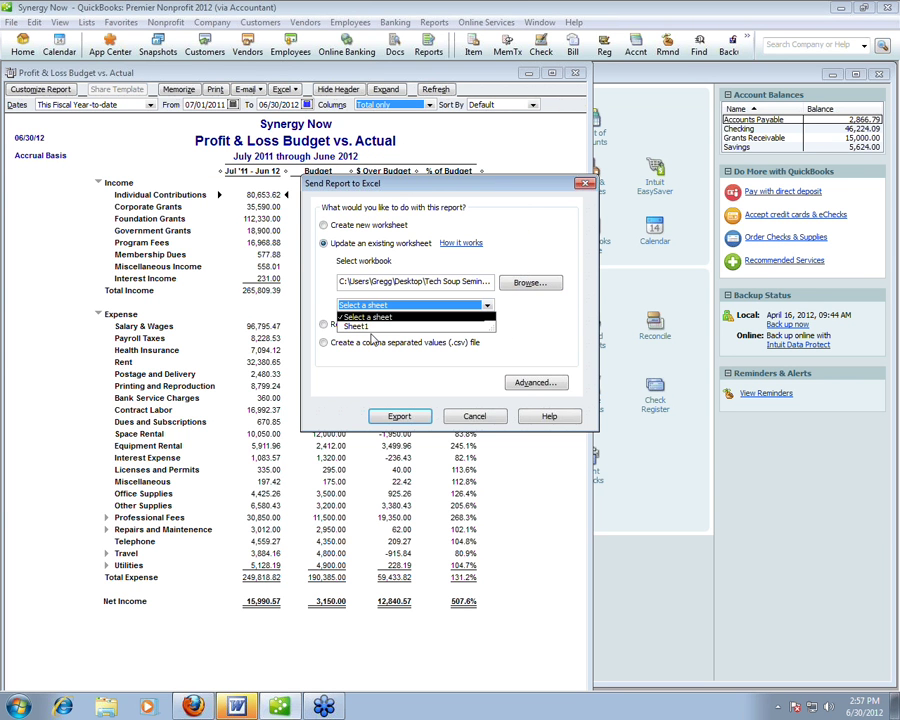
left_click(369, 327)
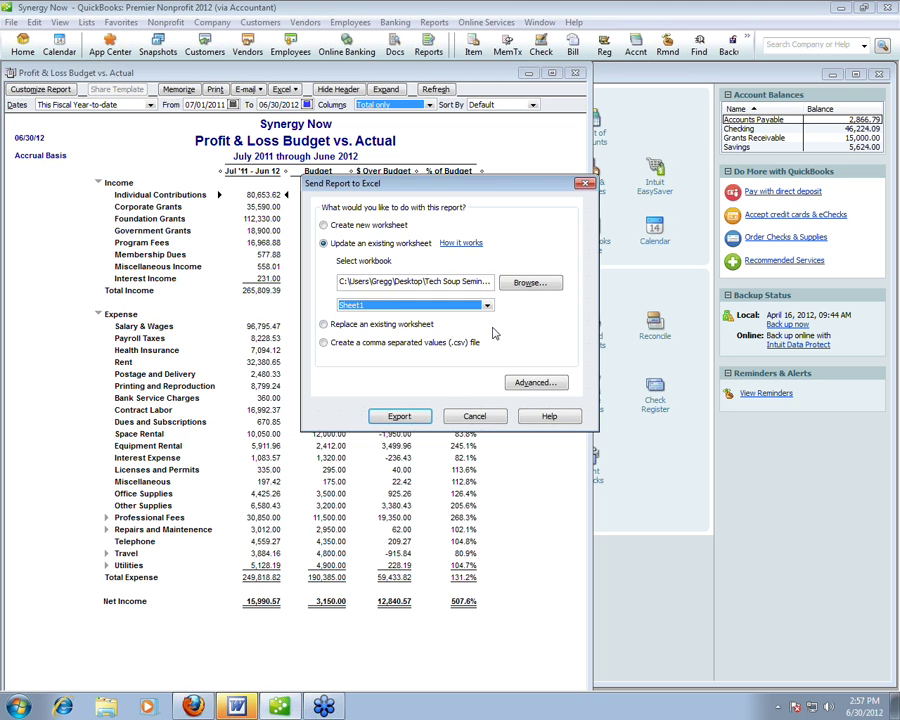
left_click(402, 418)
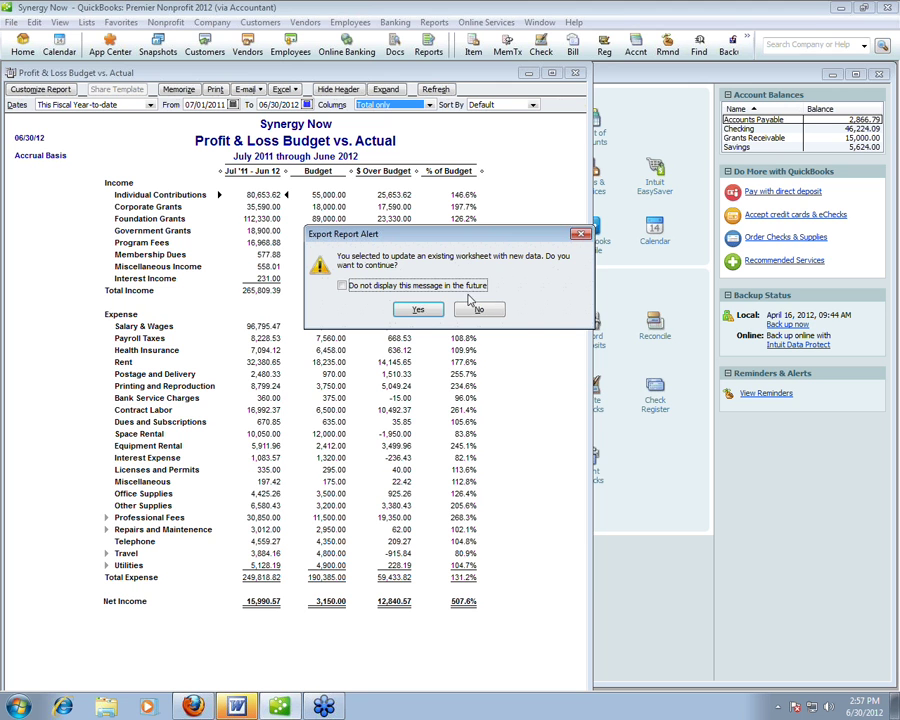
left_click(422, 311)
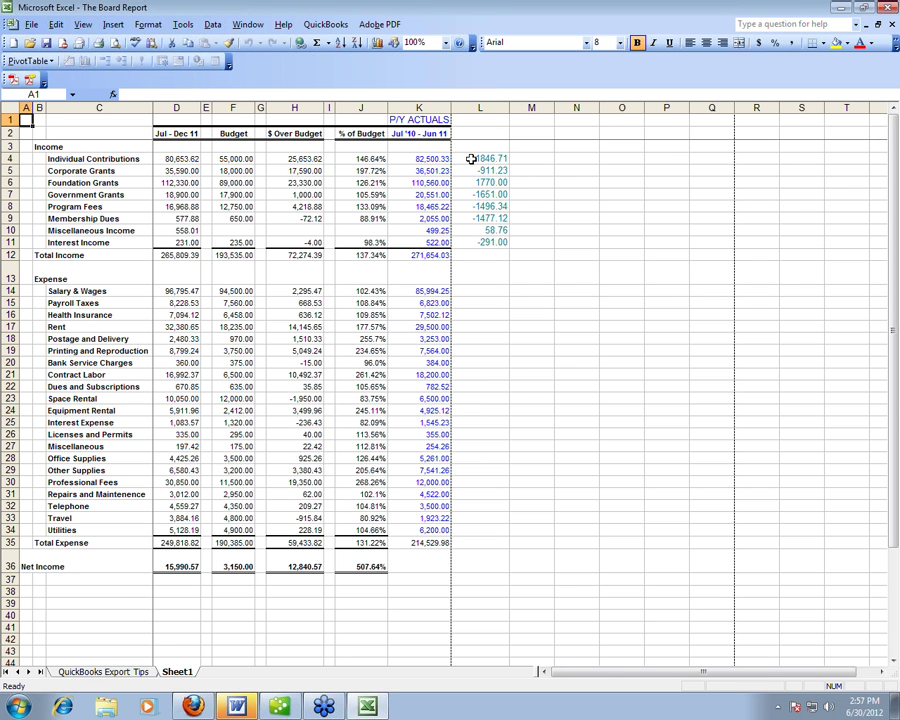
- Verify L4 still computes =D4-K4, then close The Board Report without saving
left_click(474, 158)
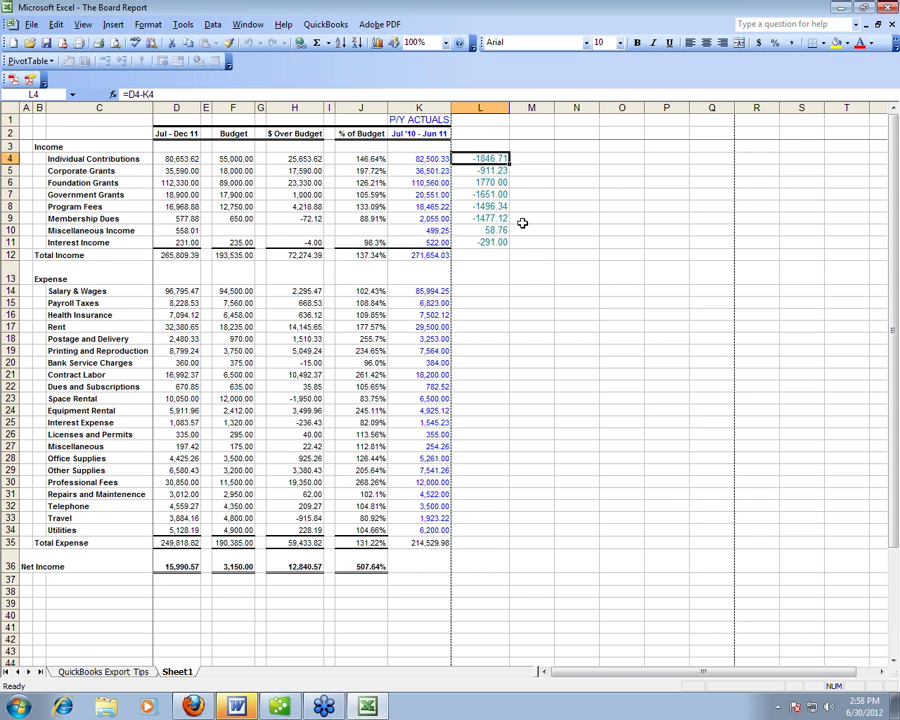
left_click(887, 7)
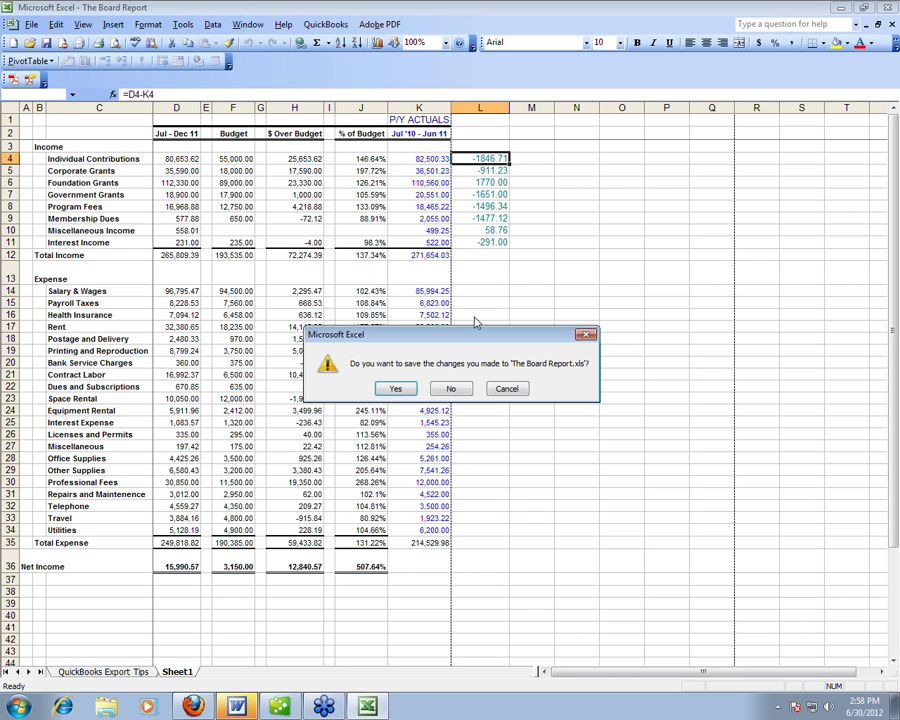
left_click(452, 390)
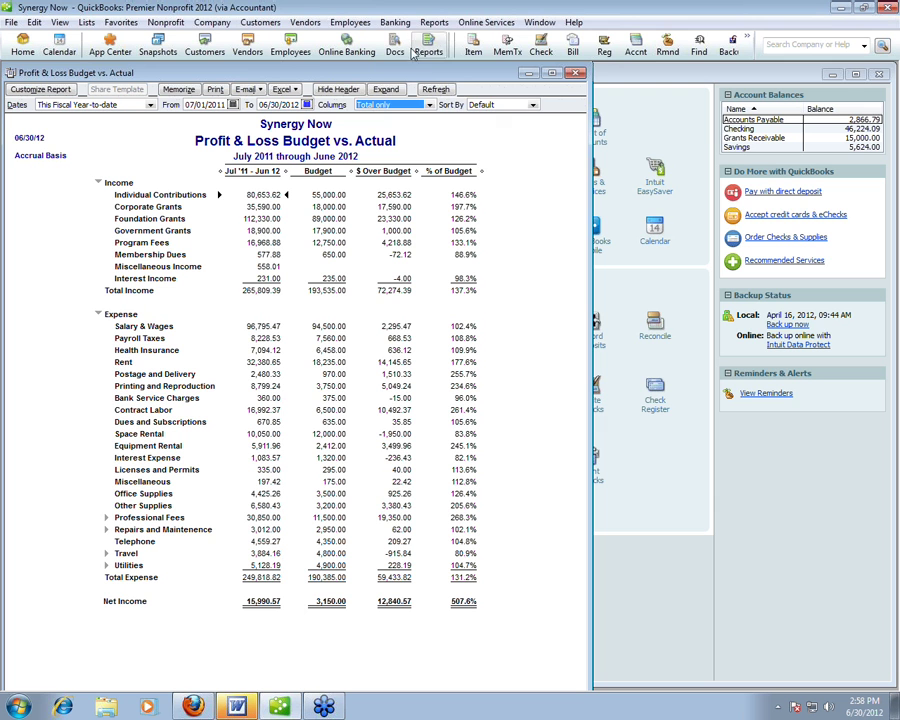
- Start a new check coded to Postage and Delivery, the Go-Green class and a grant customer job
left_click(392, 23)
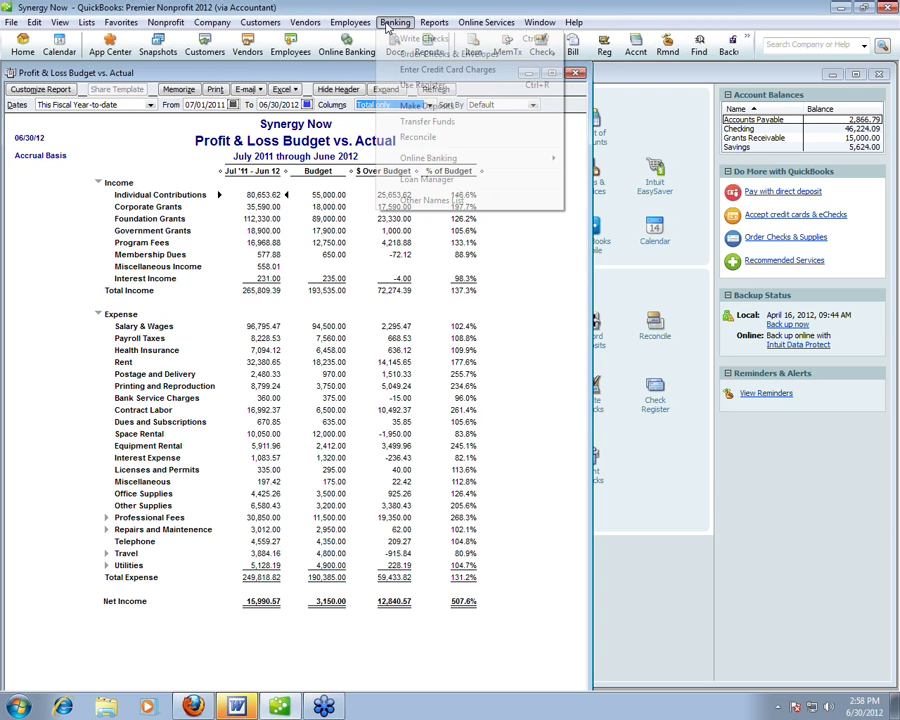
left_click(420, 38)
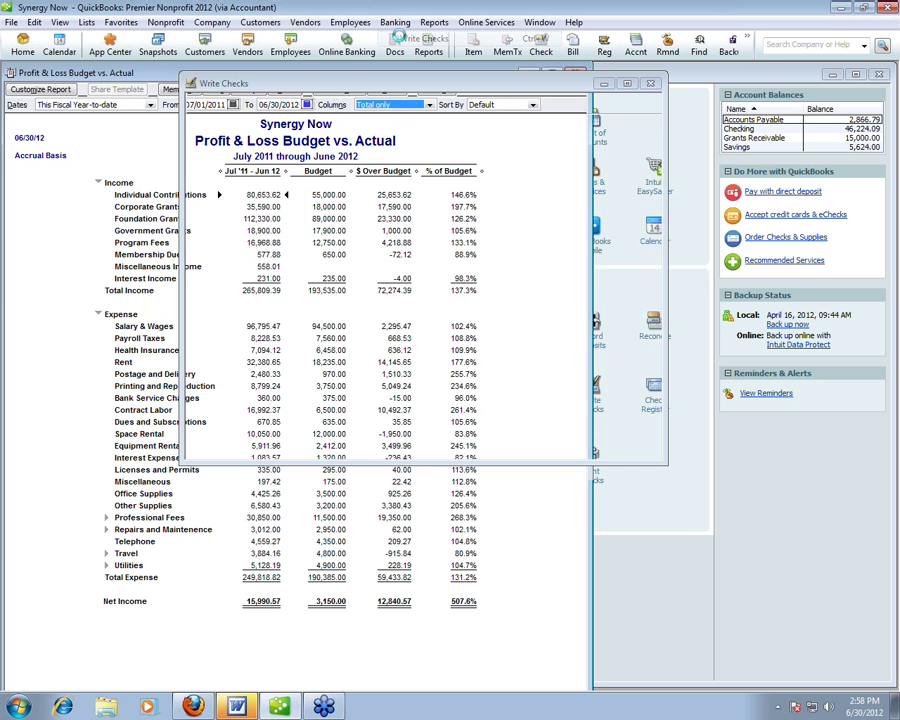
left_click(396, 327)
left_click(235, 373)
left_click(598, 327)
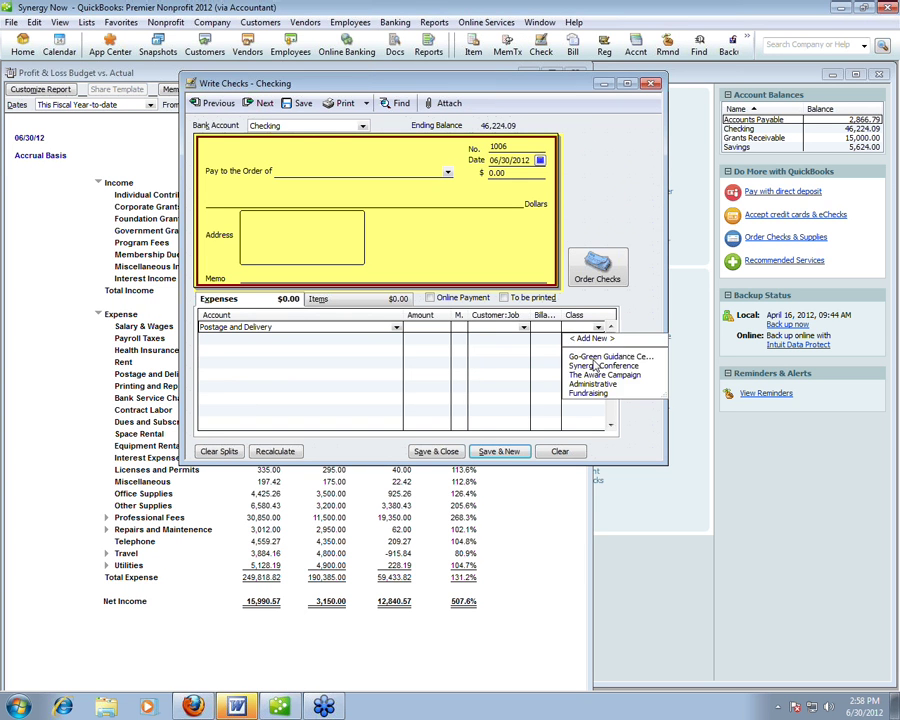
left_click(593, 358)
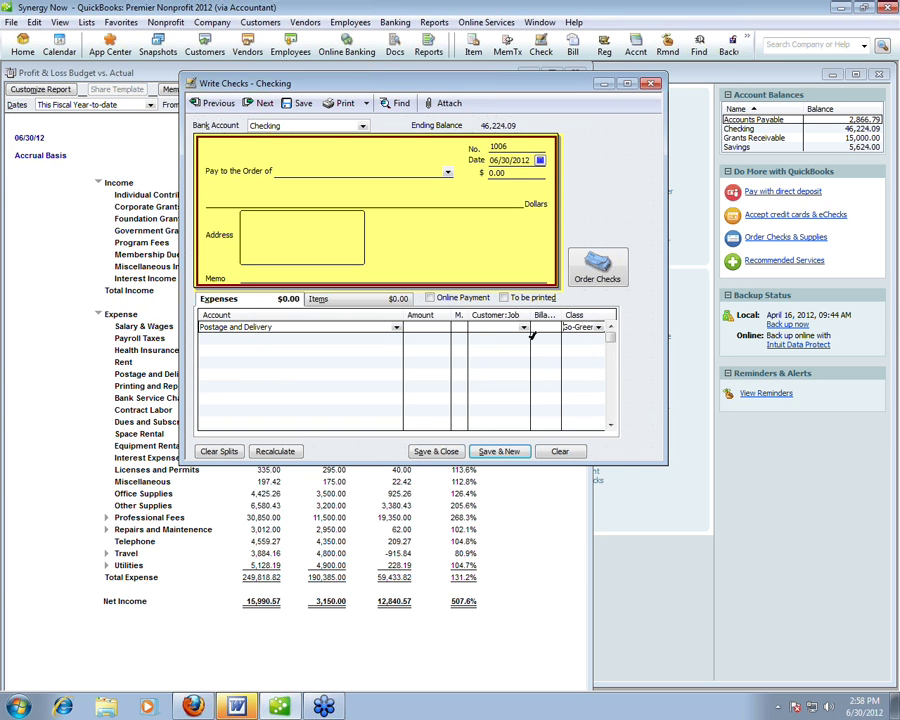
left_click(523, 328)
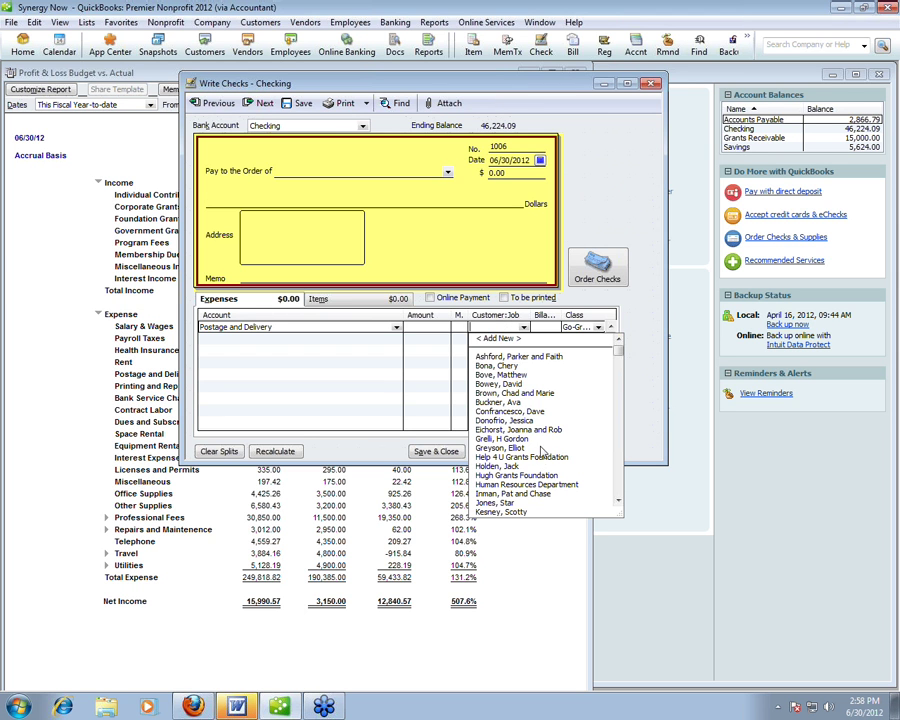
left_click(542, 459)
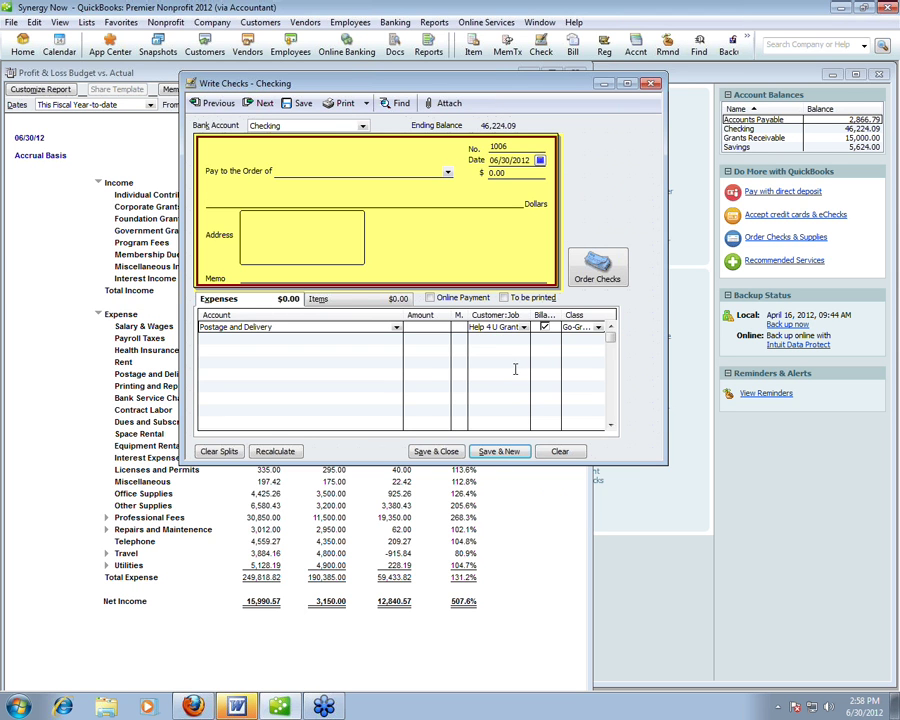
- Browse the Reports menu, then close the check form without recording the transaction
left_click(436, 24)
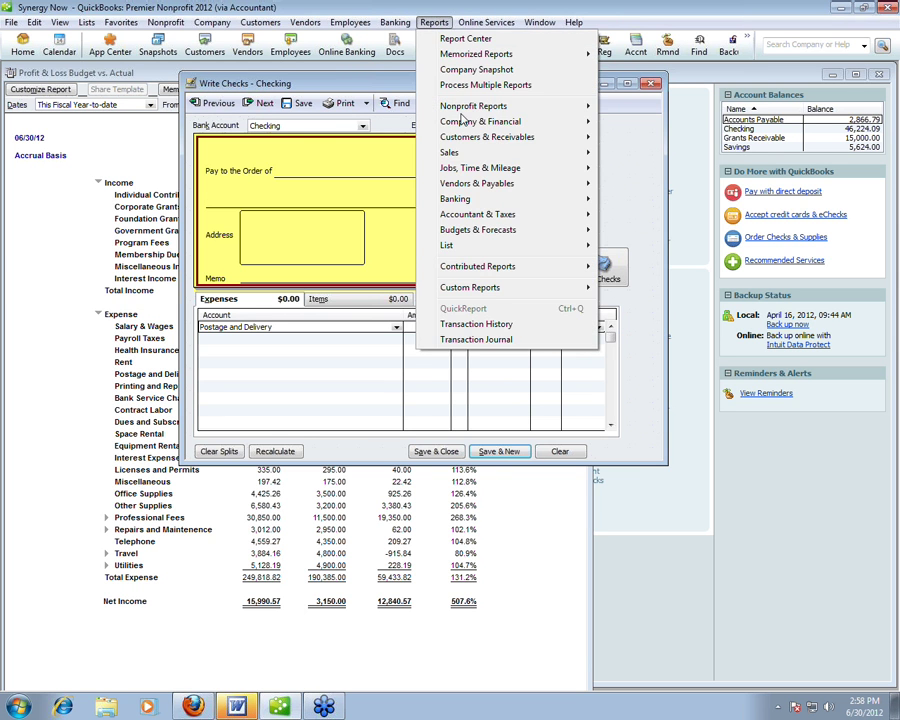
mouse_move(463, 124)
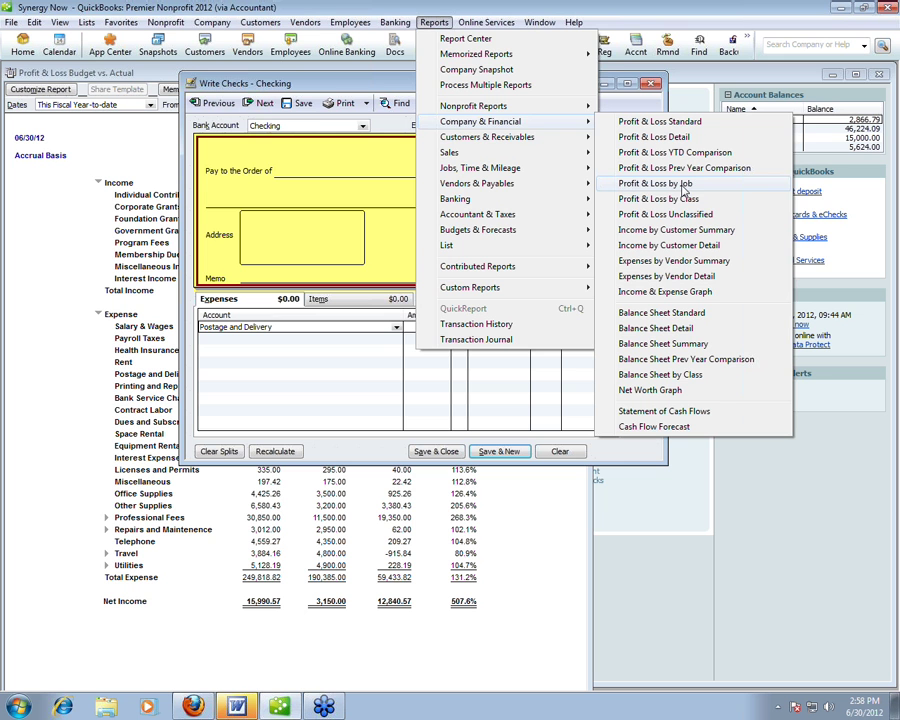
left_click(557, 103)
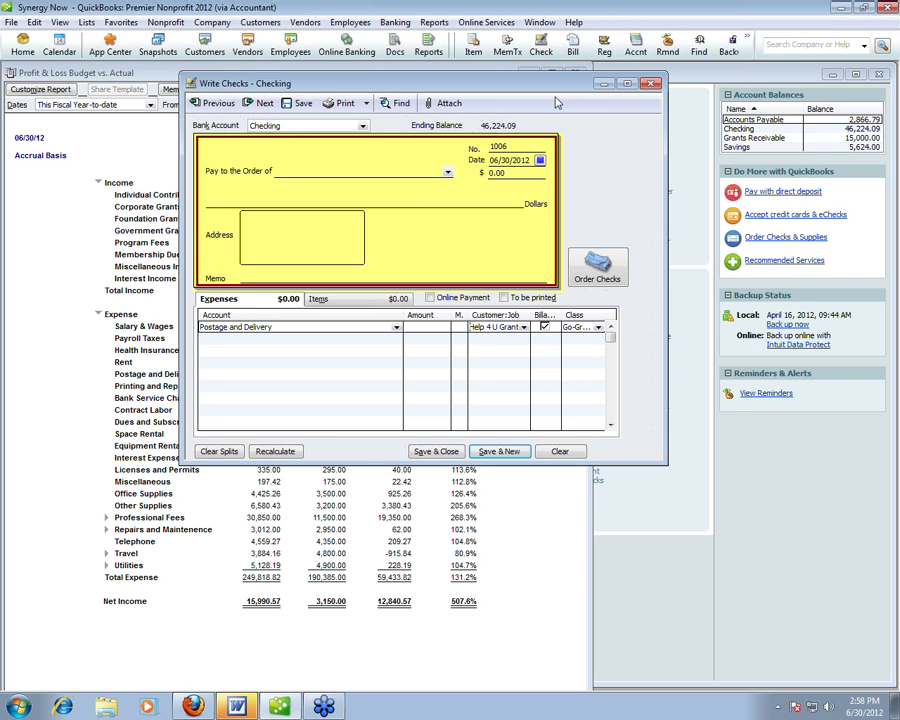
left_click(648, 86)
left_click(452, 275)
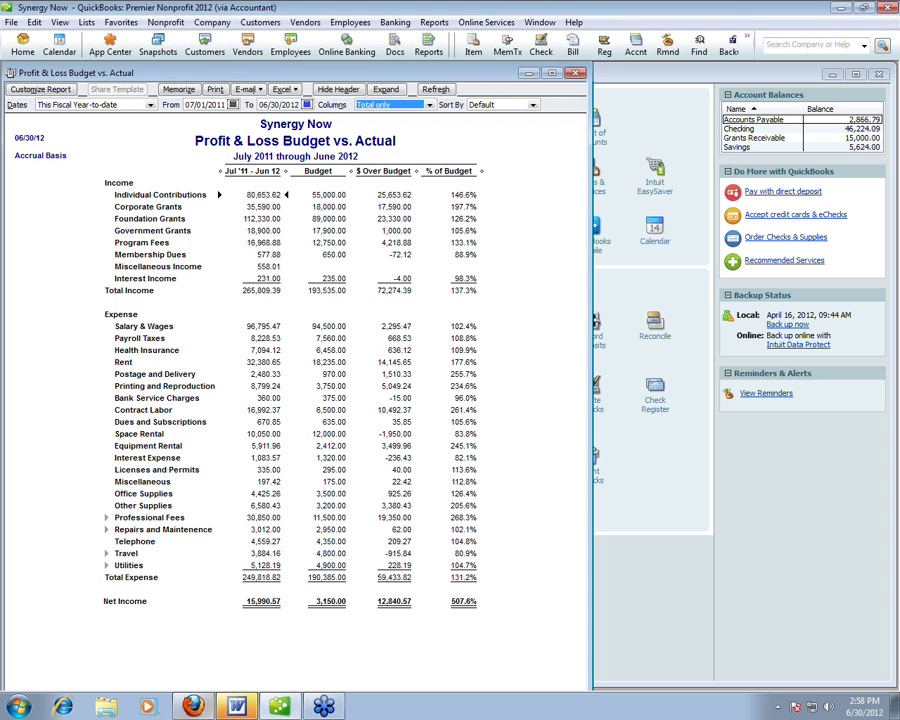
- In Firefox, go to Products > Nonprofits Learn More and scroll to the $229.95 training sets
left_click(195, 707)
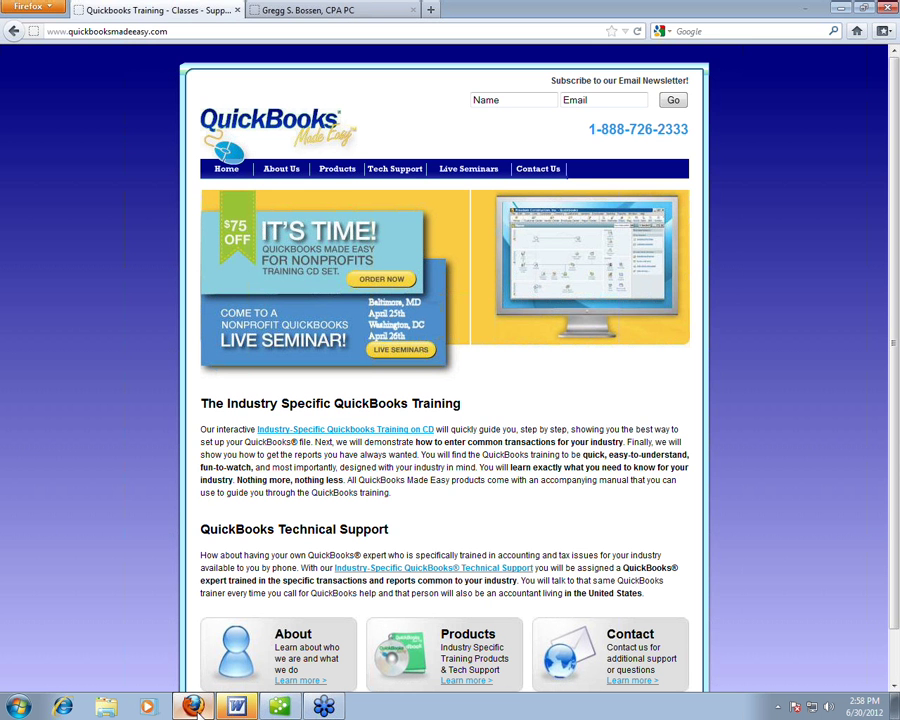
left_click(338, 170)
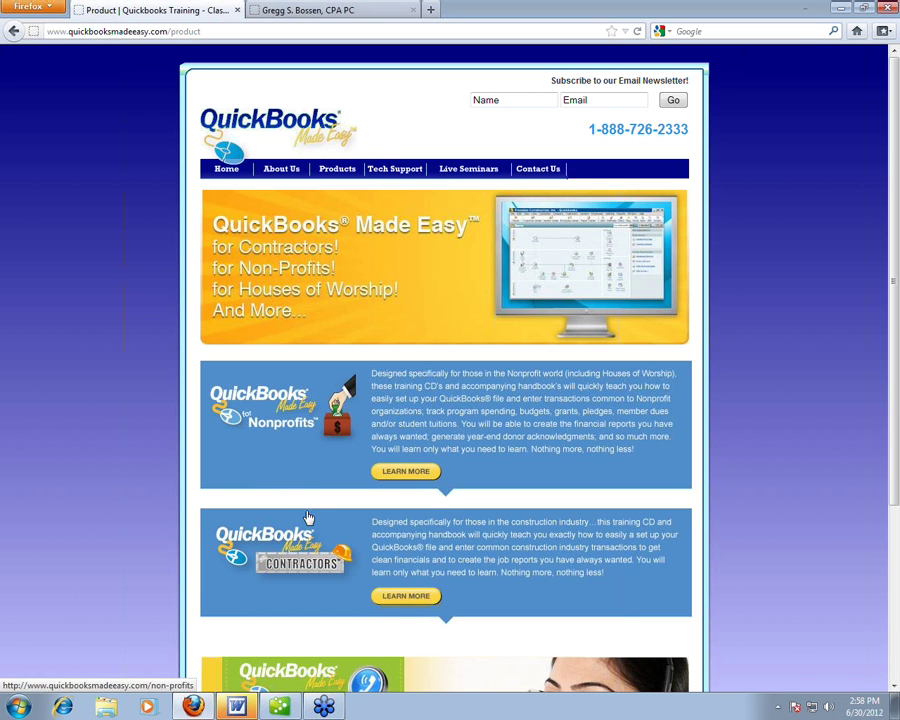
left_click(390, 474)
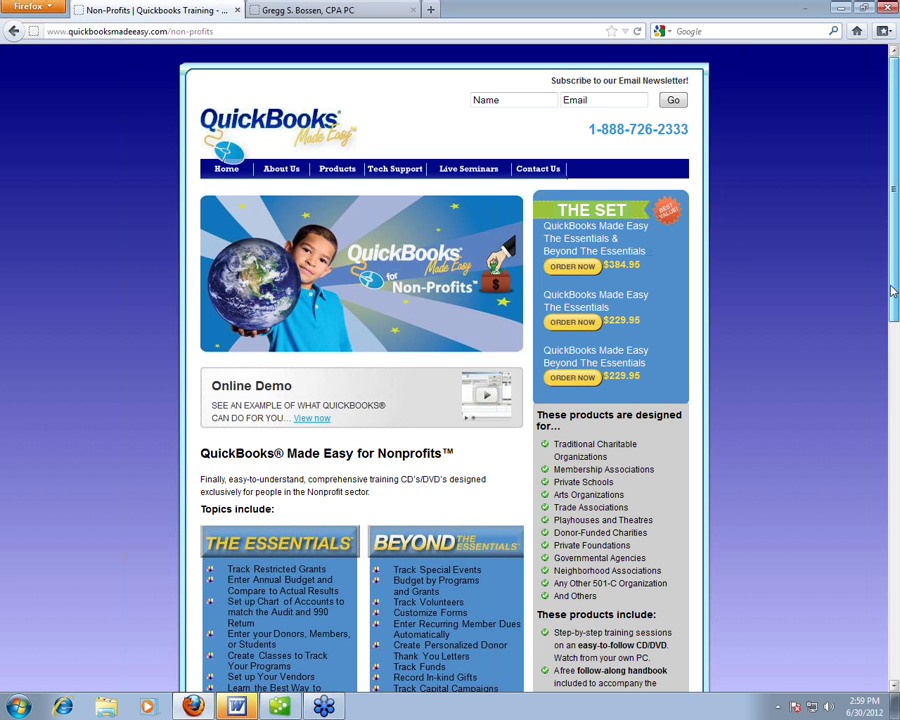
left_click_drag(893, 291, 893, 292)
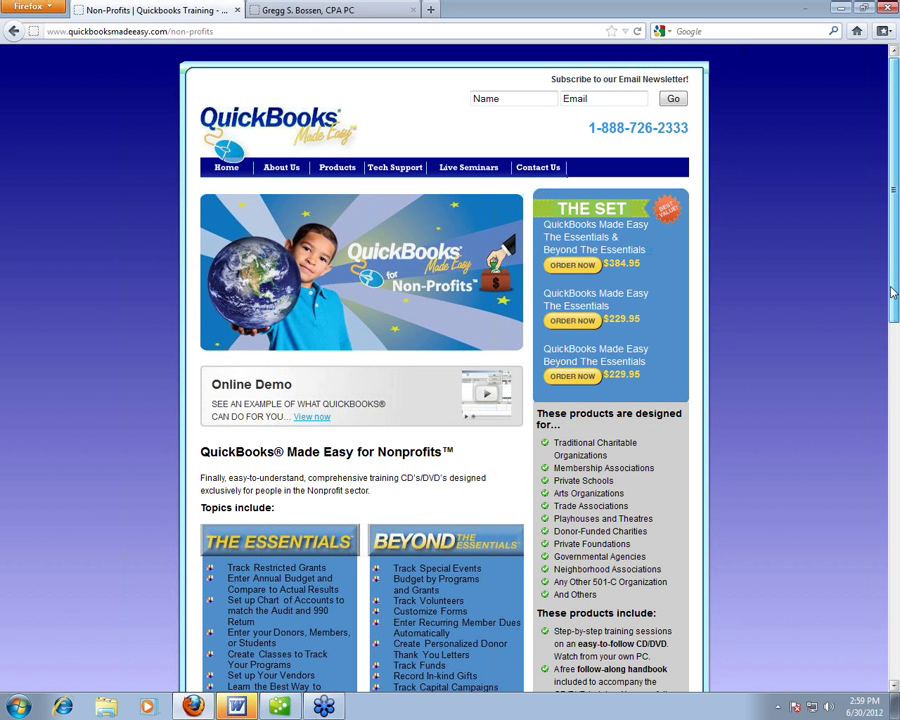
scroll(893, 291, "down", 3)
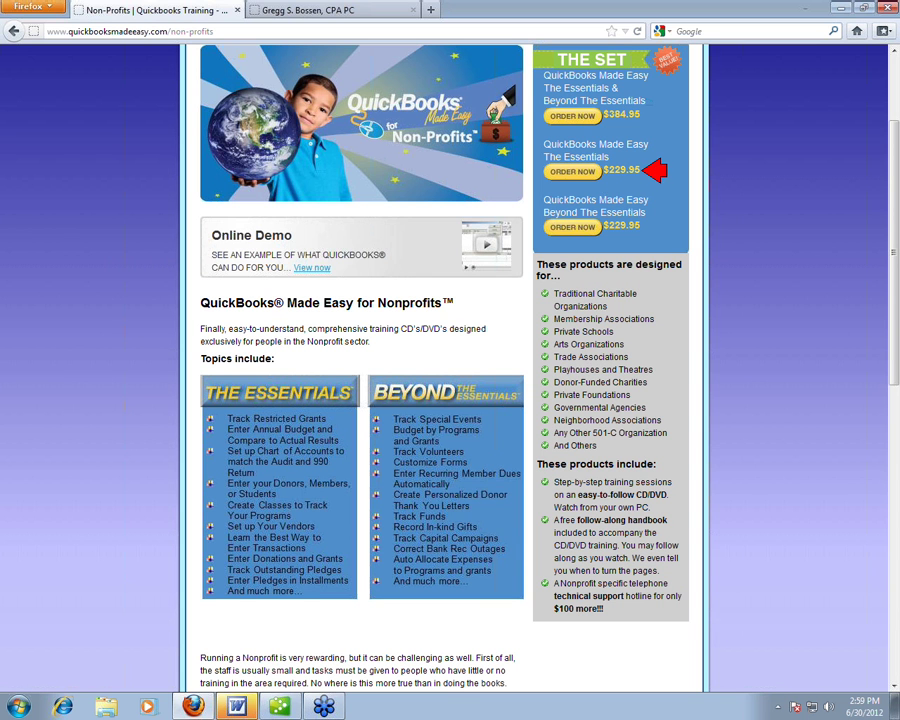
left_click(574, 172)
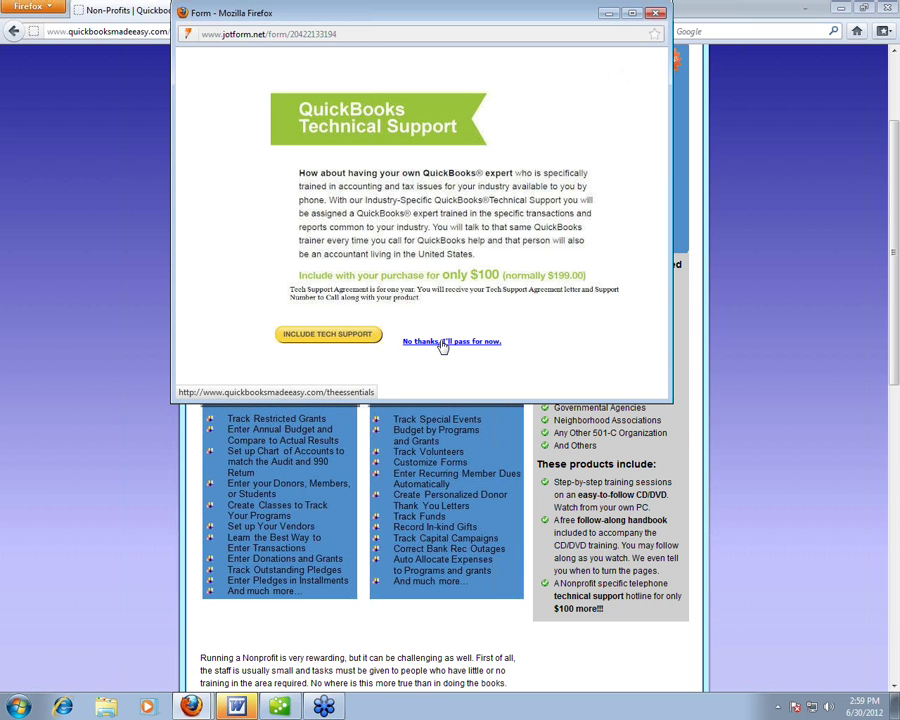
left_click(443, 342)
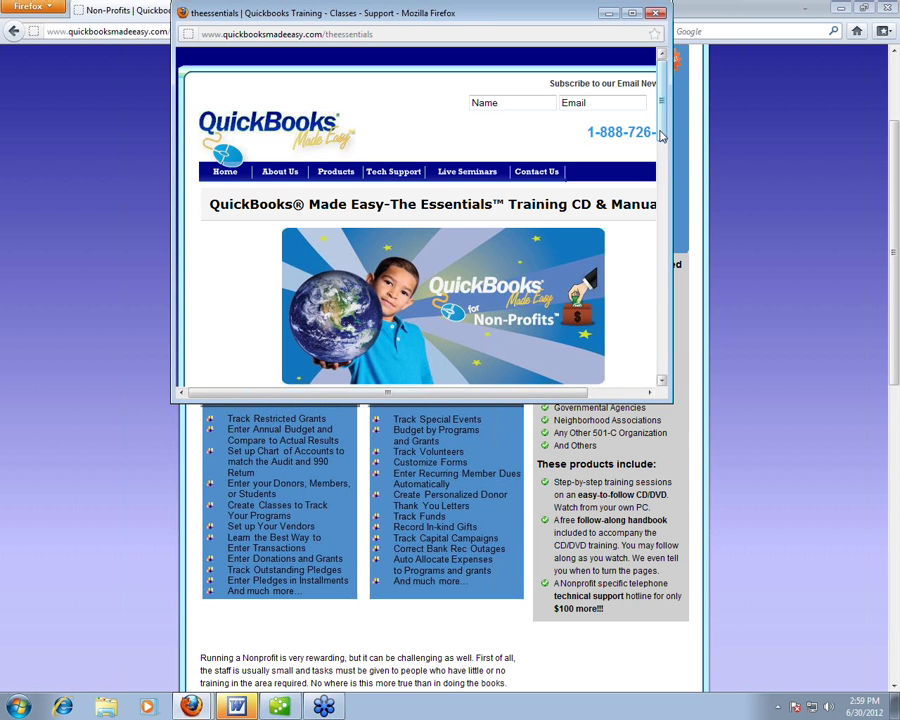
left_click_drag(660, 135, 658, 18)
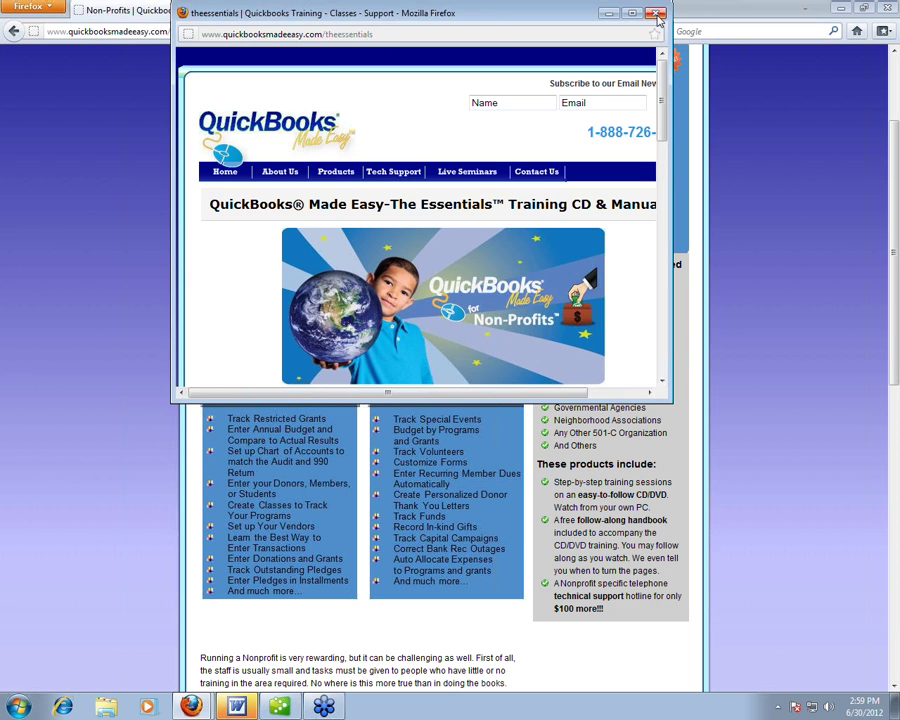
left_click(658, 16)
left_click(592, 228)
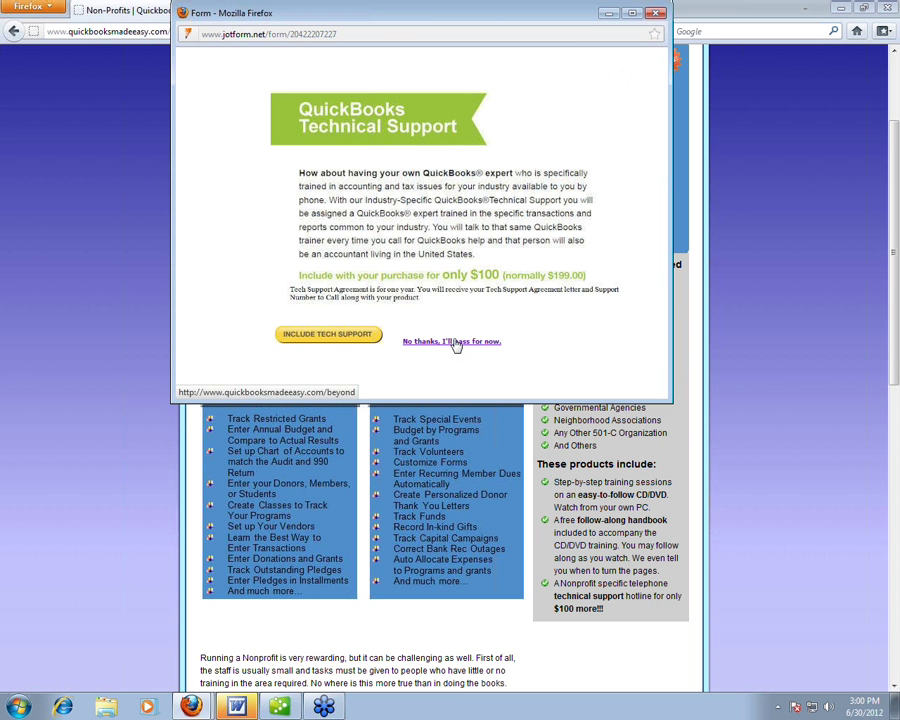
left_click(455, 342)
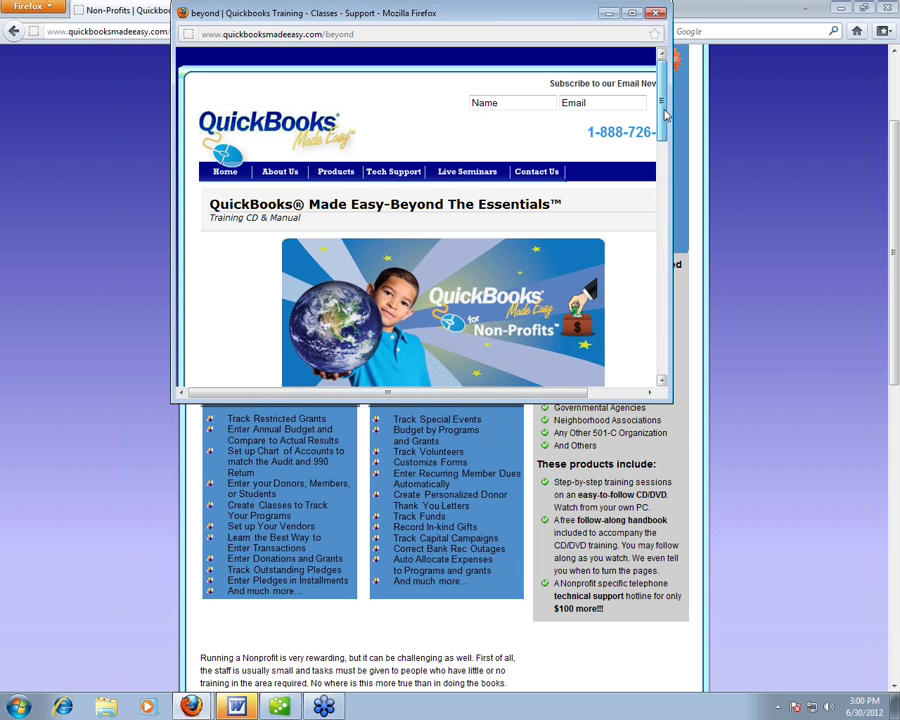
left_click_drag(665, 116, 665, 161)
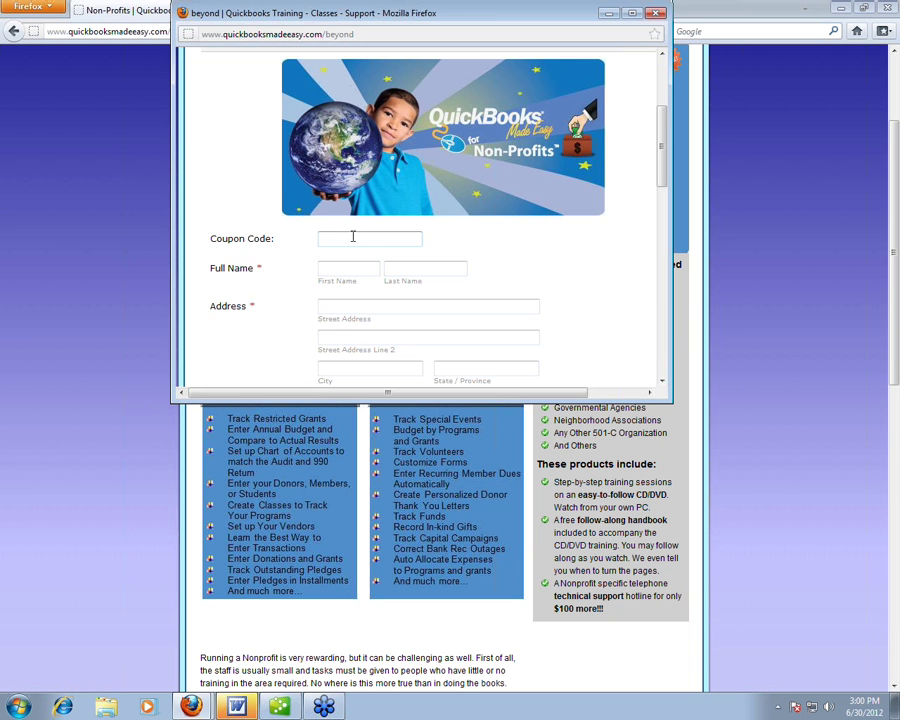
left_click(353, 235)
left_click(888, 261)
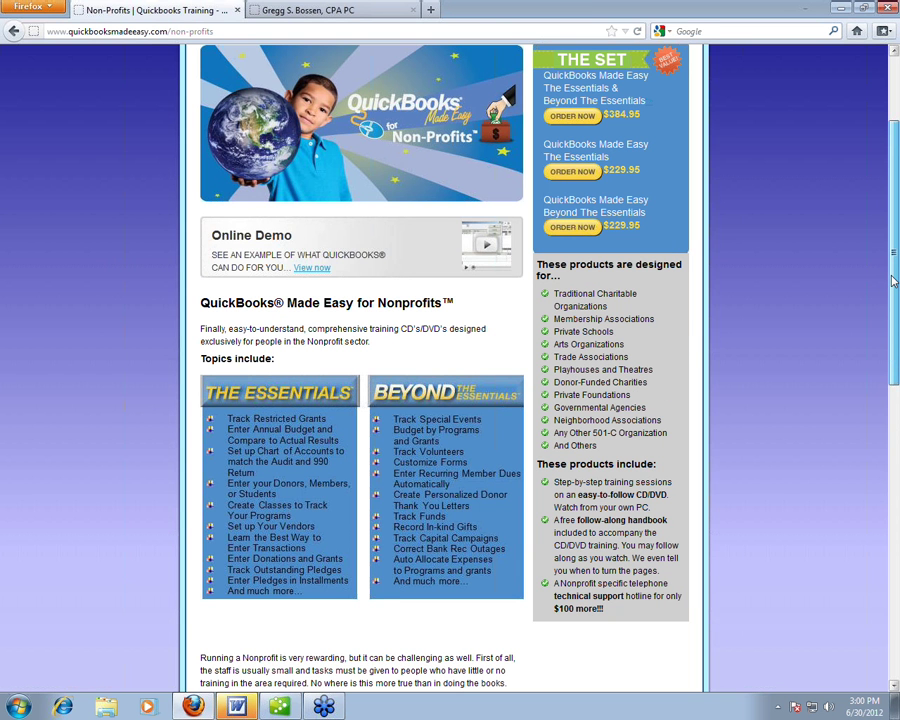
left_click_drag(893, 281, 893, 280)
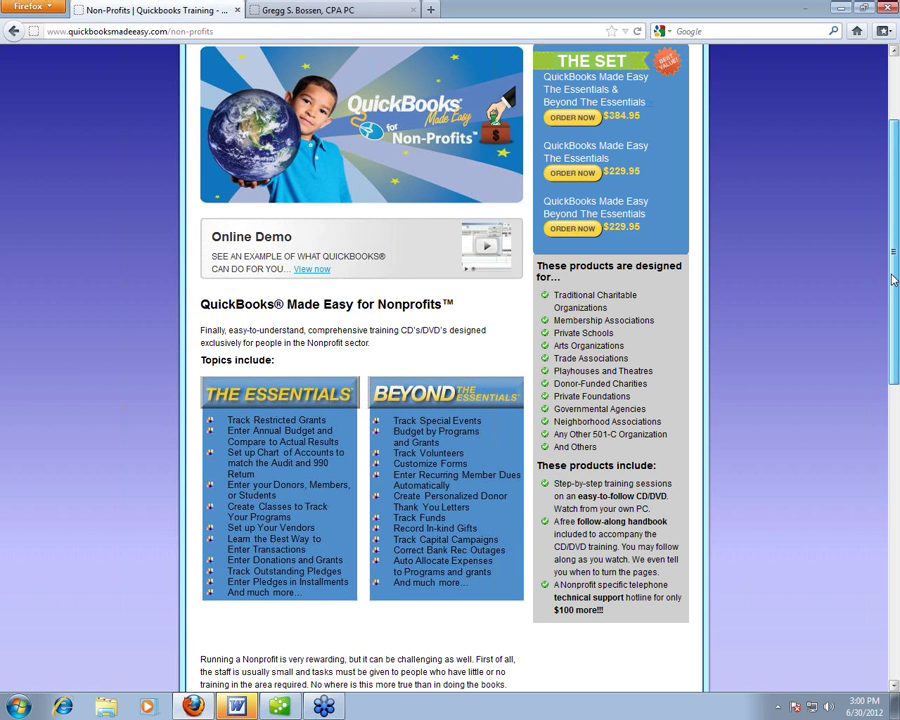
left_click_drag(893, 281, 893, 206)
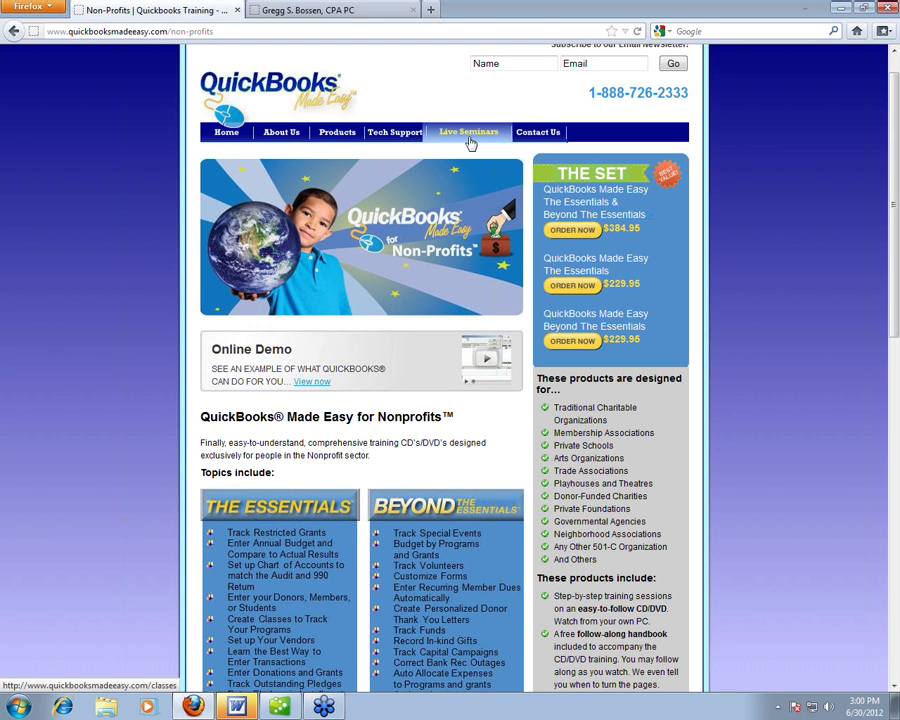
- Open Live Seminars and scroll through the nonprofit seminars for Baltimore, Washington, Boston, New York and Atlanta
left_click(470, 140)
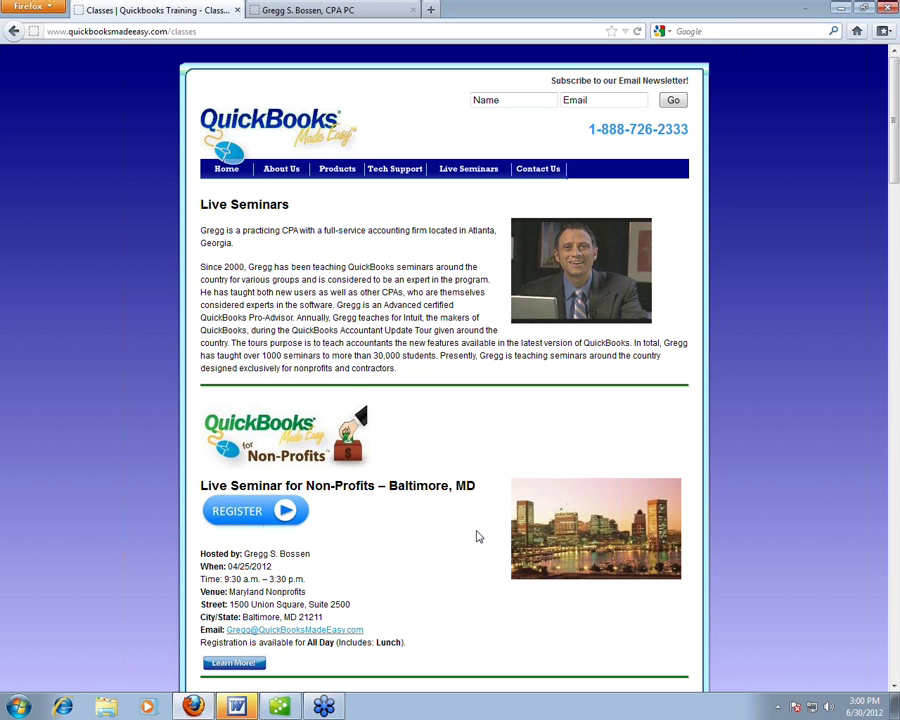
scroll(478, 537, "down", 1)
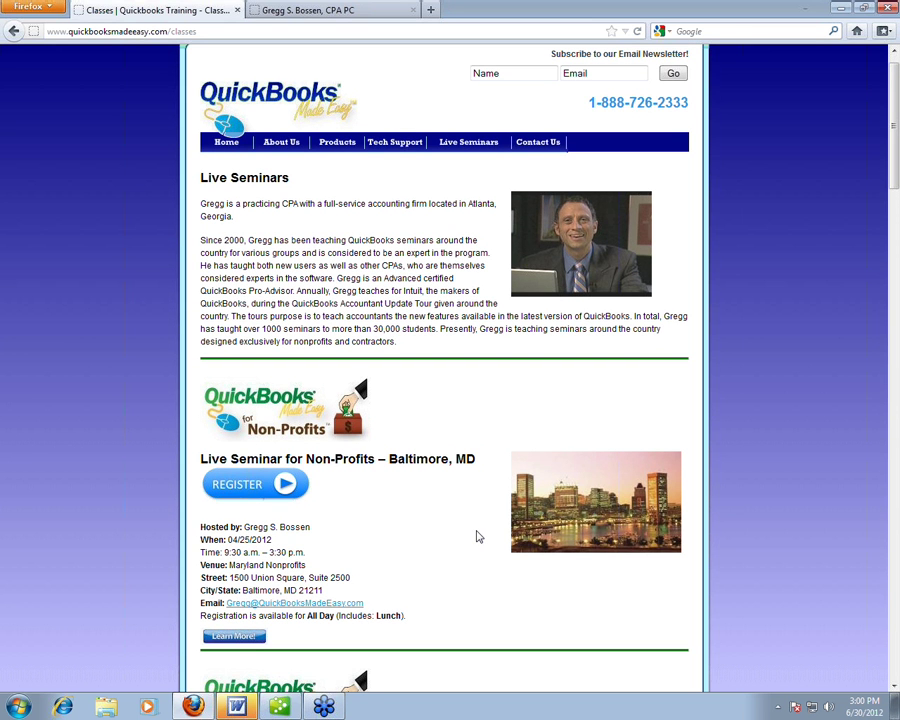
scroll(478, 537, "down", 3)
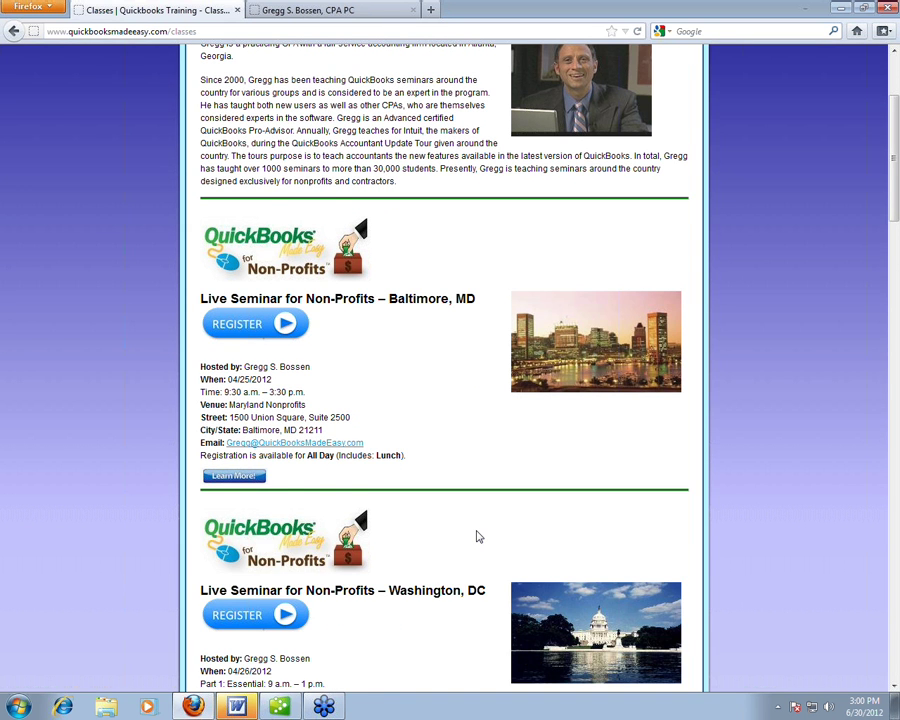
scroll(478, 537, "down", 10)
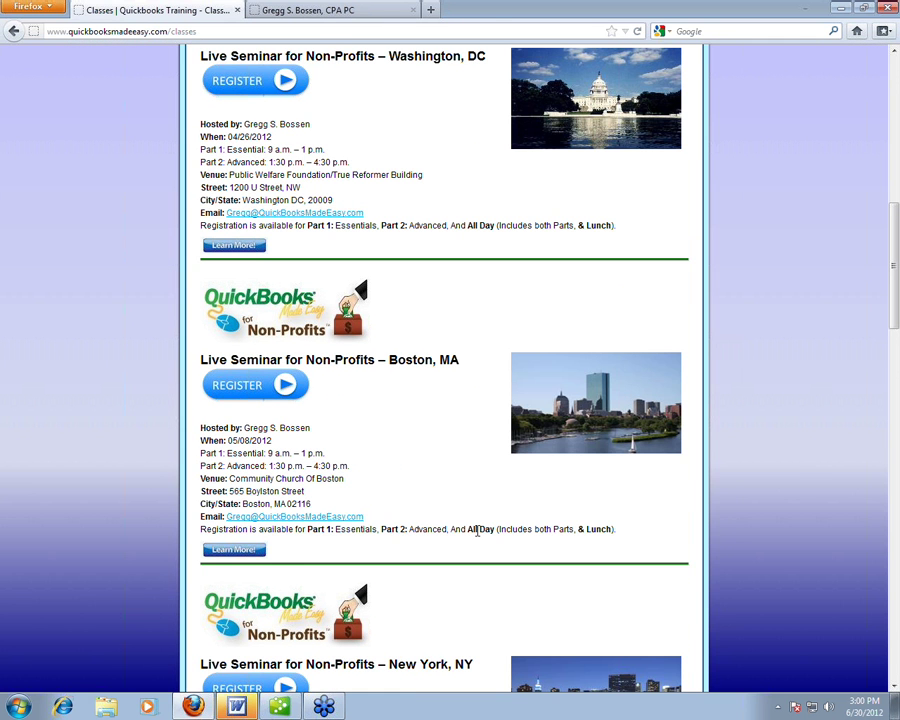
scroll(478, 535, "down", 9)
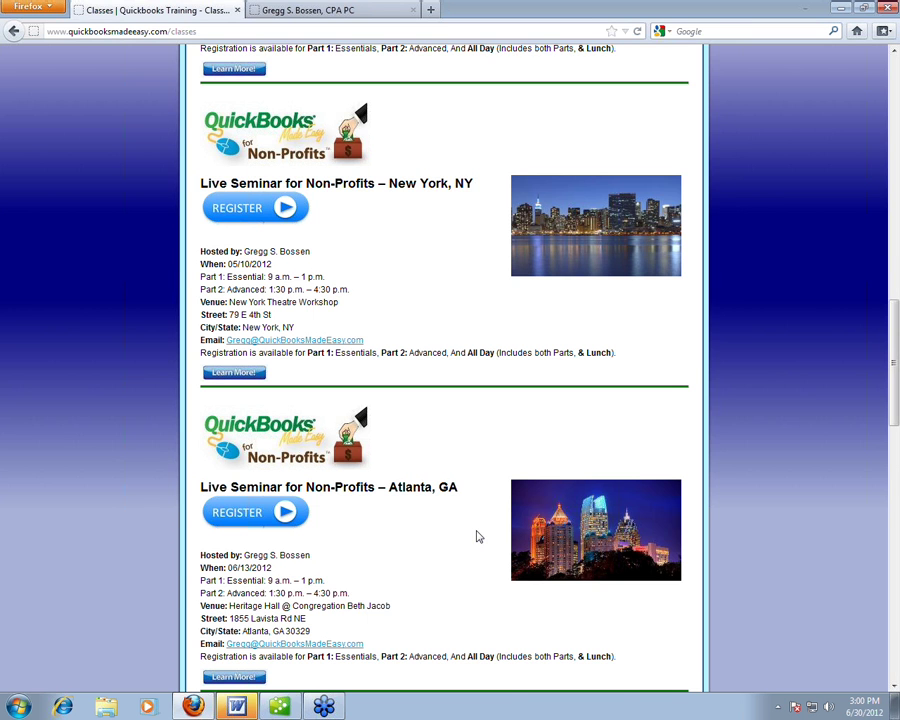
scroll(478, 537, "down", 9)
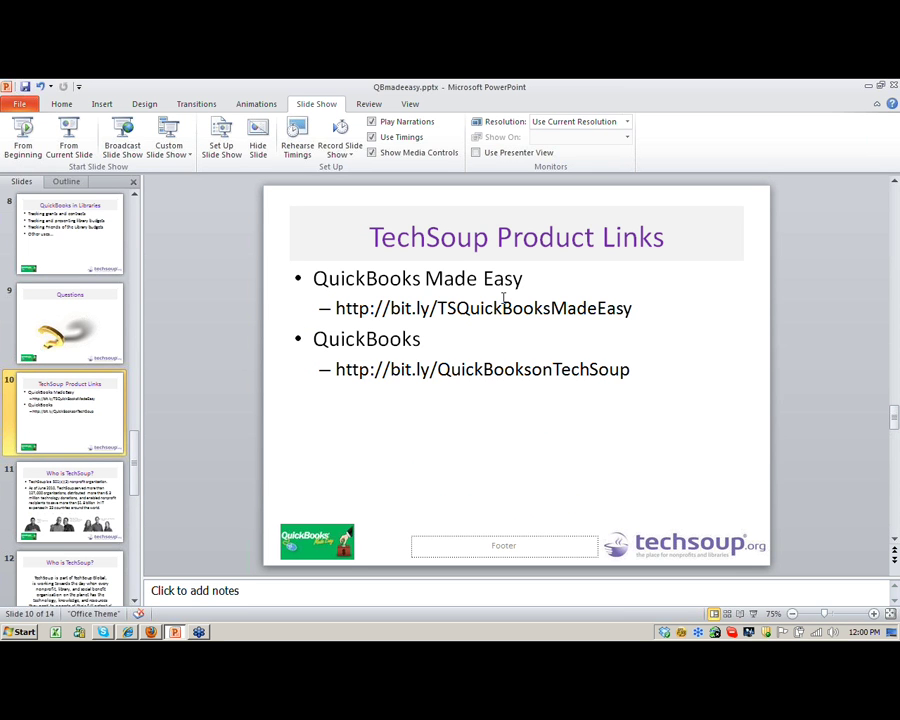
- Start the slide show from slide 10, the TechSoup Product Links slide with its two bit.ly links
left_click(504, 300)
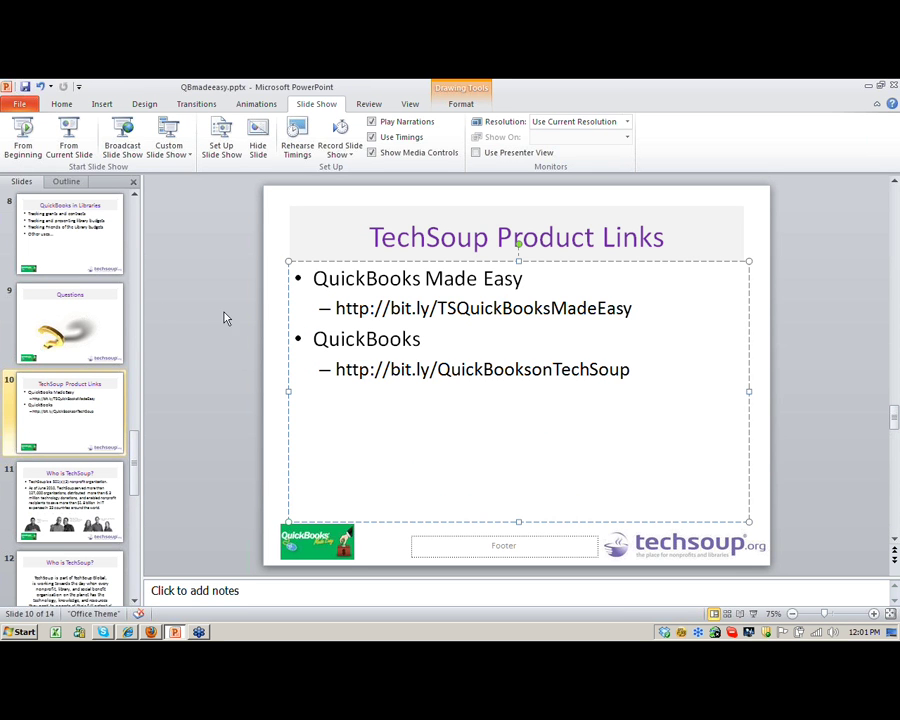
left_click(17, 398)
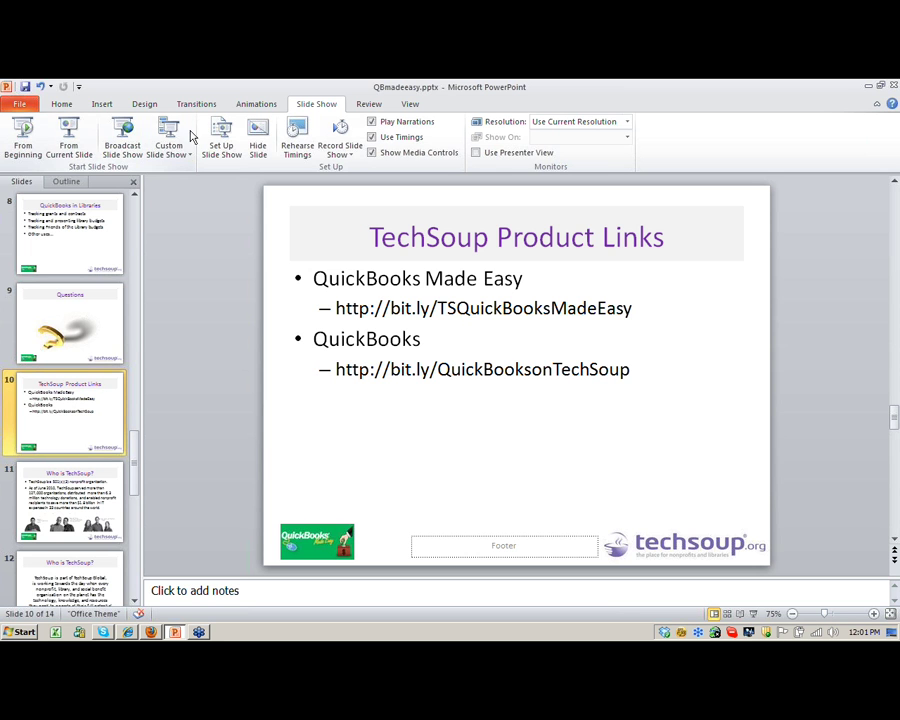
left_click(68, 140)
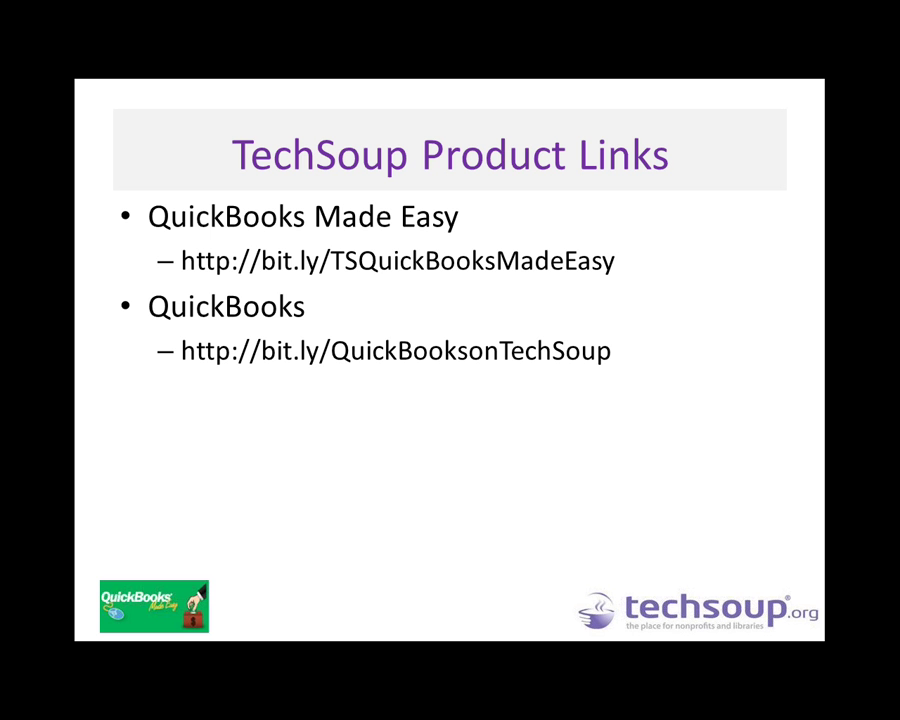